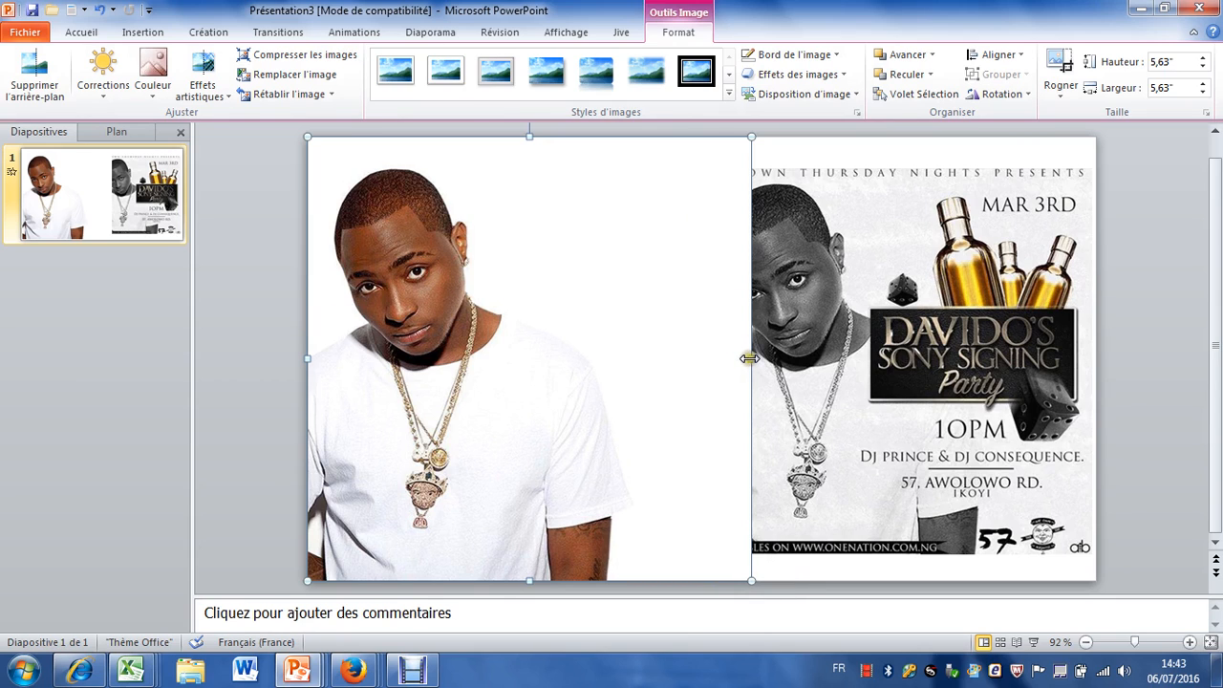
Step: Scale the colour portrait proportionally to about 4.9" by 4.9" and align it beside the reference flyer
{"action": "left_click_drag", "start_coordinate": [748, 358], "coordinate": [640, 366]}
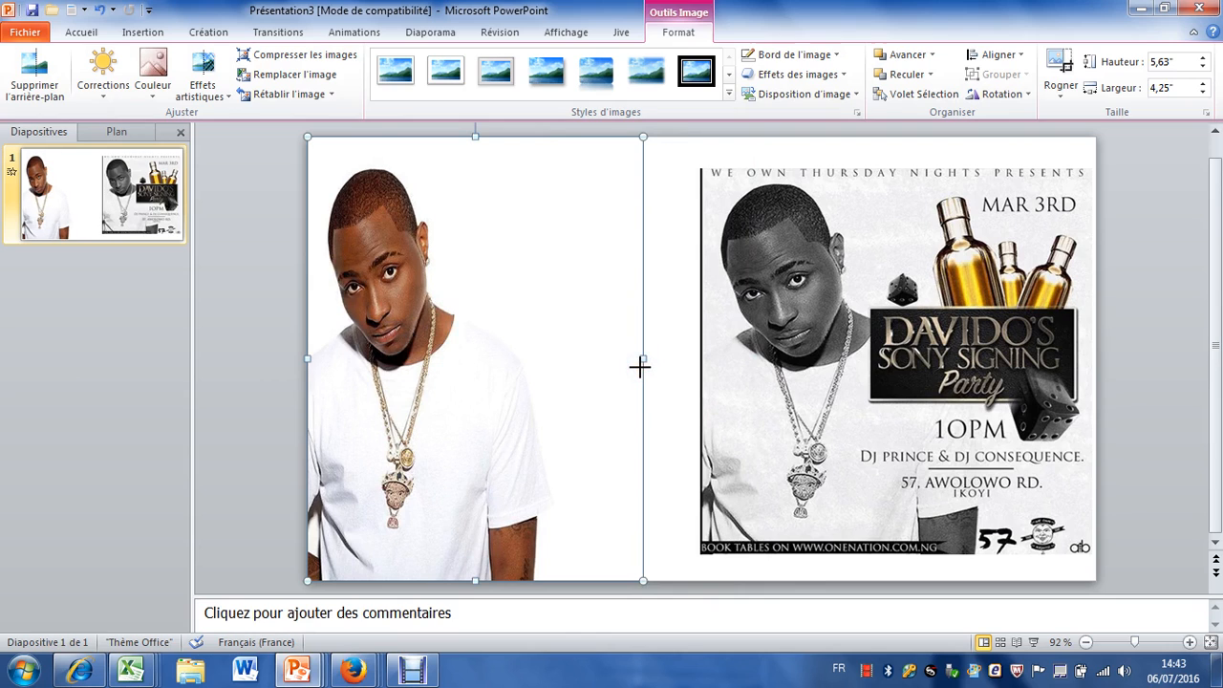
{"action": "left_click", "coordinate": [99, 10]}
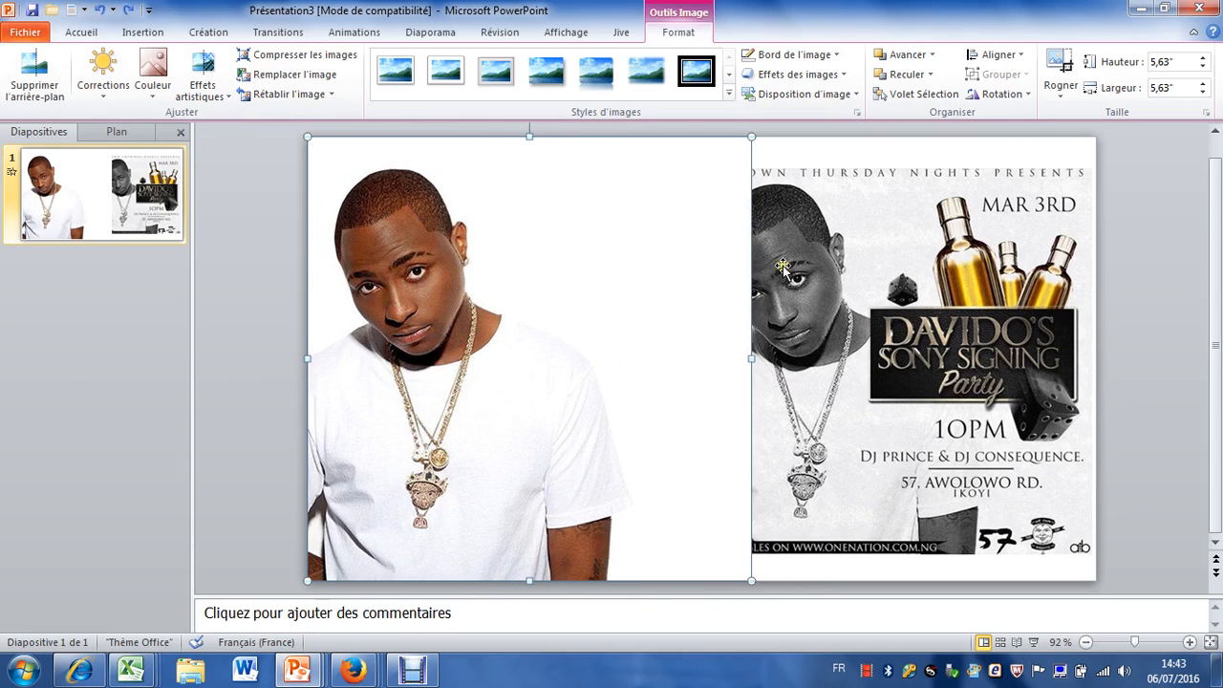
{"action": "left_click_drag", "start_coordinate": [751, 137], "coordinate": [665, 220]}
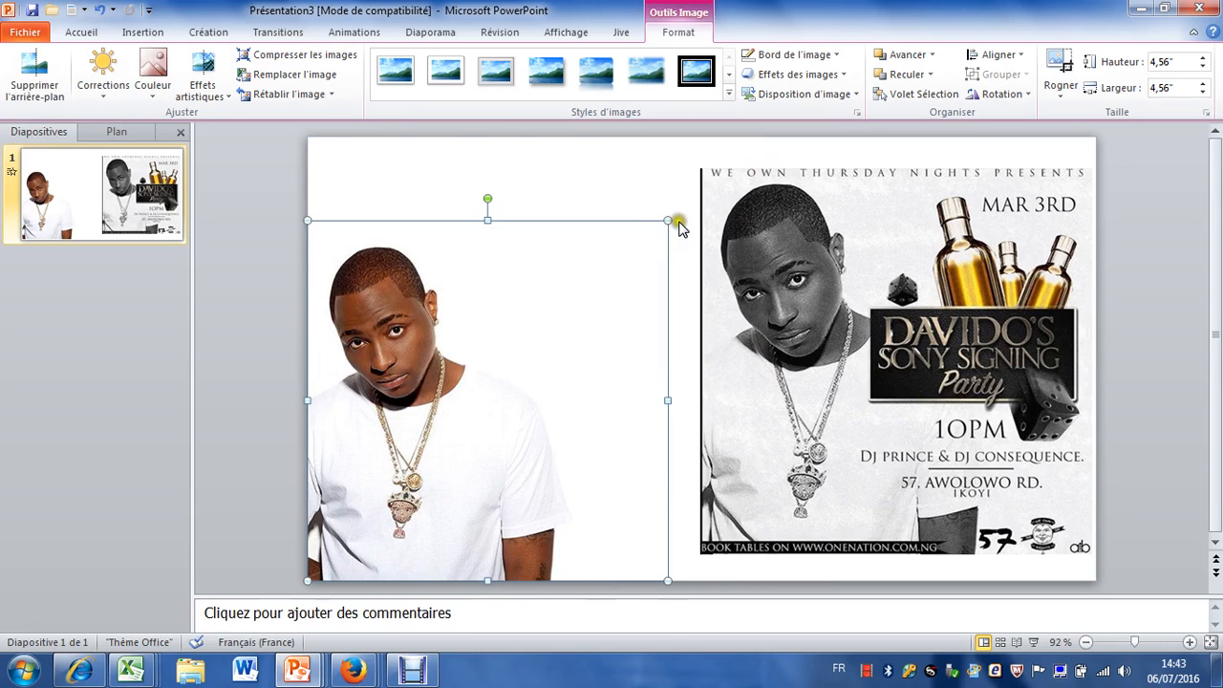
{"action": "left_click_drag", "start_coordinate": [587, 294], "coordinate": [592, 251]}
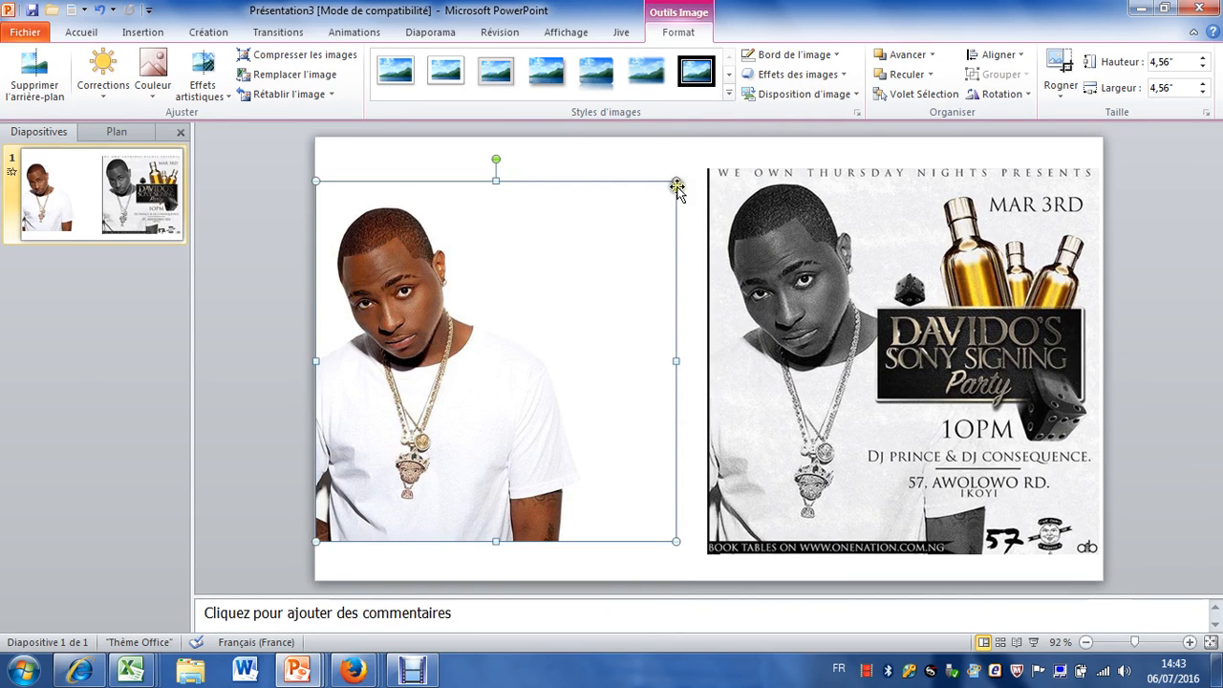
{"action": "left_click_drag", "start_coordinate": [677, 183], "coordinate": [686, 172]}
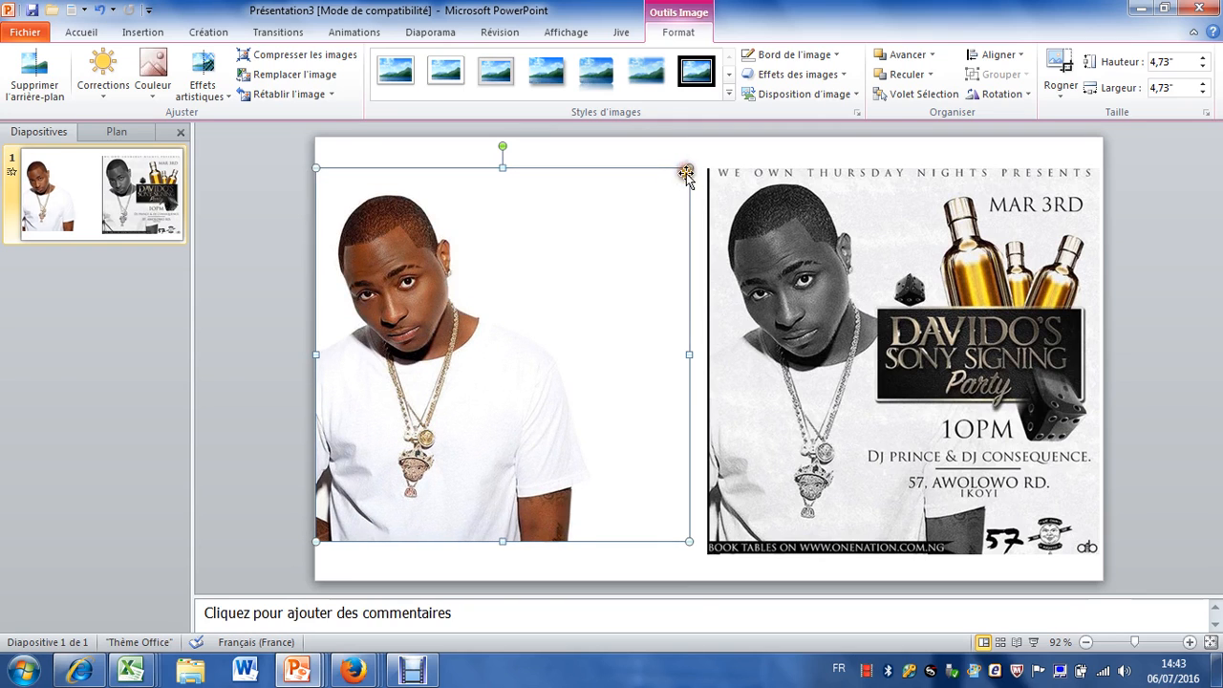
{"action": "left_click_drag", "start_coordinate": [689, 541], "coordinate": [698, 556]}
{"action": "left_click", "coordinate": [739, 575]}
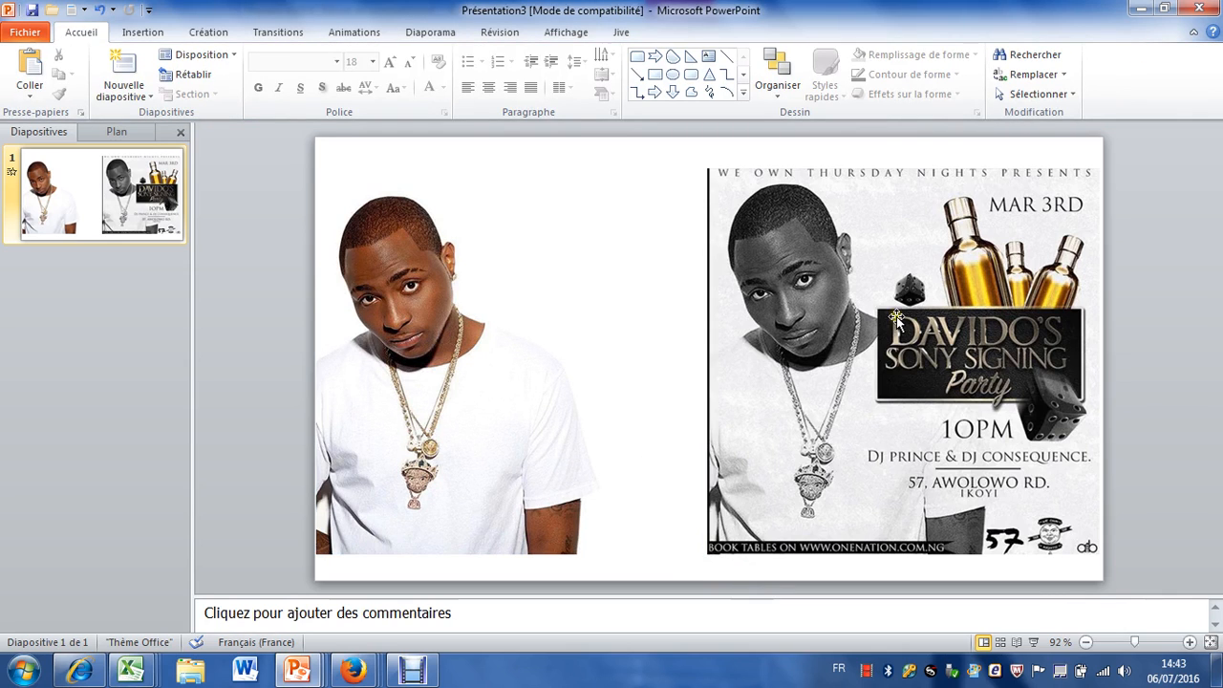
Step: Turn the portrait black and white by applying the lowest colour saturation preset
{"action": "left_click", "coordinate": [449, 472]}
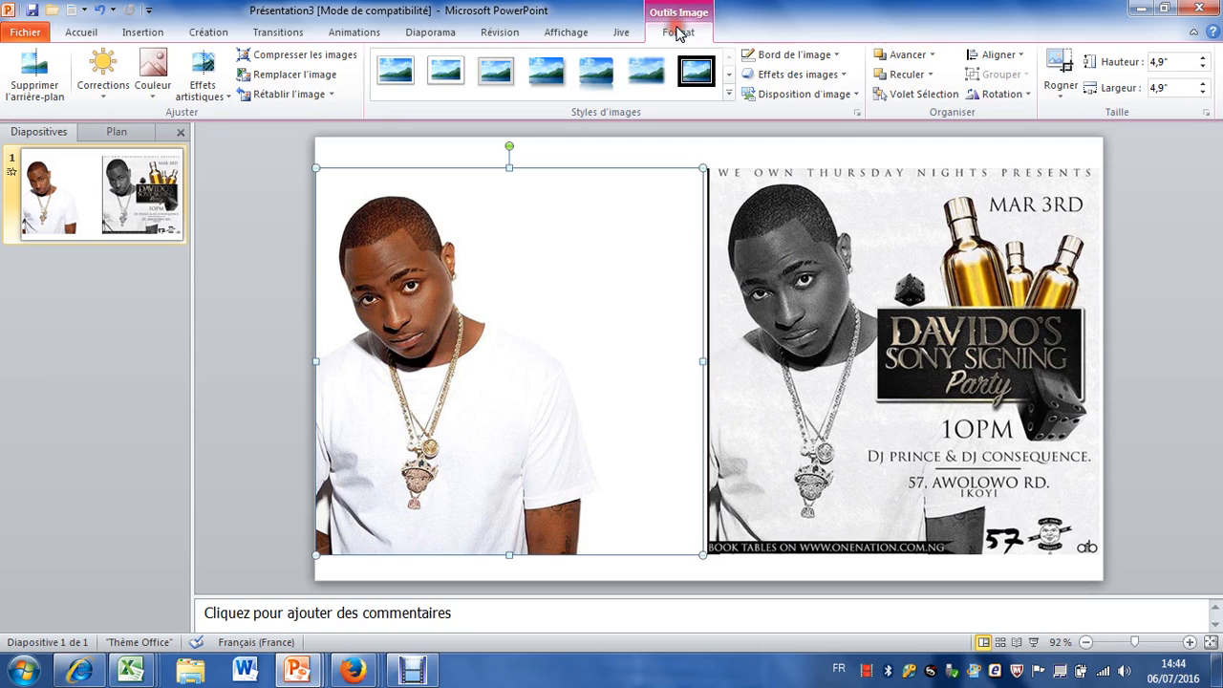
{"action": "left_click", "coordinate": [153, 88]}
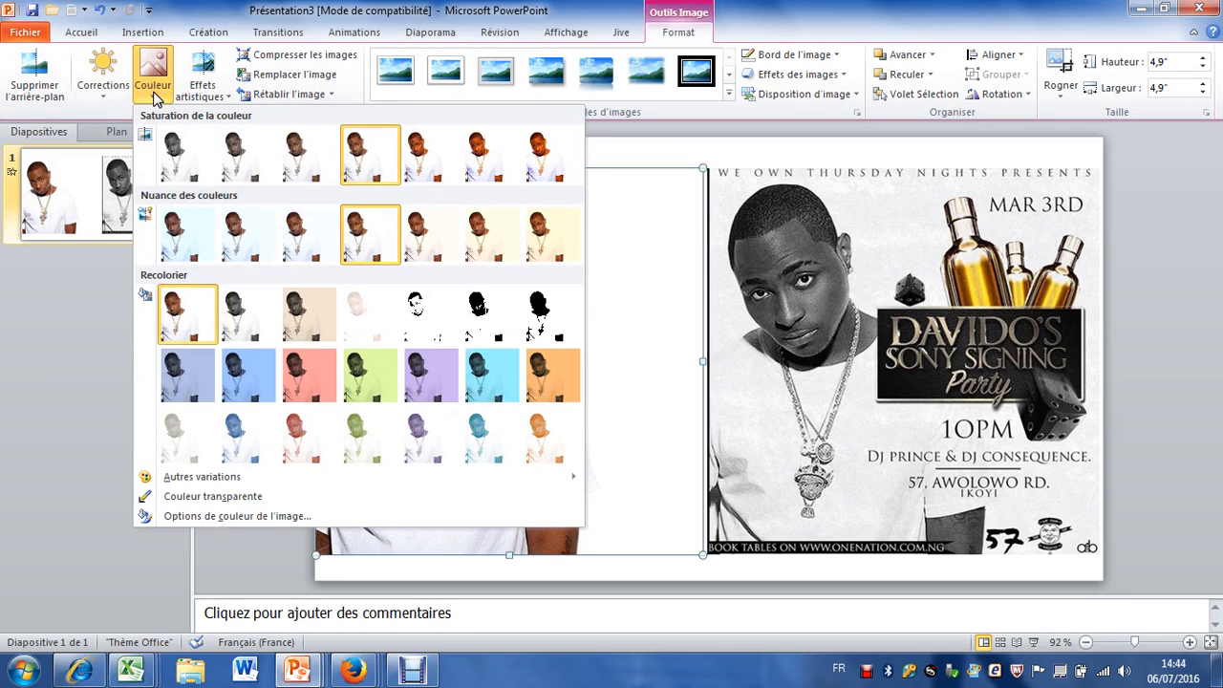
{"action": "left_click", "coordinate": [180, 165]}
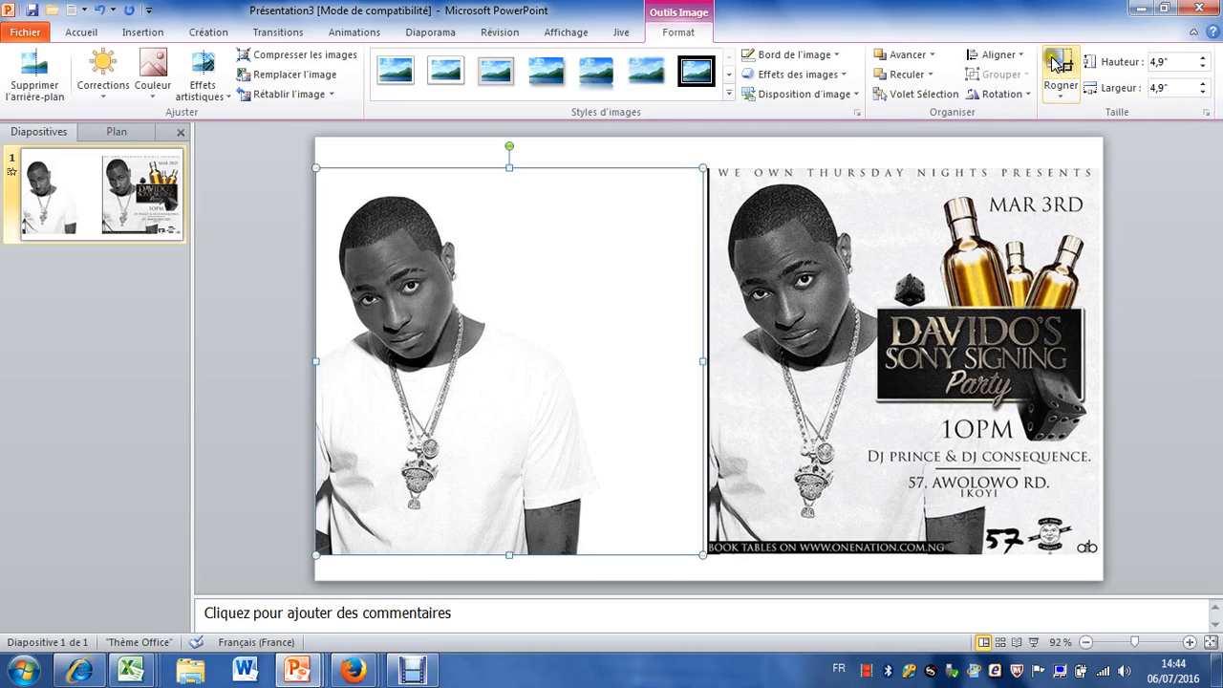
Step: Crop the empty space above and to the right of the man, leaving the portrait about 4.57" high and 3.39" wide
{"action": "left_click", "coordinate": [465, 227]}
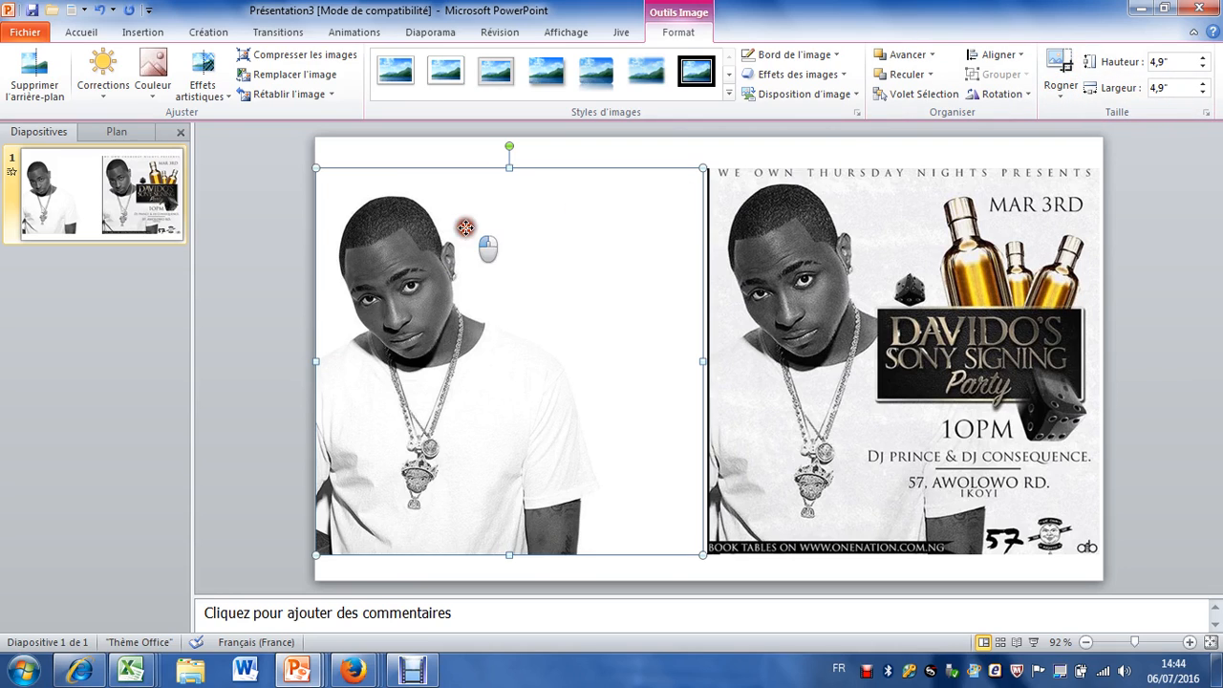
{"action": "left_click", "coordinate": [1058, 64]}
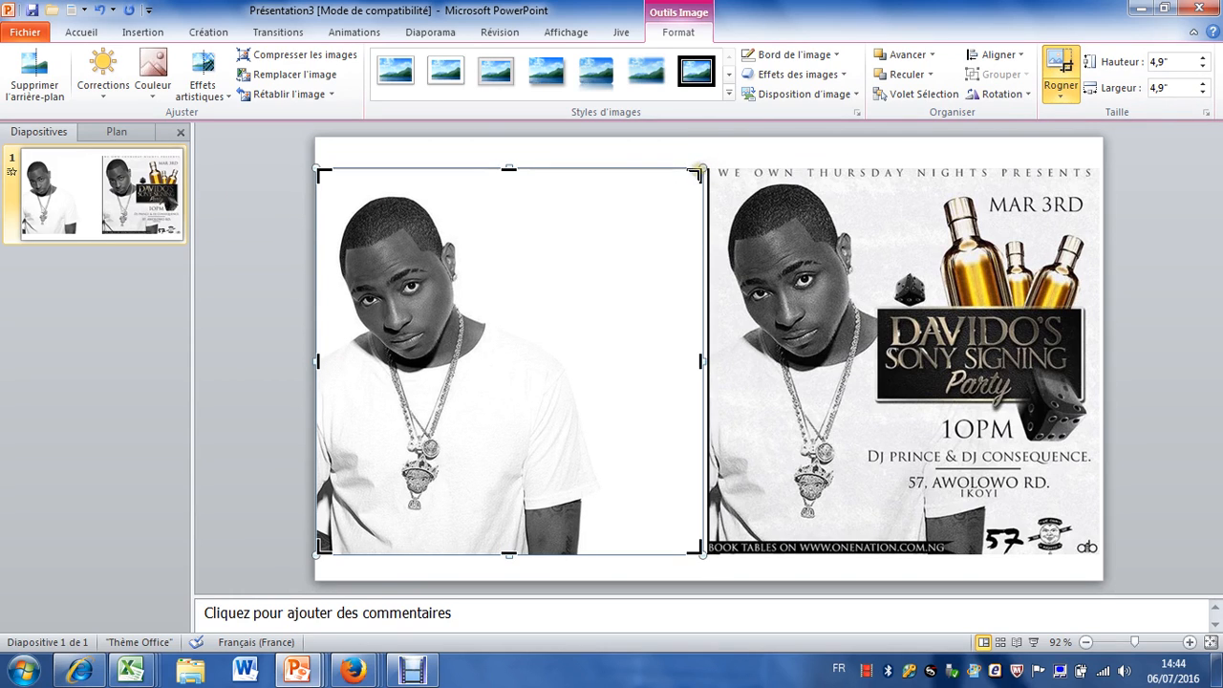
{"action": "left_click_drag", "start_coordinate": [698, 172], "coordinate": [584, 194]}
{"action": "left_click", "coordinate": [1056, 64]}
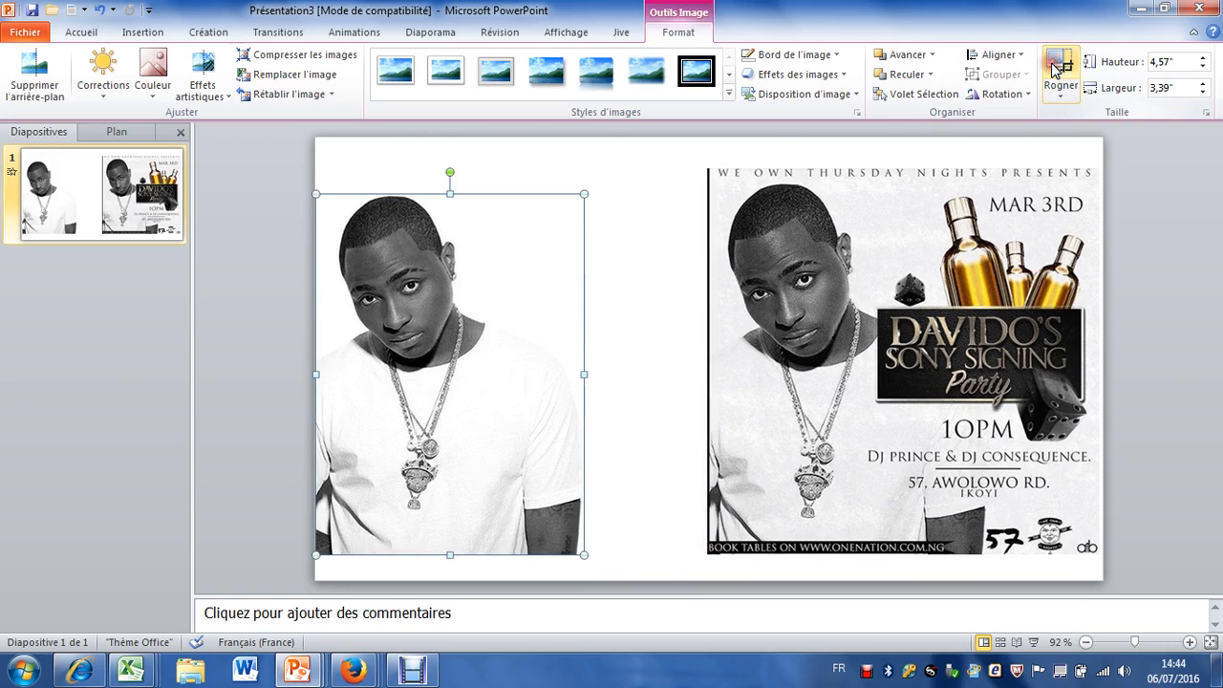
{"action": "left_click", "coordinate": [639, 219]}
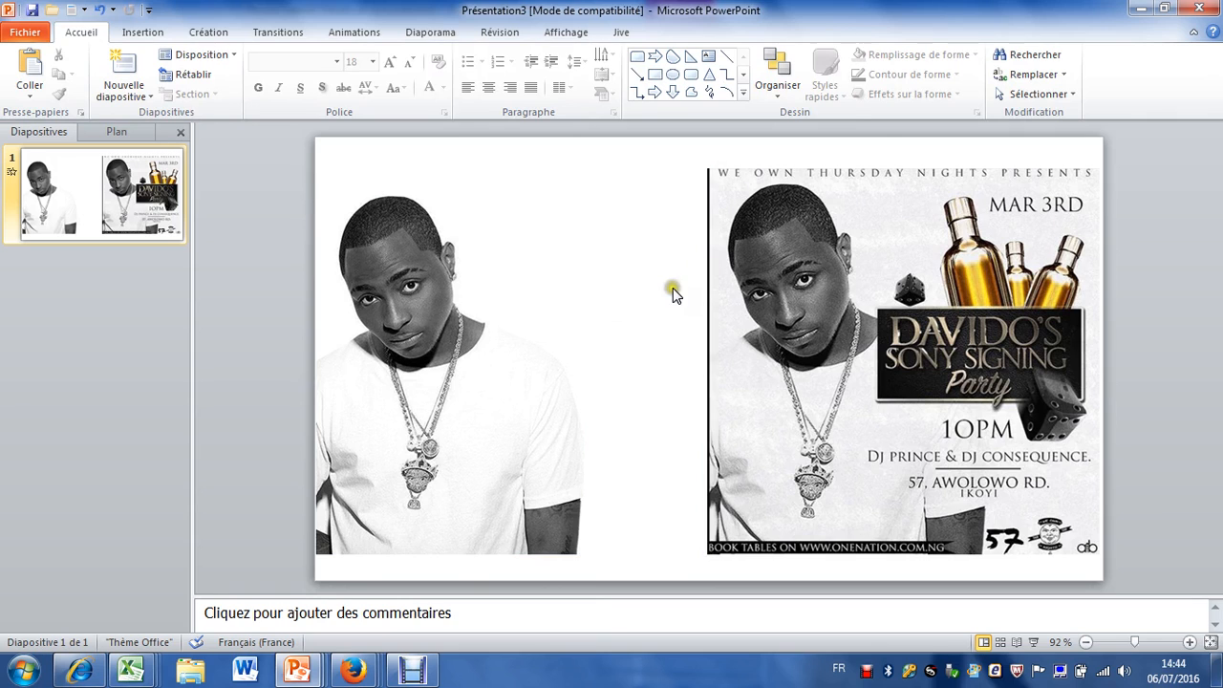
Step: Start background removal on the cropped portrait and extend the selection frame to all four edges of the picture
{"action": "left_click", "coordinate": [502, 285]}
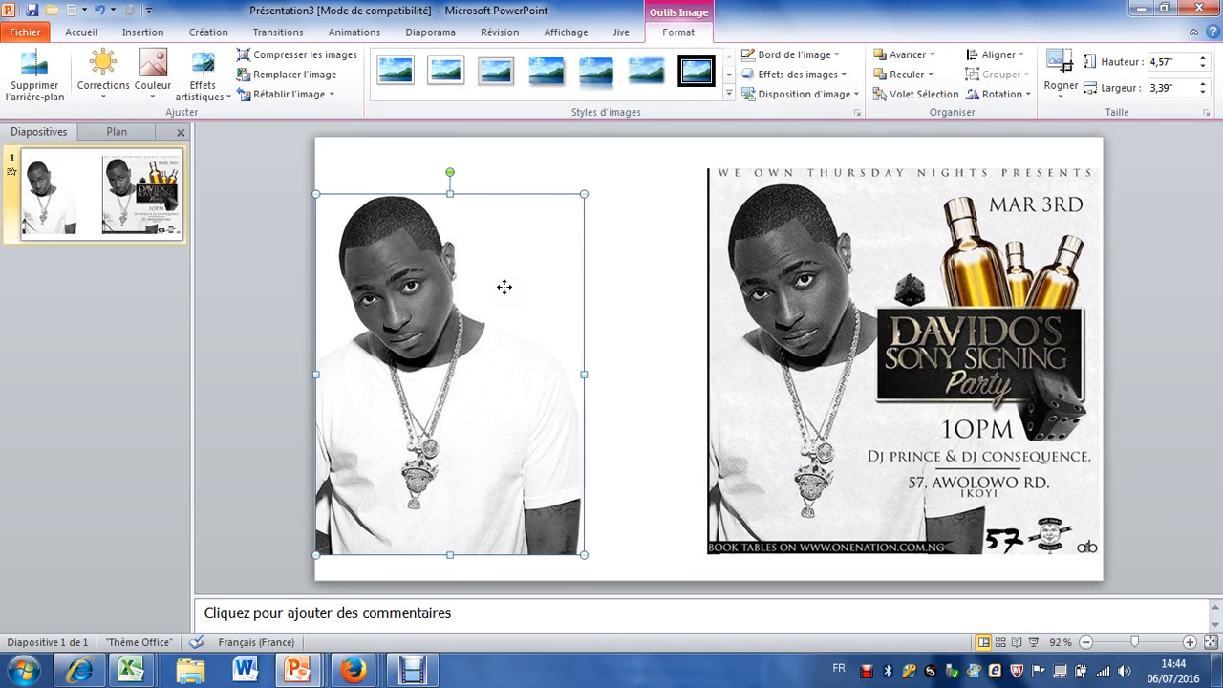
{"action": "left_click", "coordinate": [663, 339]}
{"action": "left_click", "coordinate": [489, 294]}
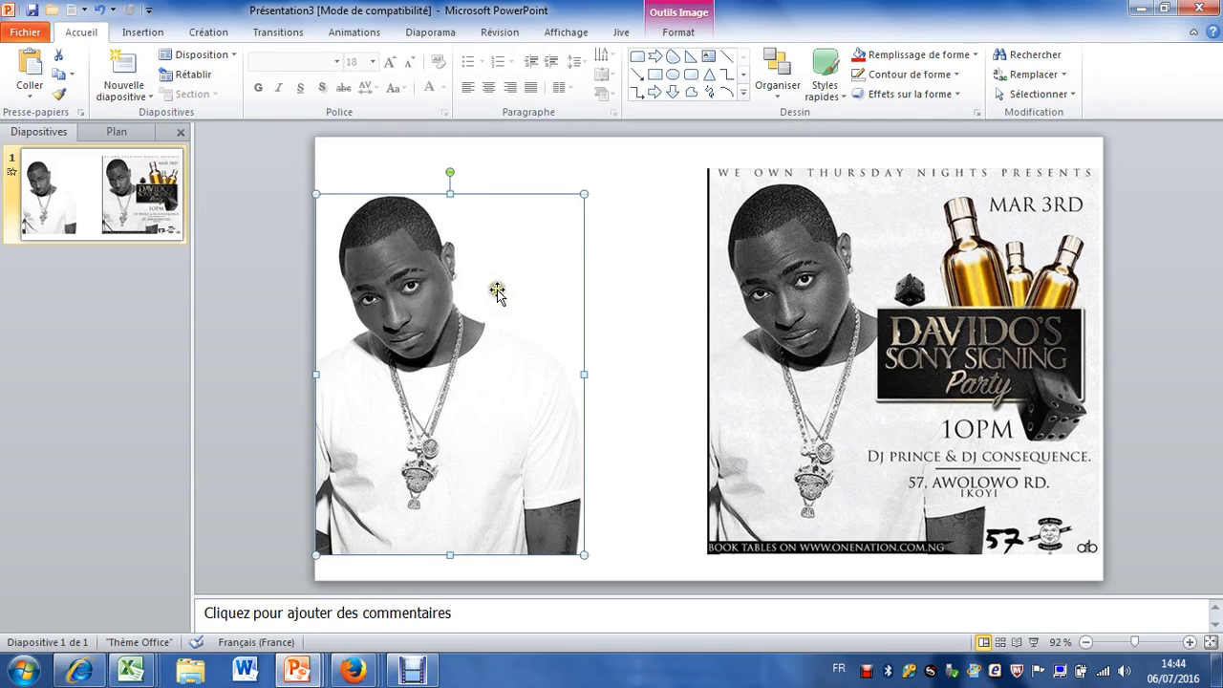
{"action": "left_click", "coordinate": [677, 35]}
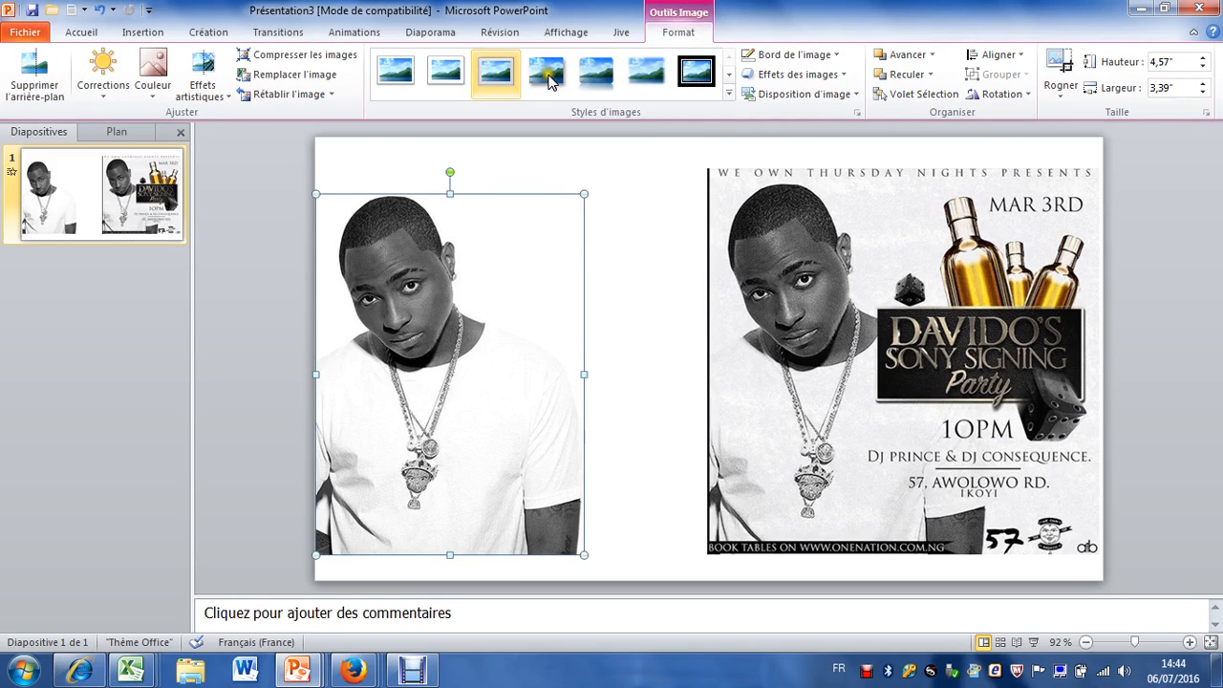
{"action": "left_click", "coordinate": [35, 72]}
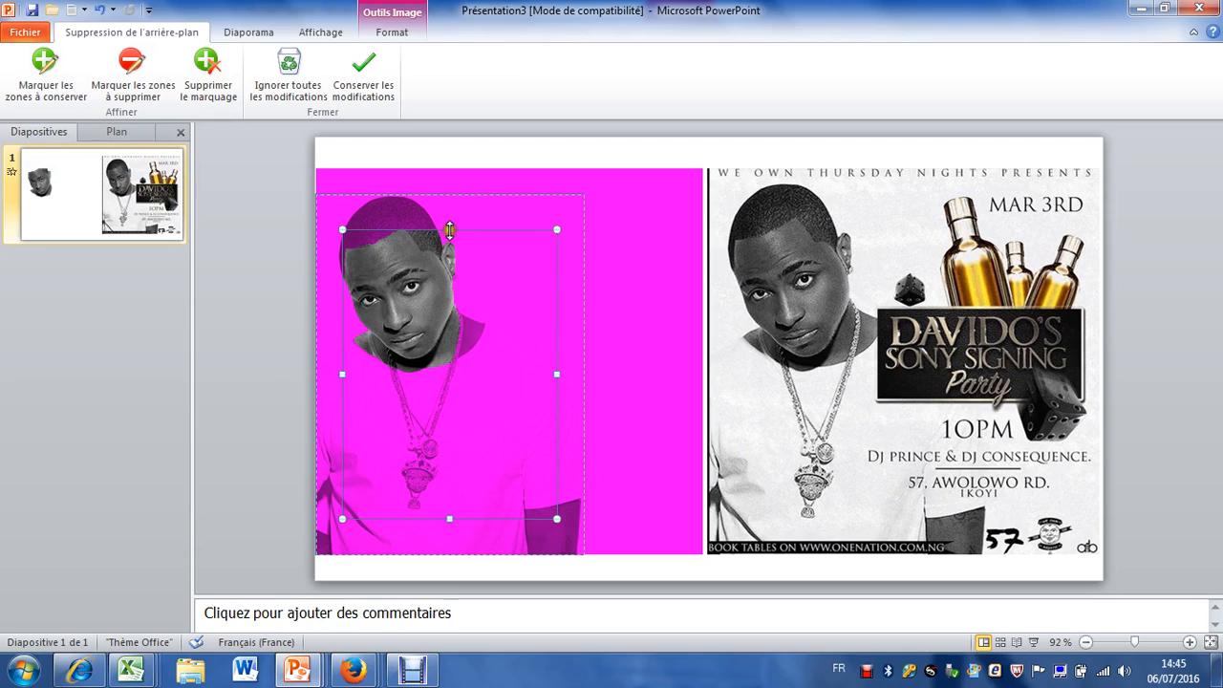
{"action": "left_click_drag", "start_coordinate": [449, 229], "coordinate": [449, 194]}
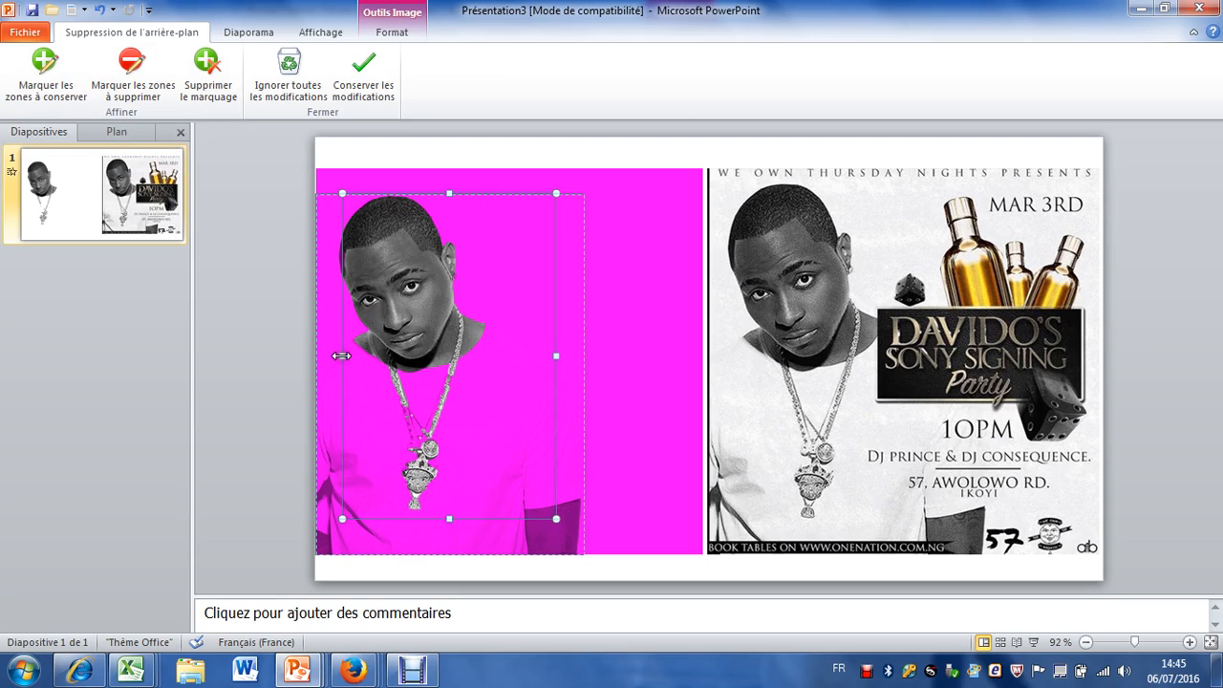
{"action": "left_click_drag", "start_coordinate": [342, 355], "coordinate": [314, 363]}
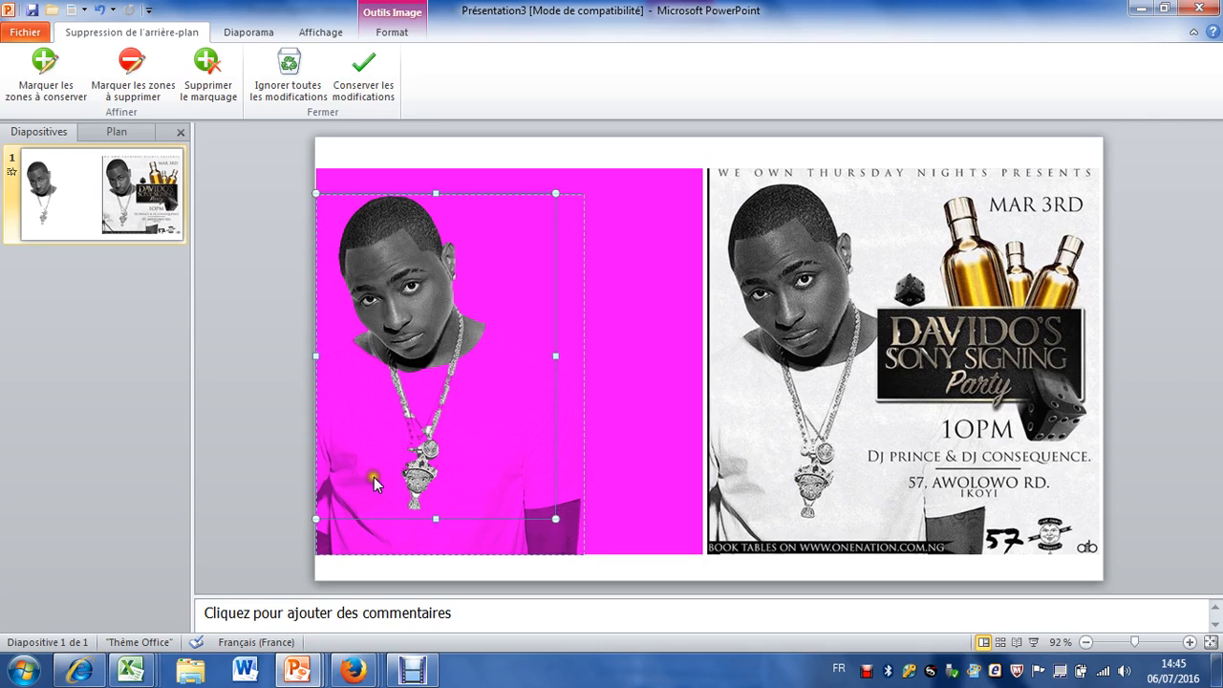
{"action": "left_click_drag", "start_coordinate": [435, 518], "coordinate": [436, 554]}
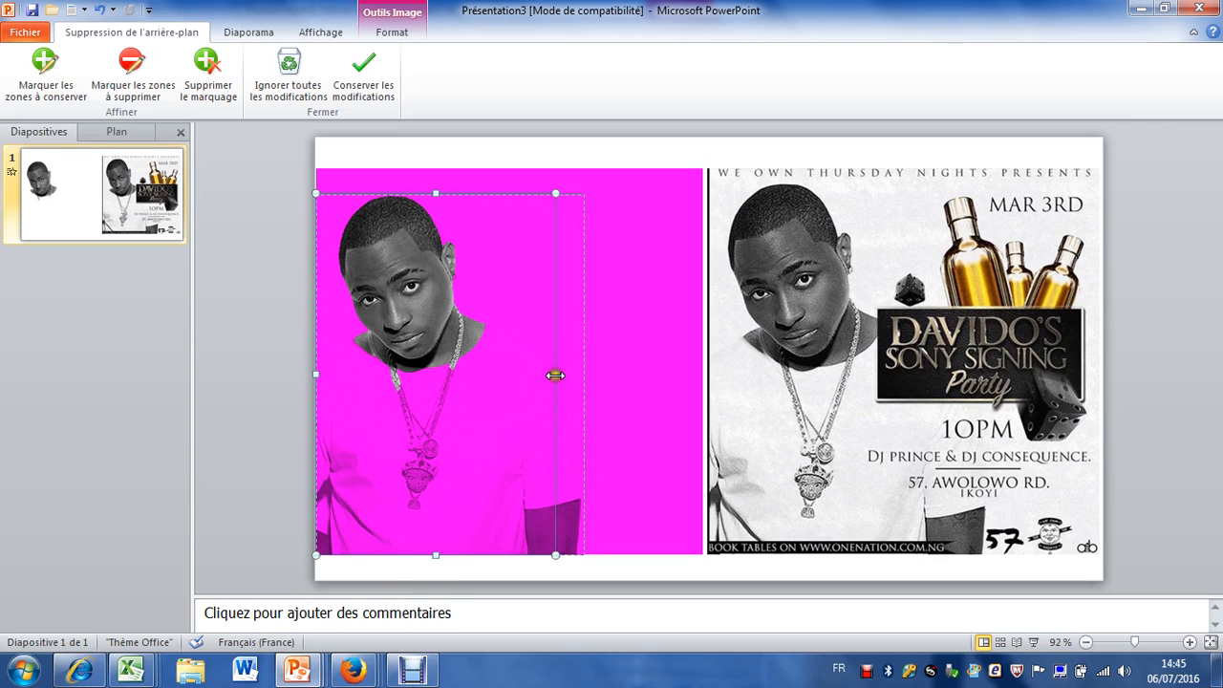
{"action": "left_click_drag", "start_coordinate": [554, 374], "coordinate": [581, 371]}
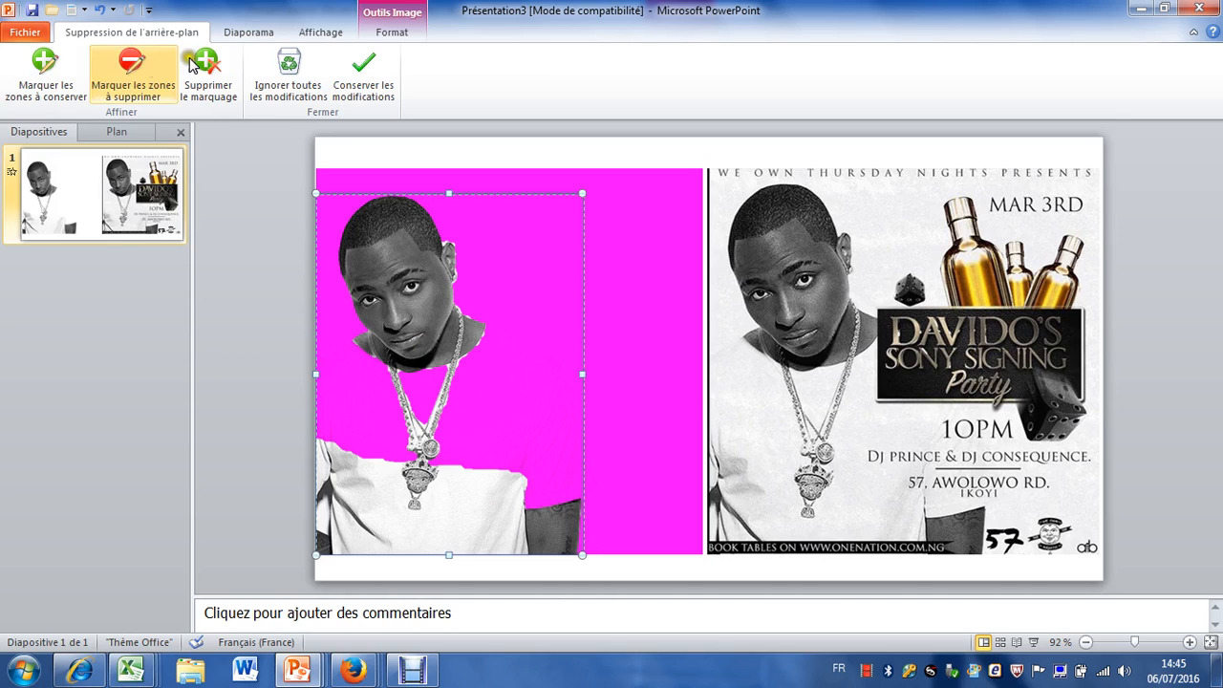
Step: Mark the T-shirt's shoulder at the portrait's left edge as an area to keep
{"action": "left_click", "coordinate": [49, 67]}
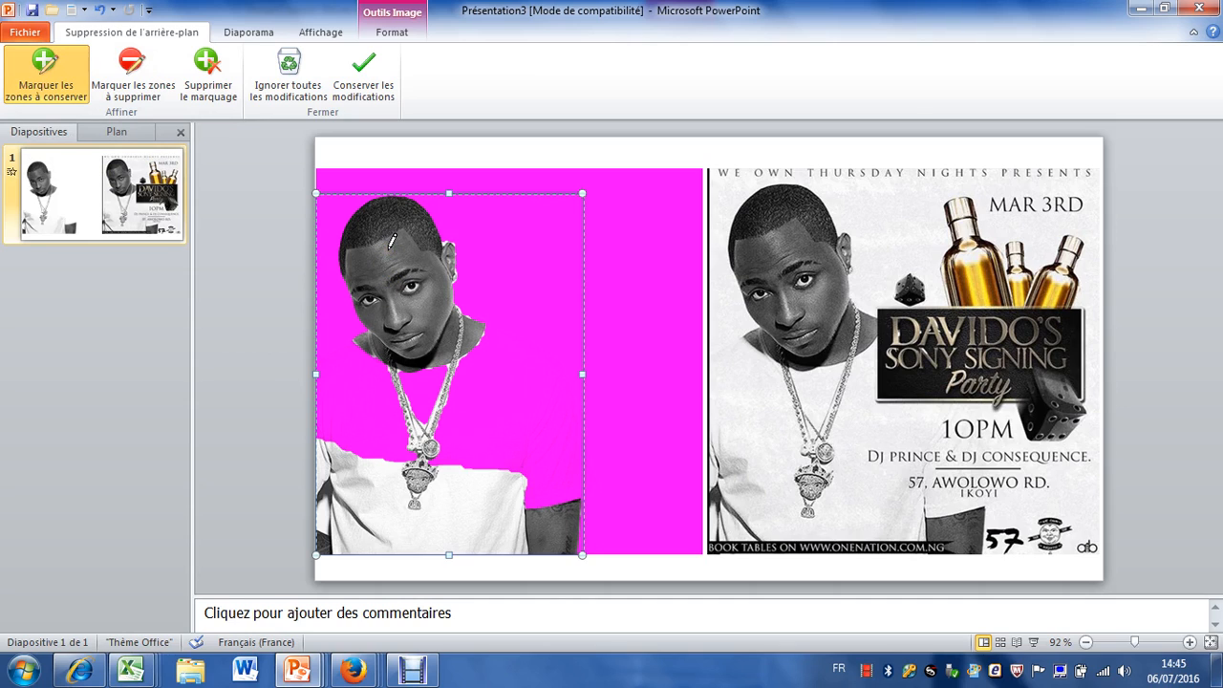
{"action": "left_click", "coordinate": [357, 336]}
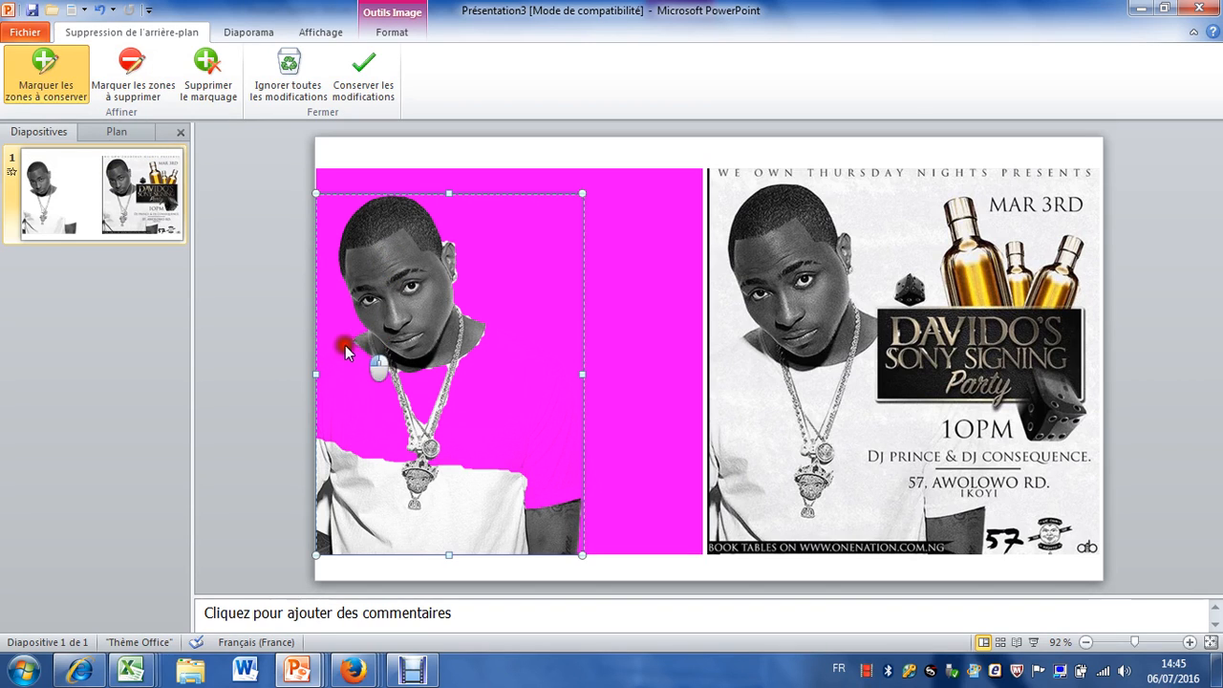
{"action": "left_click_drag", "start_coordinate": [321, 369], "coordinate": [316, 368]}
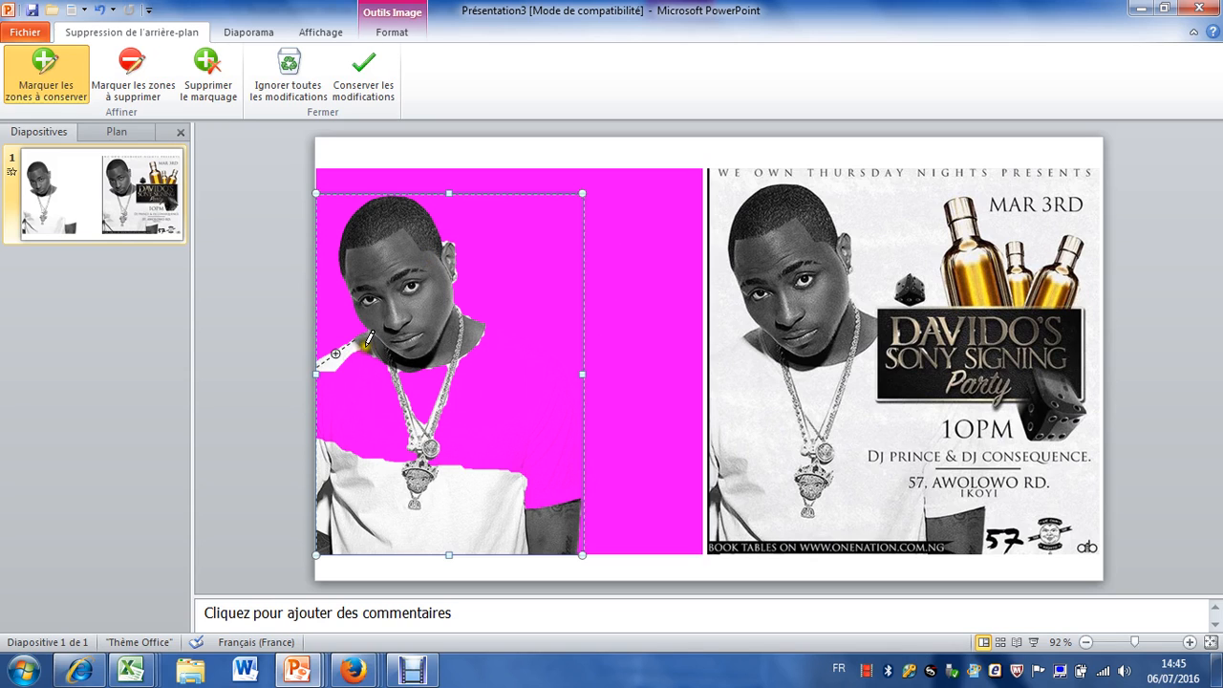
{"action": "left_click", "coordinate": [303, 412]}
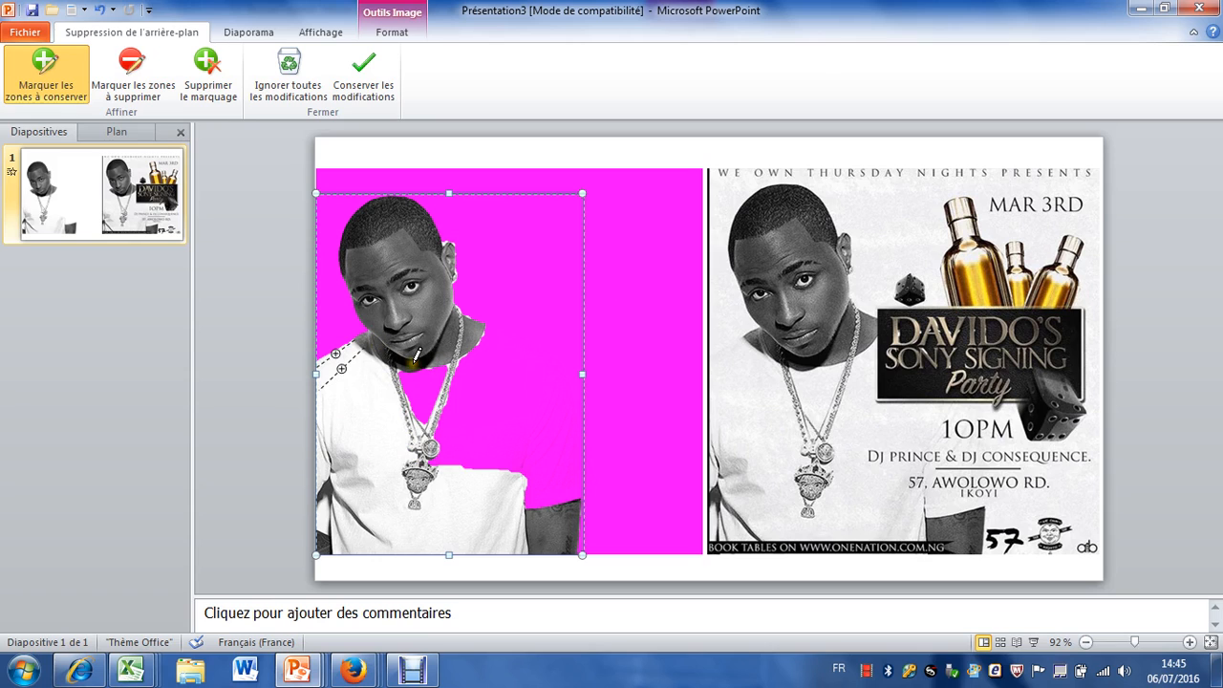
Step: Mark the chest, the right-hand shoulder and the sleeve as areas to keep, and apply the background removal
{"action": "left_click_drag", "start_coordinate": [417, 361], "coordinate": [471, 471]}
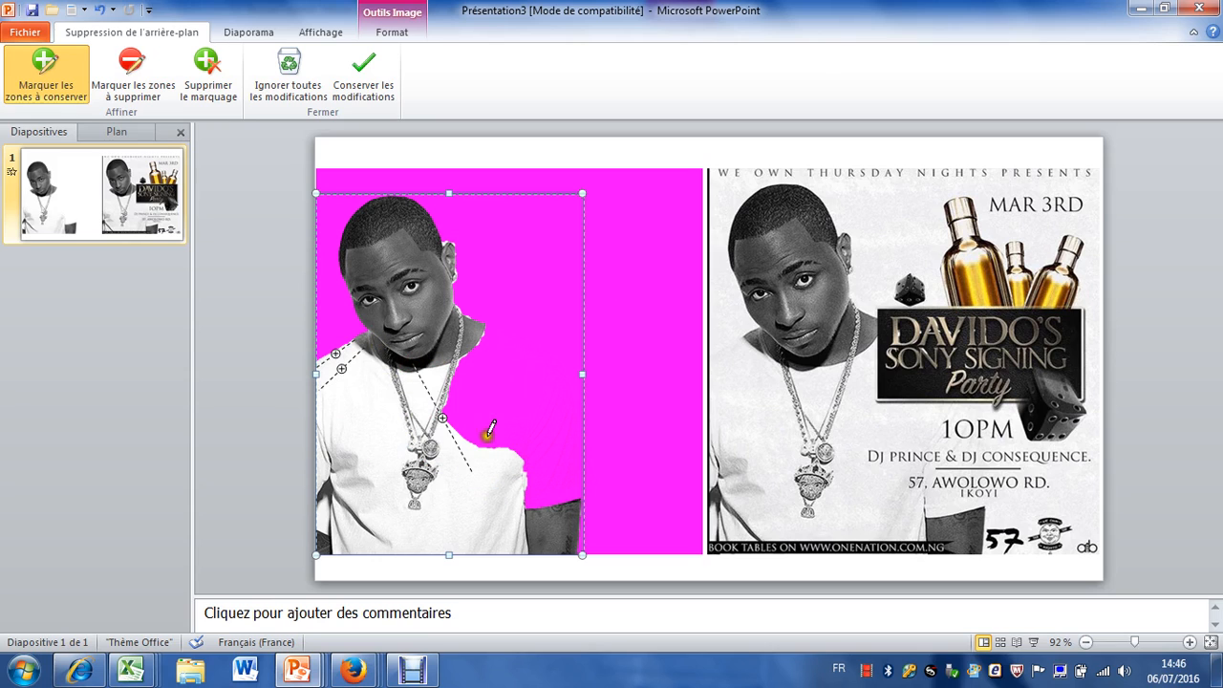
{"action": "left_click_drag", "start_coordinate": [473, 336], "coordinate": [502, 475]}
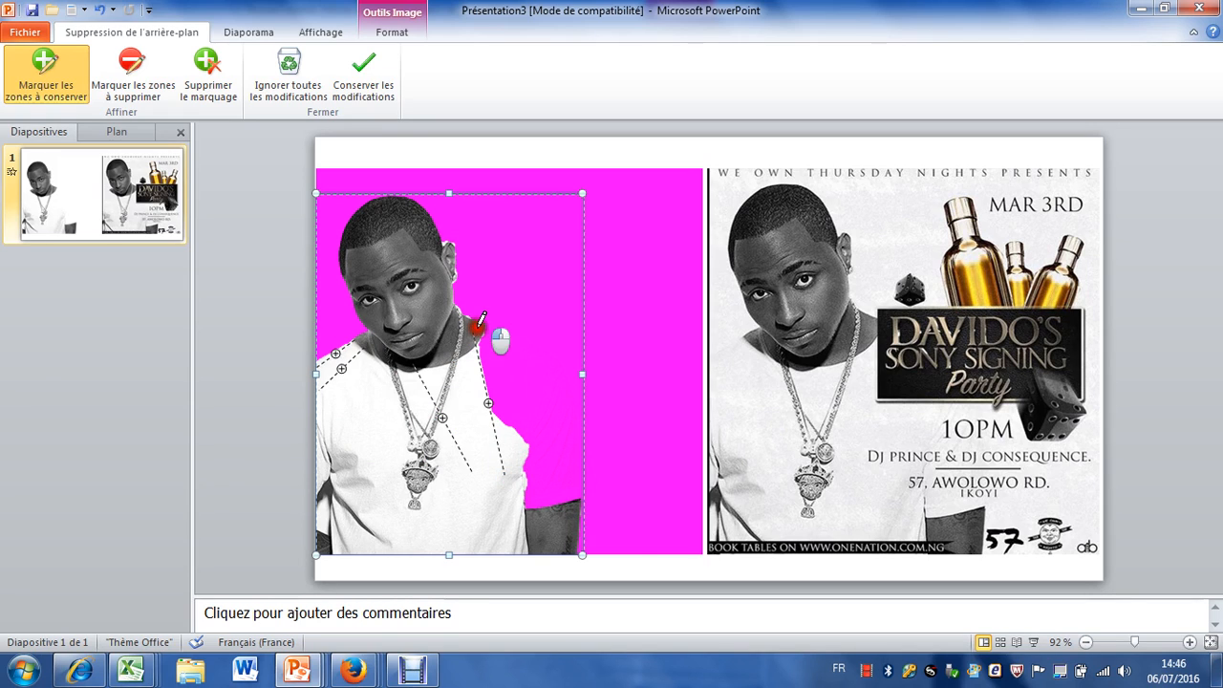
{"action": "mouse_move", "coordinate": [497, 339]}
{"action": "left_mouse_down"}
{"action": "mouse_move", "coordinate": [589, 532]}
{"action": "mouse_move", "coordinate": [545, 517]}
{"action": "left_mouse_up"}
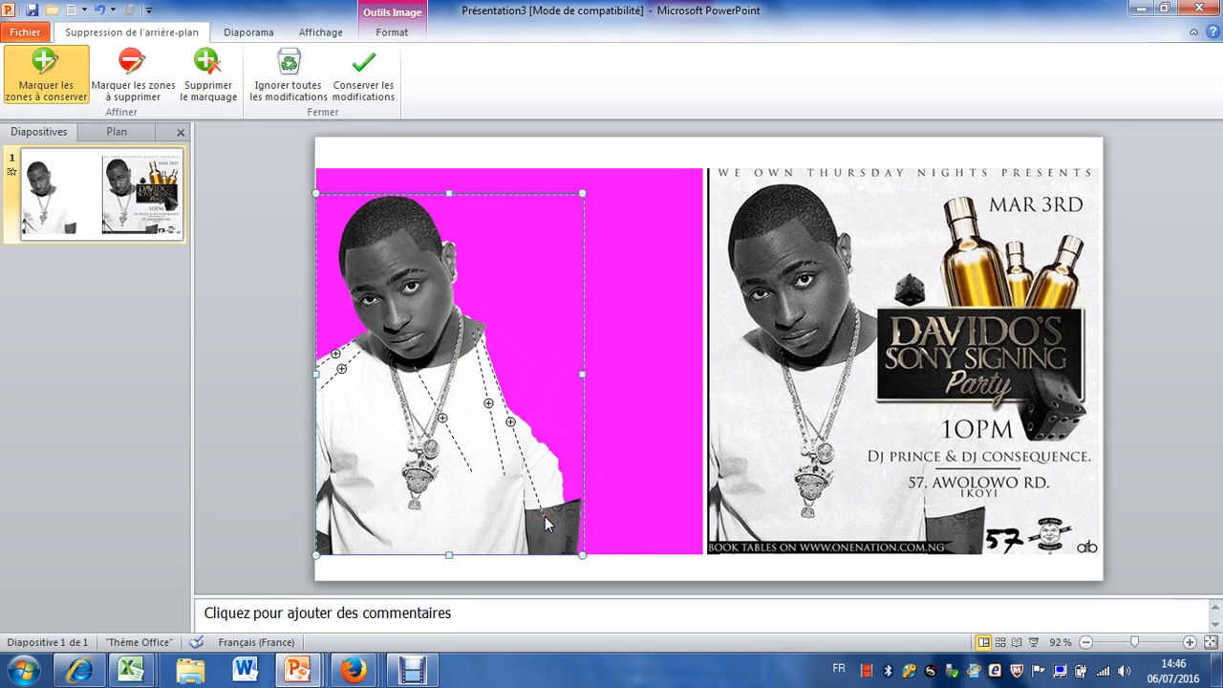
{"action": "left_click_drag", "start_coordinate": [478, 330], "coordinate": [579, 442]}
{"action": "left_click_drag", "start_coordinate": [579, 490], "coordinate": [581, 501]}
{"action": "mouse_move", "coordinate": [483, 328]}
{"action": "left_mouse_down"}
{"action": "mouse_move", "coordinate": [572, 437]}
{"action": "mouse_move", "coordinate": [576, 427]}
{"action": "left_mouse_up"}
{"action": "left_click_drag", "start_coordinate": [483, 326], "coordinate": [561, 364]}
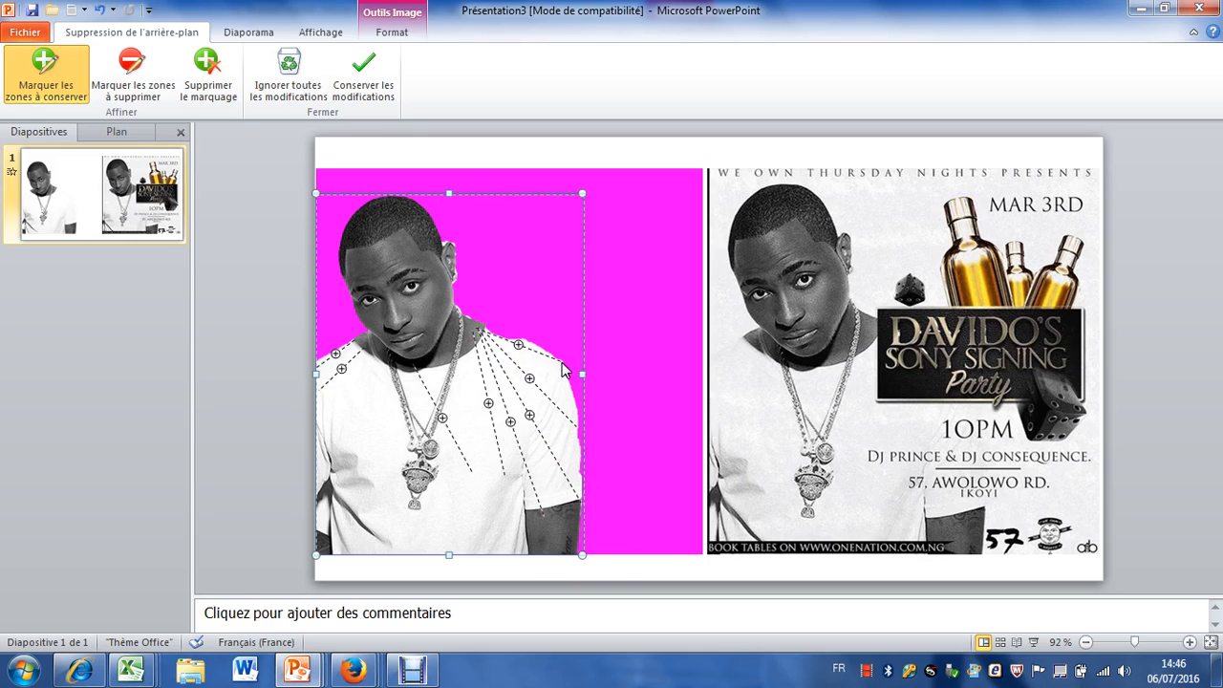
{"action": "left_click_drag", "start_coordinate": [475, 321], "coordinate": [551, 363]}
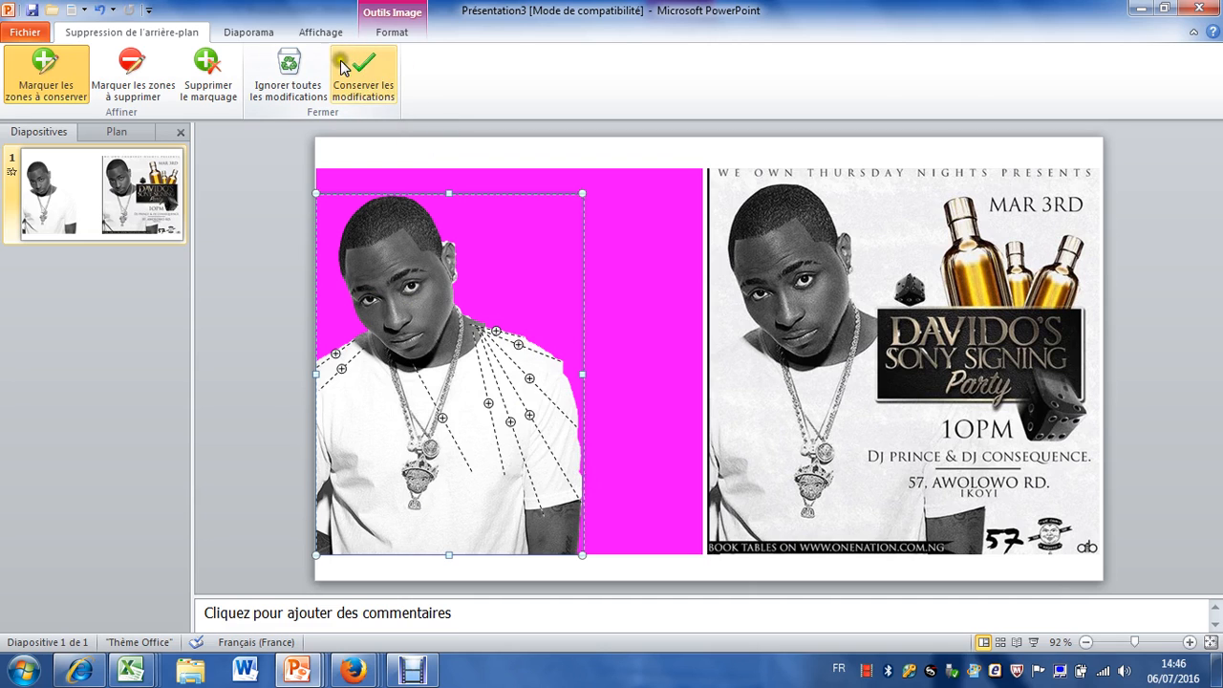
{"action": "left_click", "coordinate": [382, 82]}
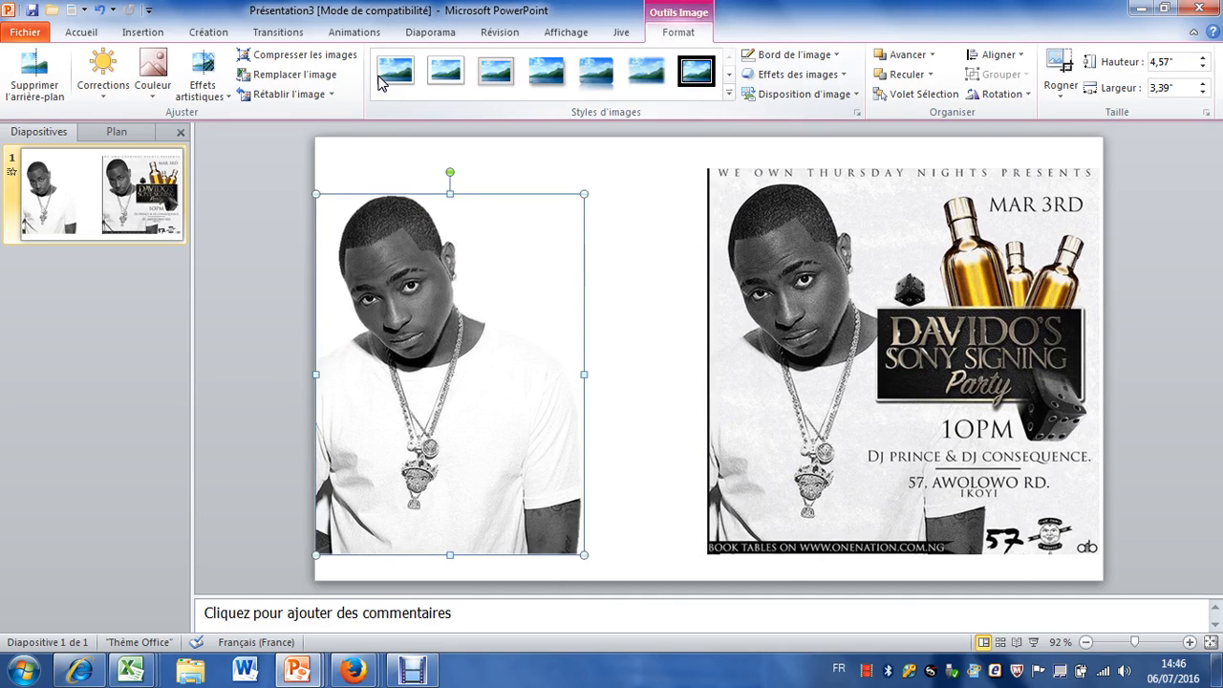
{"action": "left_click", "coordinate": [610, 318]}
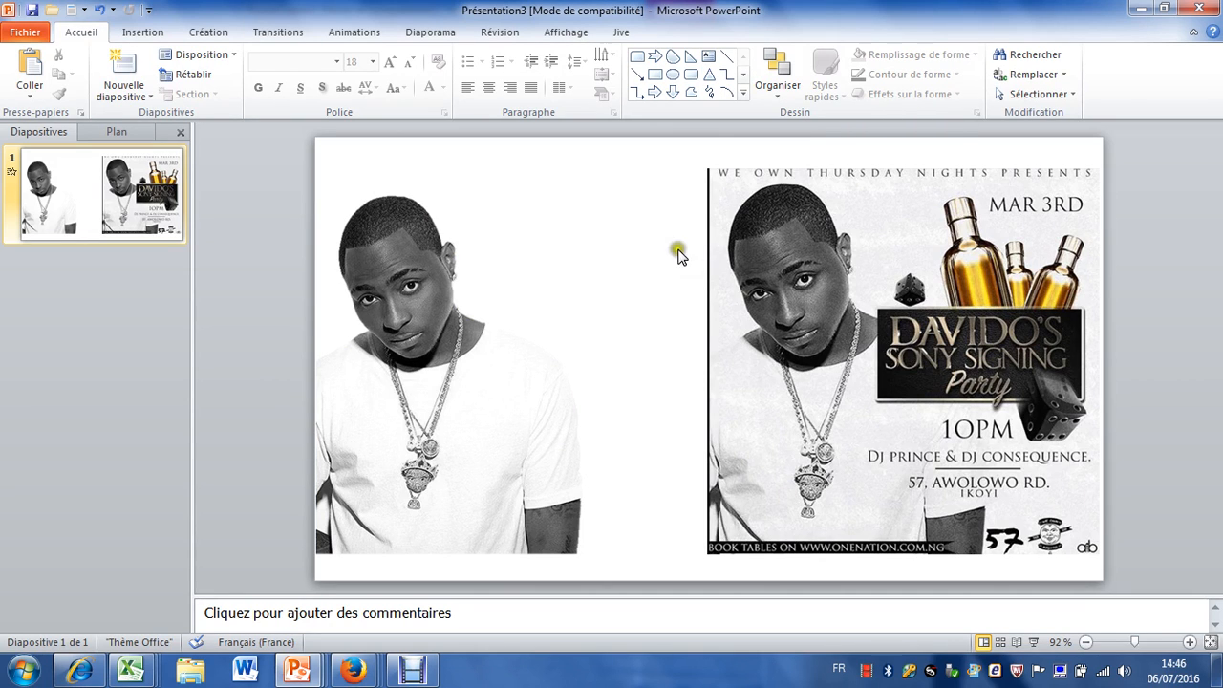
Step: Draw a rectangle about 4.9" high and 5.02" wide that exactly covers the reference flyer
{"action": "left_click", "coordinate": [654, 74]}
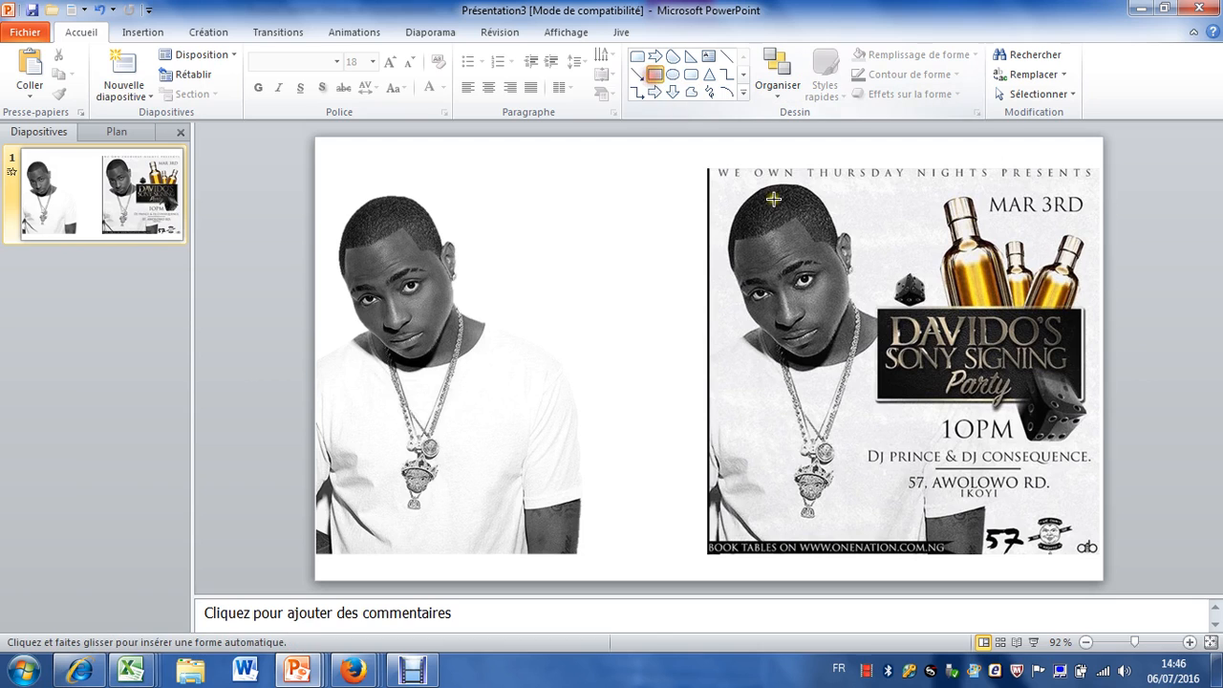
{"action": "left_click", "coordinate": [143, 31]}
{"action": "left_click", "coordinate": [234, 71]}
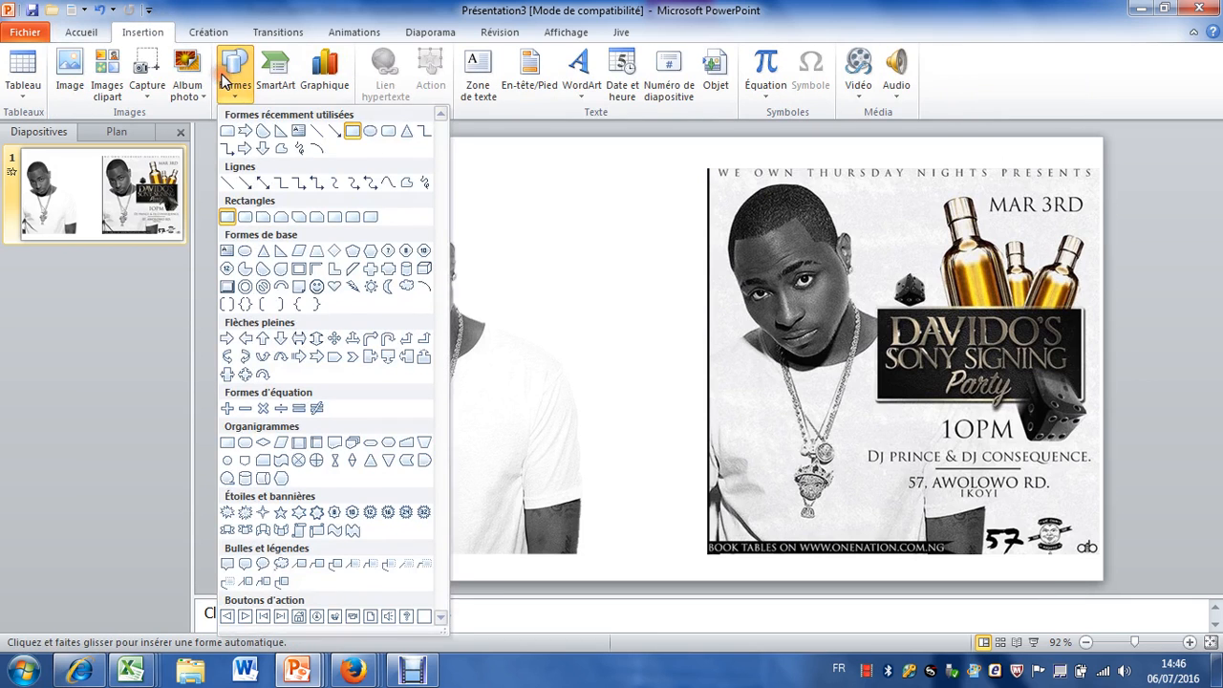
{"action": "left_click", "coordinate": [354, 135]}
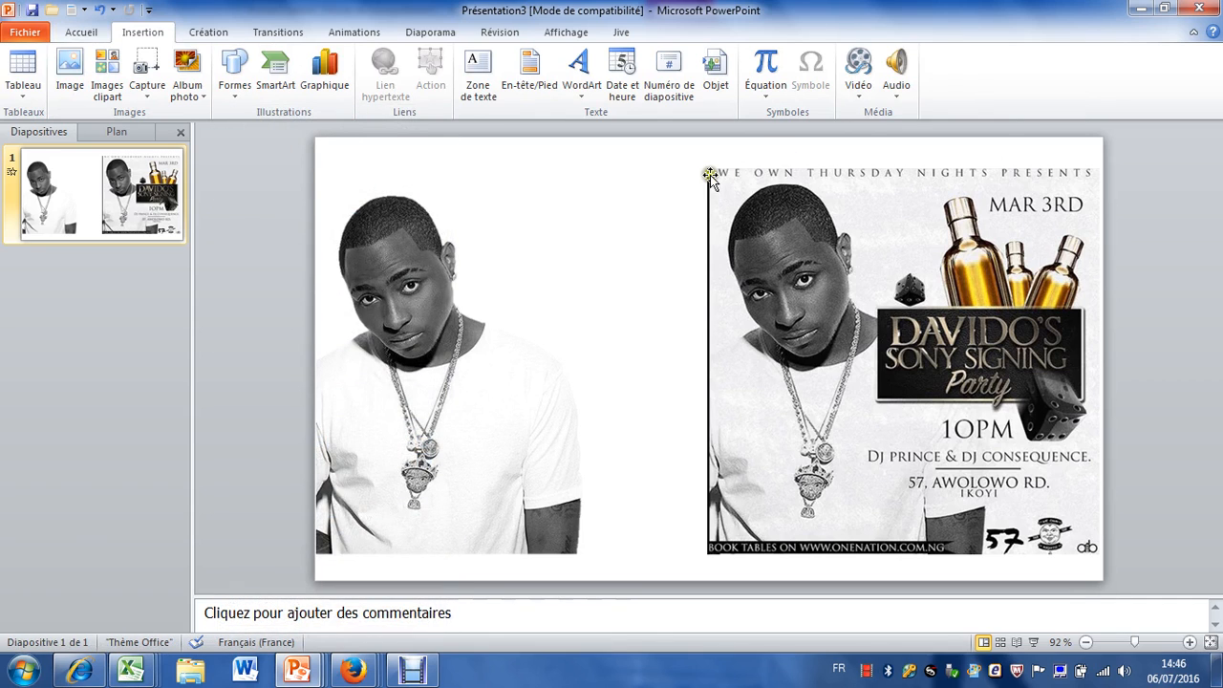
{"action": "left_click", "coordinate": [237, 91]}
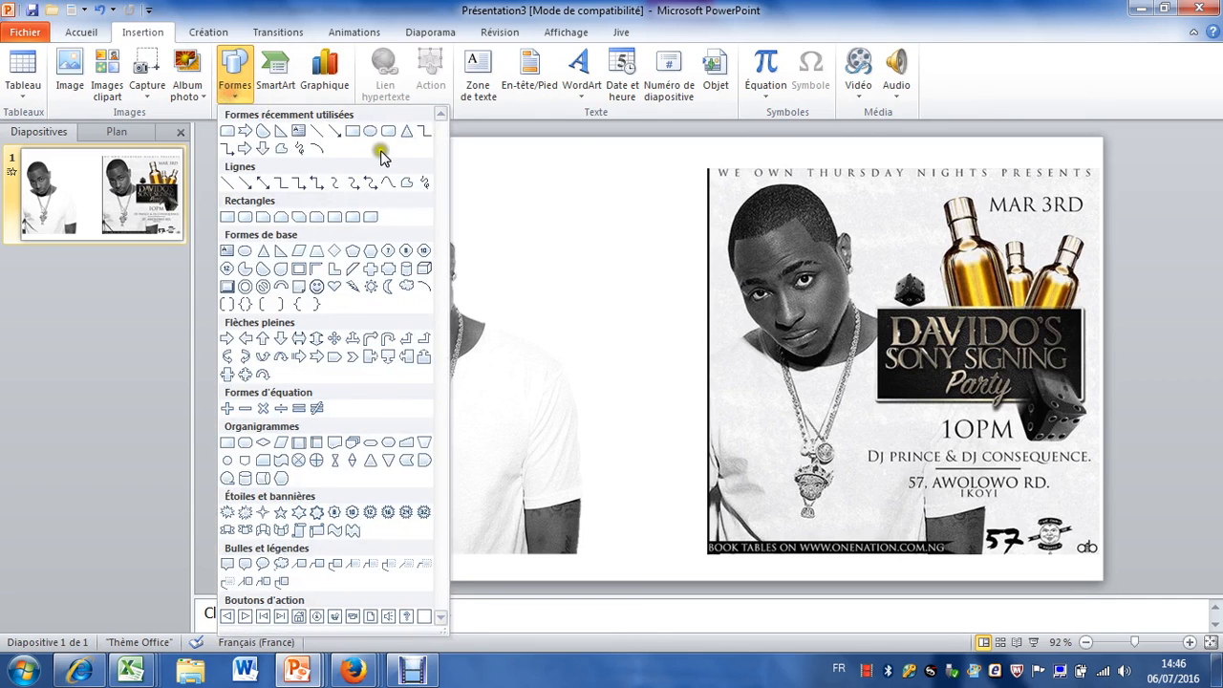
{"action": "left_click", "coordinate": [349, 130]}
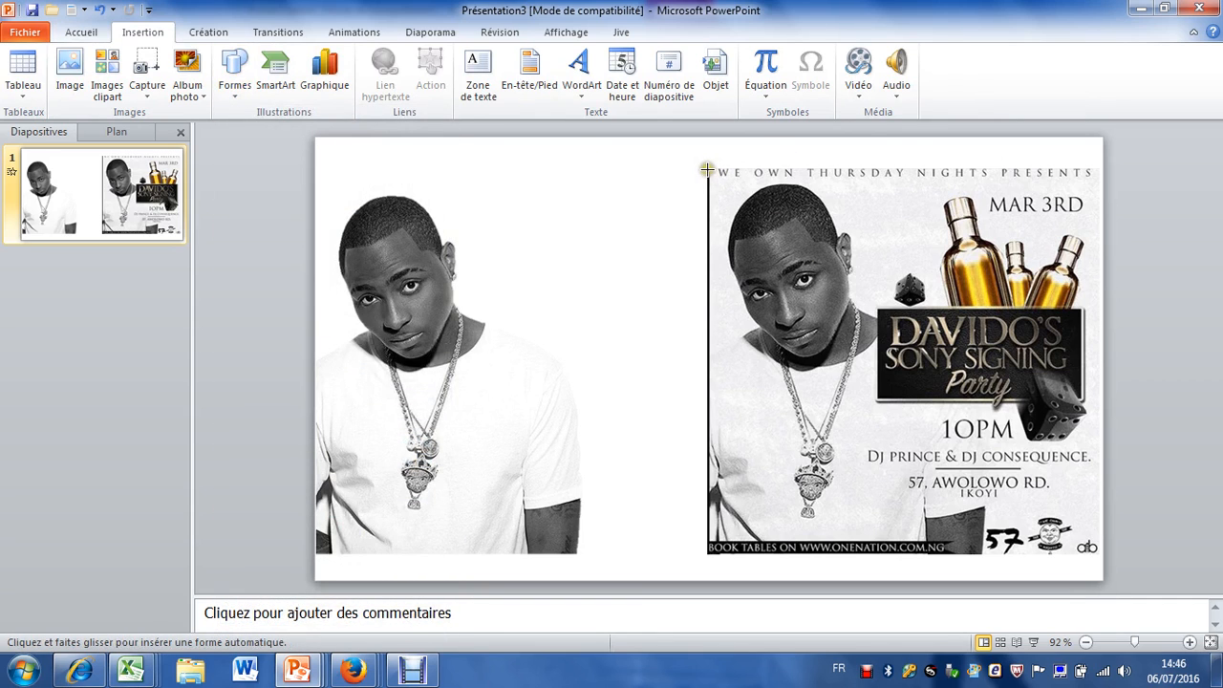
{"action": "left_click_drag", "start_coordinate": [706, 169], "coordinate": [1103, 555]}
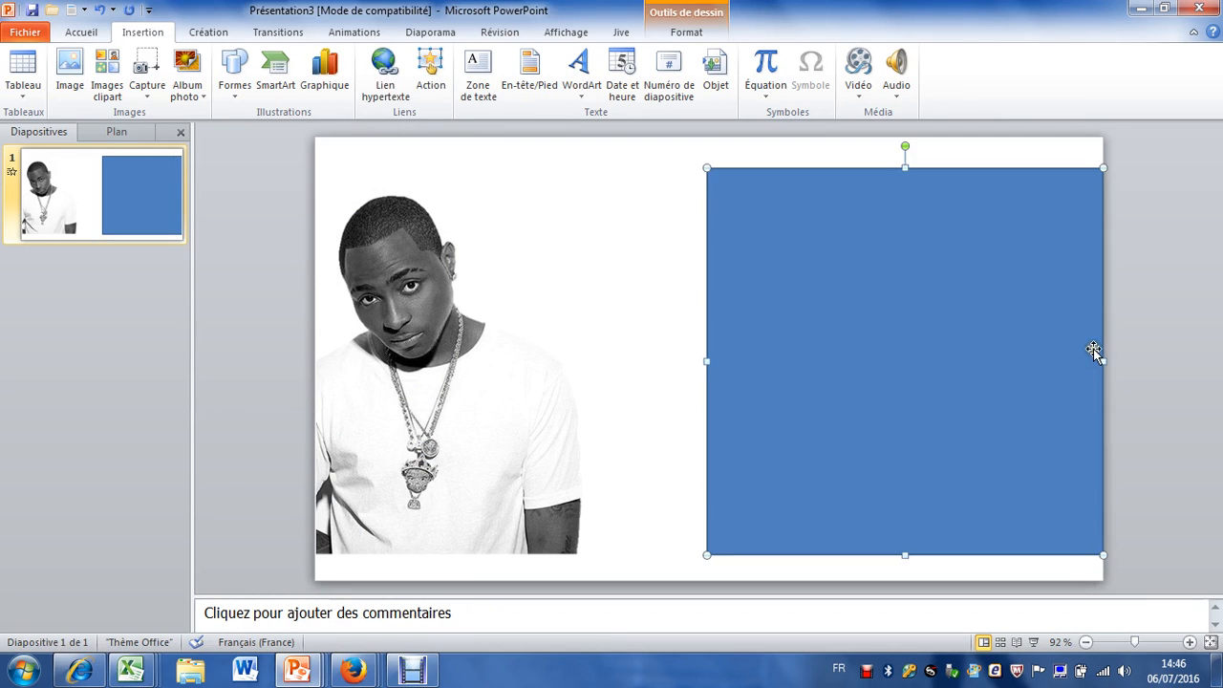
Step: Move the rectangle over the portrait, flush with the slide's left edge, and send it to the back
{"action": "left_click_drag", "start_coordinate": [997, 346], "coordinate": [607, 342]}
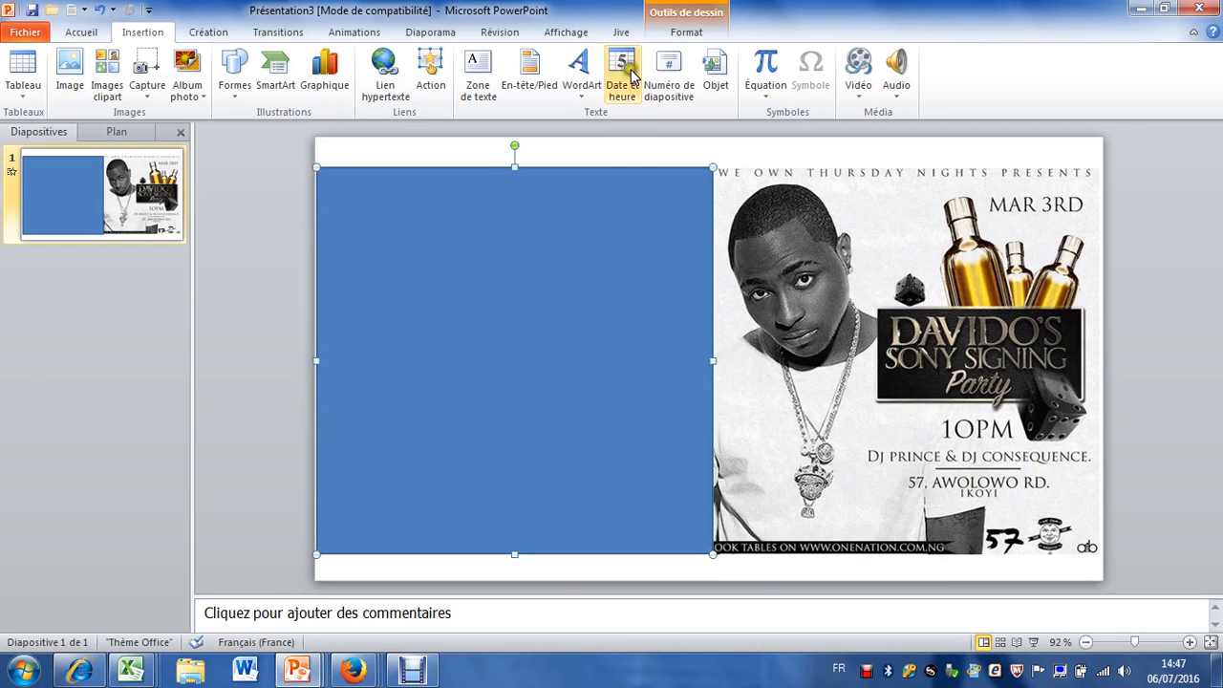
{"action": "left_click", "coordinate": [684, 31]}
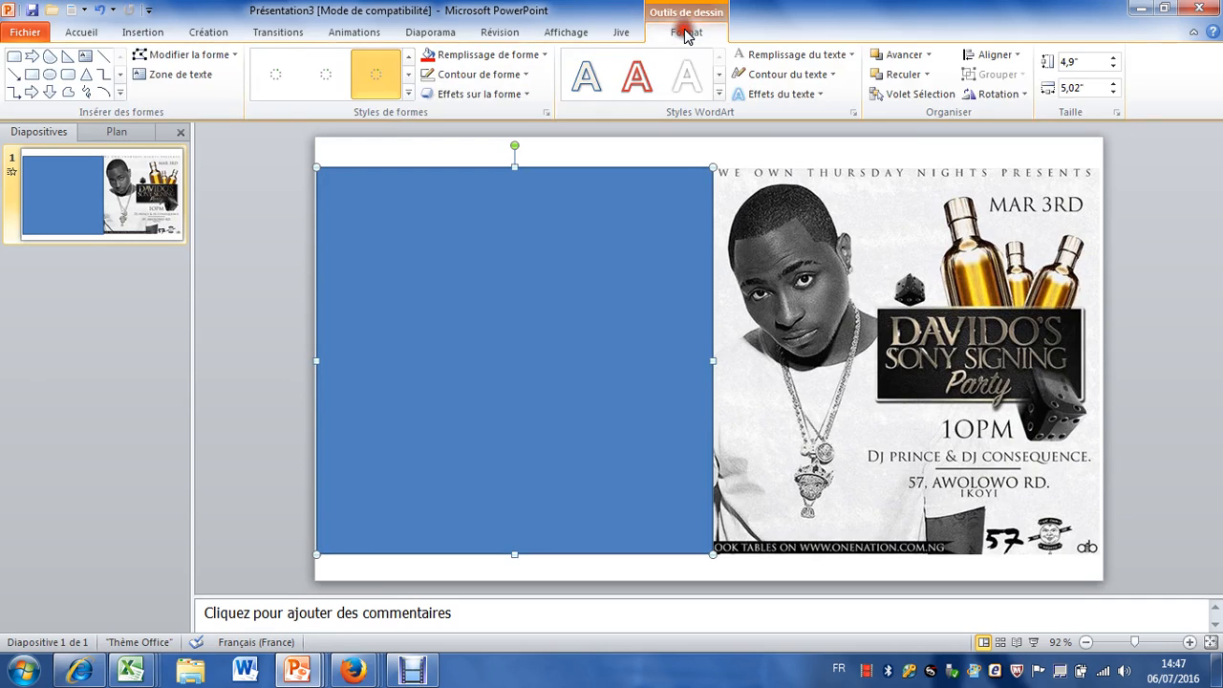
{"action": "left_click", "coordinate": [925, 75]}
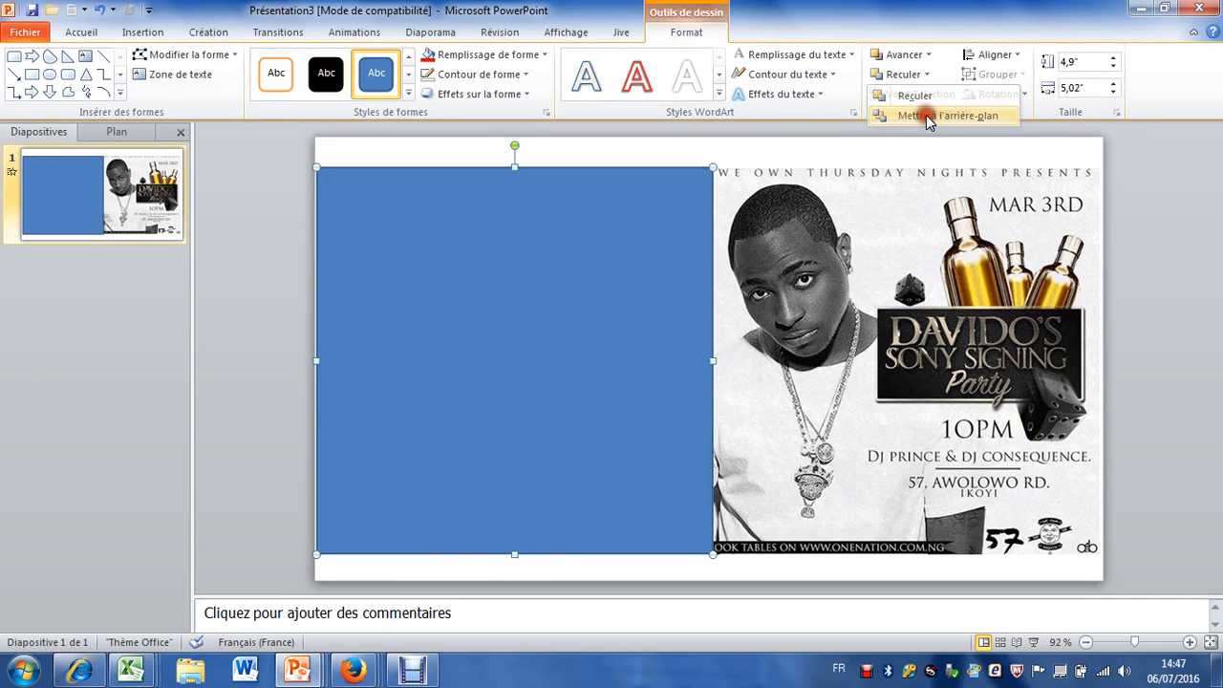
{"action": "left_click", "coordinate": [932, 116]}
{"action": "left_click", "coordinate": [837, 153]}
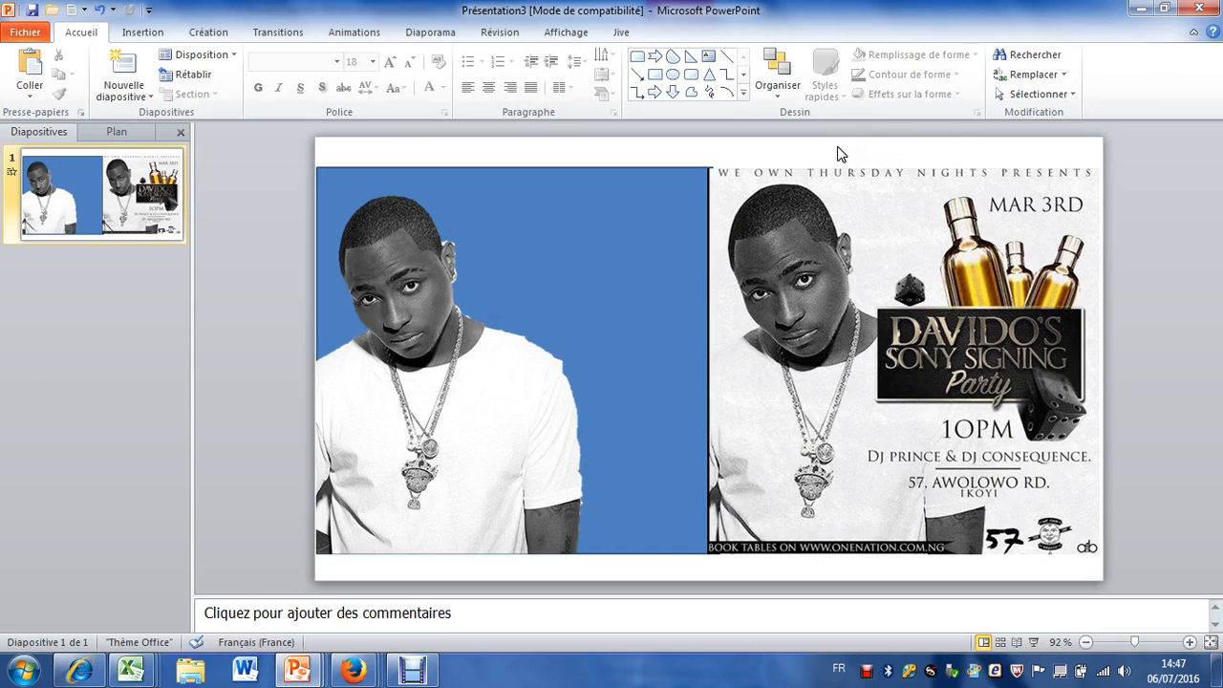
{"action": "left_click", "coordinate": [668, 217]}
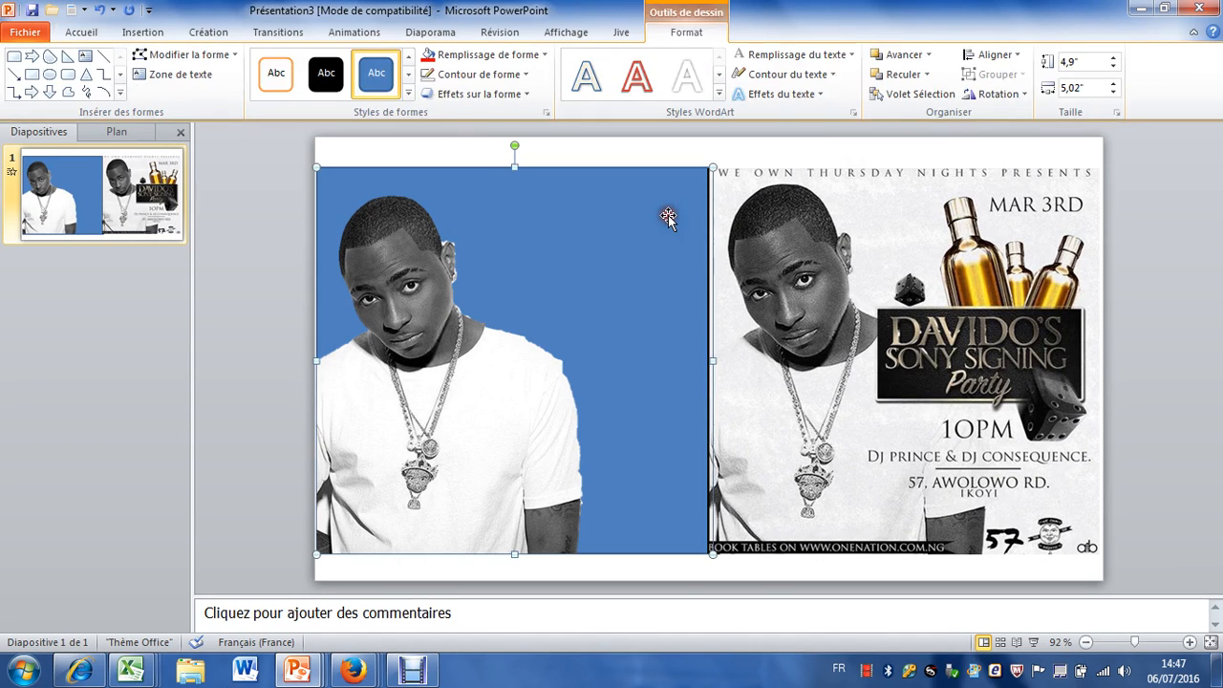
{"action": "left_click", "coordinate": [690, 161]}
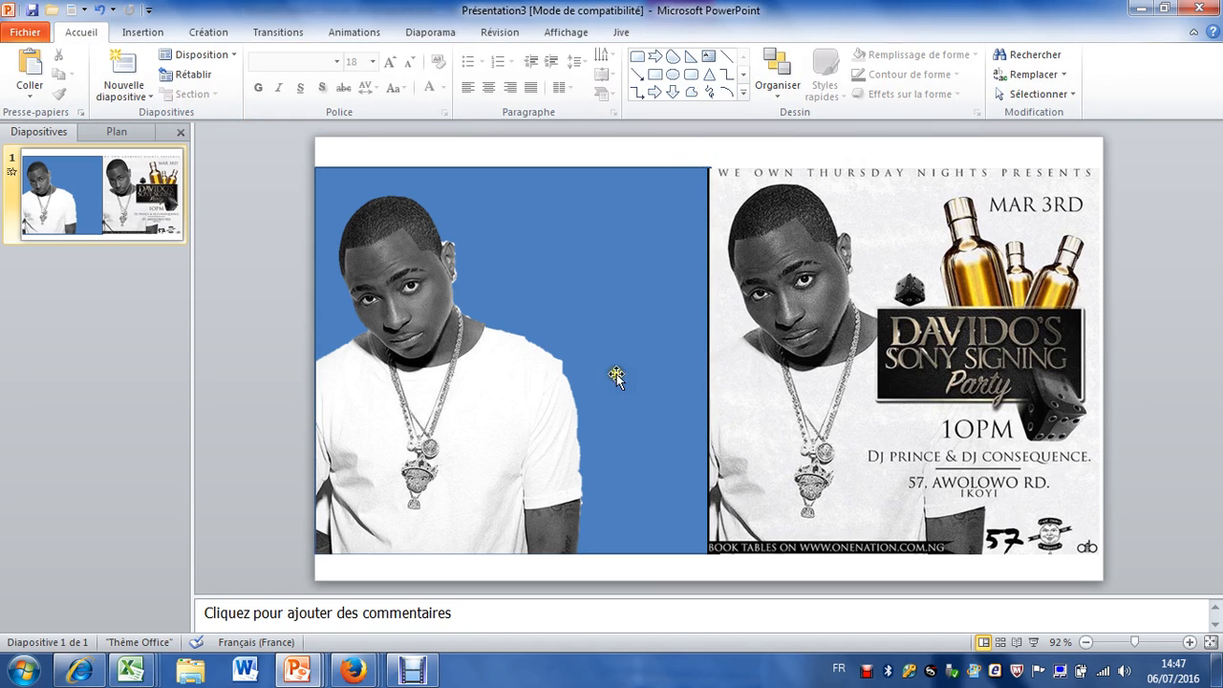
Step: Fill the rectangle behind the portrait with the pale grey speckled paper texture
{"action": "left_click", "coordinate": [611, 315]}
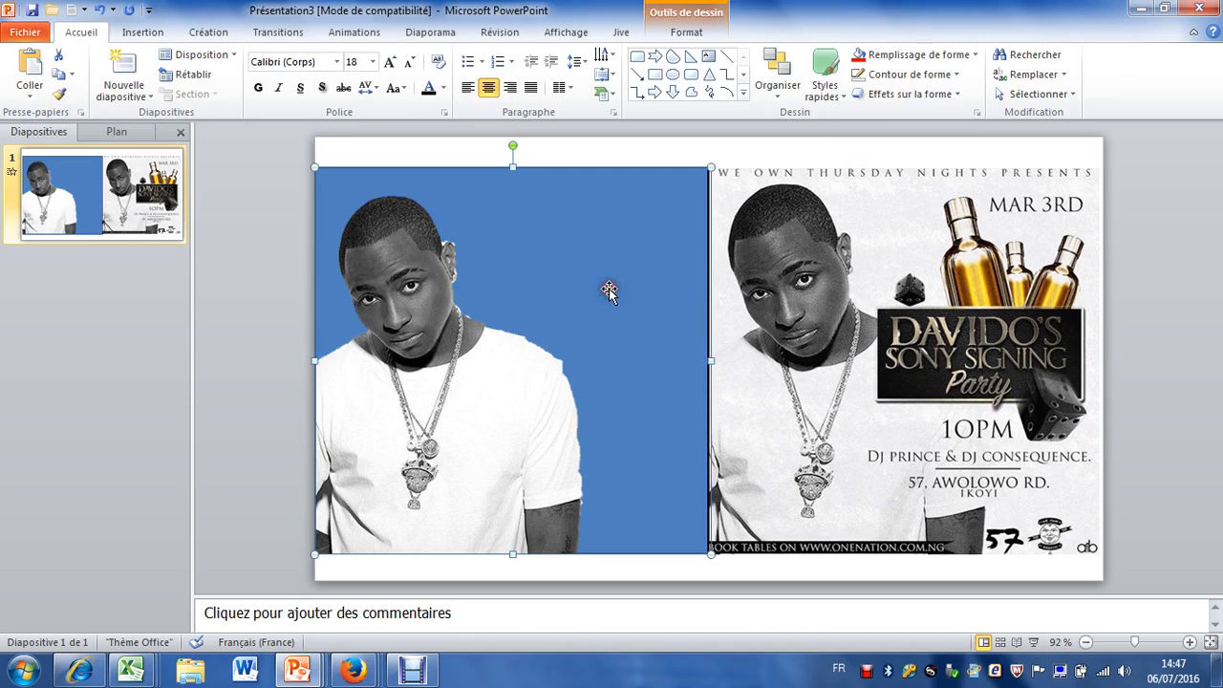
{"action": "left_click", "coordinate": [686, 32]}
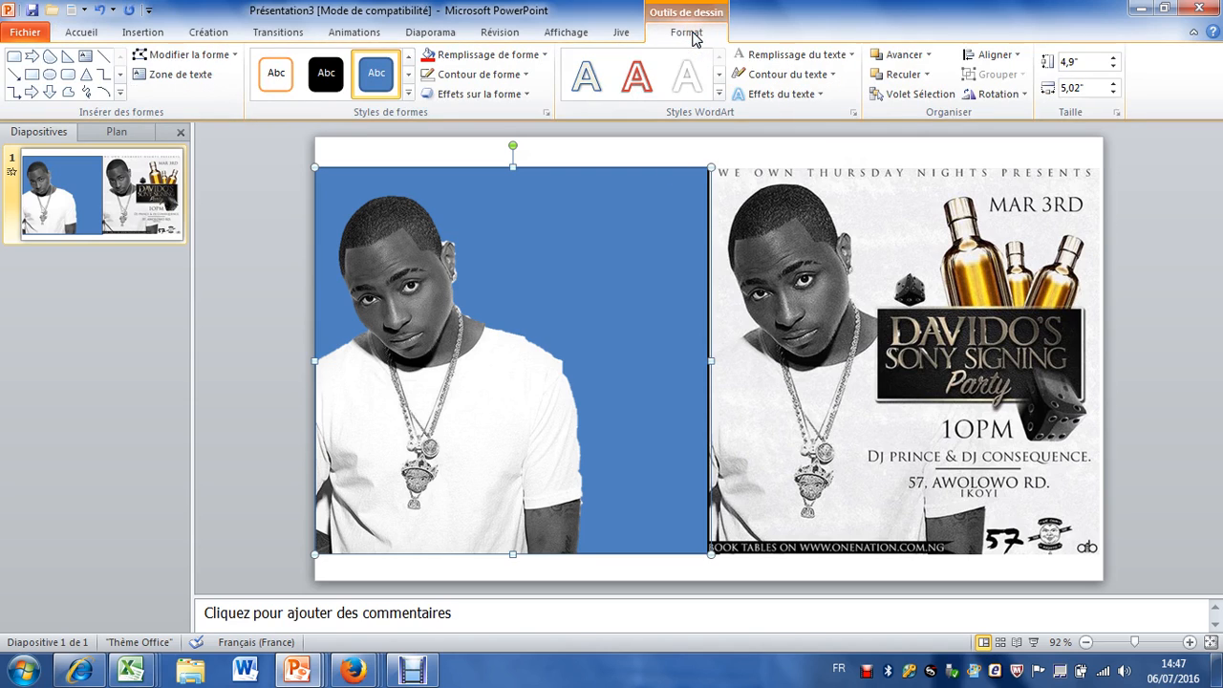
{"action": "left_click", "coordinate": [509, 57]}
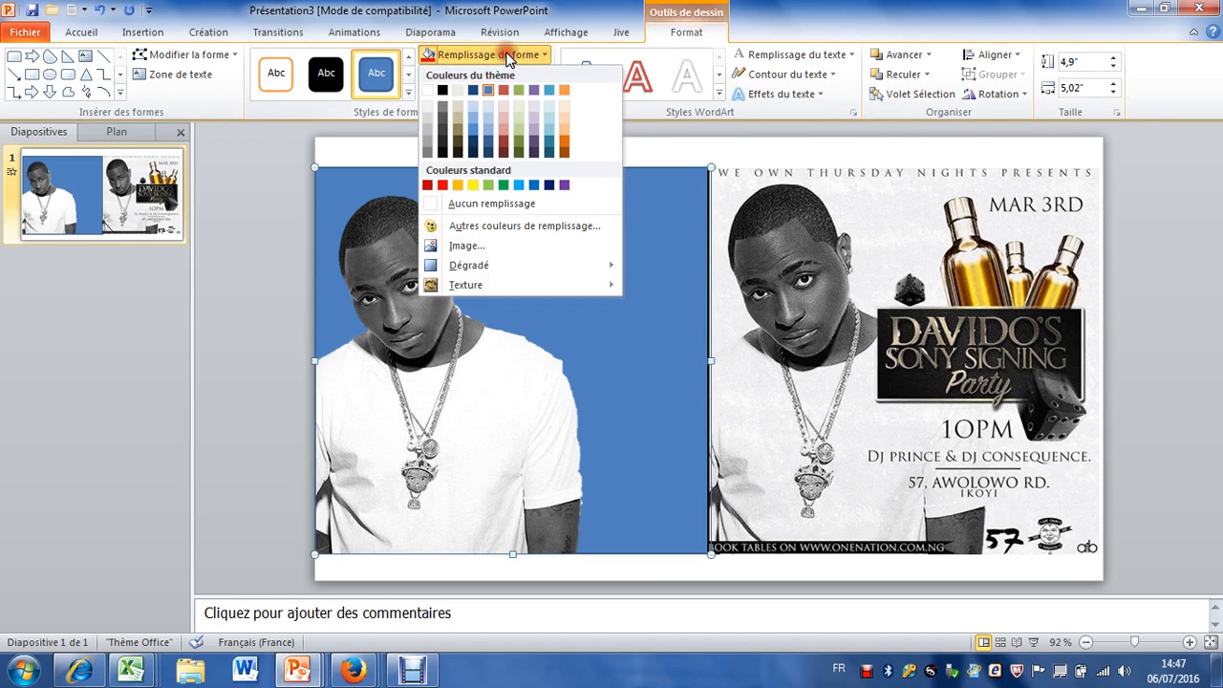
{"action": "mouse_move", "coordinate": [494, 284]}
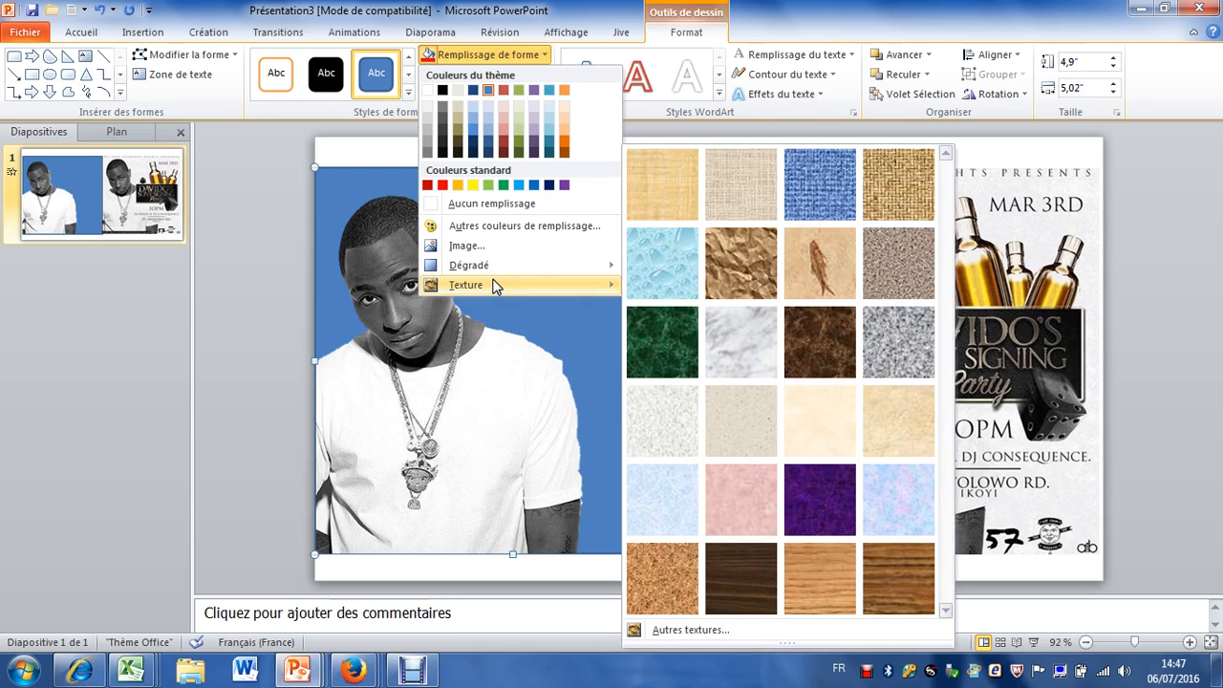
{"action": "left_click", "coordinate": [680, 417]}
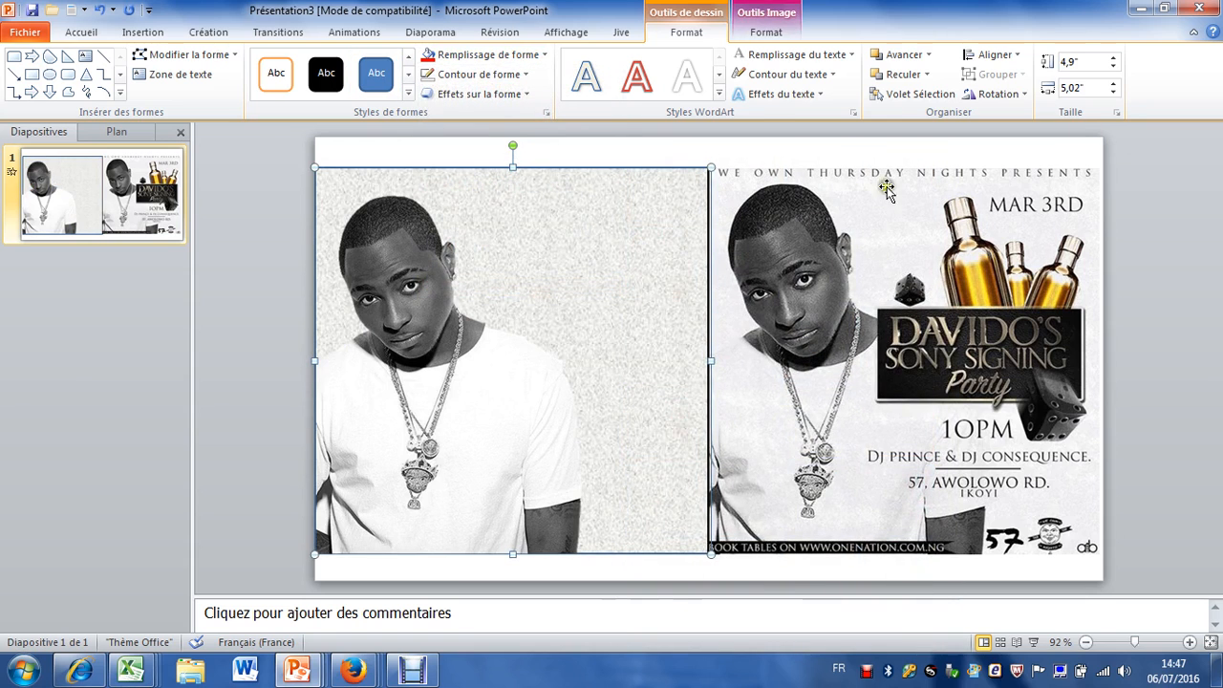
{"action": "left_click", "coordinate": [736, 160]}
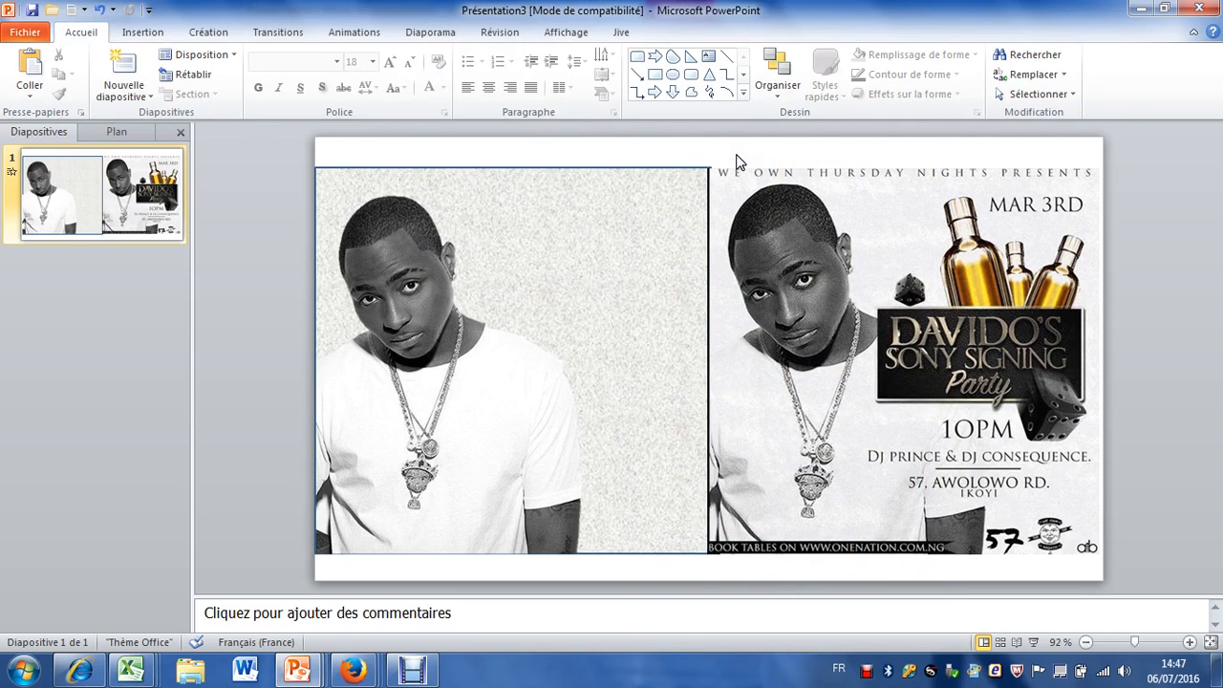
Step: Narrow the reference flyer slightly from its left side so it starts at the textured rectangle's right edge
{"action": "left_click", "coordinate": [739, 304]}
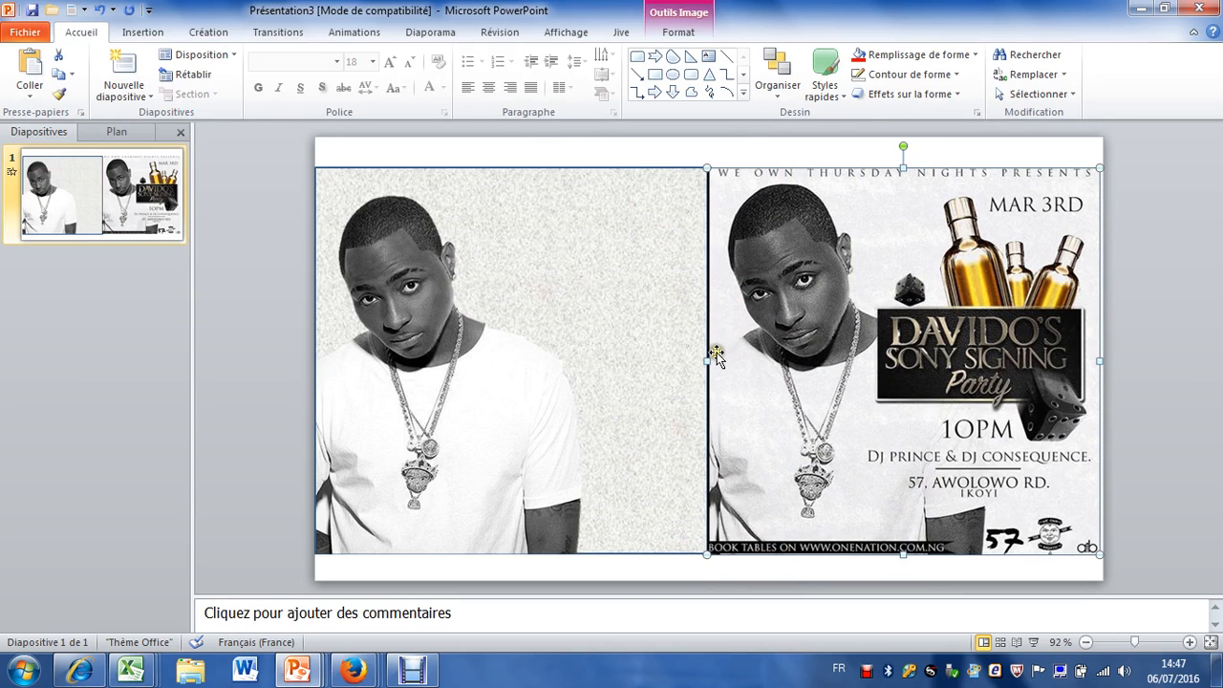
{"action": "left_click_drag", "start_coordinate": [708, 359], "coordinate": [712, 359]}
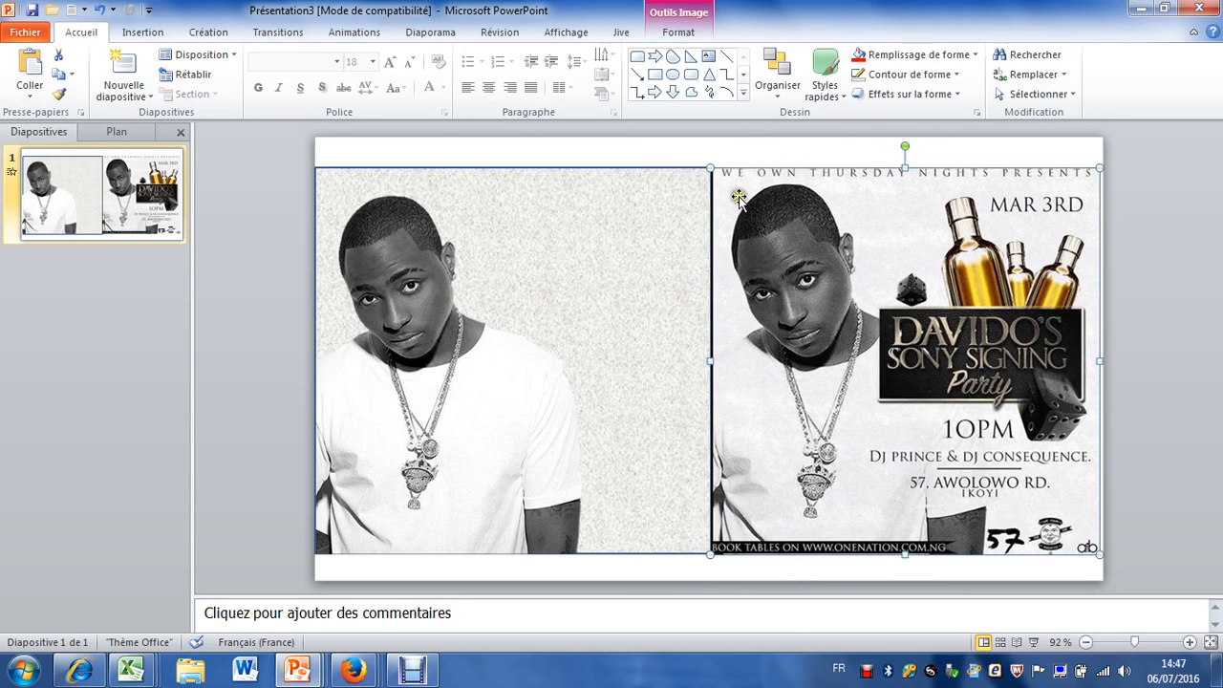
{"action": "left_click", "coordinate": [730, 156]}
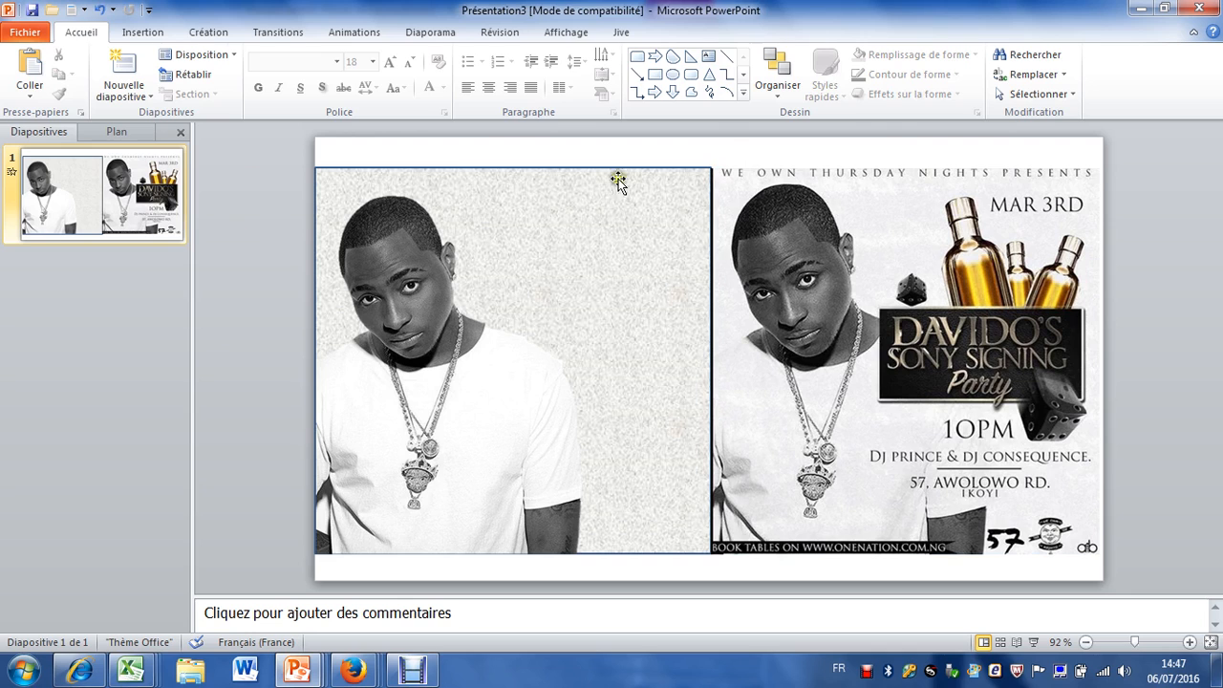
Step: Remove the outline from the textured background rectangle
{"action": "left_click", "coordinate": [606, 283]}
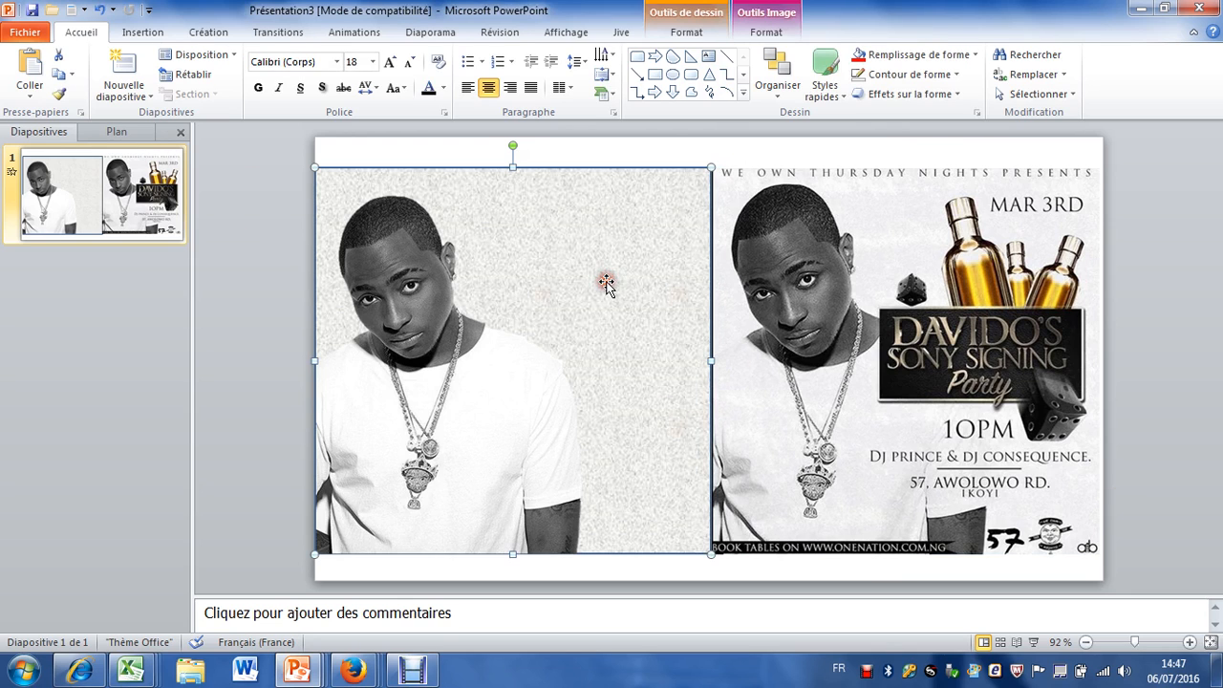
{"action": "left_click", "coordinate": [768, 33]}
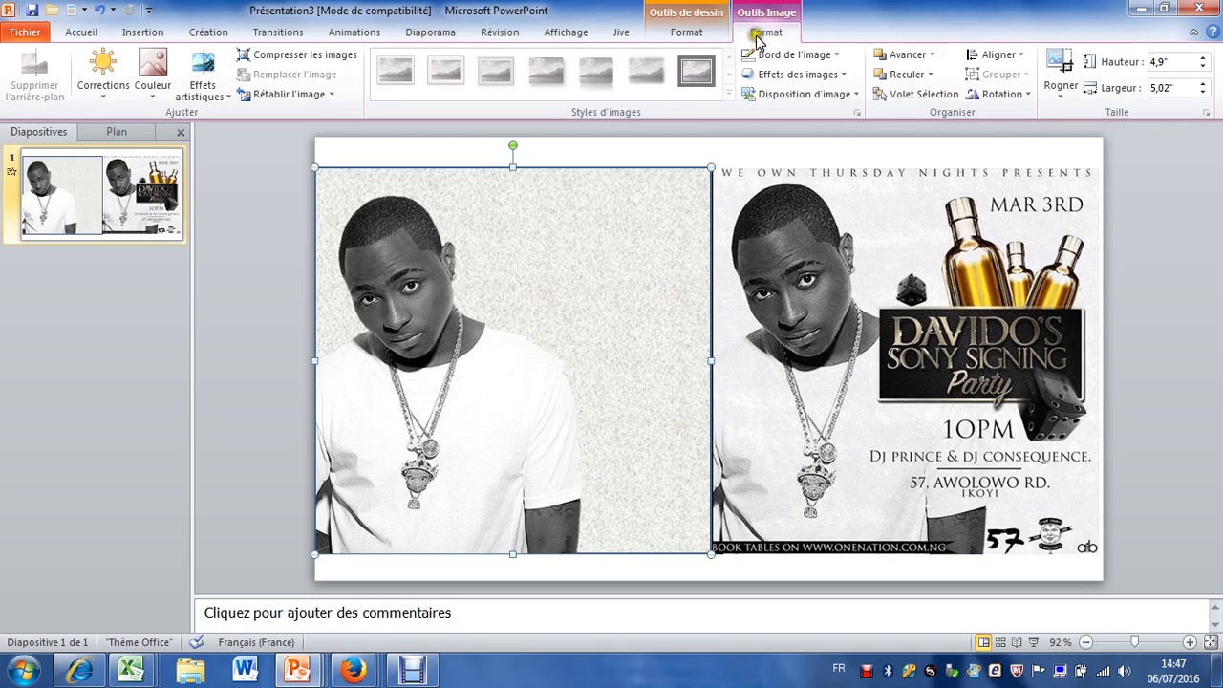
{"action": "left_click", "coordinate": [690, 30]}
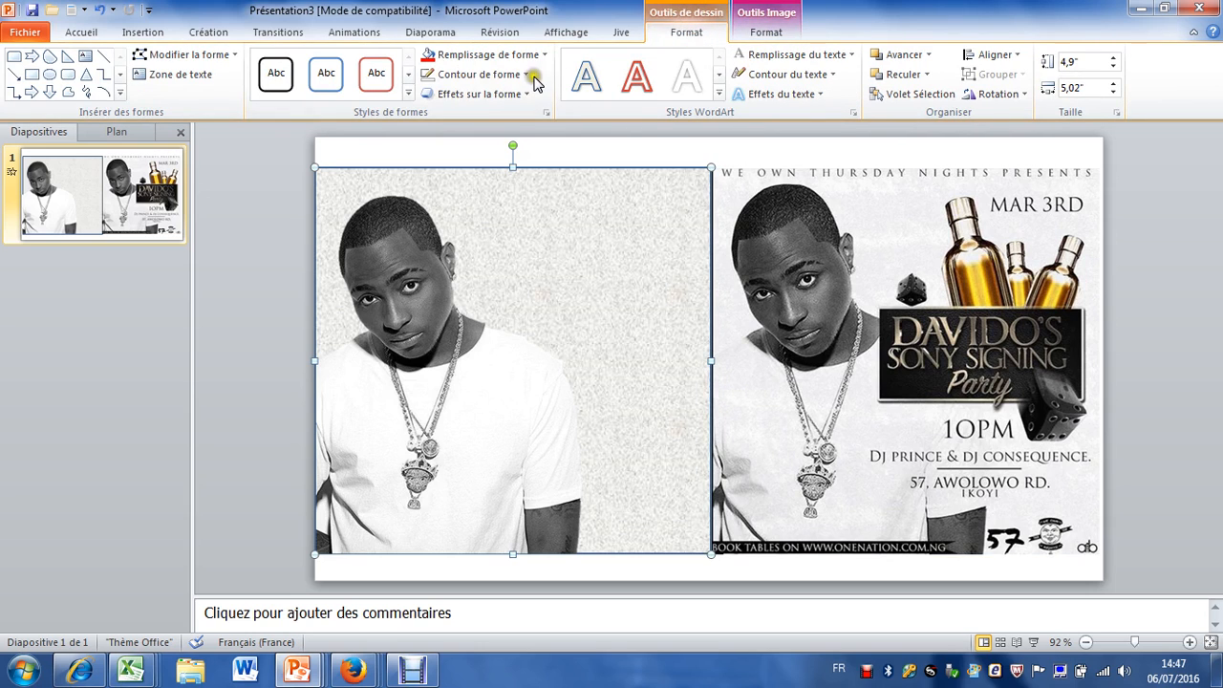
{"action": "left_click", "coordinate": [457, 79]}
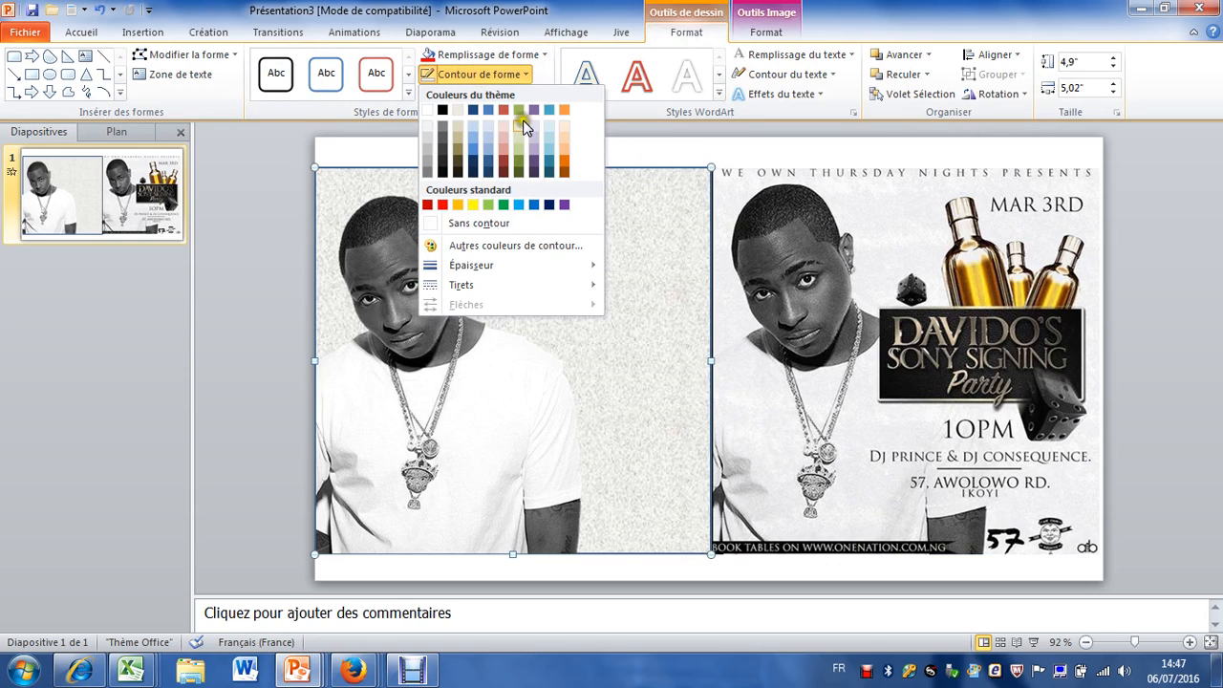
{"action": "left_click", "coordinate": [469, 220]}
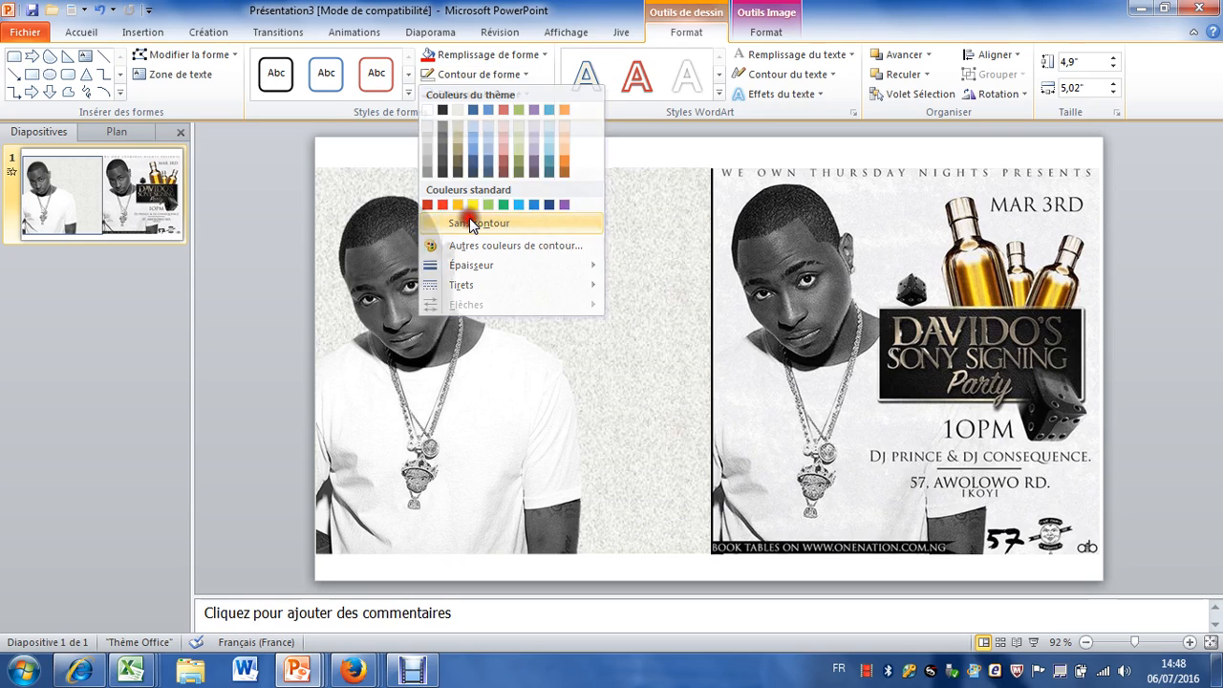
{"action": "left_click", "coordinate": [586, 155]}
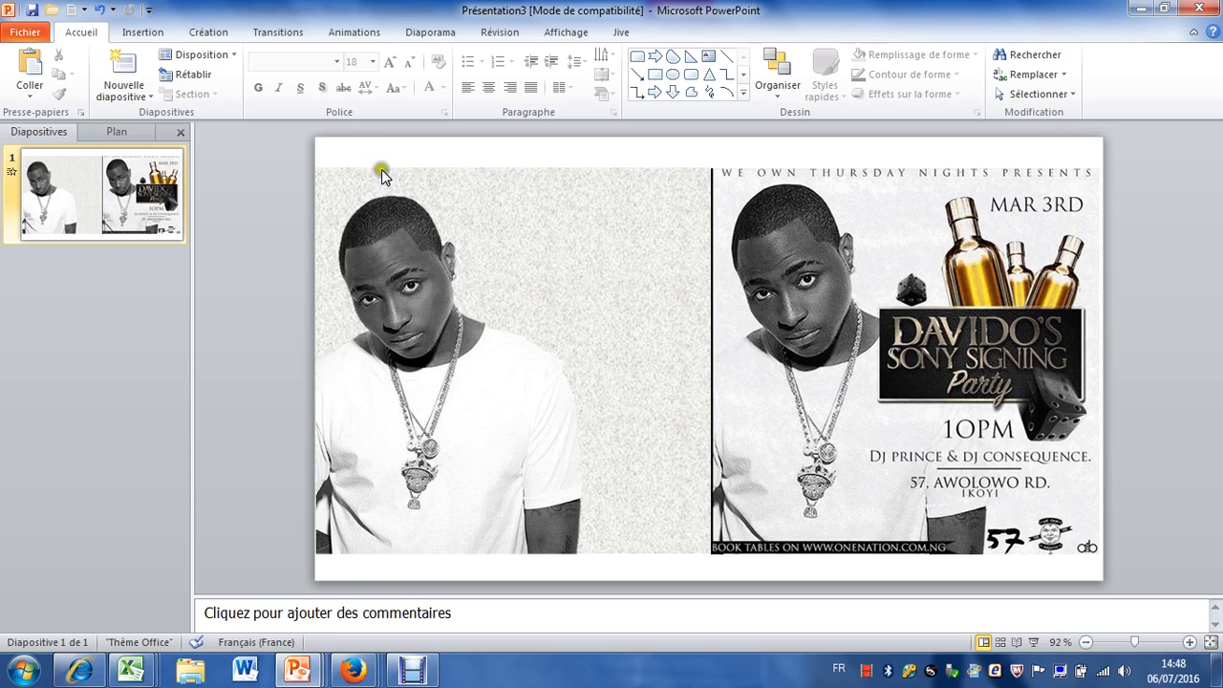
Step: Add a text box above the portrait reading "WE OWN THURSDAY NIGHTS PRESENTS"
{"action": "left_click", "coordinate": [137, 32]}
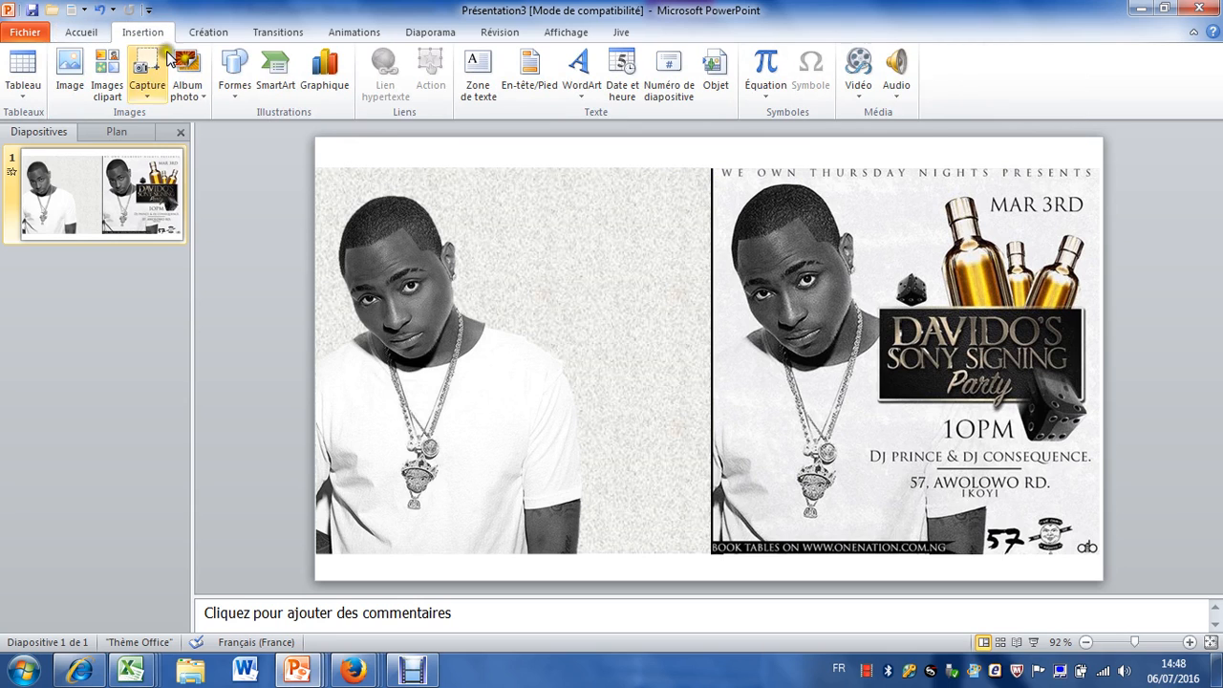
{"action": "left_click", "coordinate": [237, 77]}
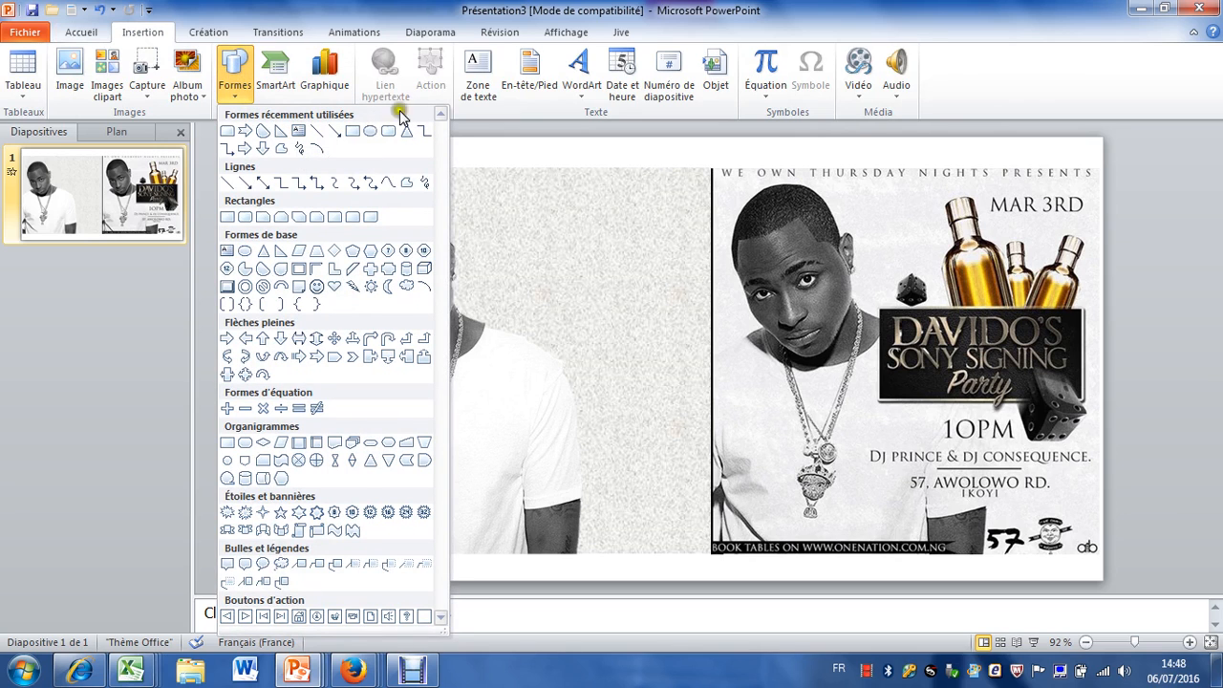
{"action": "left_click", "coordinate": [487, 70]}
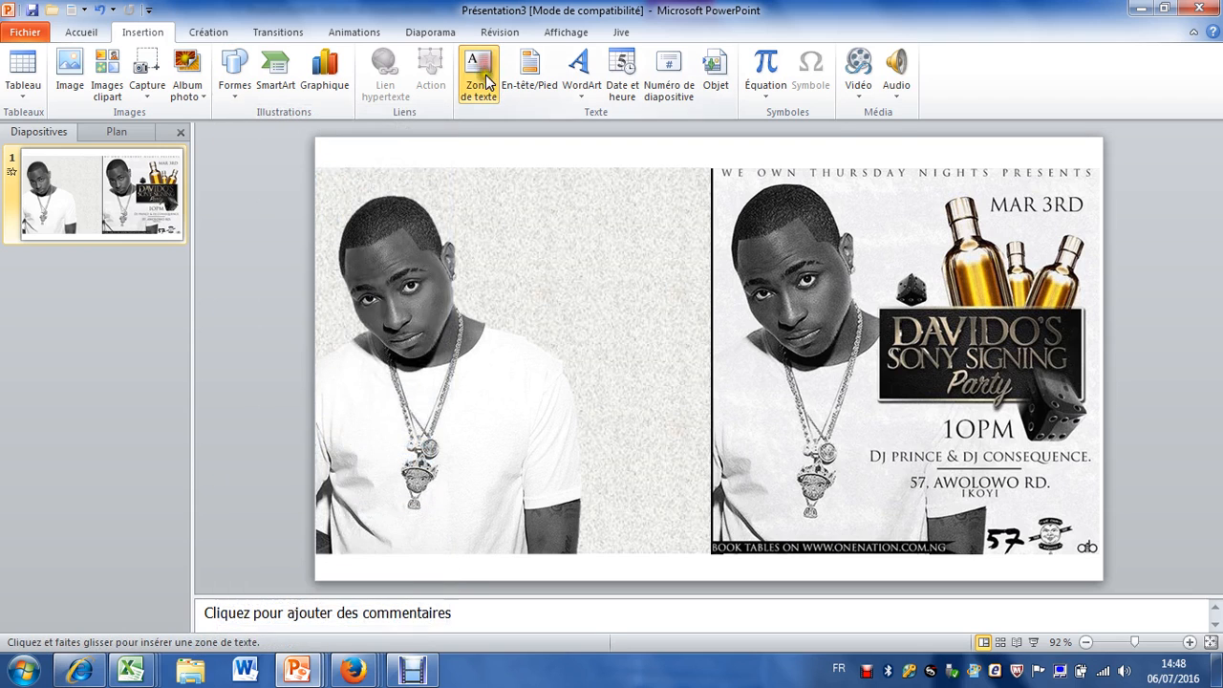
{"action": "left_click", "coordinate": [446, 151]}
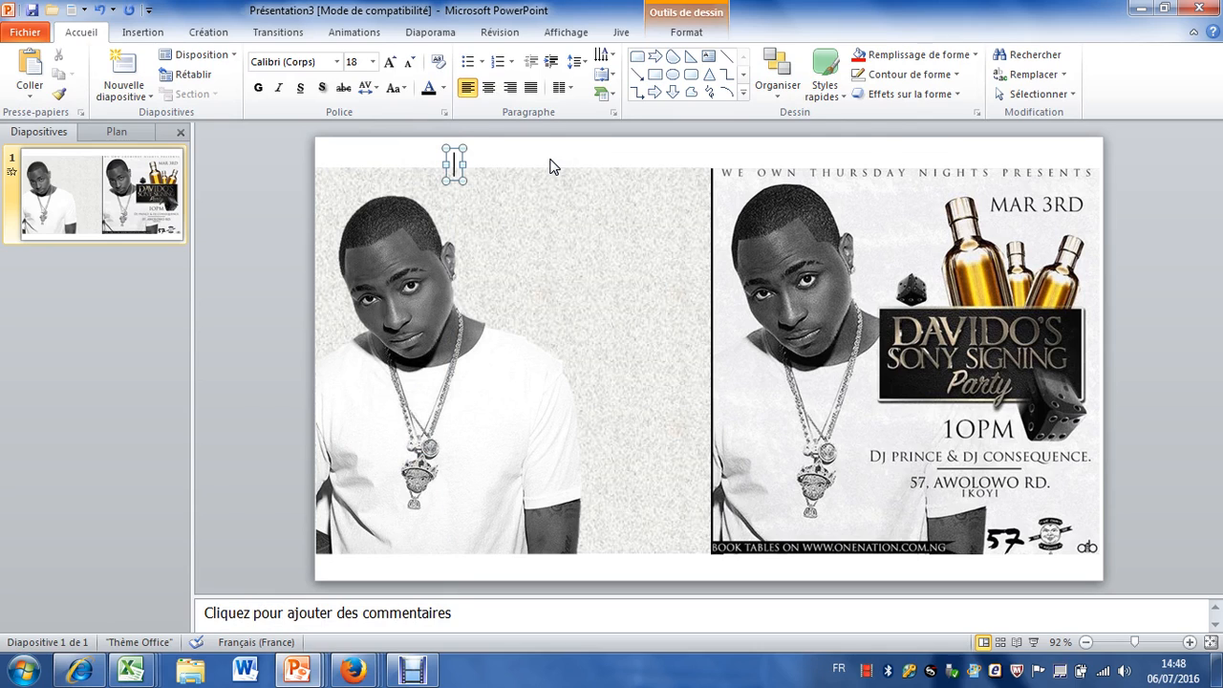
{"action": "key", "text": "Caps_Lock"}
{"action": "type", "text": "WE OW"}
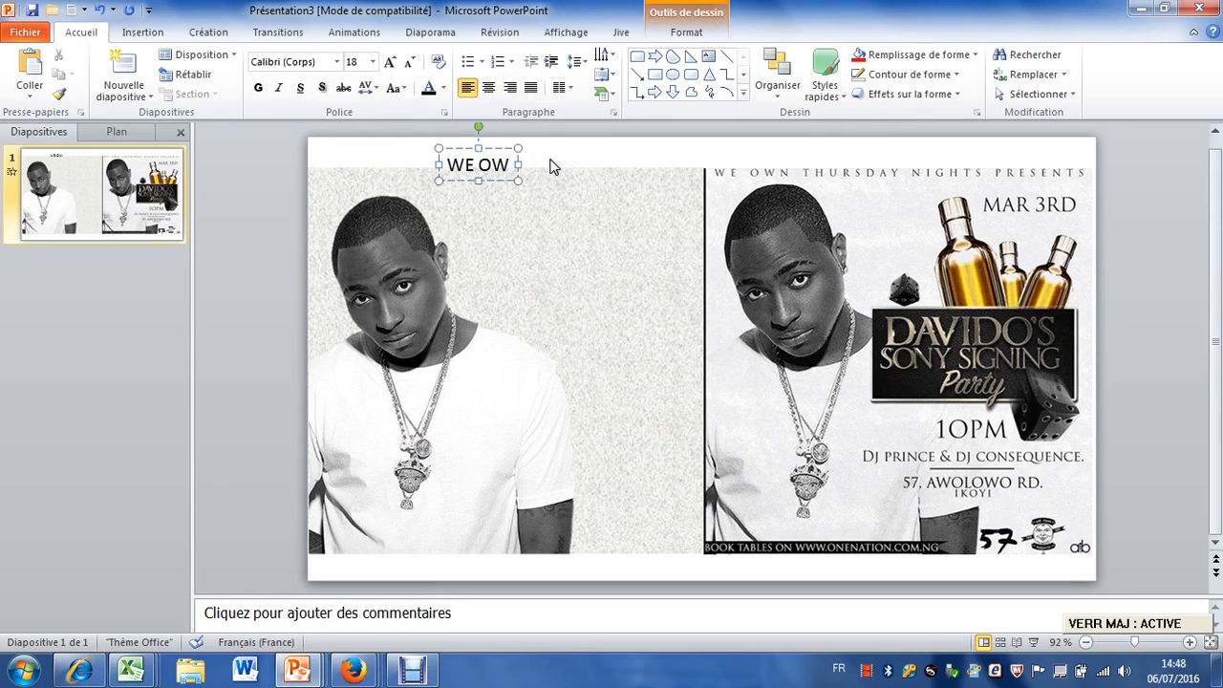
{"action": "type", "text": "N TR"}
{"action": "key", "text": "BackSpace"}
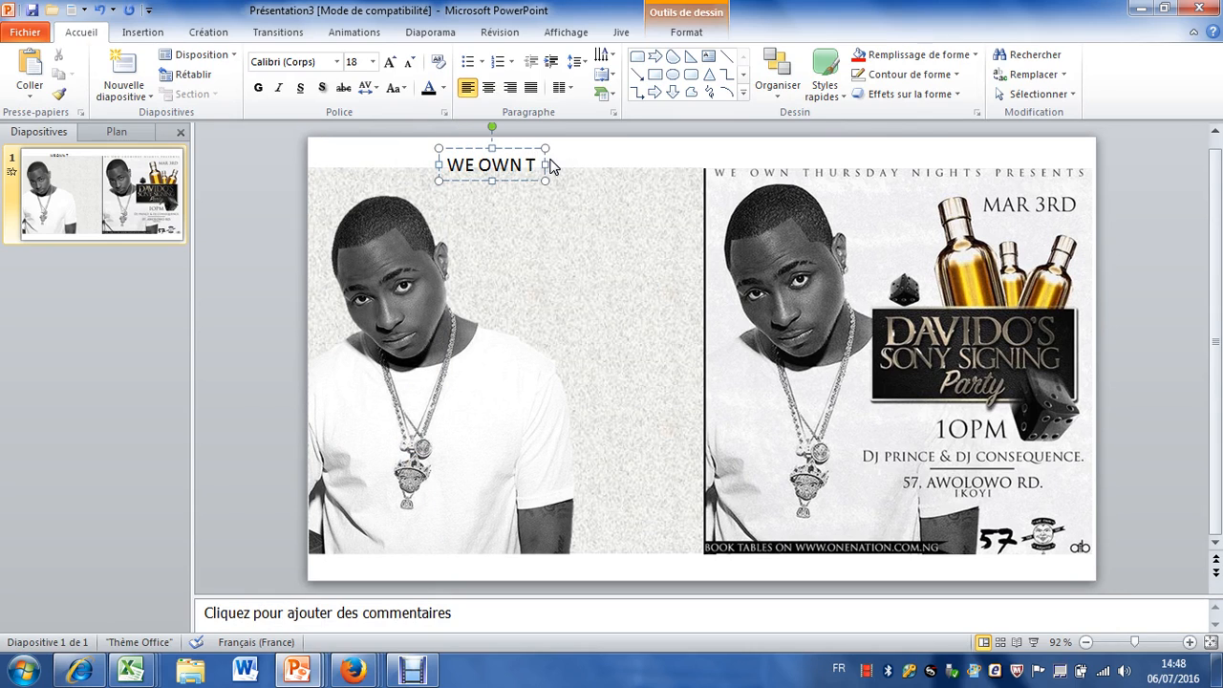
{"action": "type", "text": "HURSDAY "}
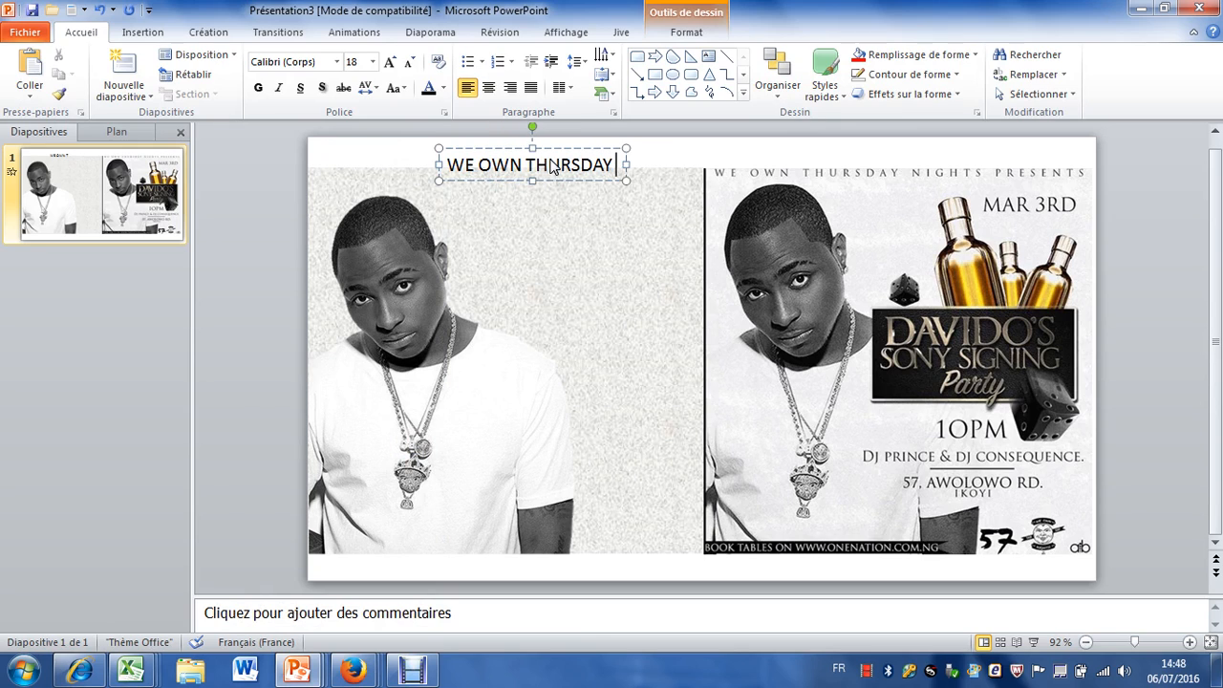
{"action": "type", "text": "NIGHT"}
{"action": "key", "text": "BackSpace"}
{"action": "type", "text": "HT"}
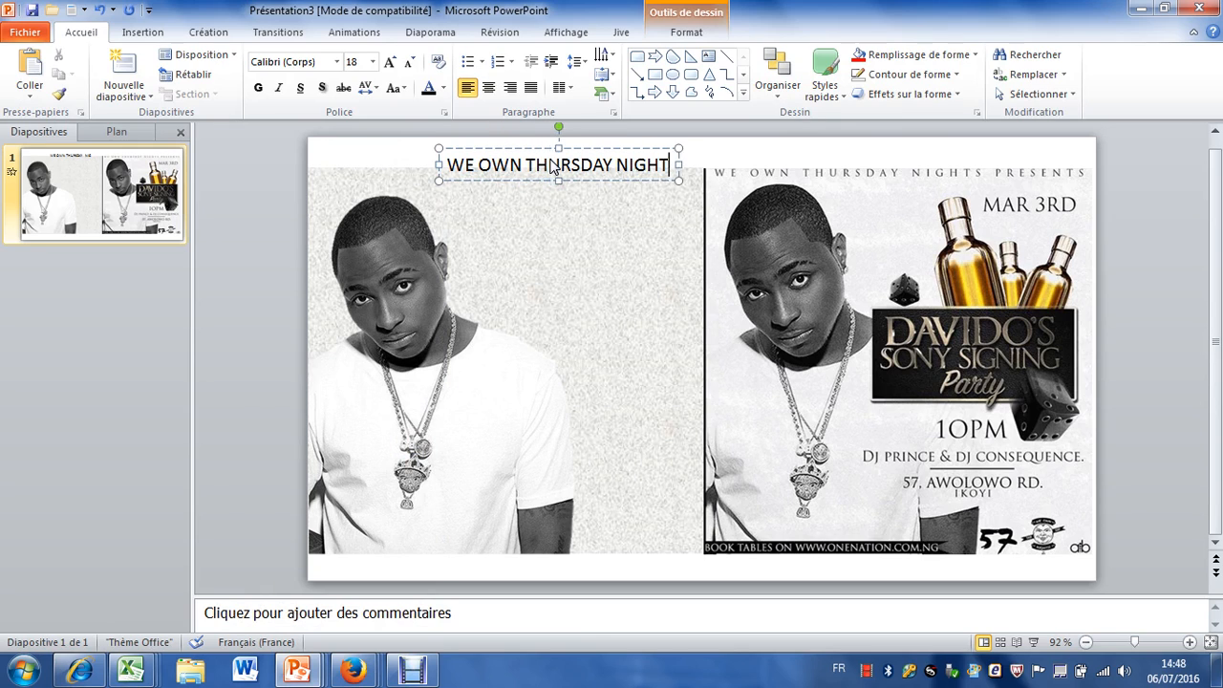
{"action": "type", "text": "S PRESENT"}
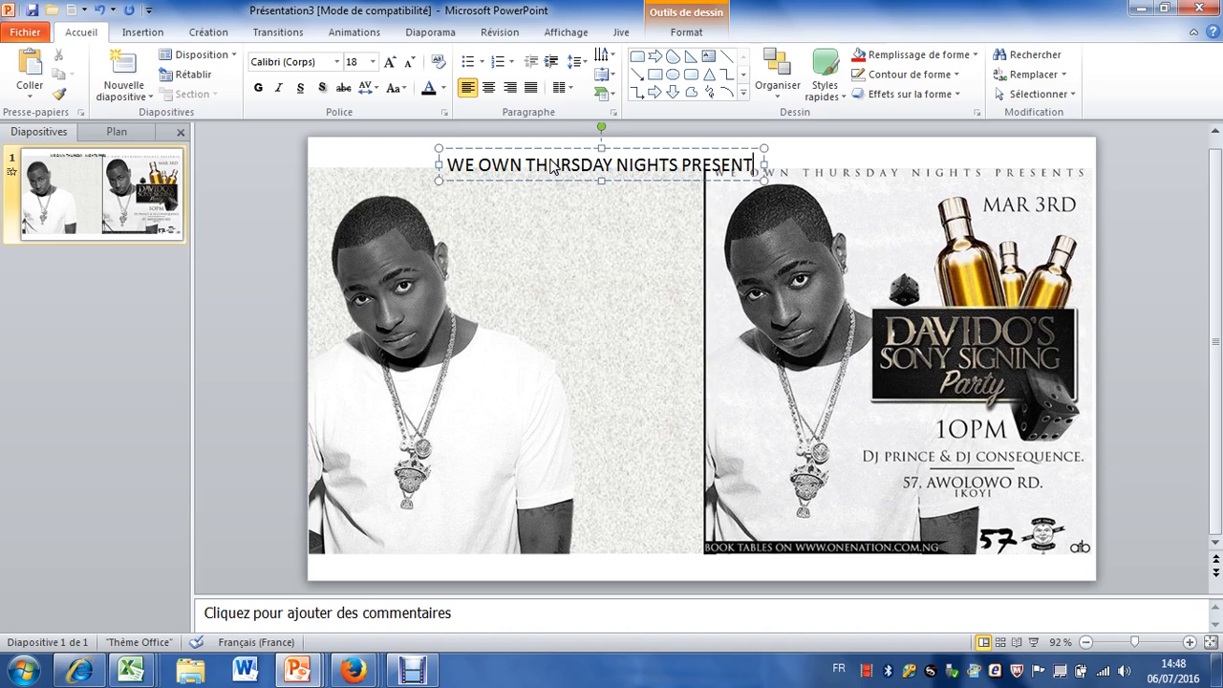
{"action": "type", "text": "S"}
Step: Move the heading text box onto the upper edge of the textured background, near its left side
{"action": "left_click", "coordinate": [577, 148]}
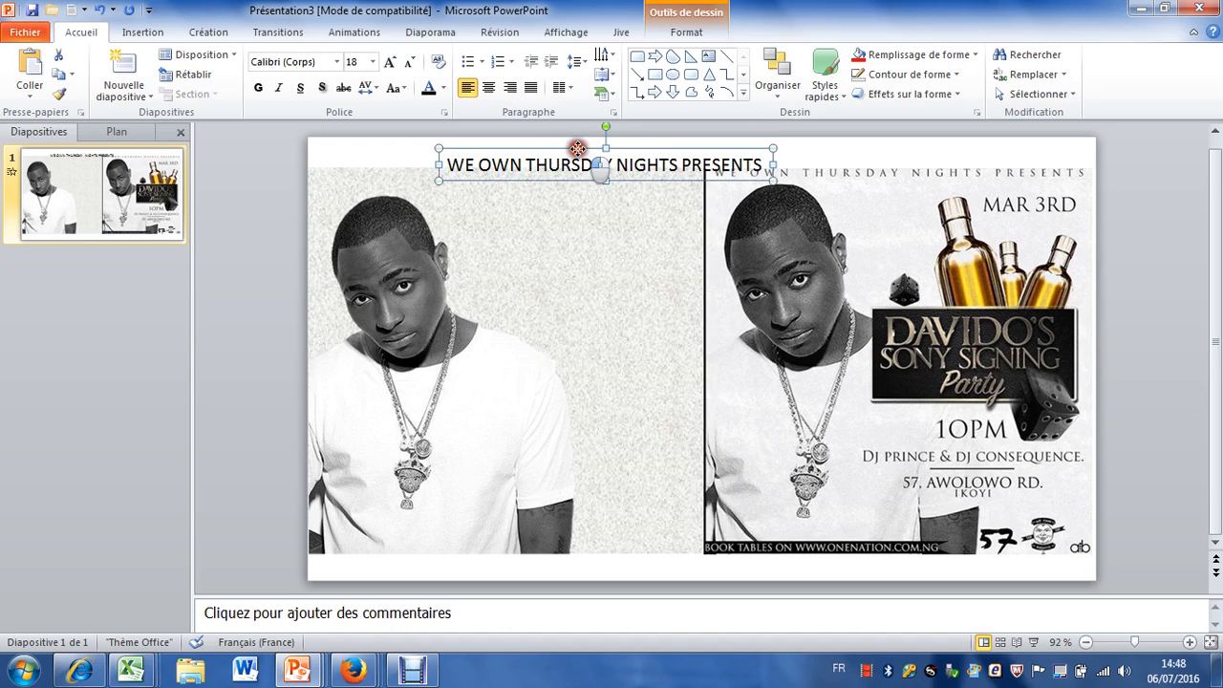
{"action": "left_click_drag", "start_coordinate": [577, 148], "coordinate": [461, 153]}
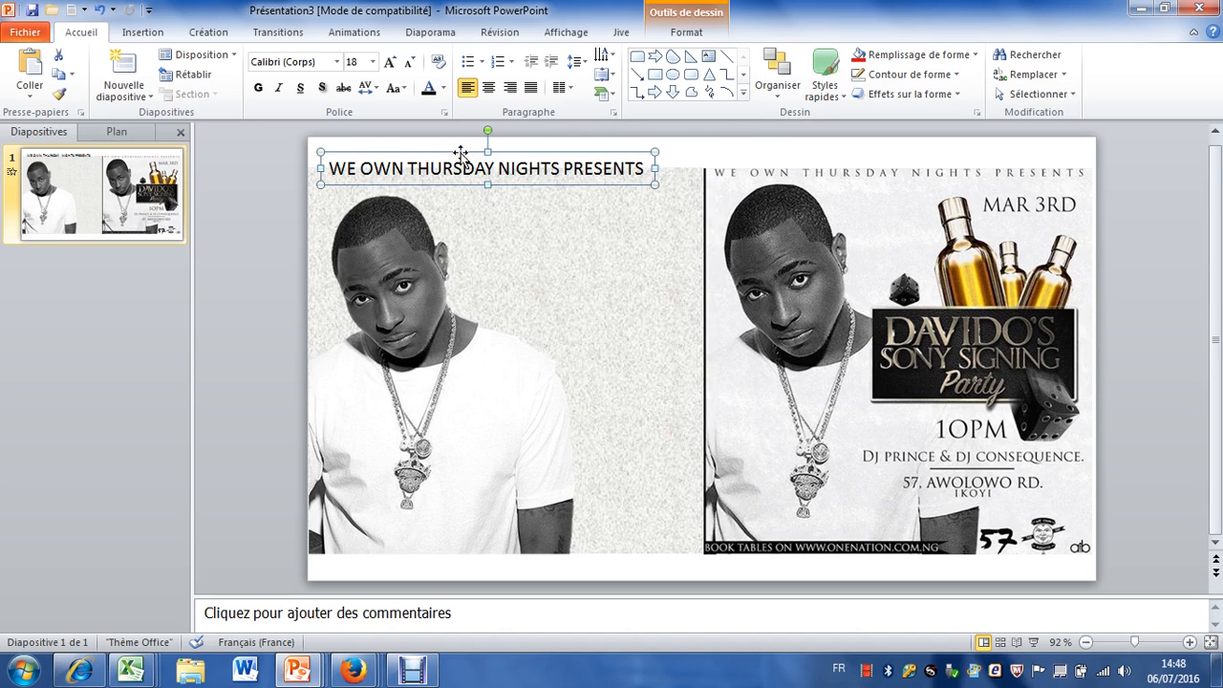
{"action": "key", "text": "Down"}
{"action": "key", "text": "Down"}
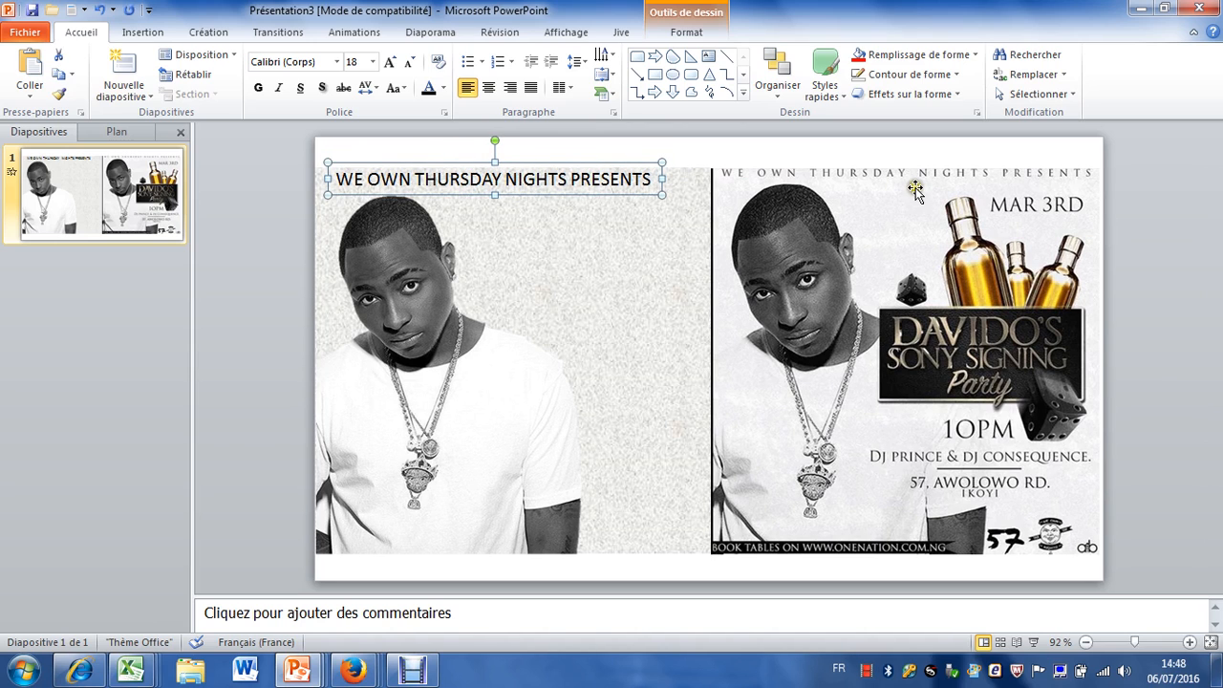
Step: Set the heading's font size to 14 and widen its text box to span almost the full textured background
{"action": "left_click", "coordinate": [377, 61]}
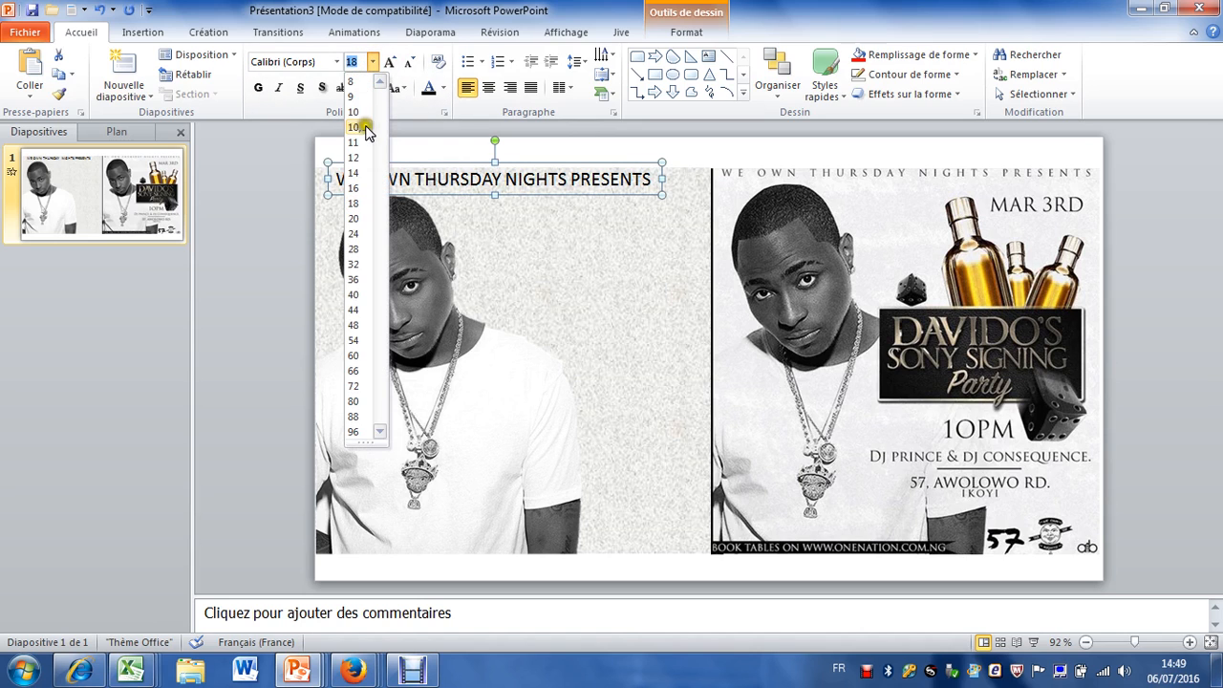
{"action": "left_click", "coordinate": [358, 157]}
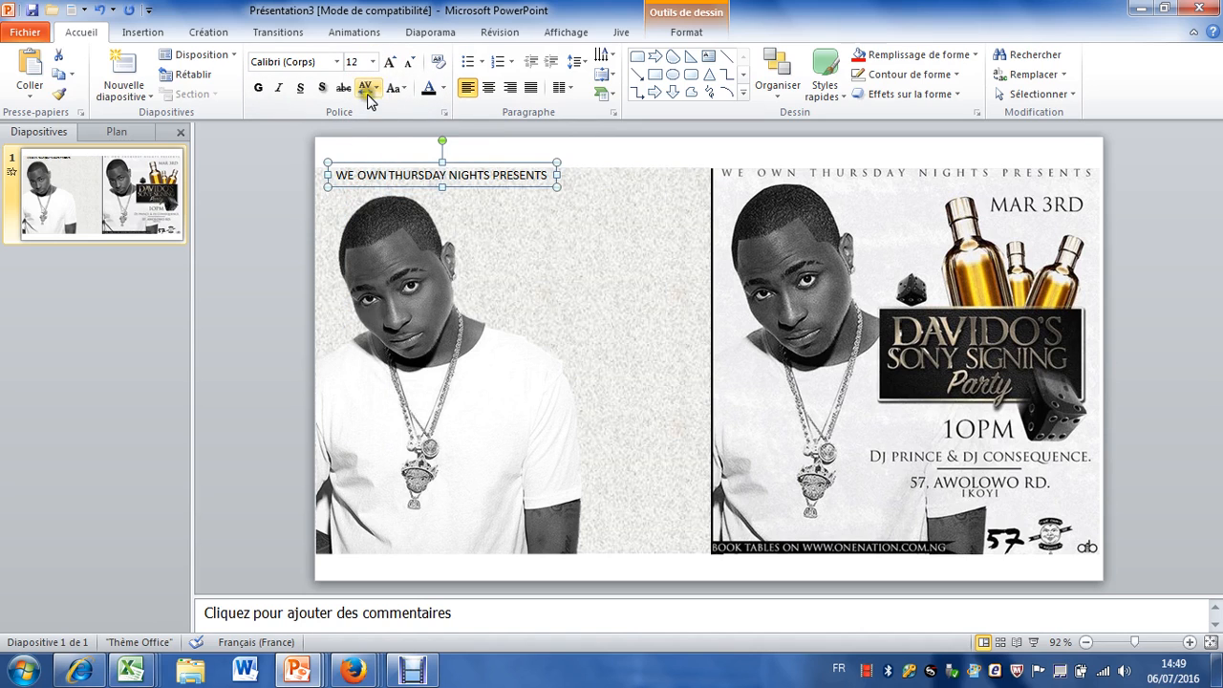
{"action": "left_click", "coordinate": [413, 64]}
{"action": "left_click", "coordinate": [413, 64]}
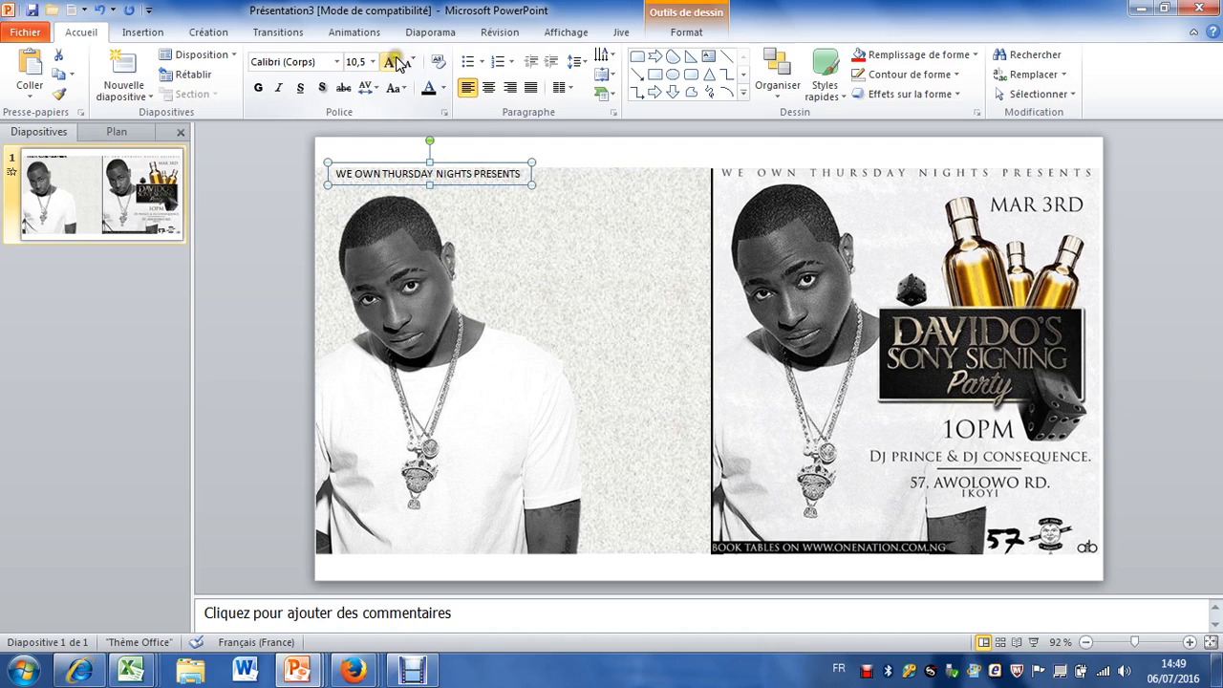
{"action": "left_click", "coordinate": [398, 63]}
{"action": "left_click", "coordinate": [397, 63]}
{"action": "left_click", "coordinate": [397, 63]}
{"action": "left_click", "coordinate": [397, 63]}
{"action": "left_click", "coordinate": [397, 63]}
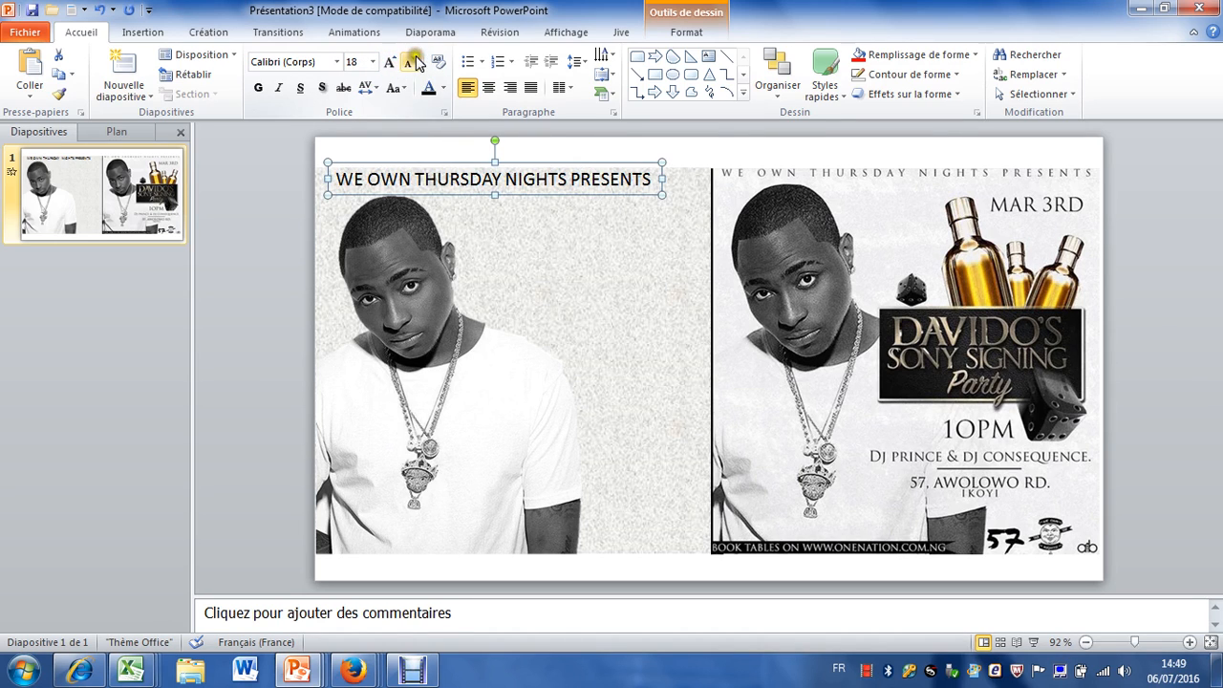
{"action": "left_click", "coordinate": [417, 63]}
{"action": "left_click", "coordinate": [412, 63]}
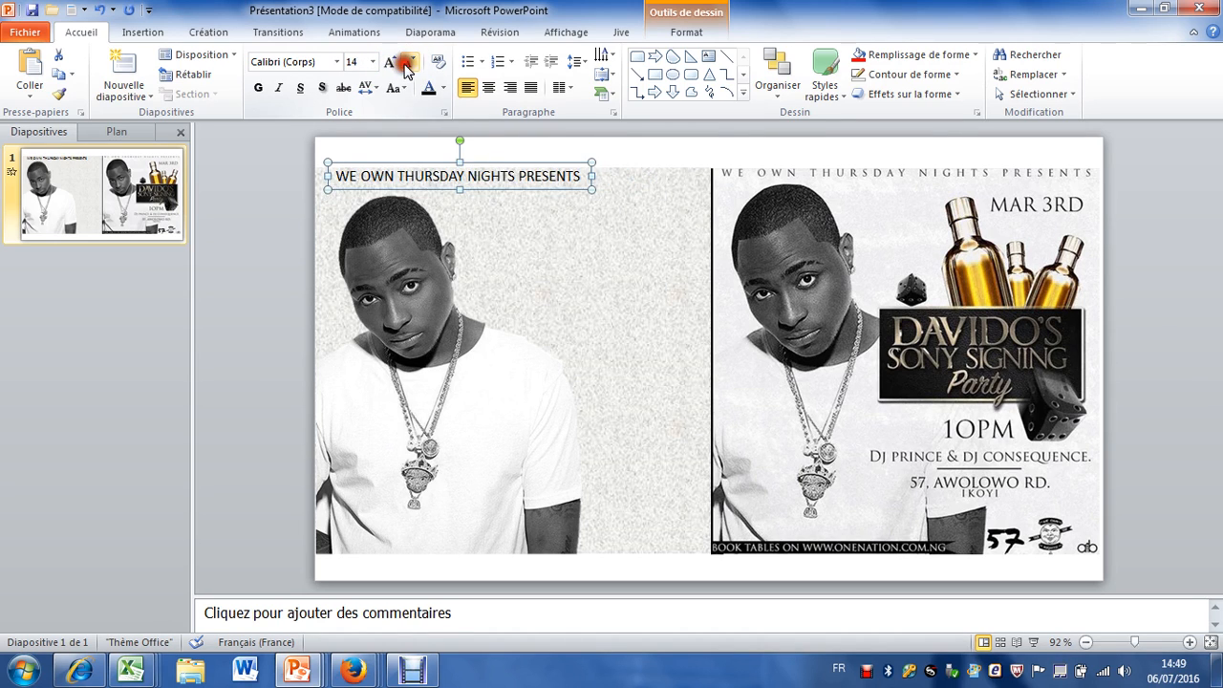
{"action": "left_click_drag", "start_coordinate": [589, 175], "coordinate": [710, 175]}
{"action": "left_click_drag", "start_coordinate": [334, 176], "coordinate": [323, 177]}
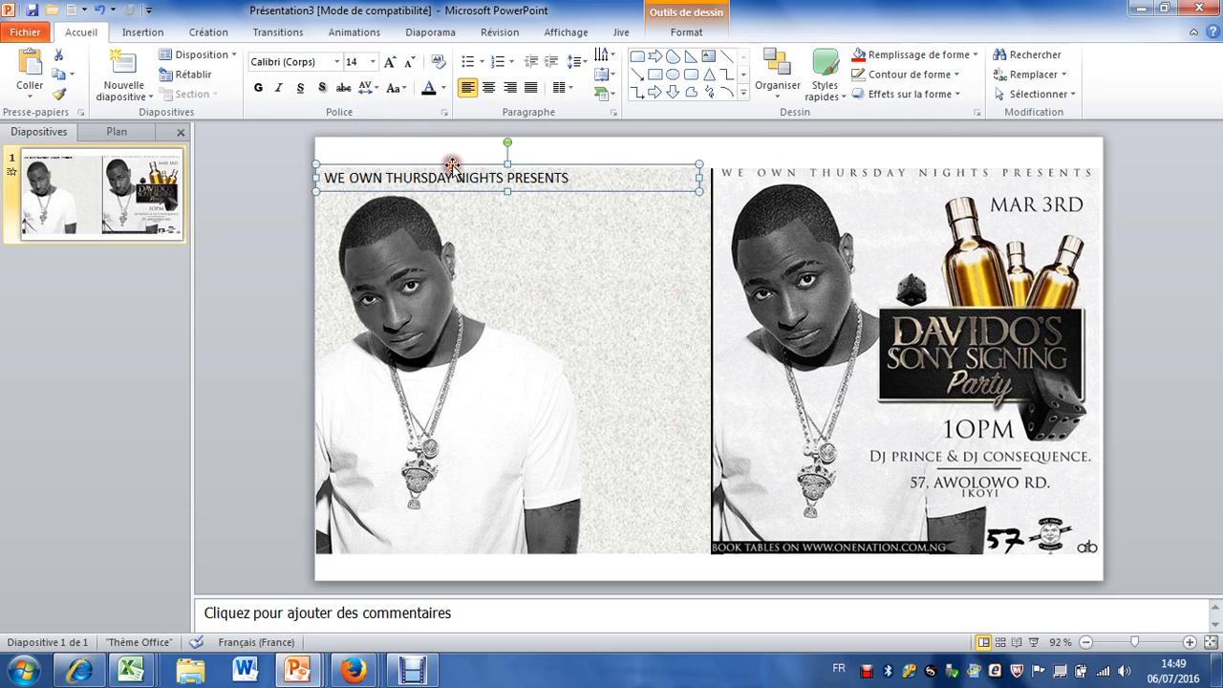
Step: Set the heading's character spacing to Espacé and reduce its font size to 12
{"action": "left_click", "coordinate": [379, 90]}
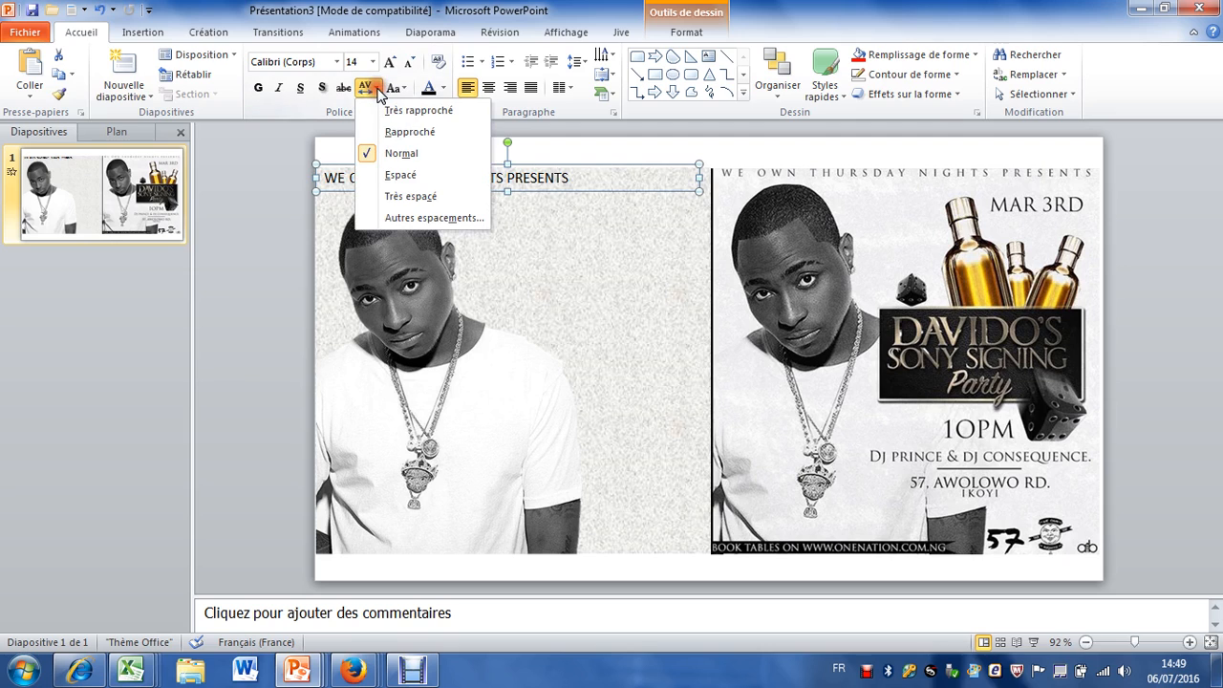
{"action": "left_click", "coordinate": [399, 176]}
{"action": "left_click", "coordinate": [554, 145]}
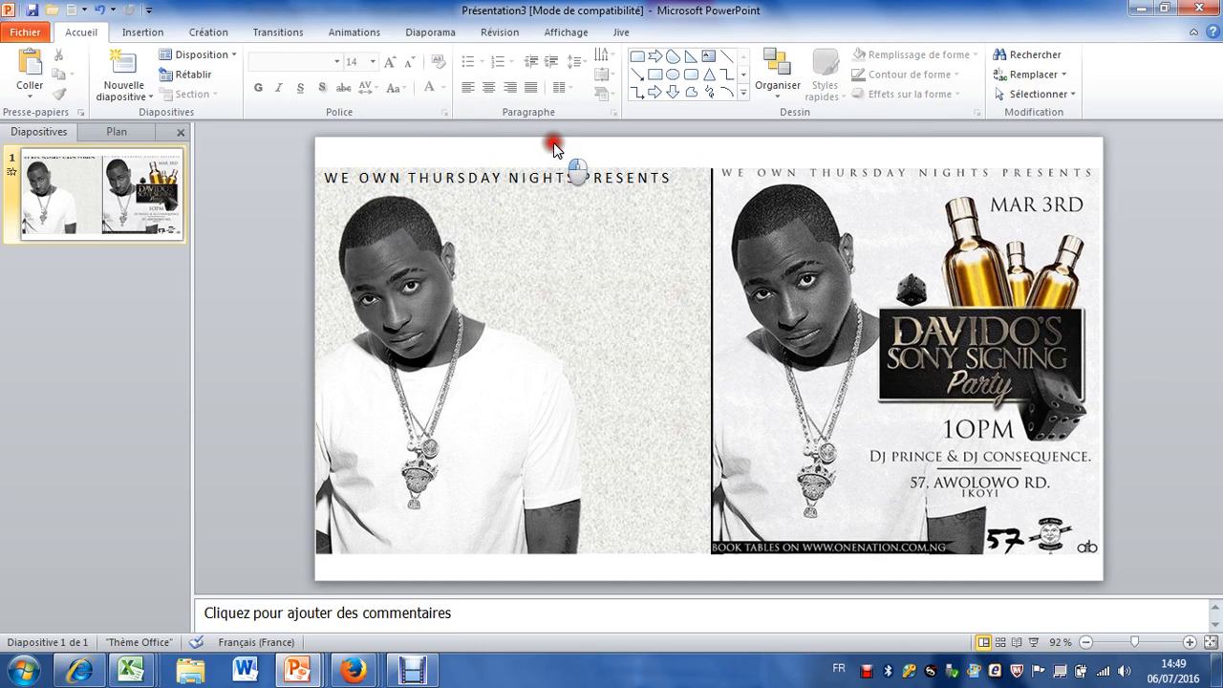
{"action": "left_click", "coordinate": [544, 168]}
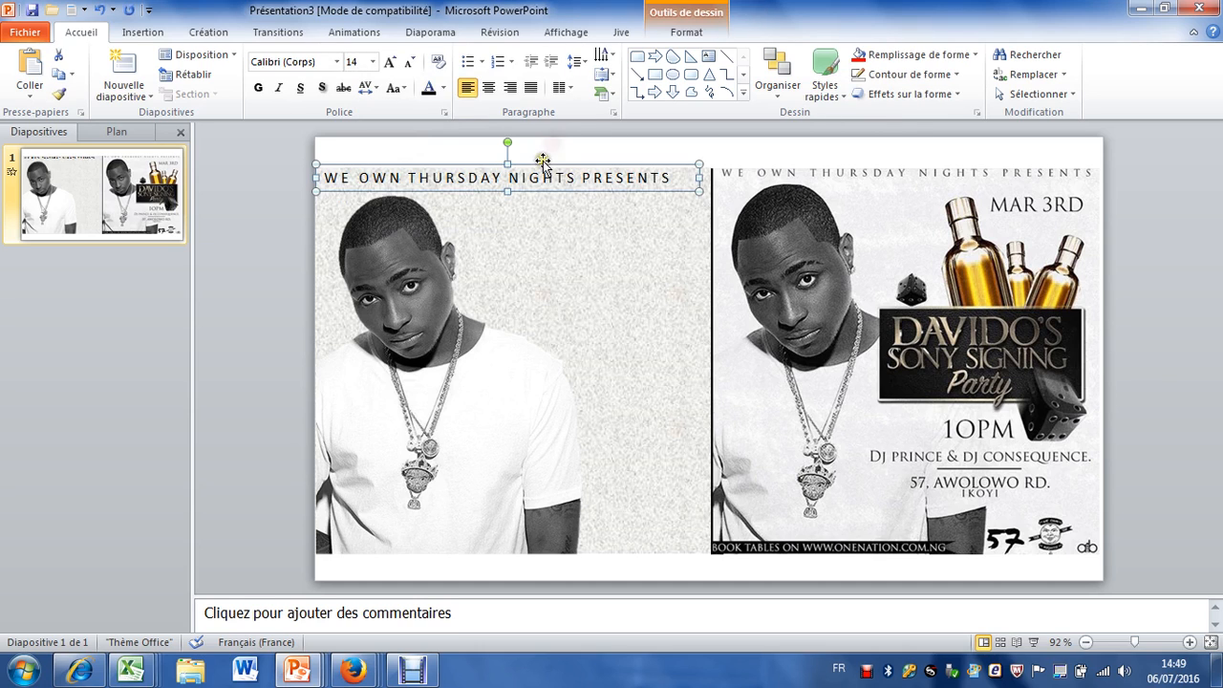
{"action": "left_click", "coordinate": [410, 64]}
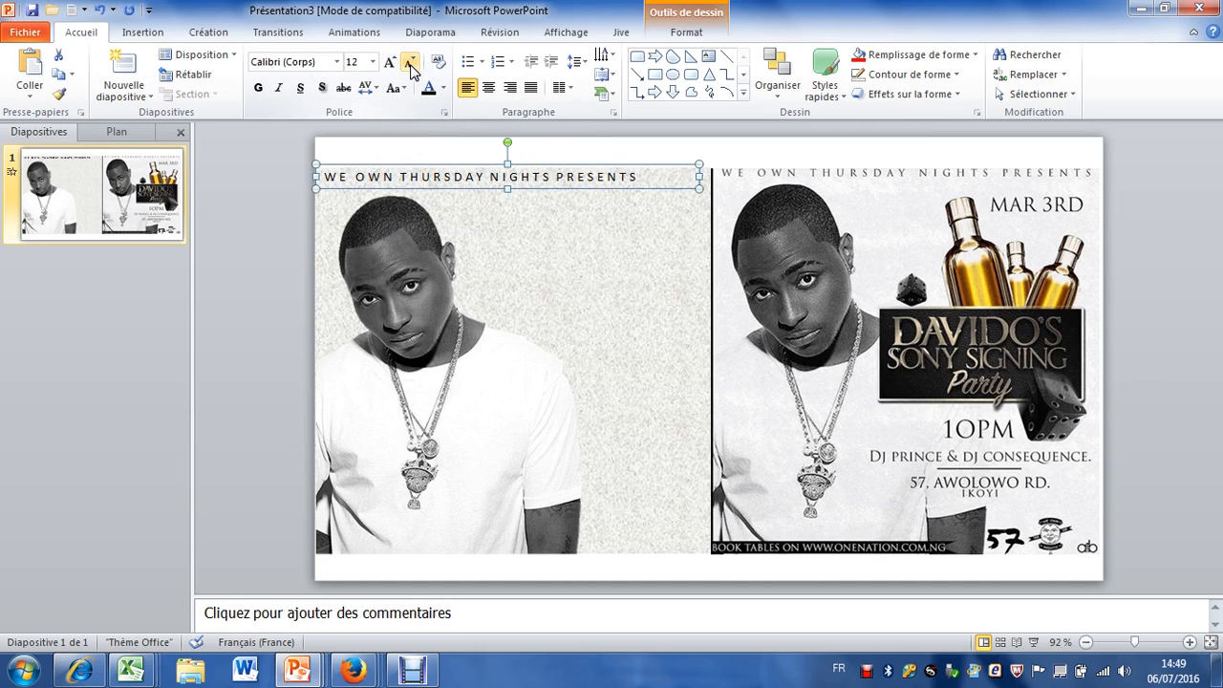
Step: Nudge the heading's text box slightly up and centre the text within it
{"action": "key", "text": "Up"}
{"action": "key", "text": "Right"}
{"action": "key", "text": "Right"}
{"action": "key", "text": "Right"}
{"action": "key", "text": "Right"}
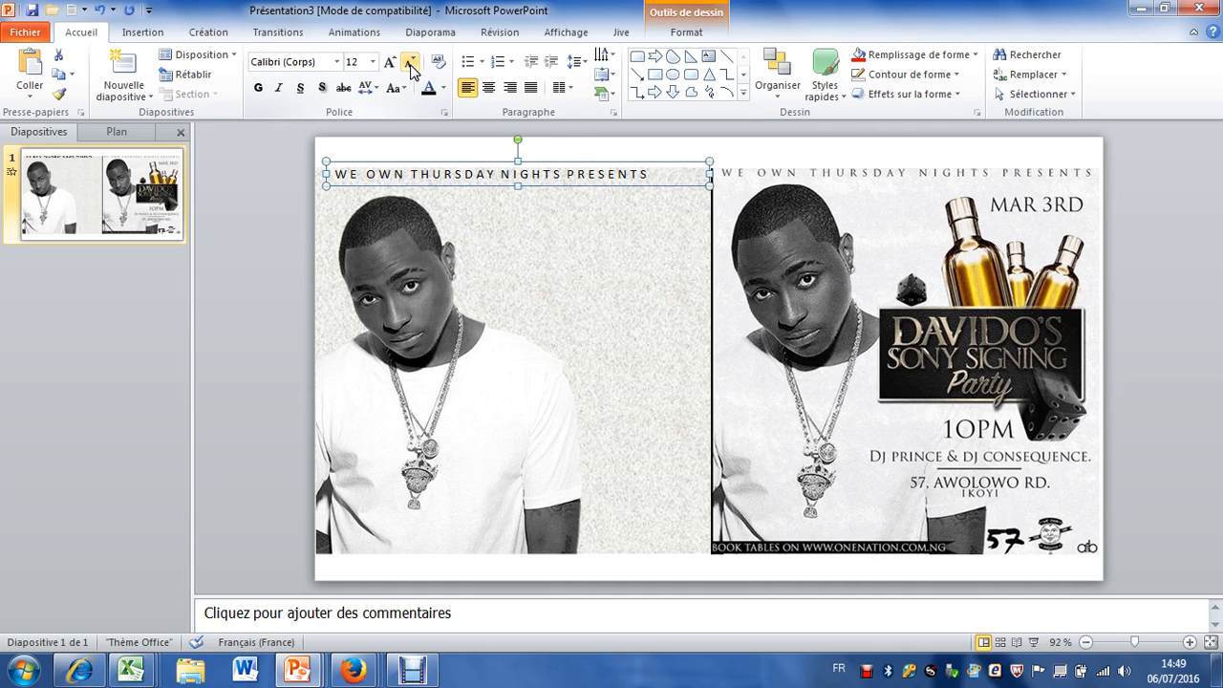
{"action": "key", "text": "Left"}
{"action": "key", "text": "Left"}
{"action": "key", "text": "Left"}
{"action": "key", "text": "Left"}
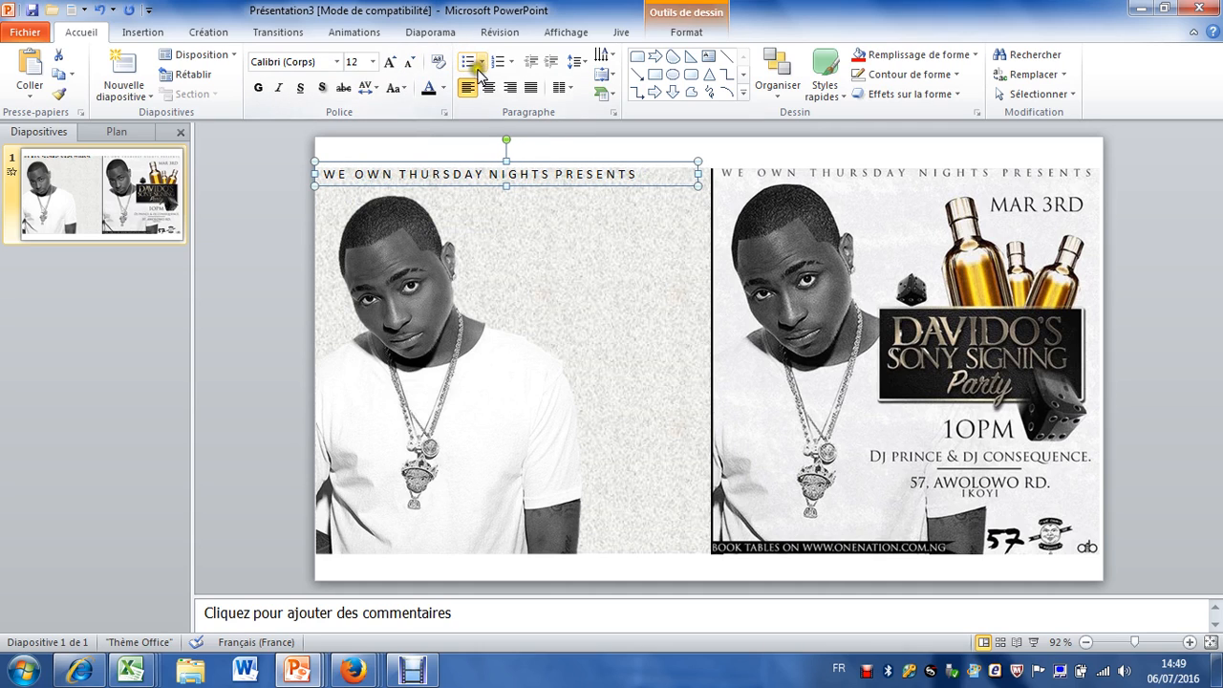
{"action": "left_click", "coordinate": [489, 87]}
{"action": "left_click", "coordinate": [598, 127]}
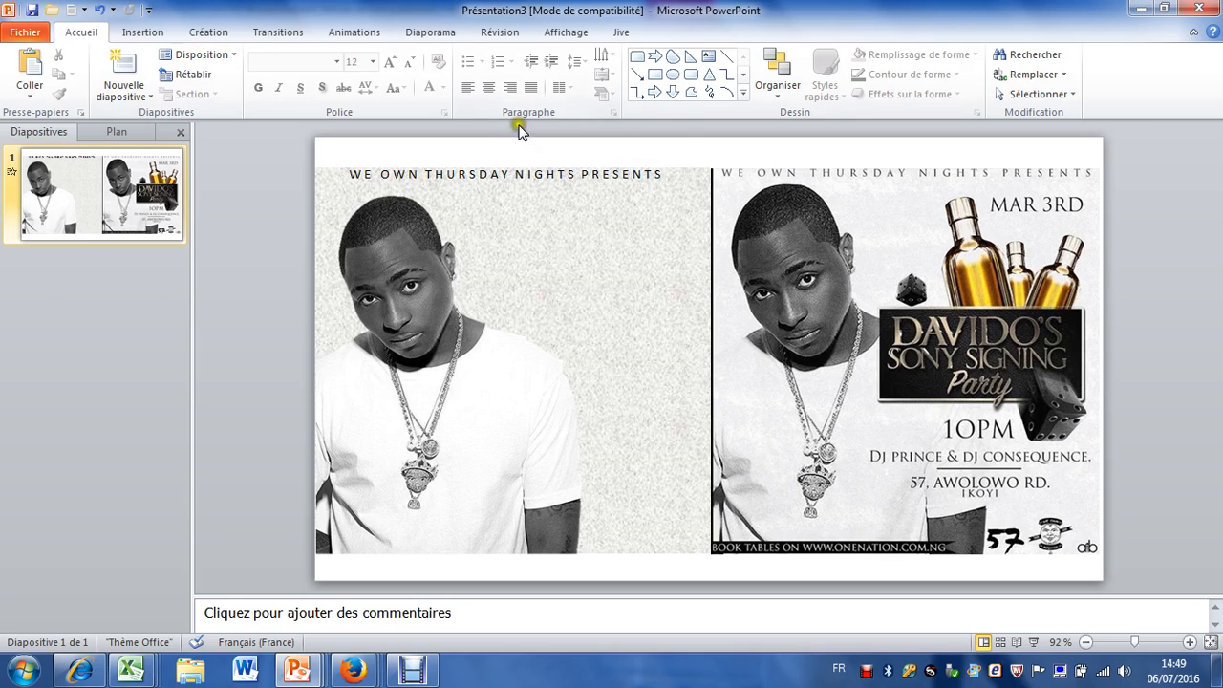
Step: Add a "MAR 3RD" text box and place it under the right end of the heading, beside the portrait's head
{"action": "left_click", "coordinate": [708, 61]}
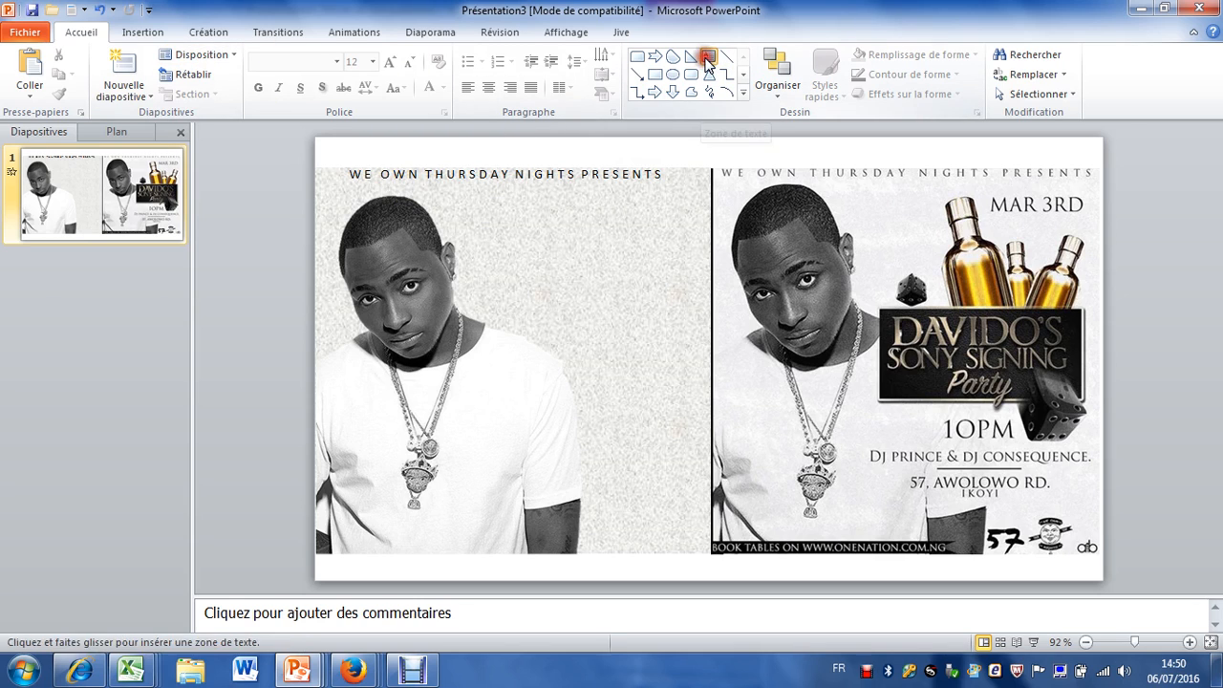
{"action": "left_click", "coordinate": [575, 149]}
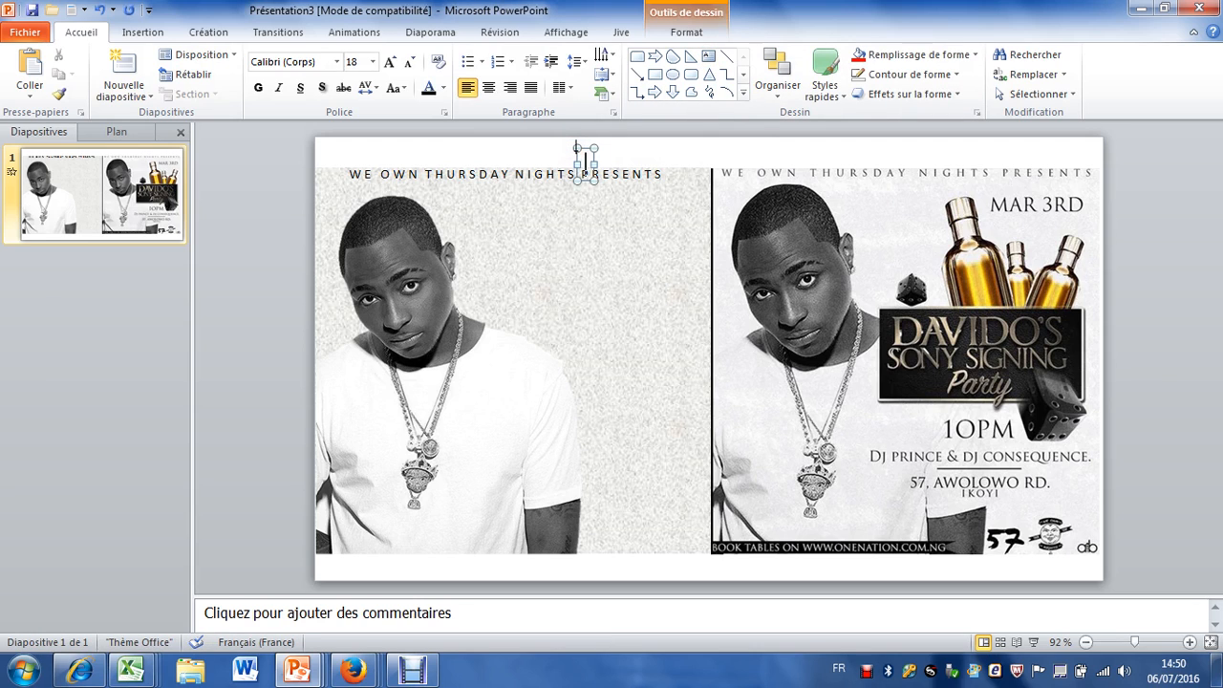
{"action": "key", "text": "Caps_Lock"}
{"action": "type", "text": "MAR"}
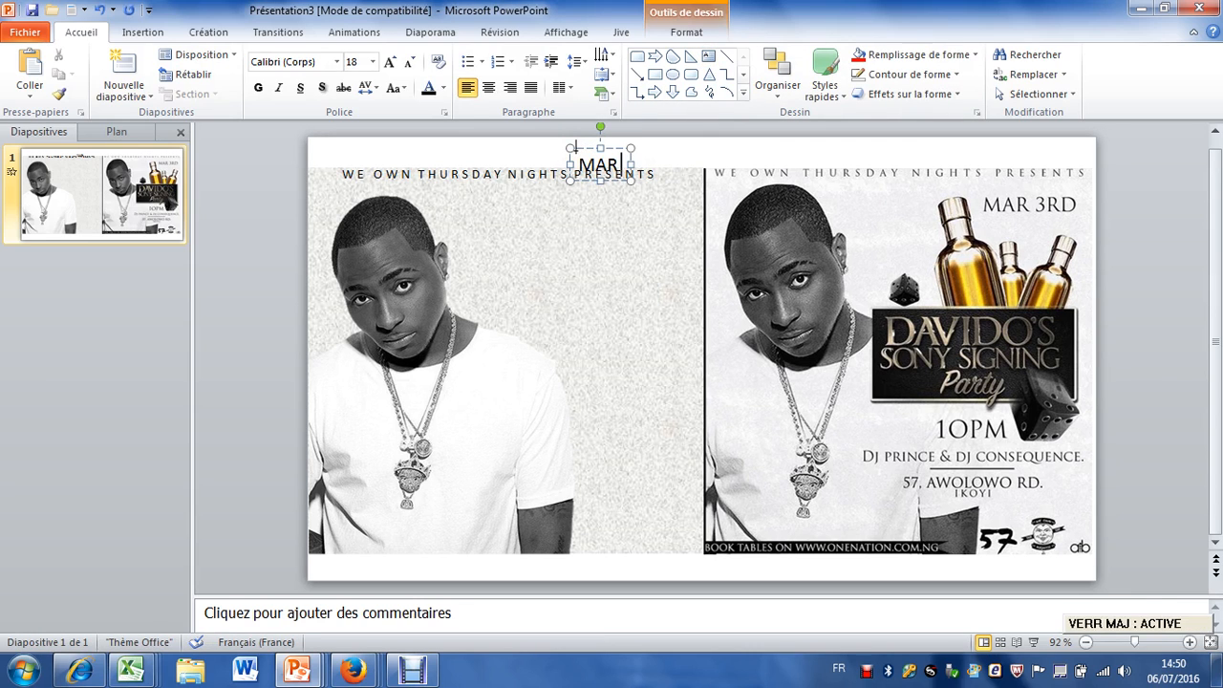
{"action": "type", "text": " « rd"}
{"action": "key", "text": "BackSpace"}
{"action": "key", "text": "BackSpace"}
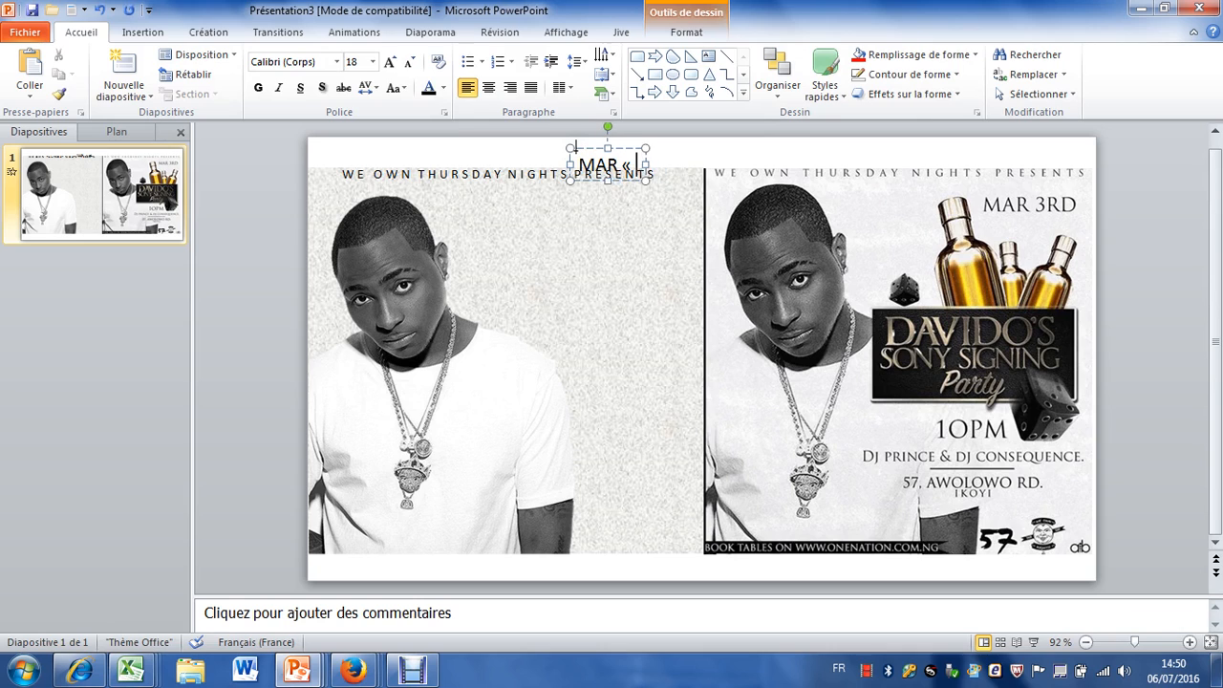
{"action": "key", "text": "BackSpace"}
{"action": "key", "text": "BackSpace"}
{"action": "key", "text": "BackSpace"}
{"action": "type", "text": "3RD"}
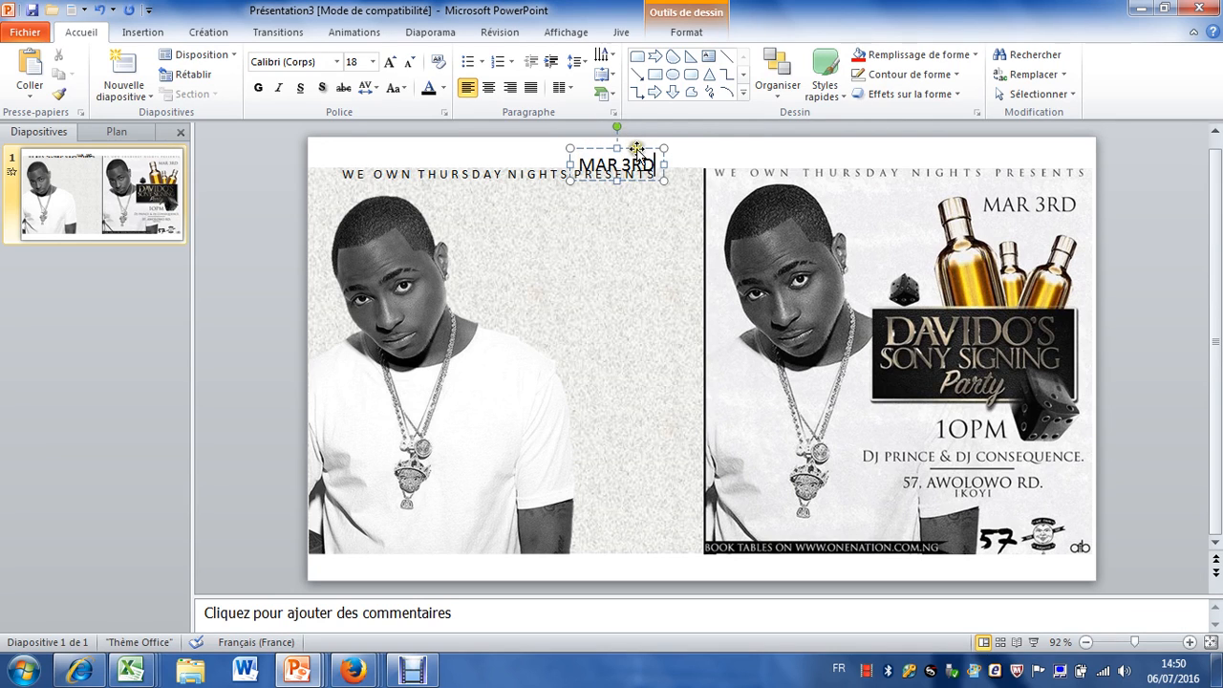
{"action": "left_click_drag", "start_coordinate": [633, 150], "coordinate": [647, 203]}
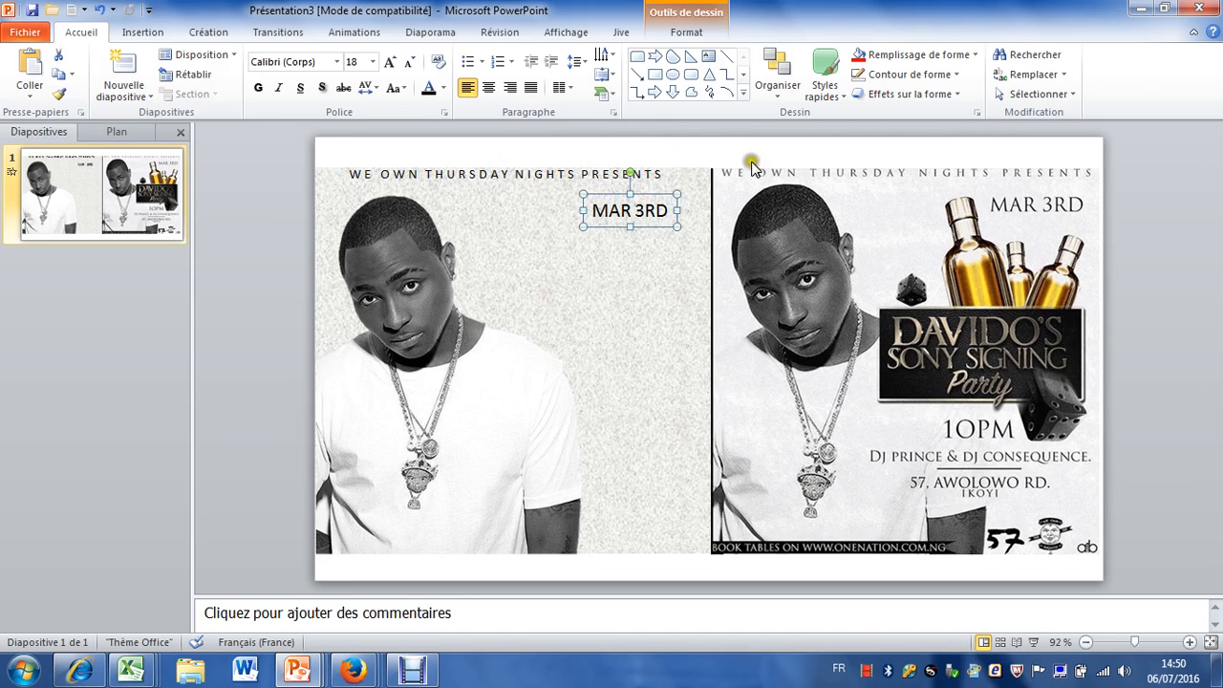
Step: Change the font of the "MAR 3RD" text to Baskerville Old Face
{"action": "left_click", "coordinate": [339, 63]}
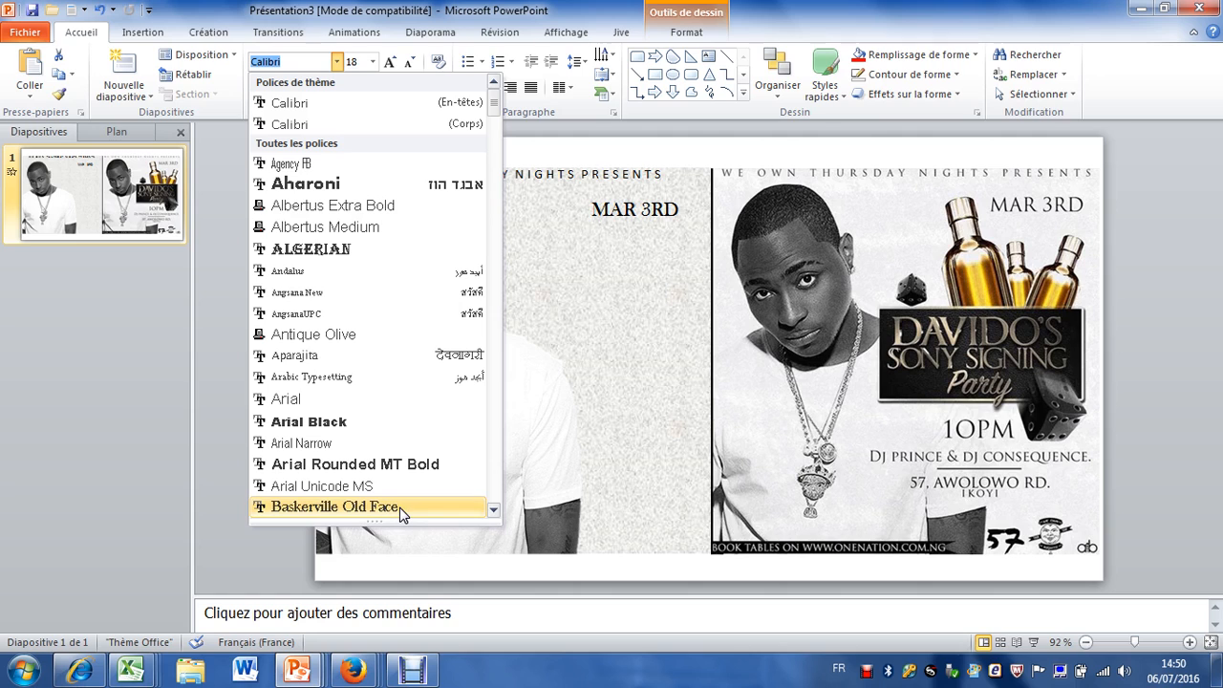
{"action": "left_click", "coordinate": [493, 509]}
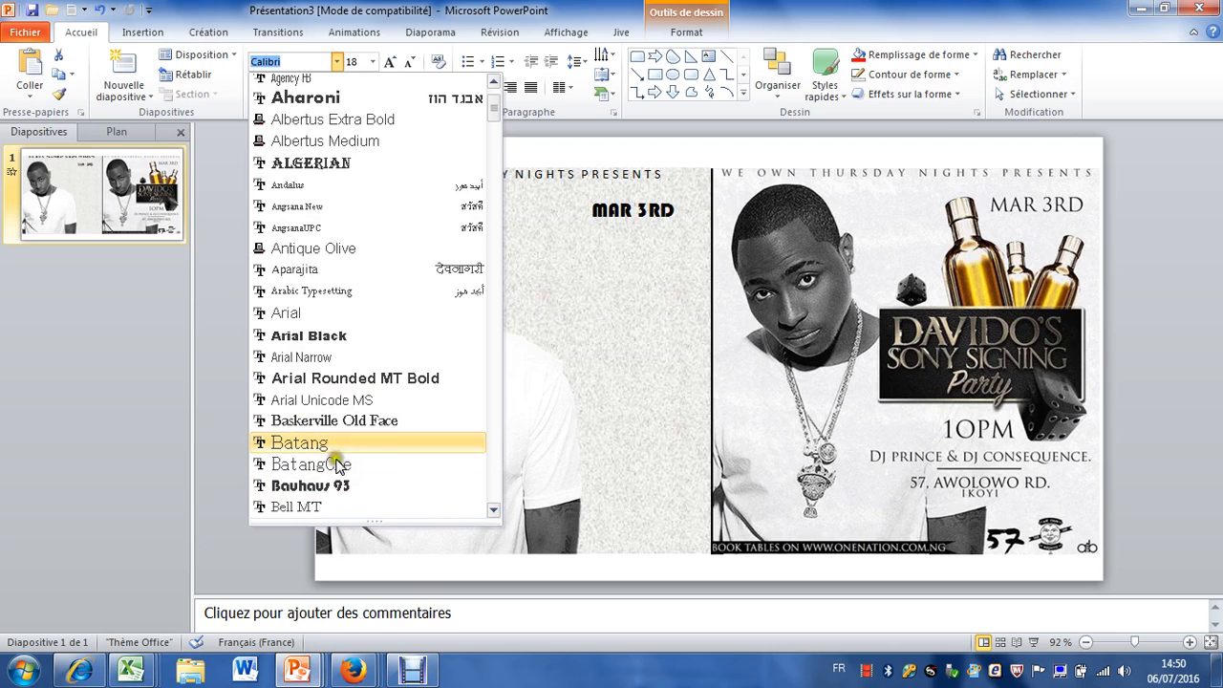
{"action": "left_click", "coordinate": [331, 422]}
{"action": "left_click", "coordinate": [678, 150]}
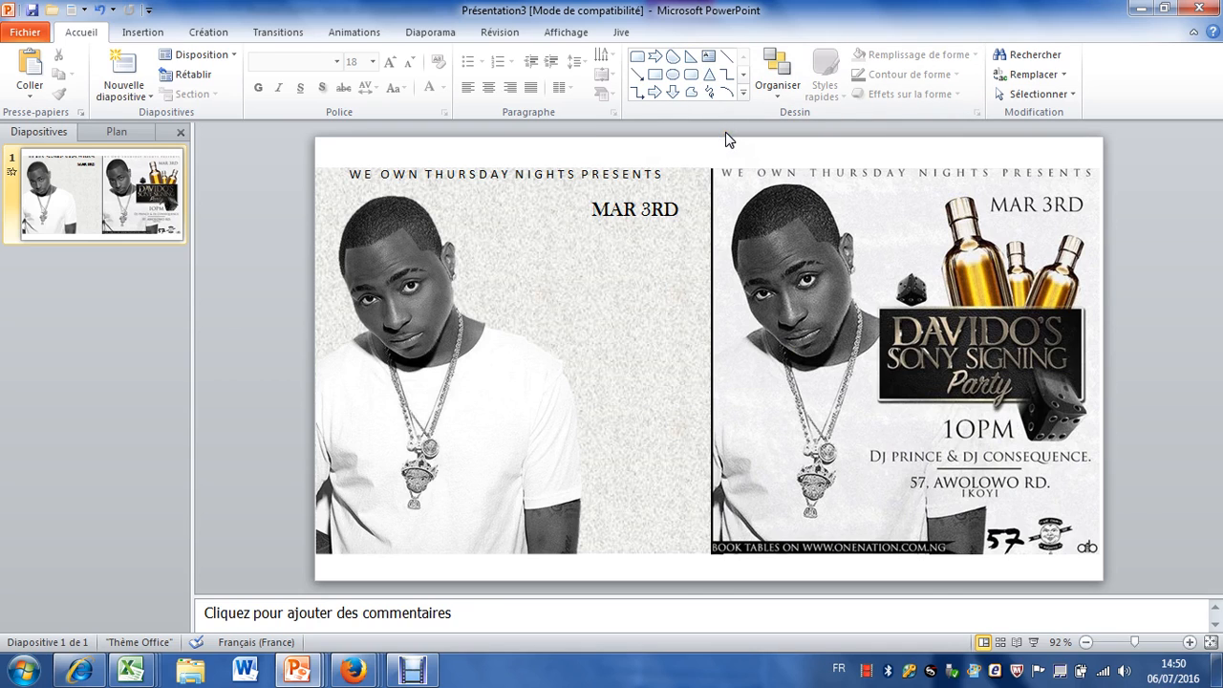
{"action": "left_click", "coordinate": [708, 59]}
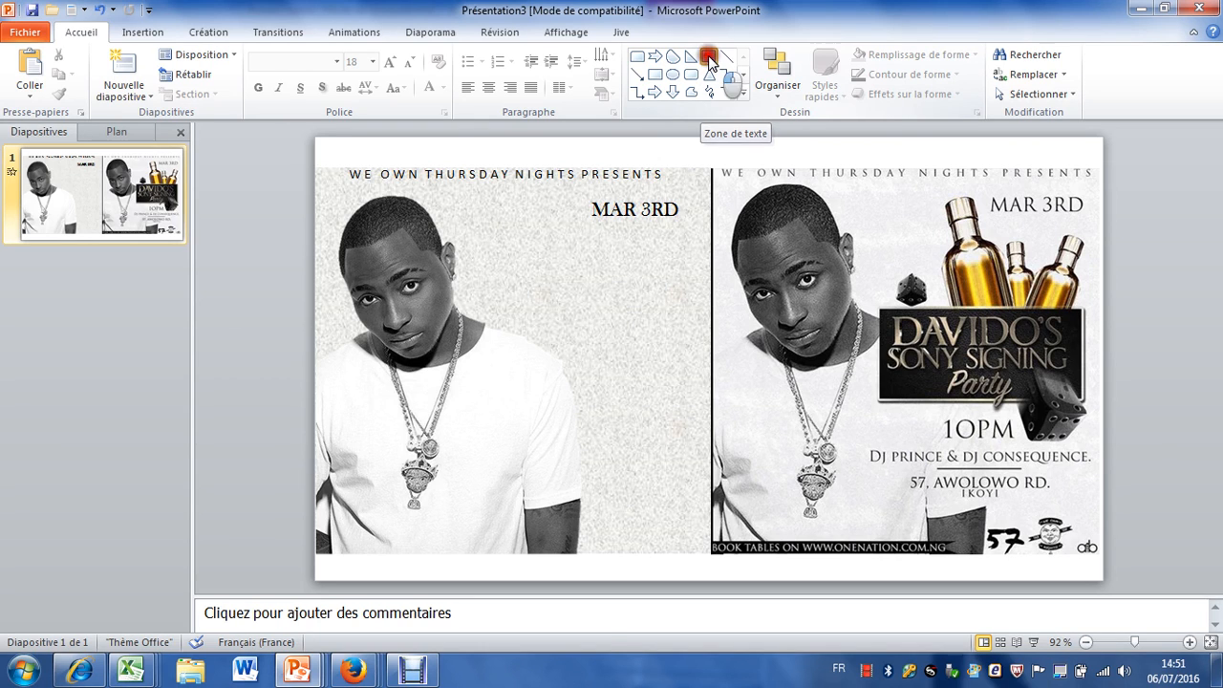
{"action": "left_click", "coordinate": [603, 397]}
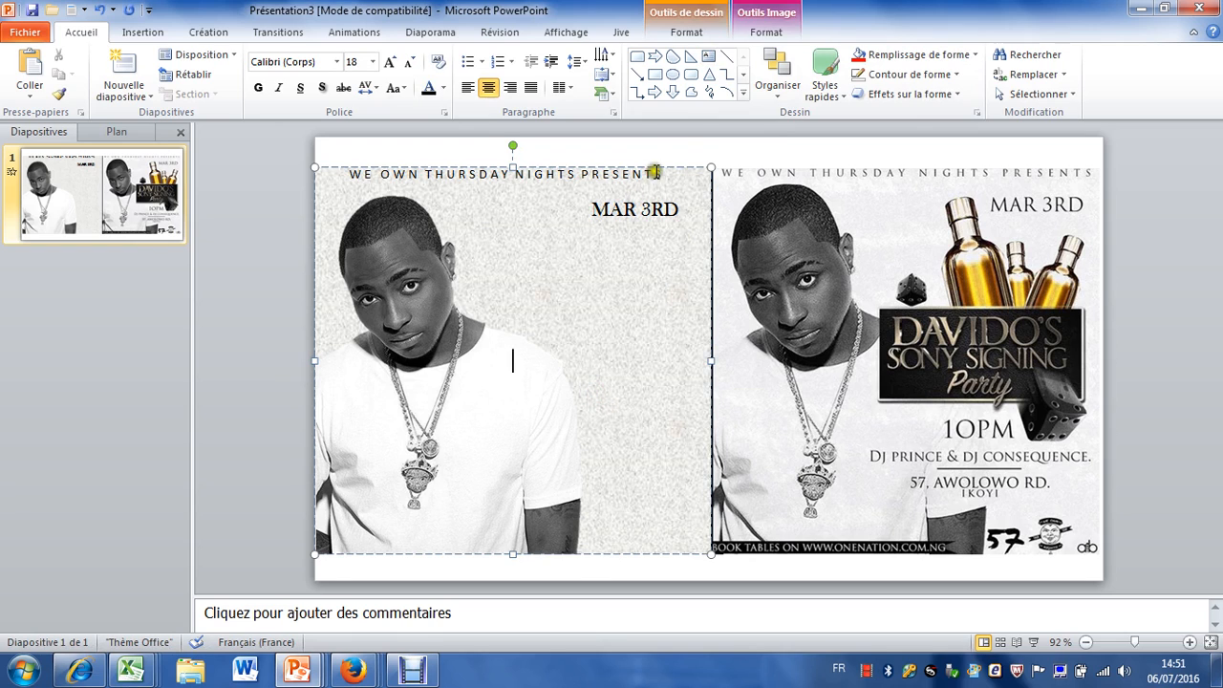
{"action": "left_click", "coordinate": [695, 145]}
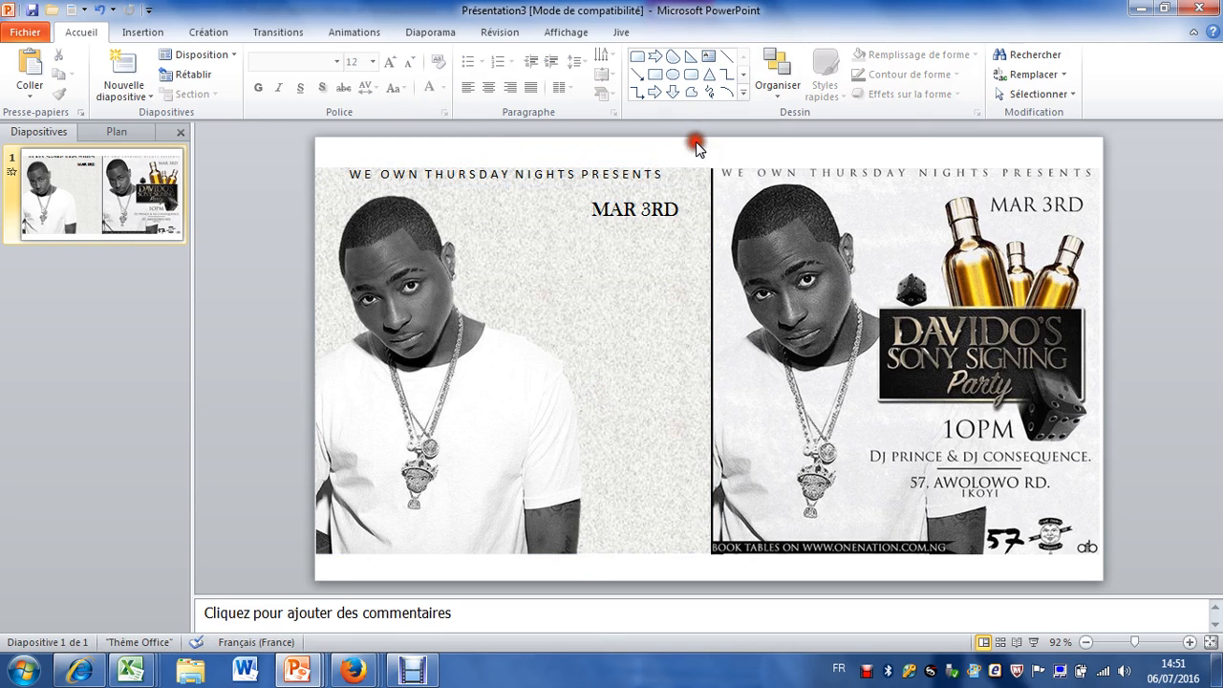
Step: Add a "10 PM" text box and place it on the textured backdrop beside the portrait's chest
{"action": "left_click", "coordinate": [709, 59]}
{"action": "left_click", "coordinate": [592, 152]}
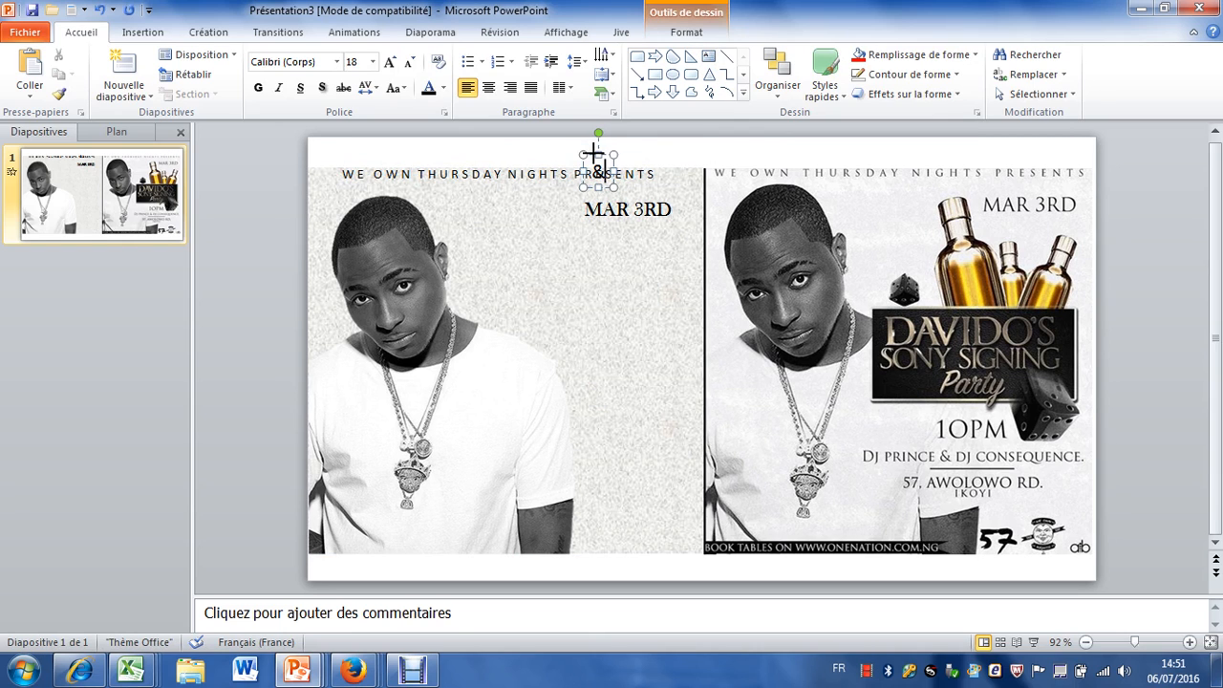
{"action": "type", "text": "10 POP"}
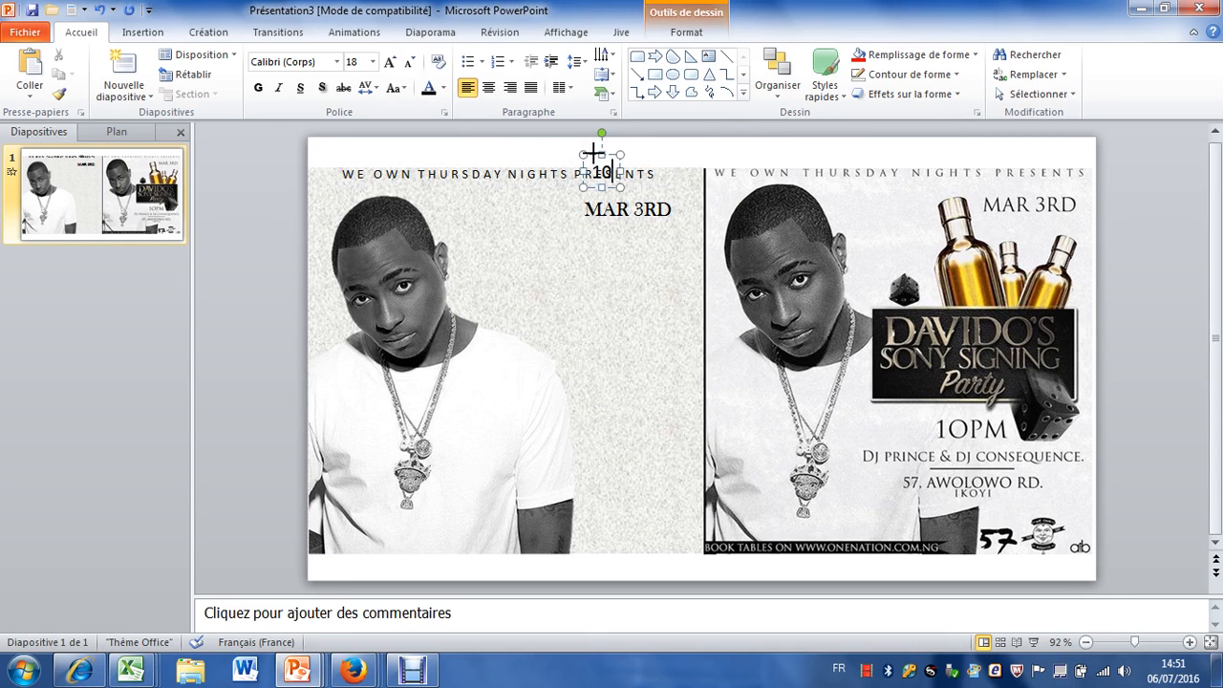
{"action": "key", "text": "BackSpace"}
{"action": "key", "text": "BackSpace"}
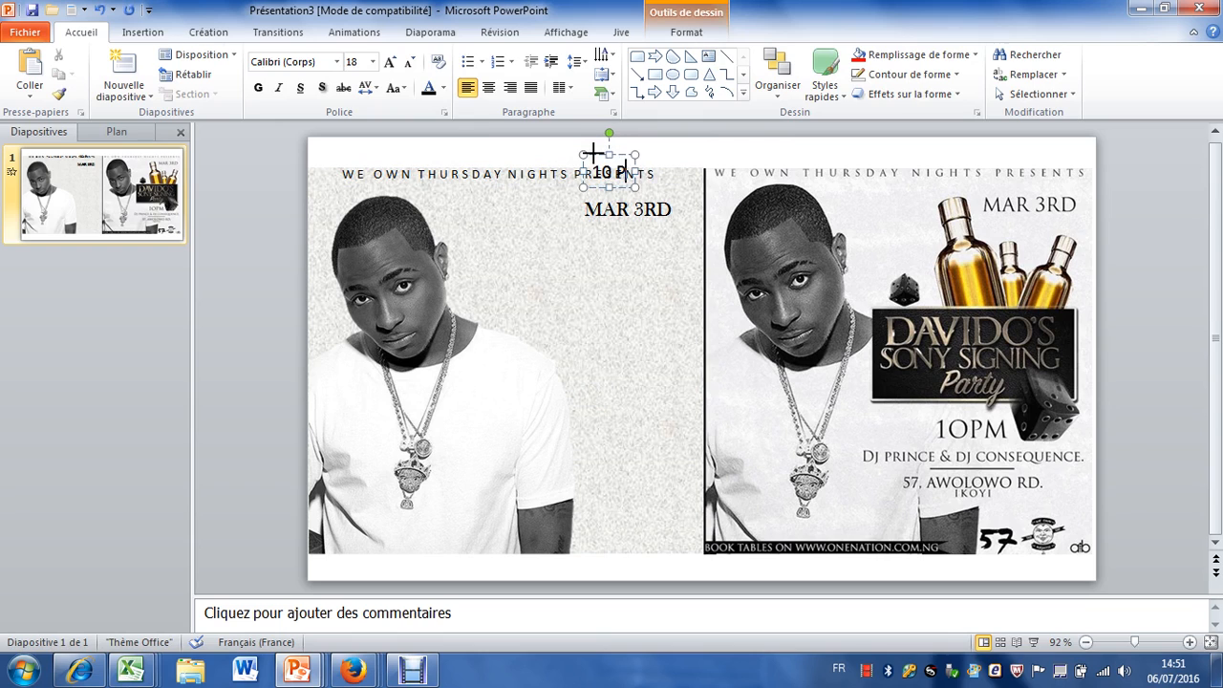
{"action": "type", "text": "M"}
{"action": "left_click_drag", "start_coordinate": [636, 155], "coordinate": [640, 401]}
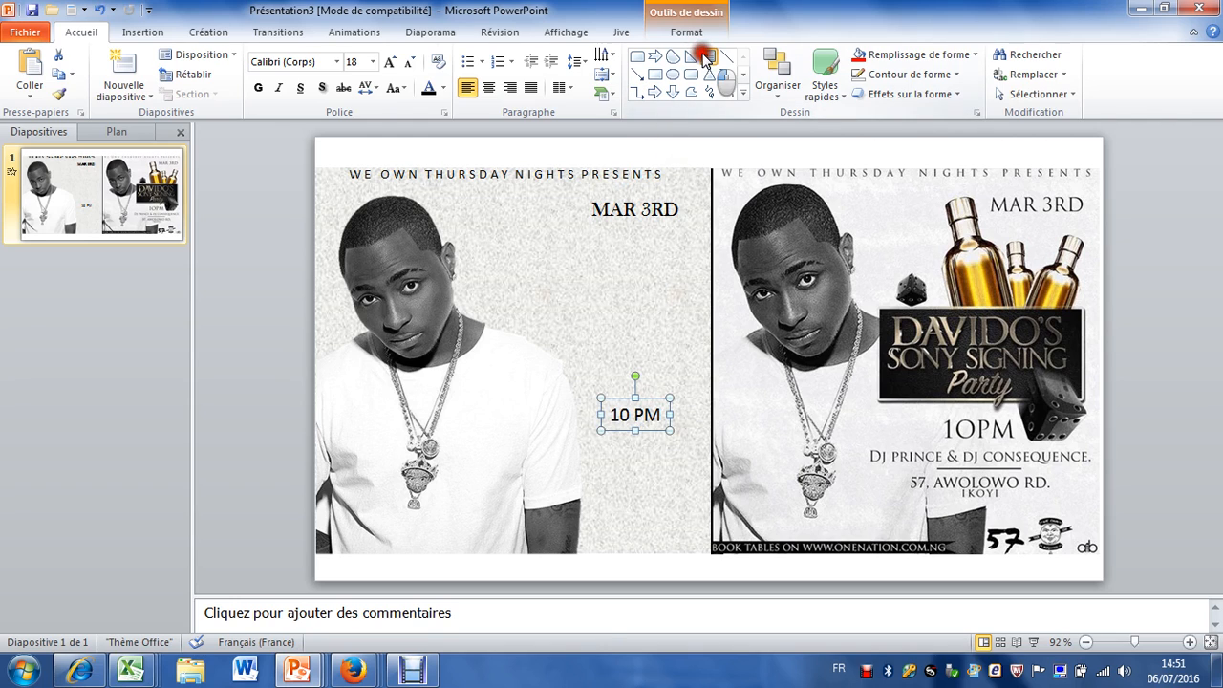
Step: Add a "DJ PRINCE & DJ CONSEQUENCE" text box and place it just below "10 PM", ending at the recreated flyer's right edge
{"action": "left_click", "coordinate": [706, 56]}
{"action": "left_click", "coordinate": [587, 154]}
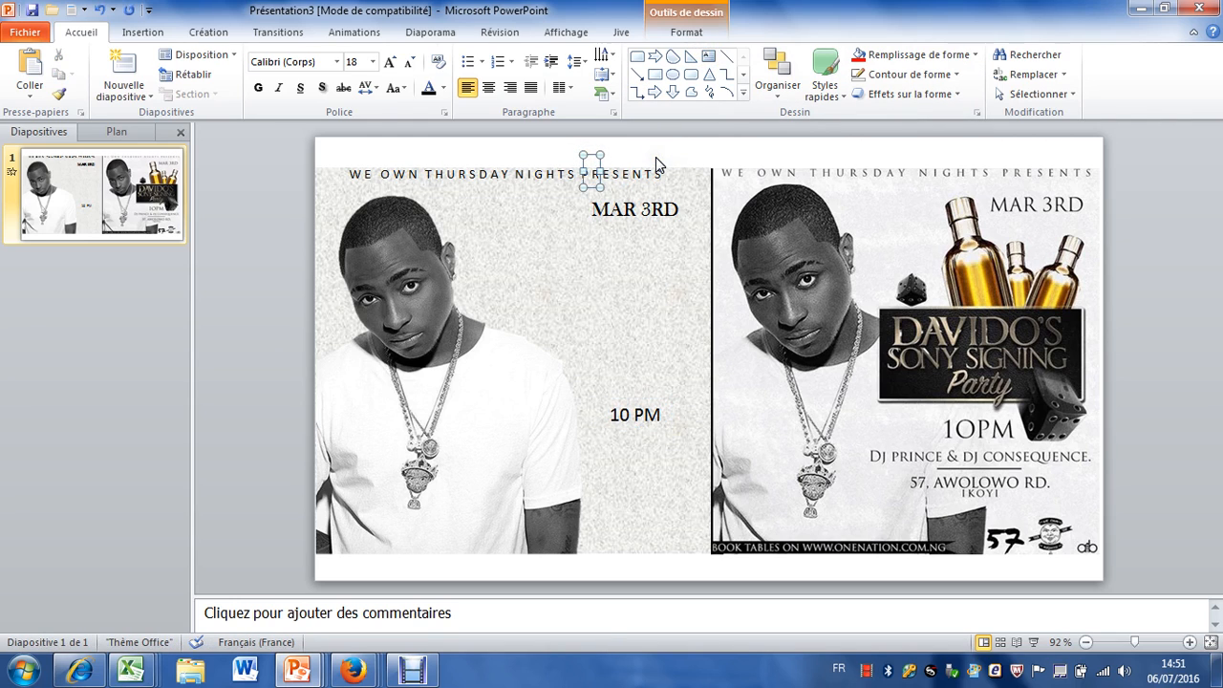
{"action": "type", "text": "DJ PRINCE"}
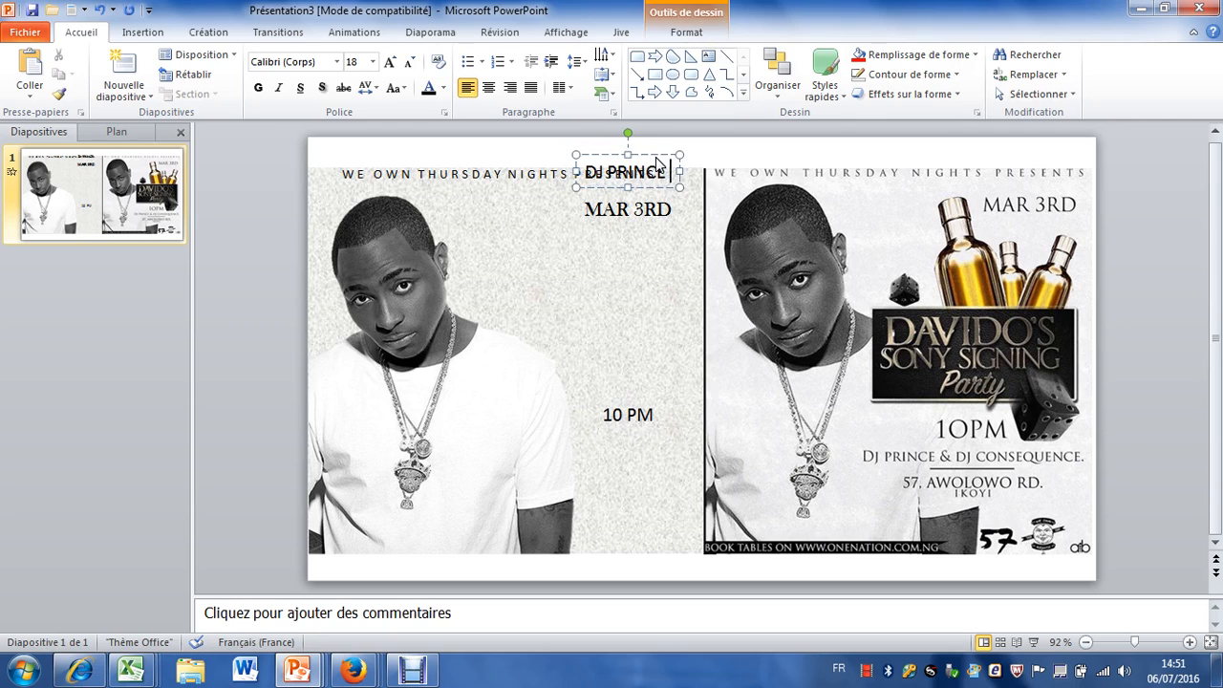
{"action": "key", "text": "Caps_Lock"}
{"action": "type", "text": "& "}
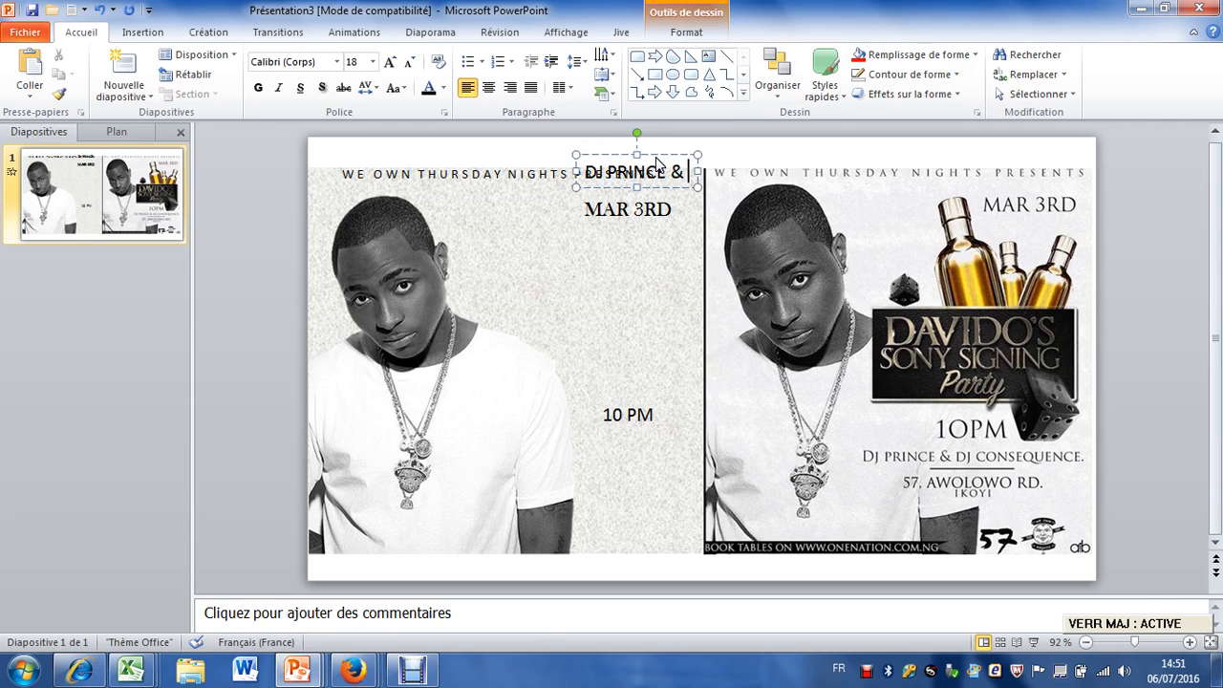
{"action": "type", "text": "DJ "}
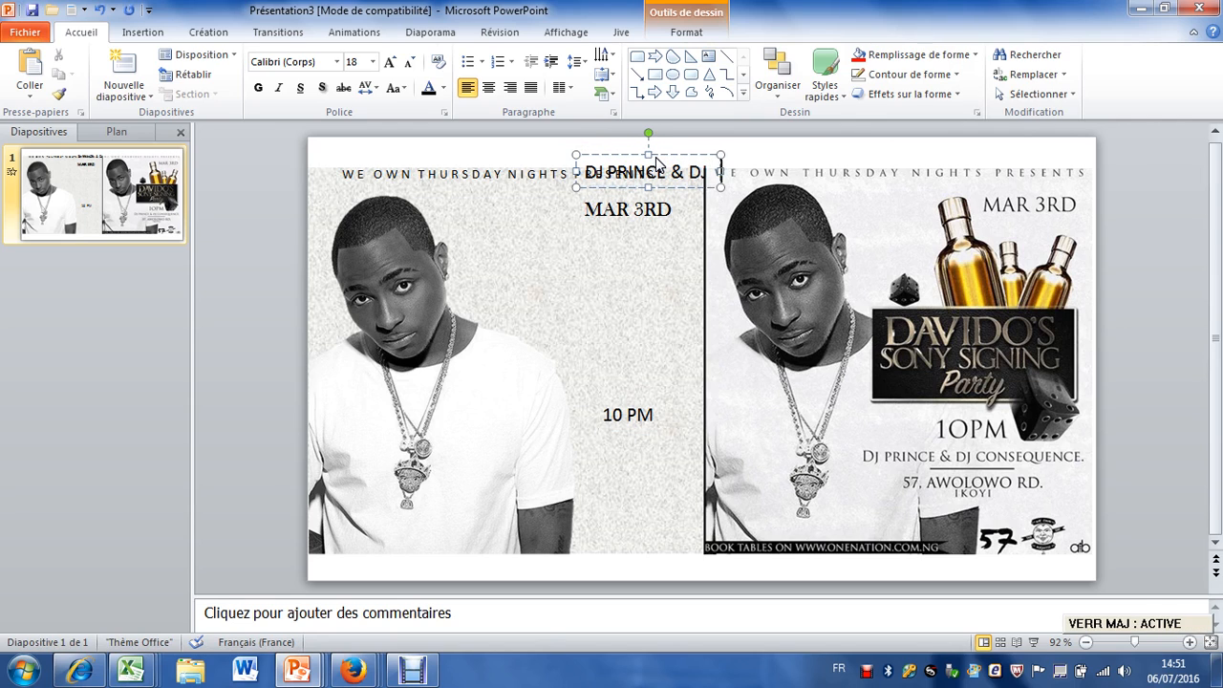
{"action": "type", "text": "CENSEQU"}
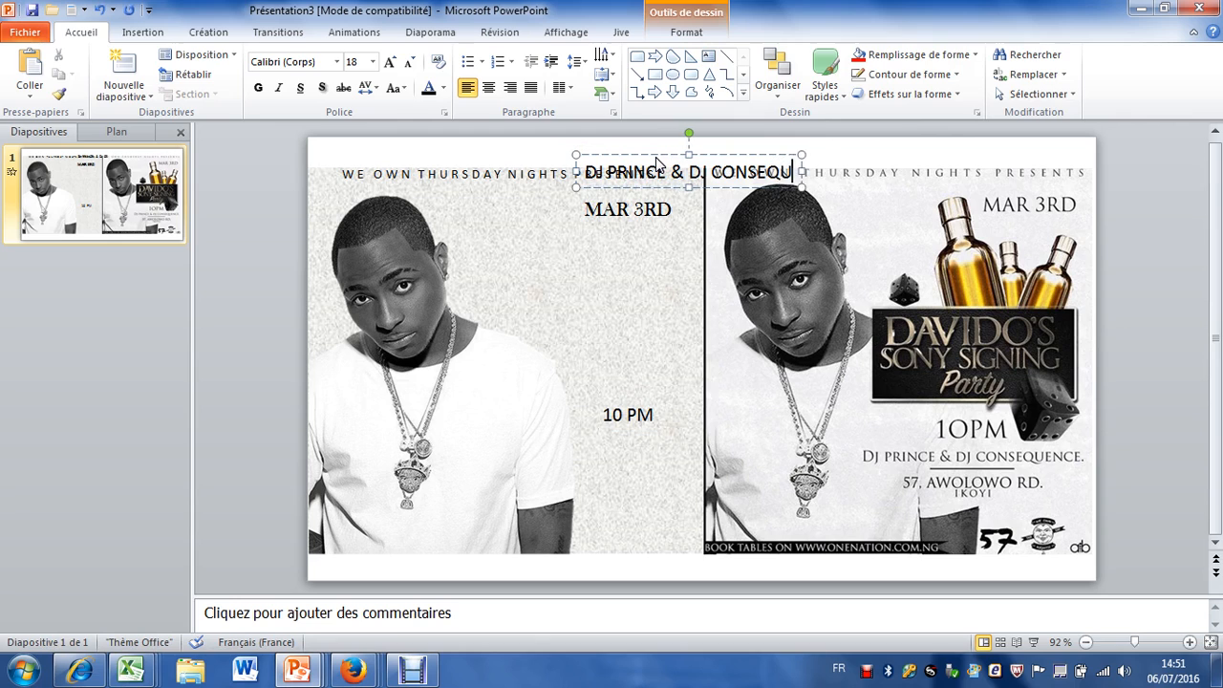
{"action": "type", "text": "ENEENCE"}
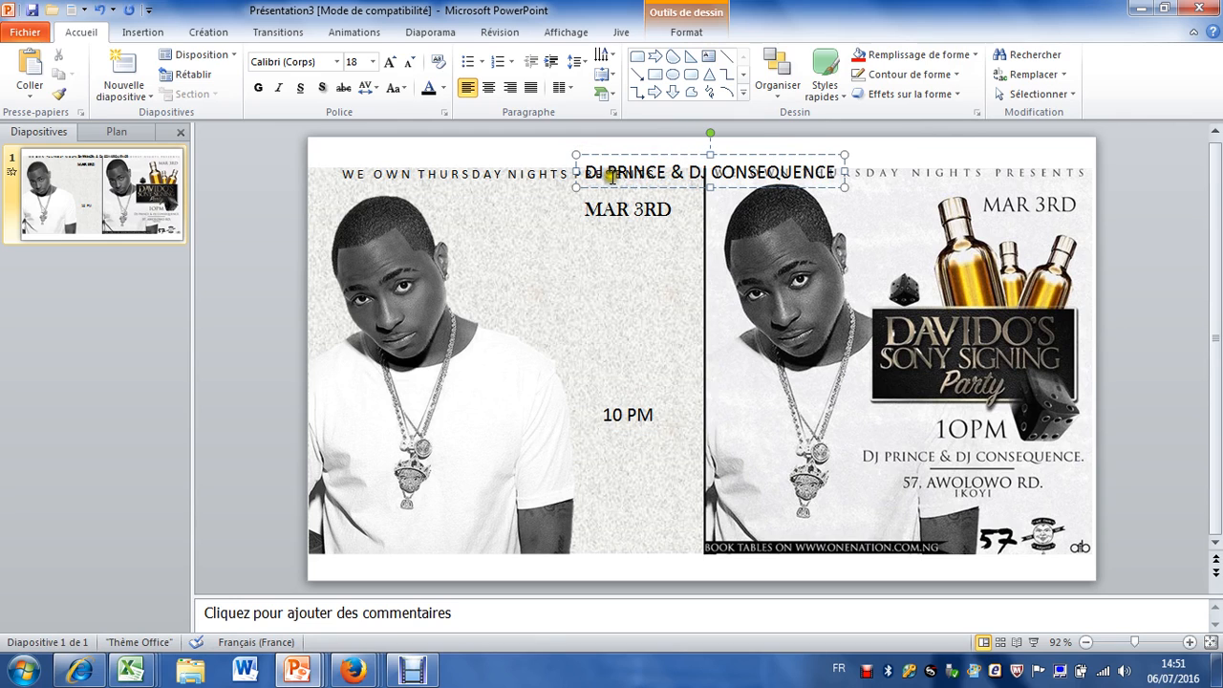
{"action": "left_click_drag", "start_coordinate": [742, 155], "coordinate": [596, 423]}
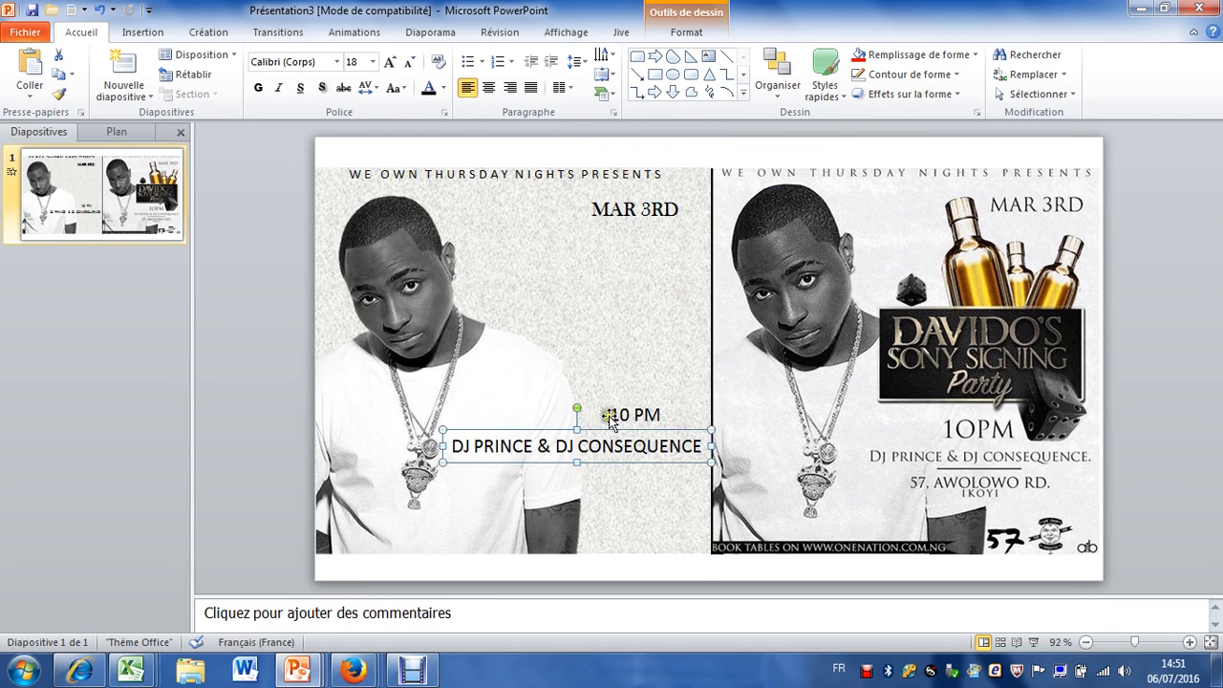
{"action": "left_click", "coordinate": [731, 151]}
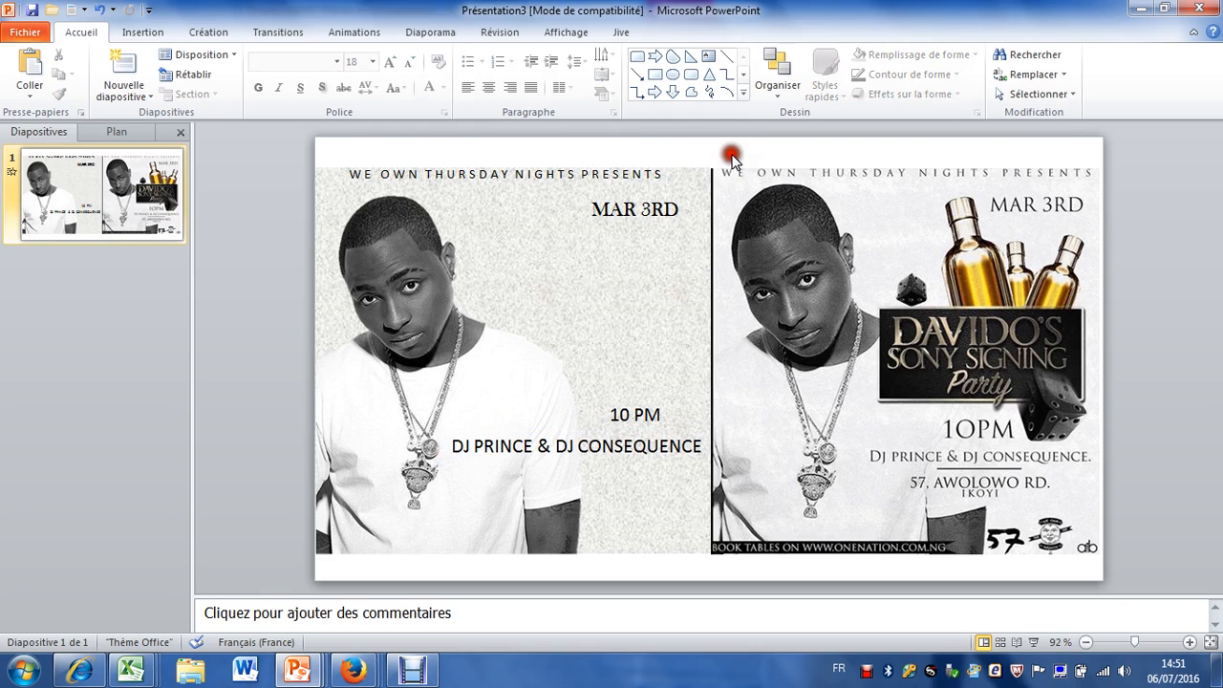
Step: Add a text box with the venue address on two centred lines and place it below the DJ line
{"action": "left_click", "coordinate": [707, 59]}
{"action": "left_click", "coordinate": [525, 297]}
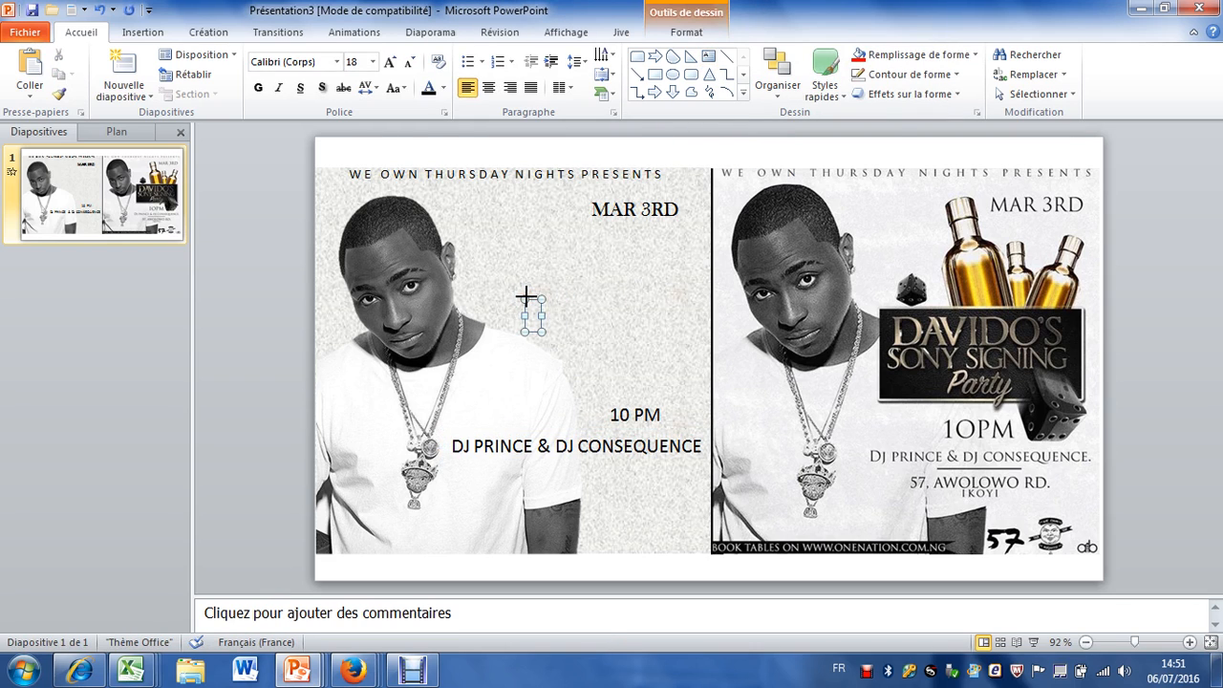
{"action": "type", "text": "57, "}
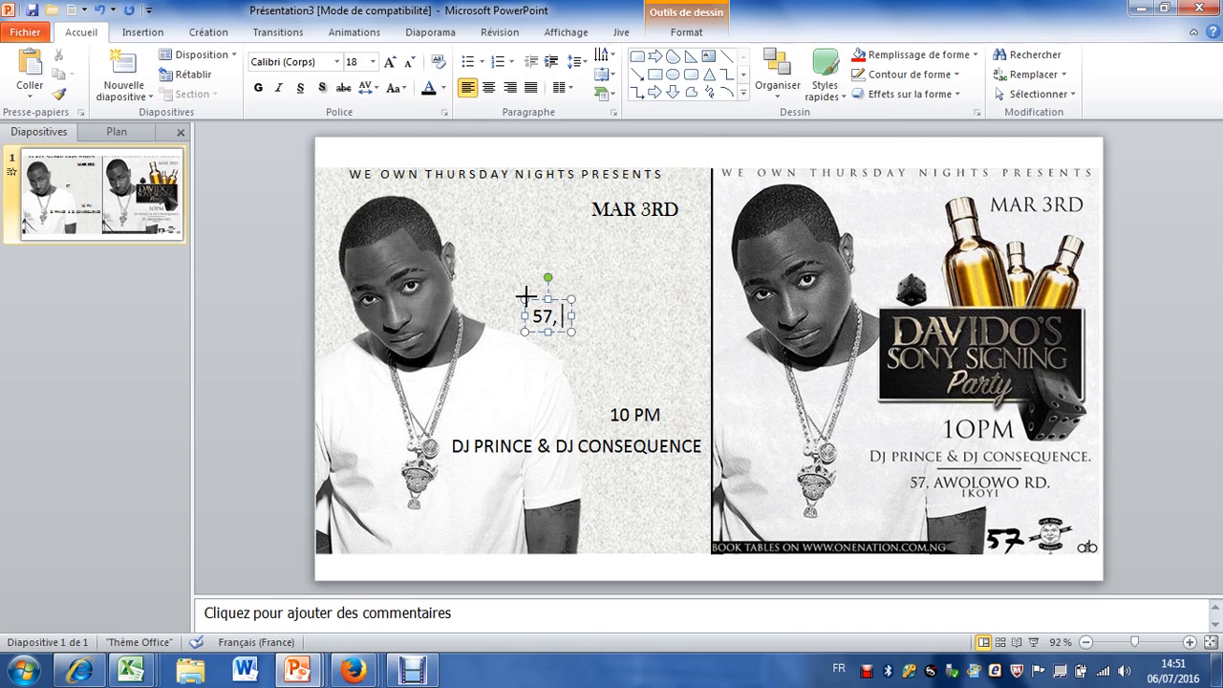
{"action": "type", "text": "A"}
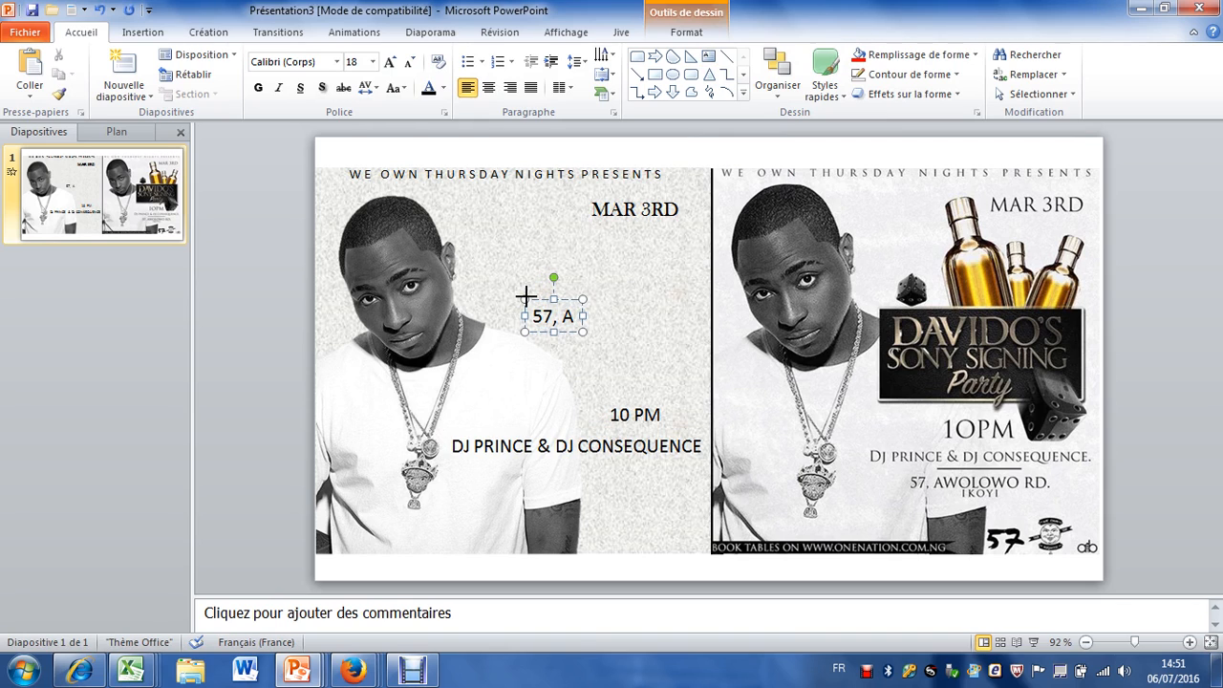
{"action": "type", "text": "WOLOWO"}
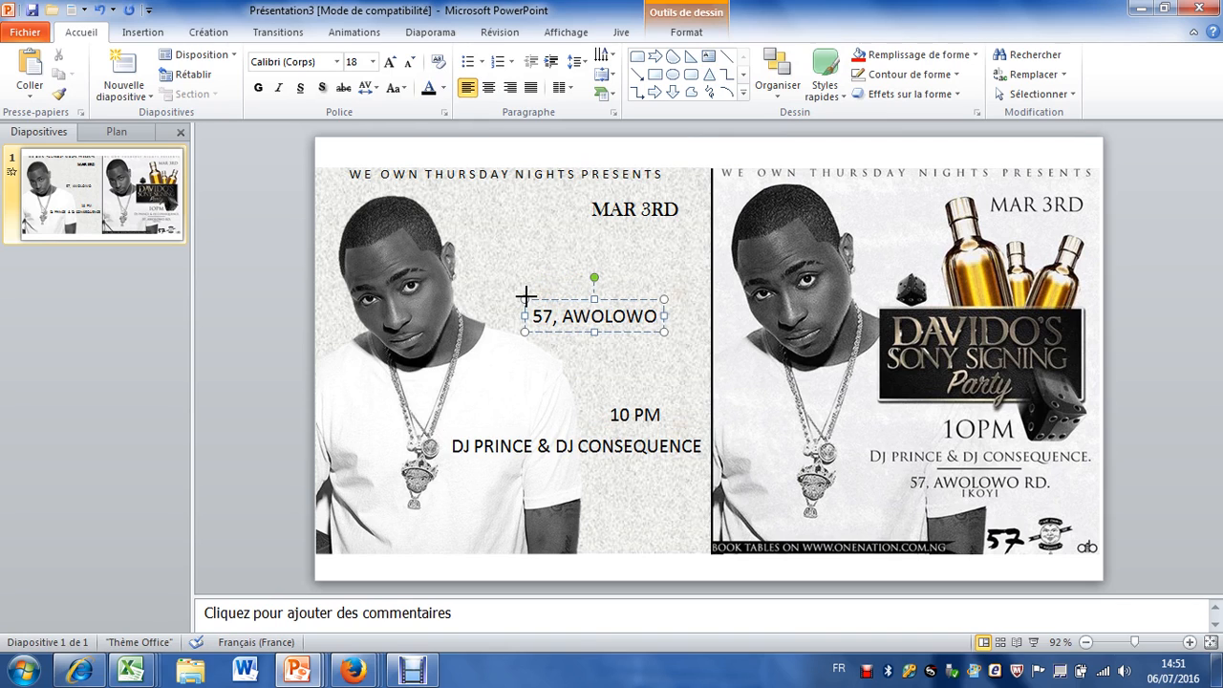
{"action": "type", "text": "RD."}
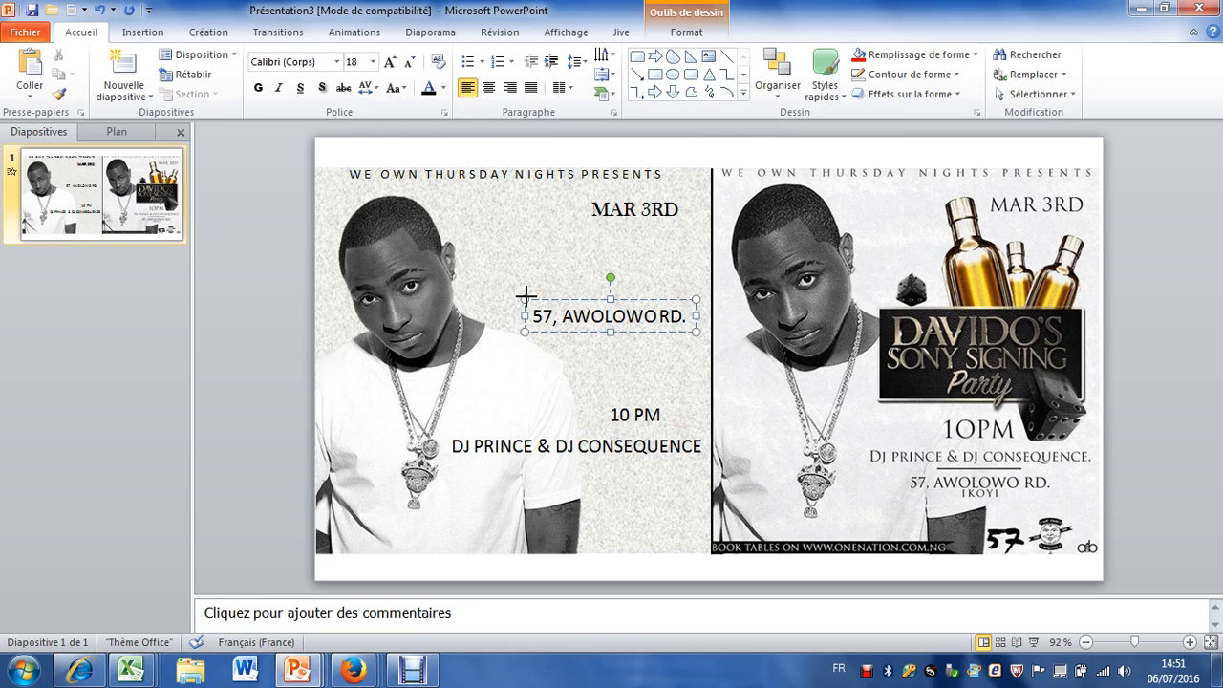
{"action": "key", "text": "Return"}
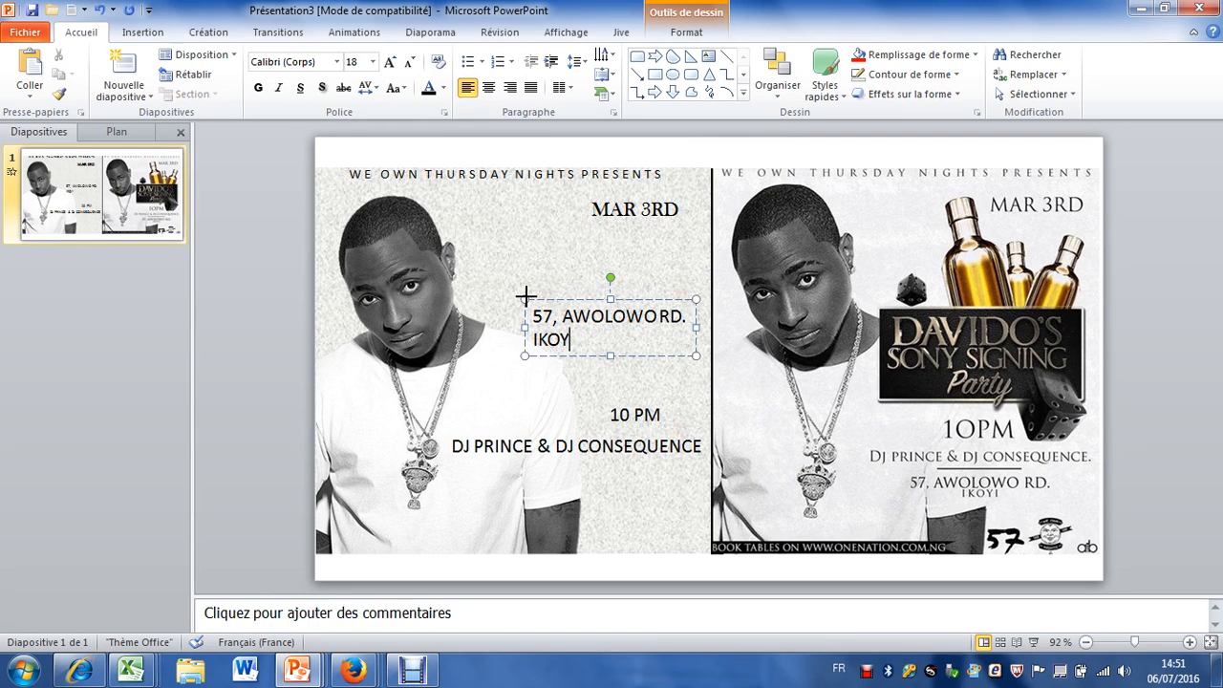
{"action": "left_click", "coordinate": [488, 87]}
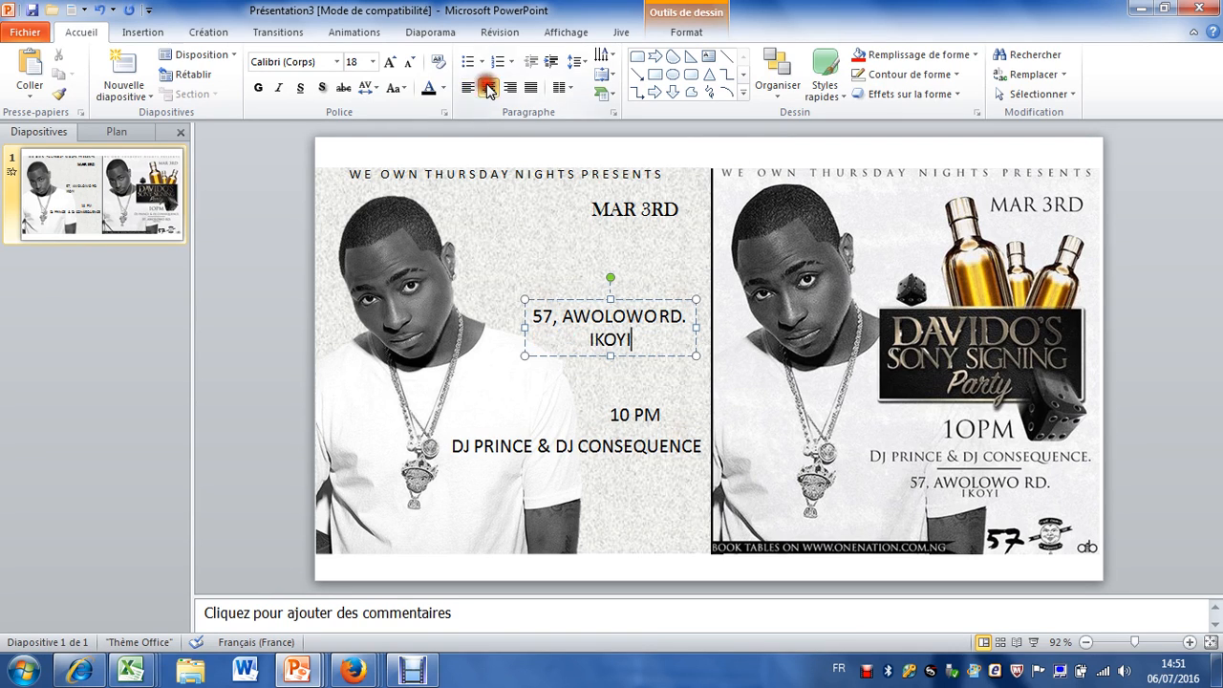
{"action": "left_click_drag", "start_coordinate": [631, 304], "coordinate": [608, 464]}
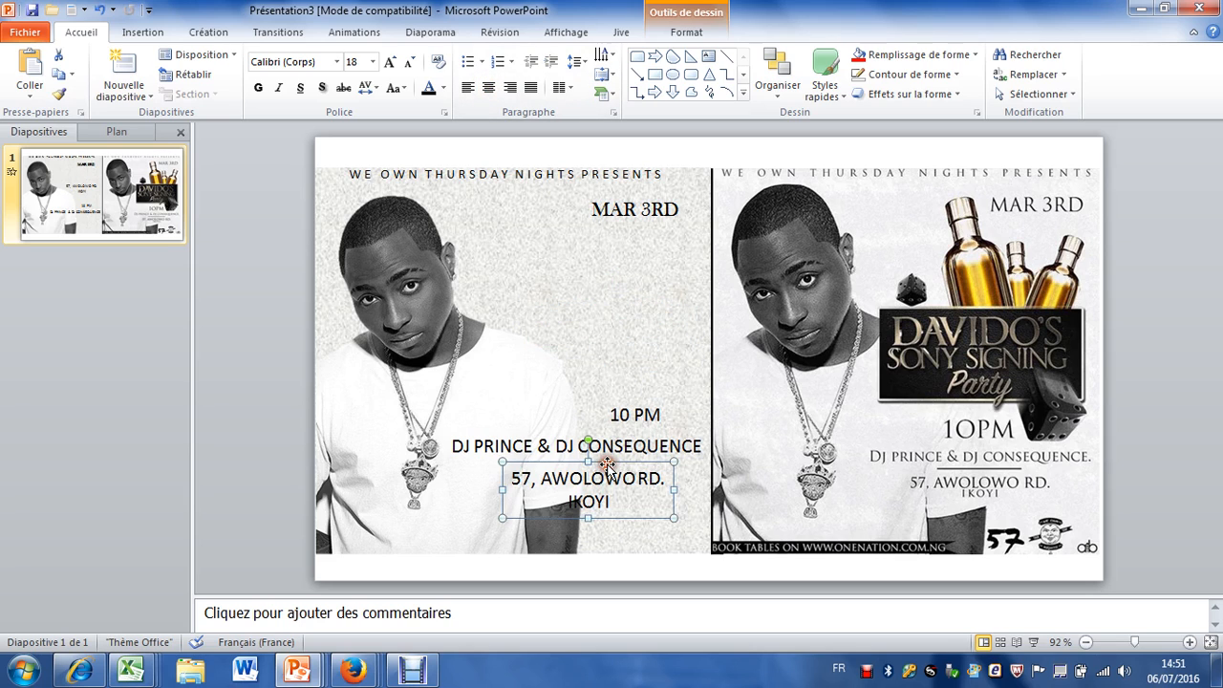
Step: Reduce the venue address's font size to 12 and change its font to Baskerville Old Face
{"action": "left_click", "coordinate": [409, 63]}
{"action": "left_click", "coordinate": [410, 64]}
{"action": "left_click", "coordinate": [410, 63]}
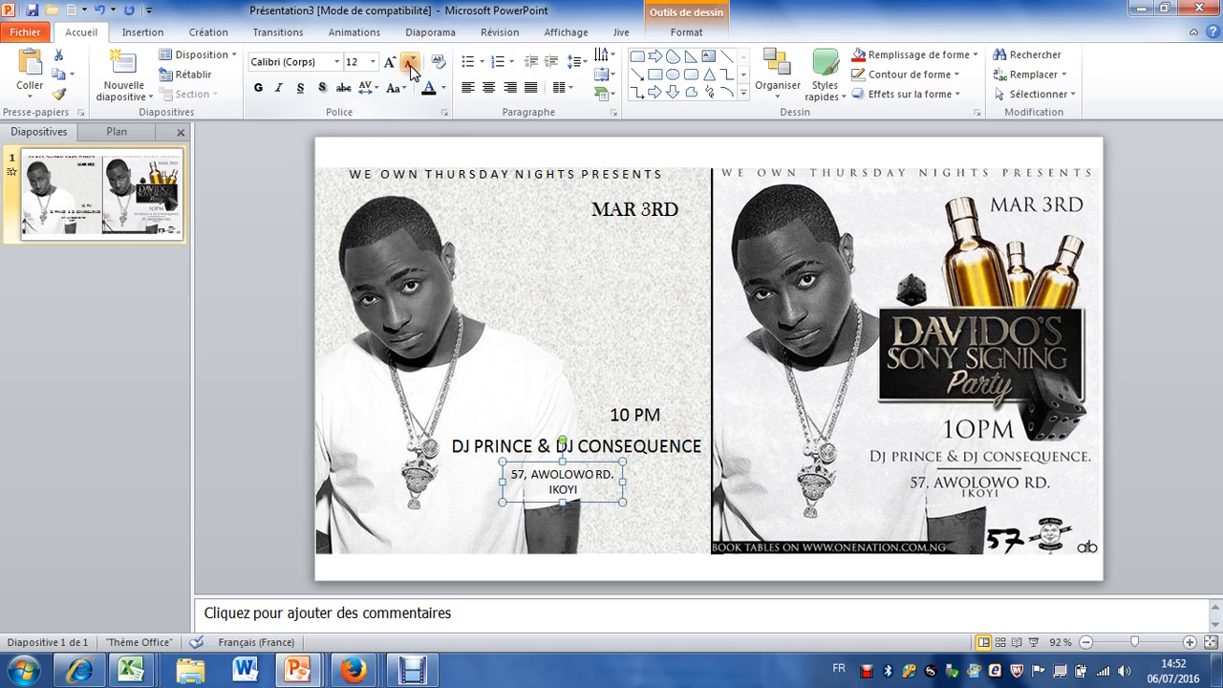
{"action": "left_click", "coordinate": [409, 63]}
{"action": "left_click", "coordinate": [389, 63]}
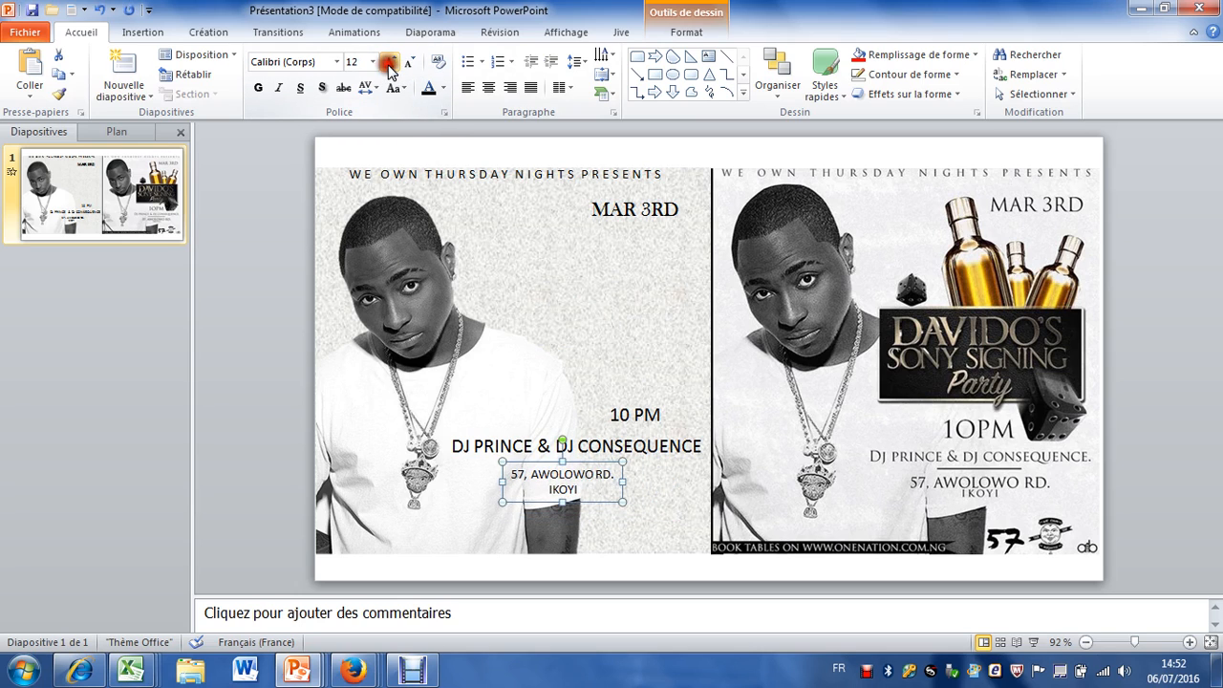
{"action": "left_click", "coordinate": [337, 62]}
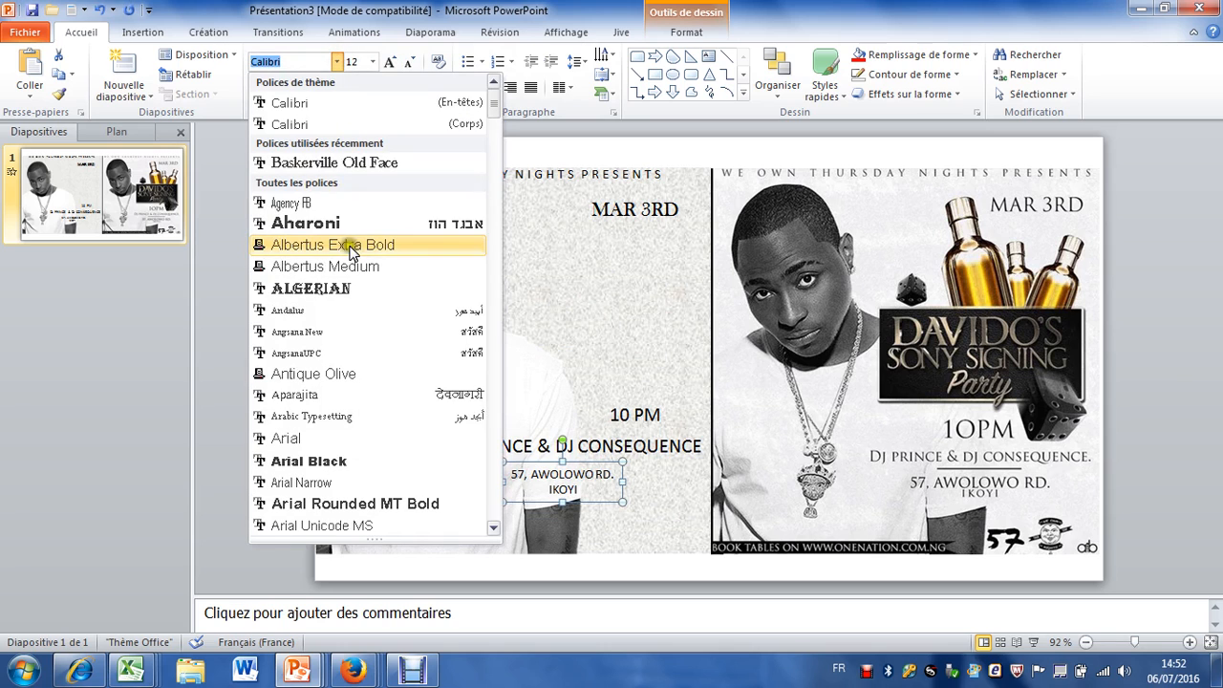
{"action": "left_click", "coordinate": [353, 167]}
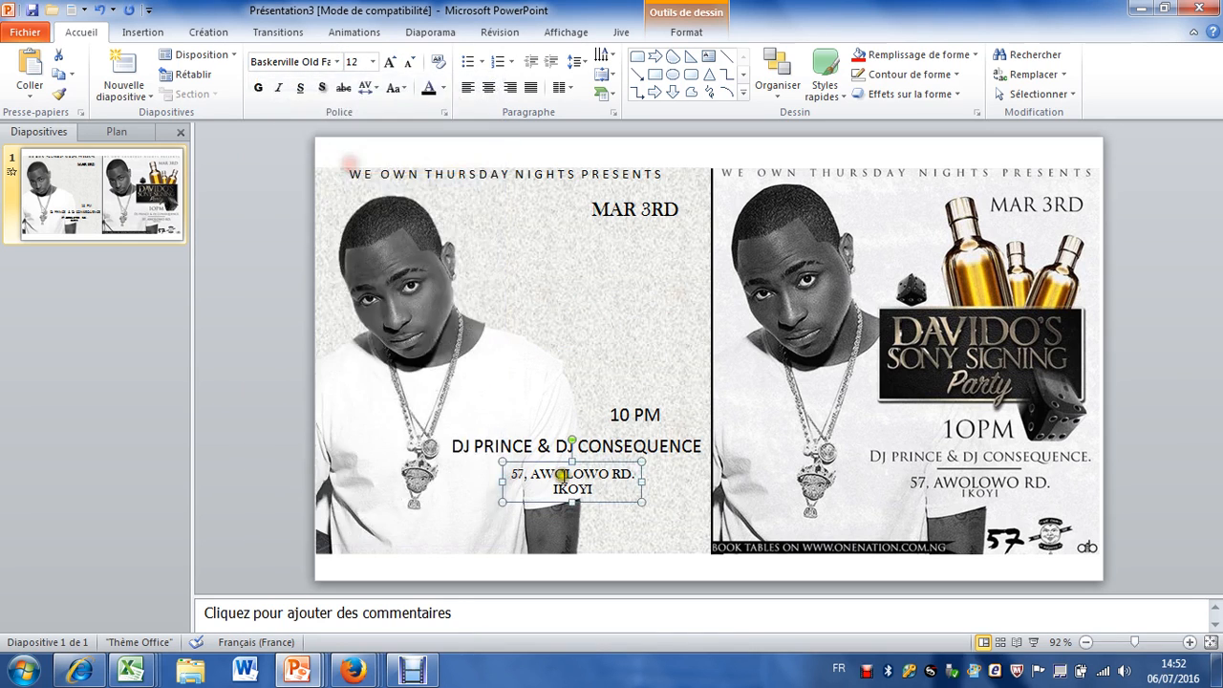
Step: Change the DJ line's font to Baskerville Old Face and reduce its size to 12
{"action": "left_click", "coordinate": [657, 442]}
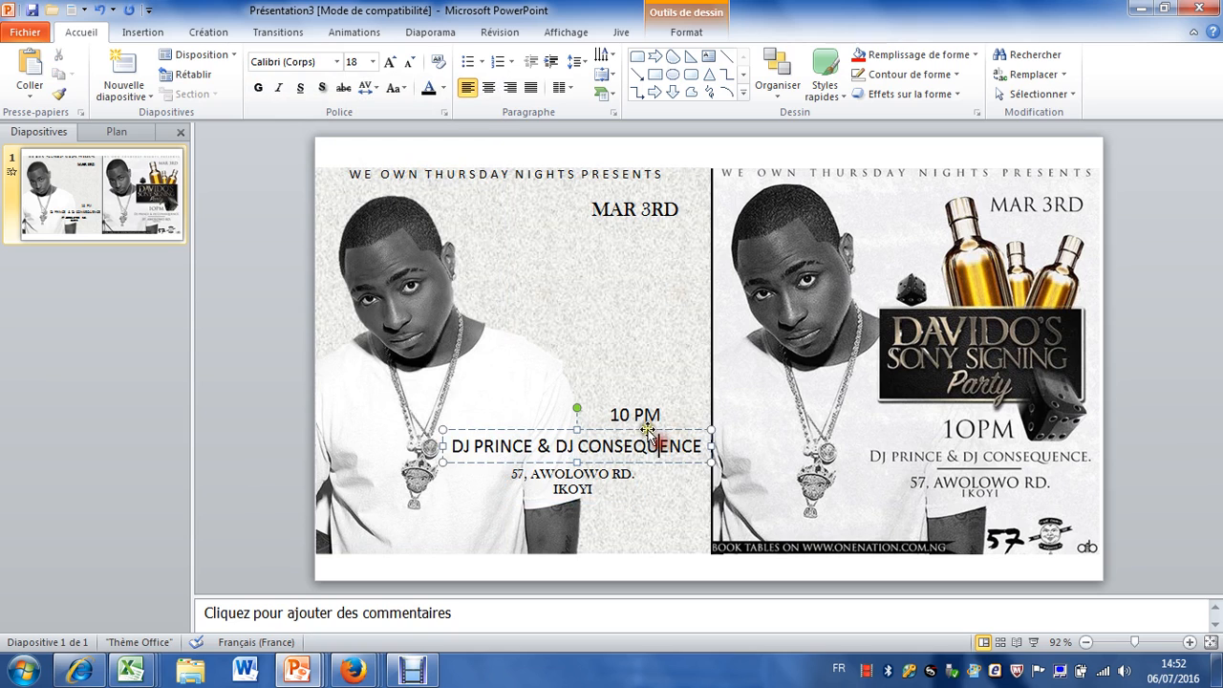
{"action": "left_click", "coordinate": [337, 62]}
{"action": "left_click", "coordinate": [324, 166]}
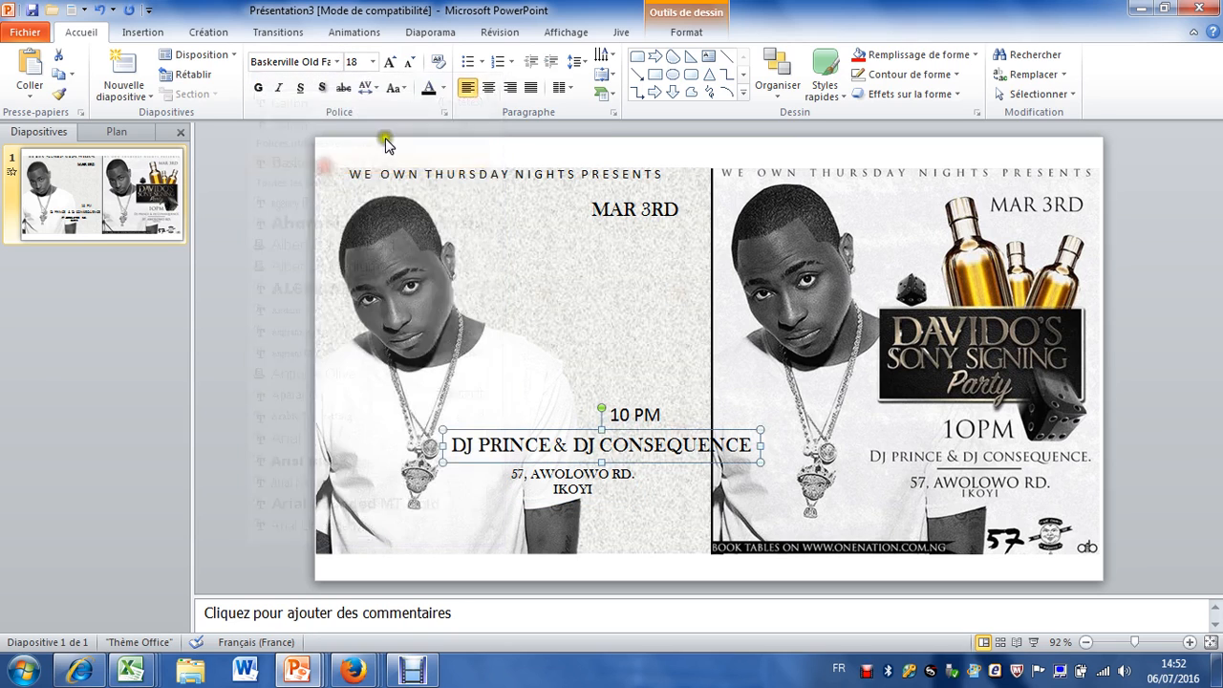
{"action": "left_click", "coordinate": [412, 64]}
{"action": "left_click", "coordinate": [412, 64]}
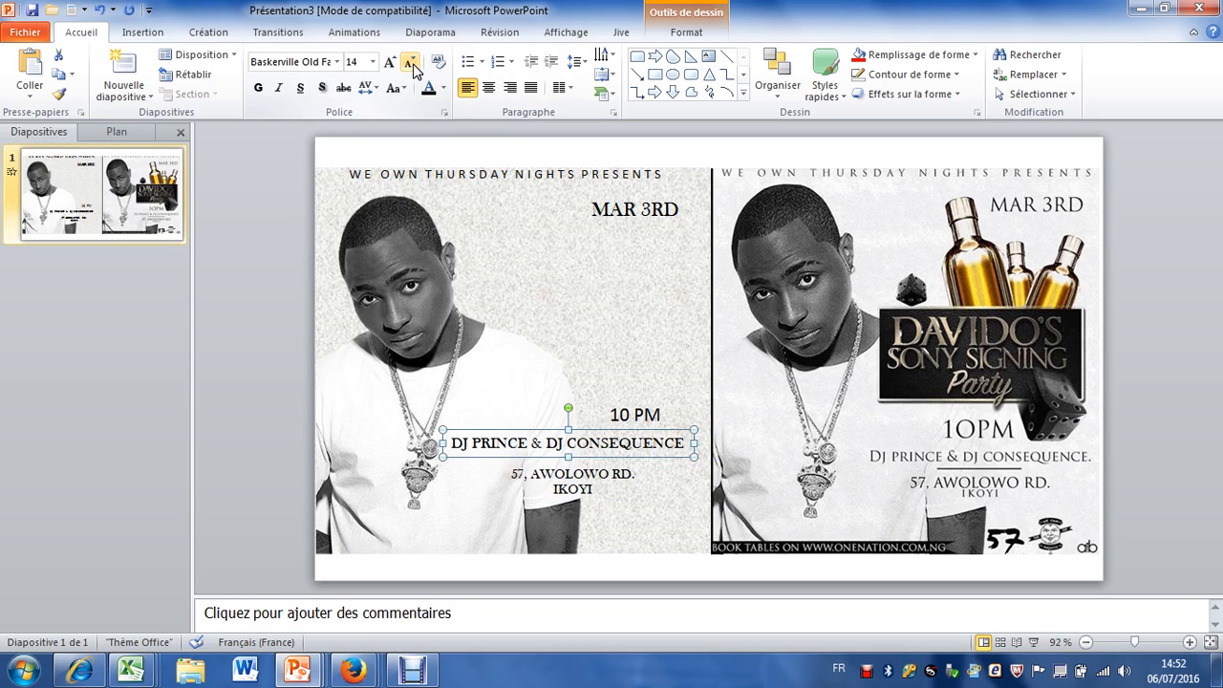
{"action": "left_click", "coordinate": [412, 65]}
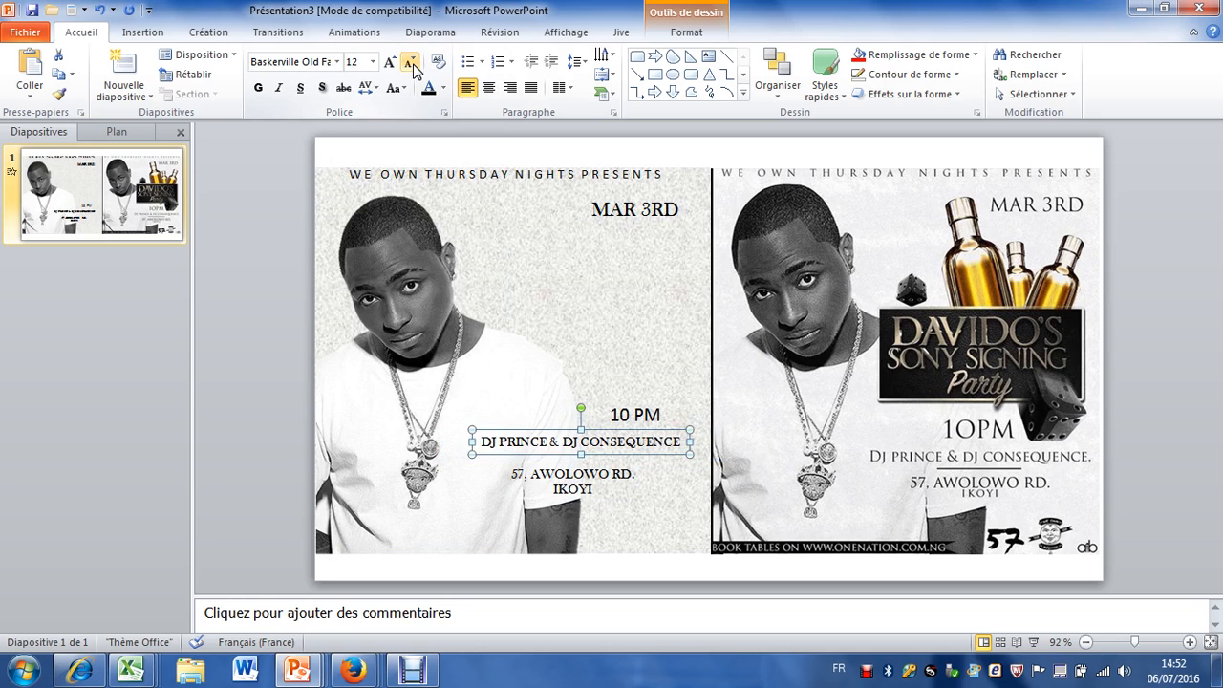
Step: Nudge the DJ line's text box slightly to the right beneath "10 PM"
{"action": "key", "text": "Right"}
{"action": "key", "text": "Right"}
{"action": "key", "text": "Left"}
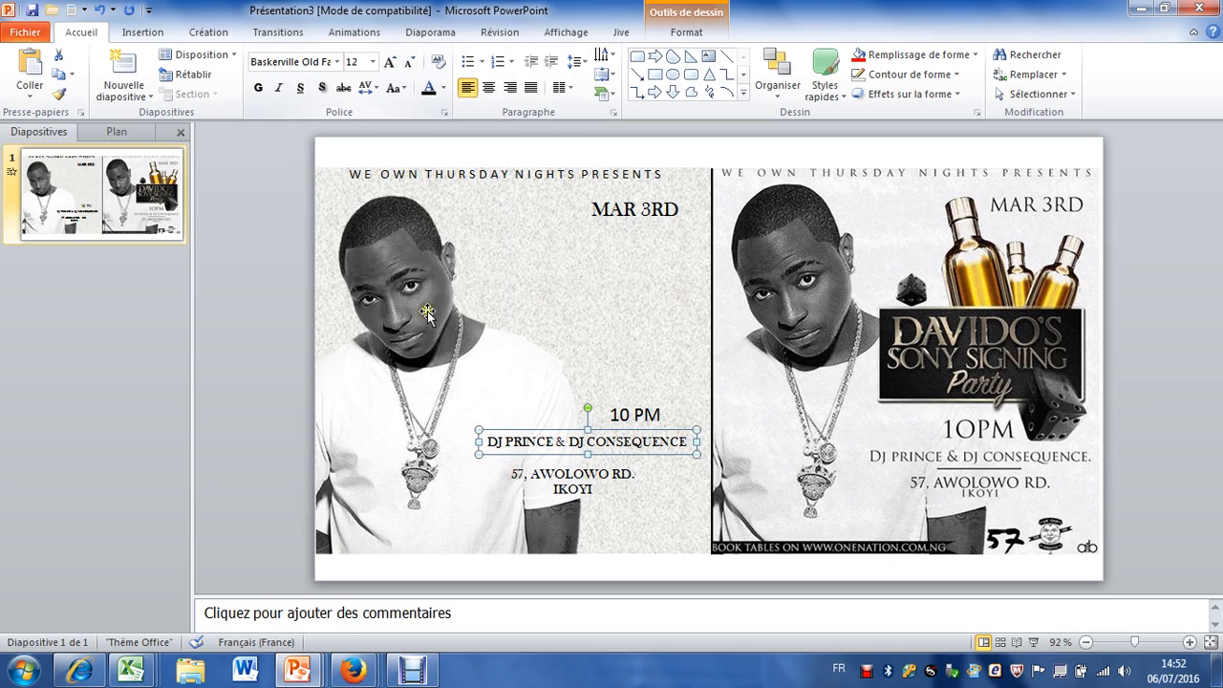
Step: Nudge the venue address's text box right and slightly up, closer beneath the DJ line
{"action": "left_click", "coordinate": [594, 485]}
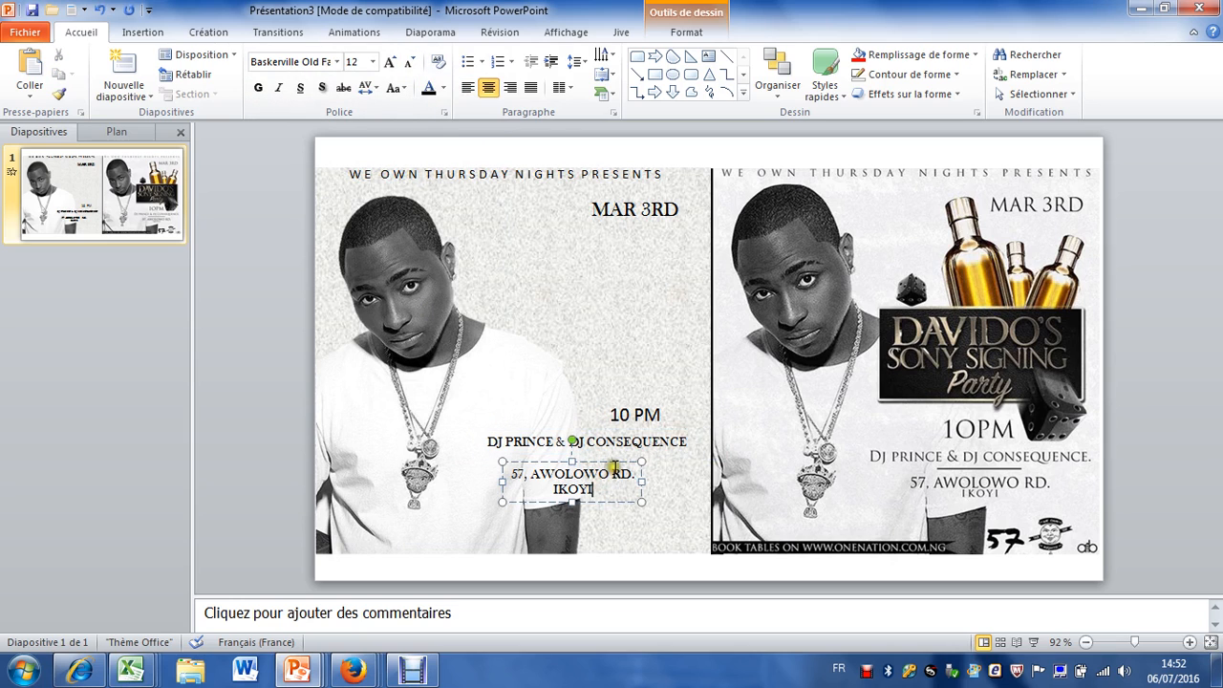
{"action": "left_click", "coordinate": [613, 464]}
{"action": "key", "text": "Right"}
{"action": "key", "text": "Right"}
{"action": "key", "text": "Right"}
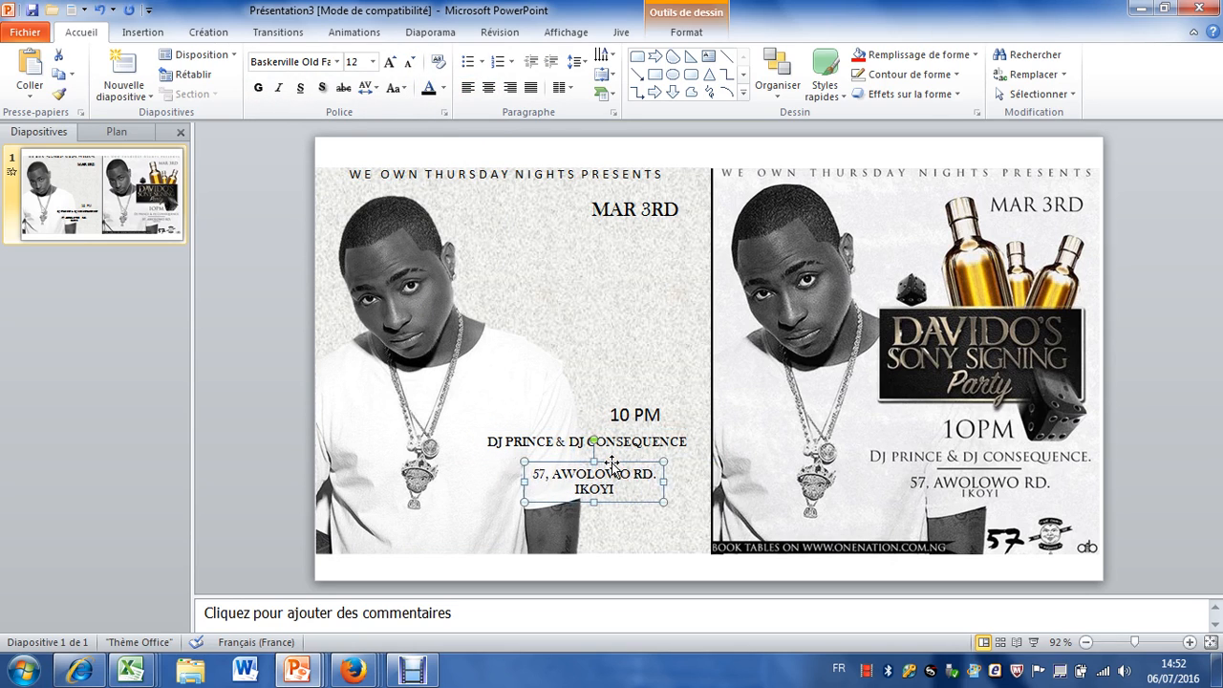
{"action": "key", "text": "Right"}
{"action": "key", "text": "Up"}
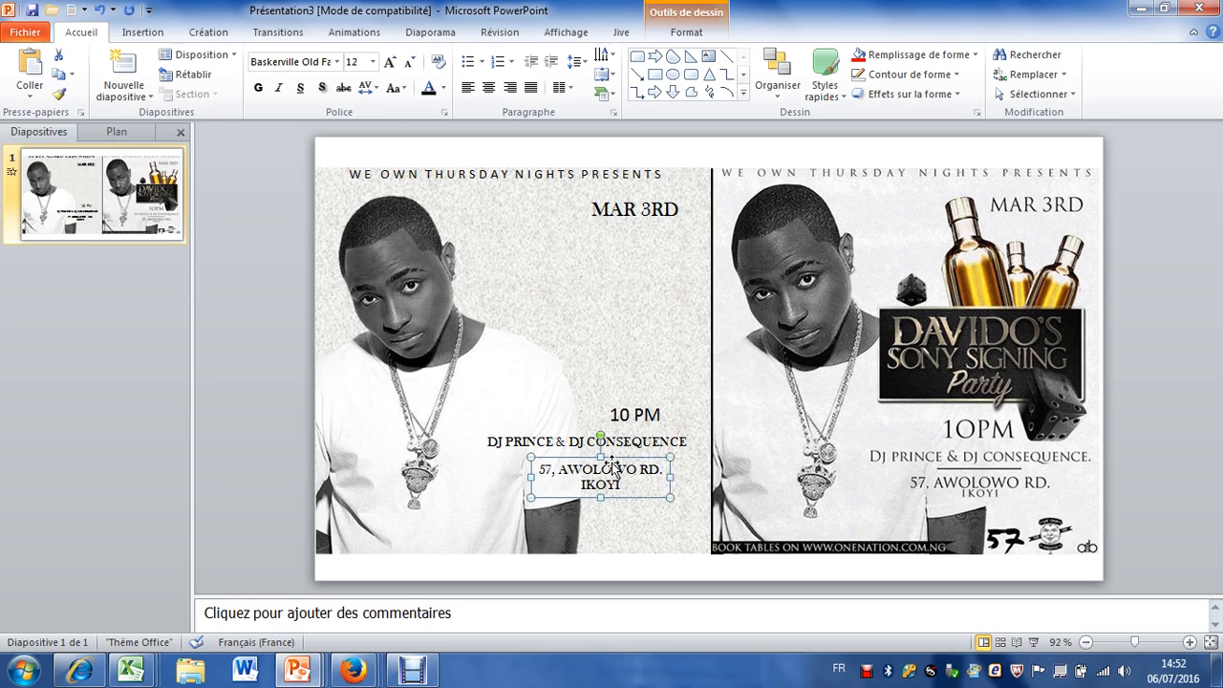
Step: Change the "10 PM" text's font to Baskerville Old Face and enlarge it to 28
{"action": "left_click", "coordinate": [635, 411]}
{"action": "left_click", "coordinate": [655, 394]}
{"action": "left_click", "coordinate": [645, 409]}
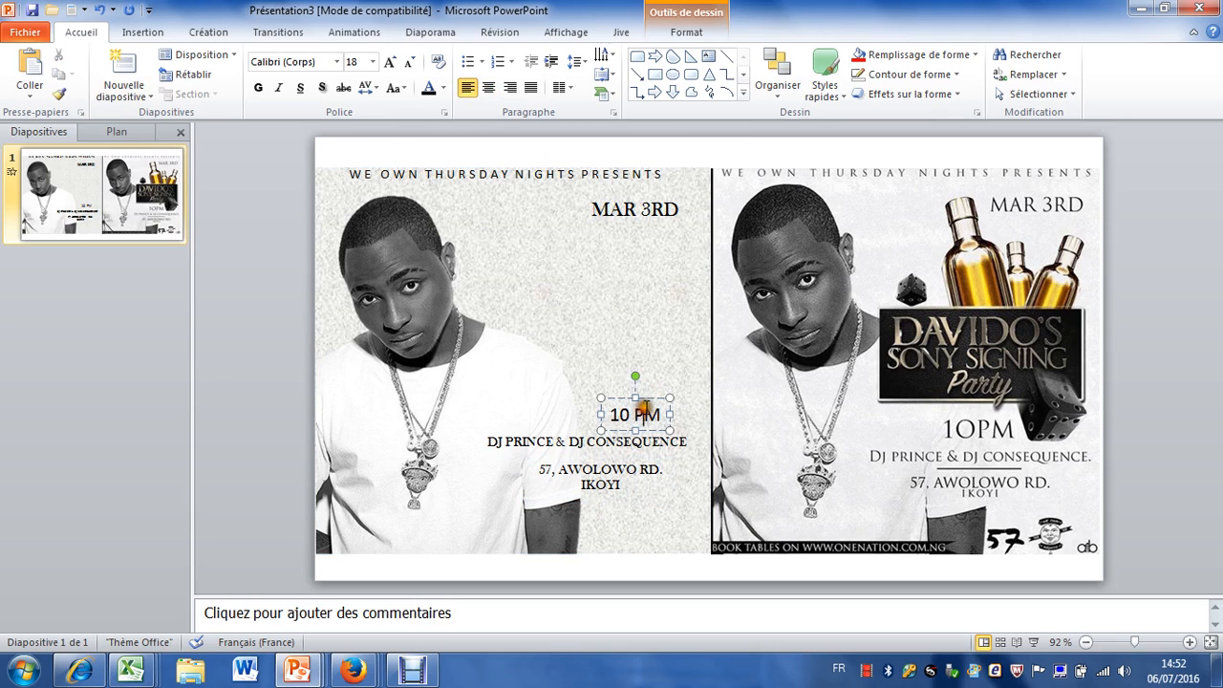
{"action": "left_click", "coordinate": [645, 397]}
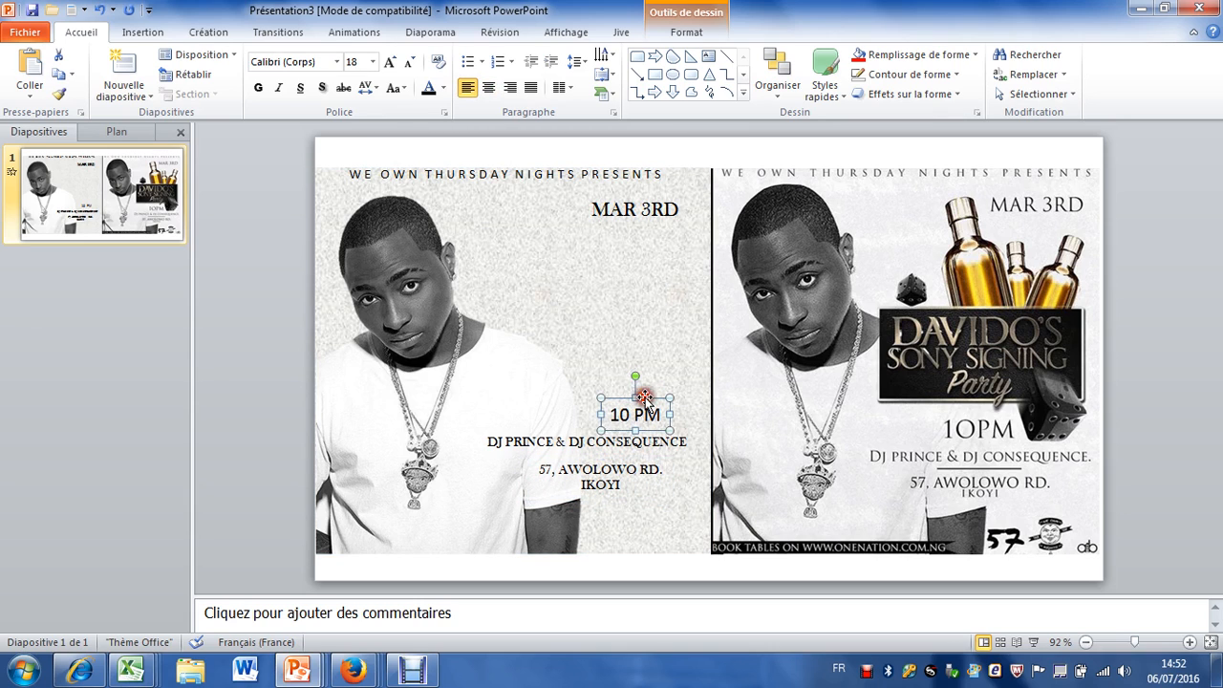
{"action": "left_click", "coordinate": [332, 60]}
{"action": "left_click", "coordinate": [324, 158]}
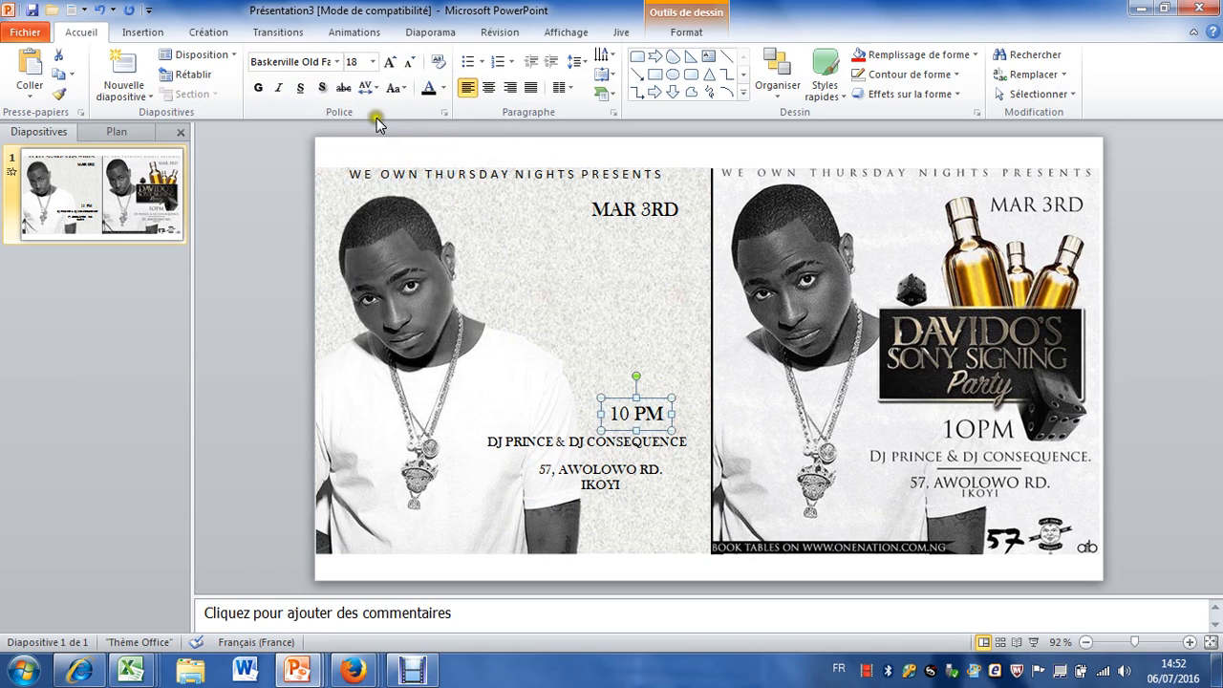
{"action": "left_click", "coordinate": [389, 62]}
{"action": "left_click", "coordinate": [389, 62]}
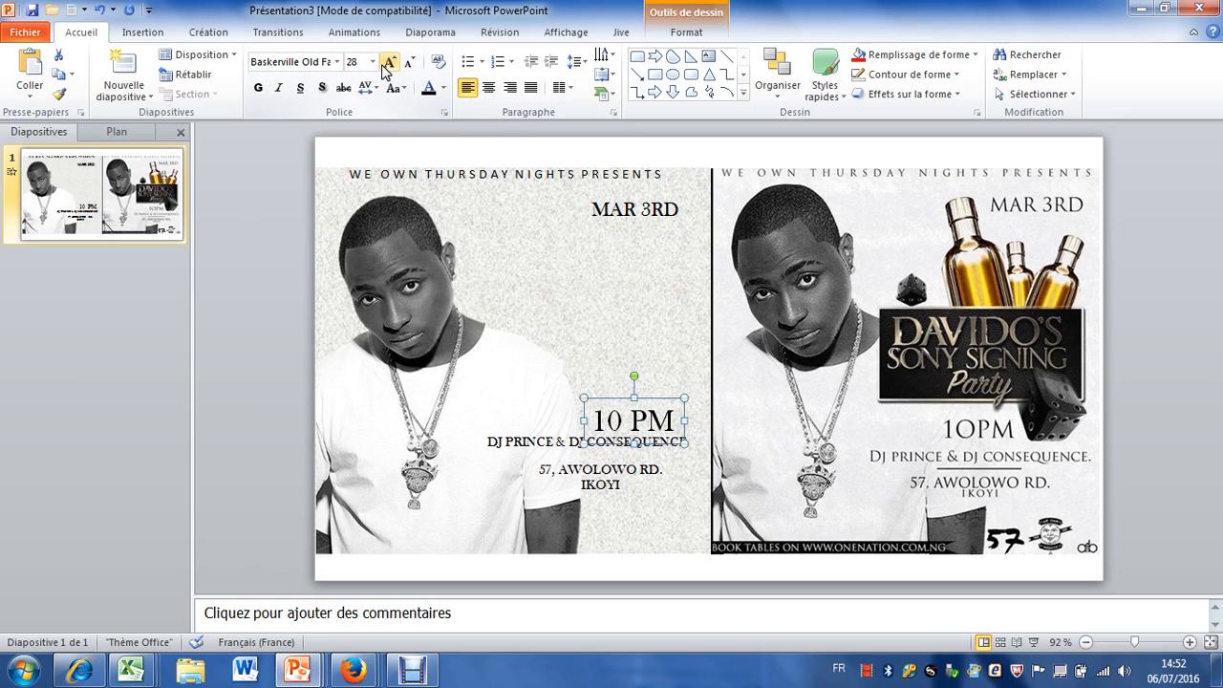
{"action": "left_click", "coordinate": [388, 62]}
Step: Nudge the "10 PM" text box left so it sits centred just above the DJ line
{"action": "key", "text": "Left"}
{"action": "key", "text": "Left"}
{"action": "key", "text": "Left"}
{"action": "key", "text": "Up"}
{"action": "key", "text": "Up"}
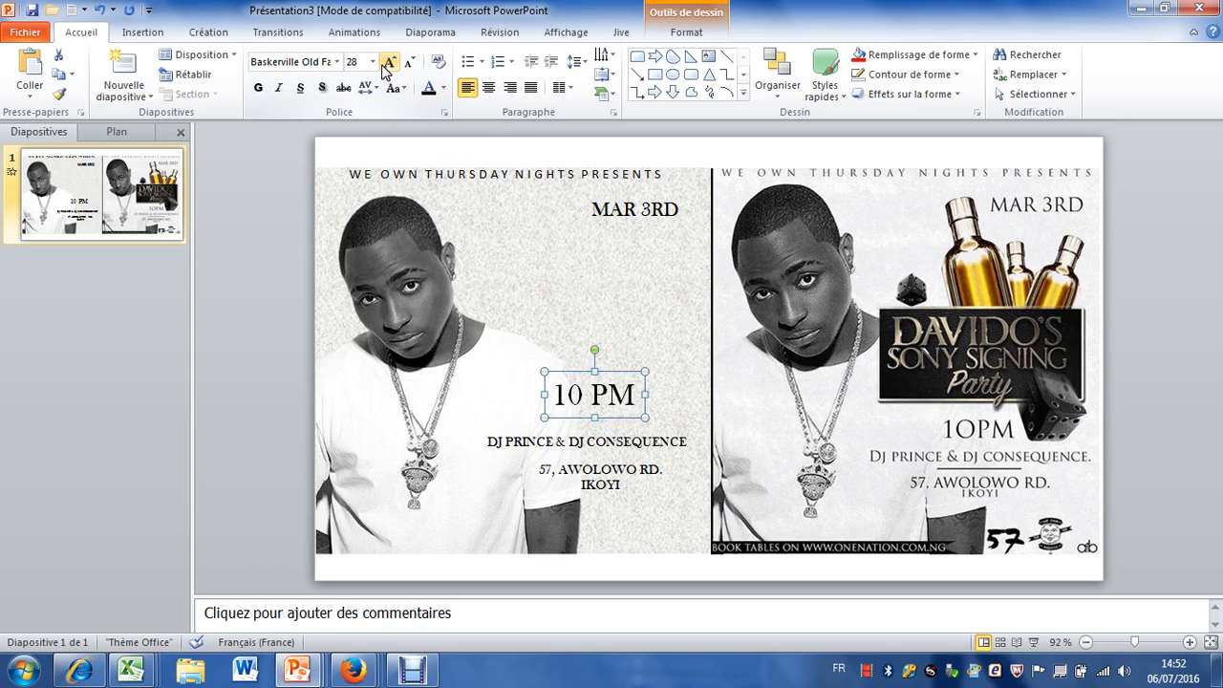
{"action": "key", "text": "Left"}
{"action": "key", "text": "Down"}
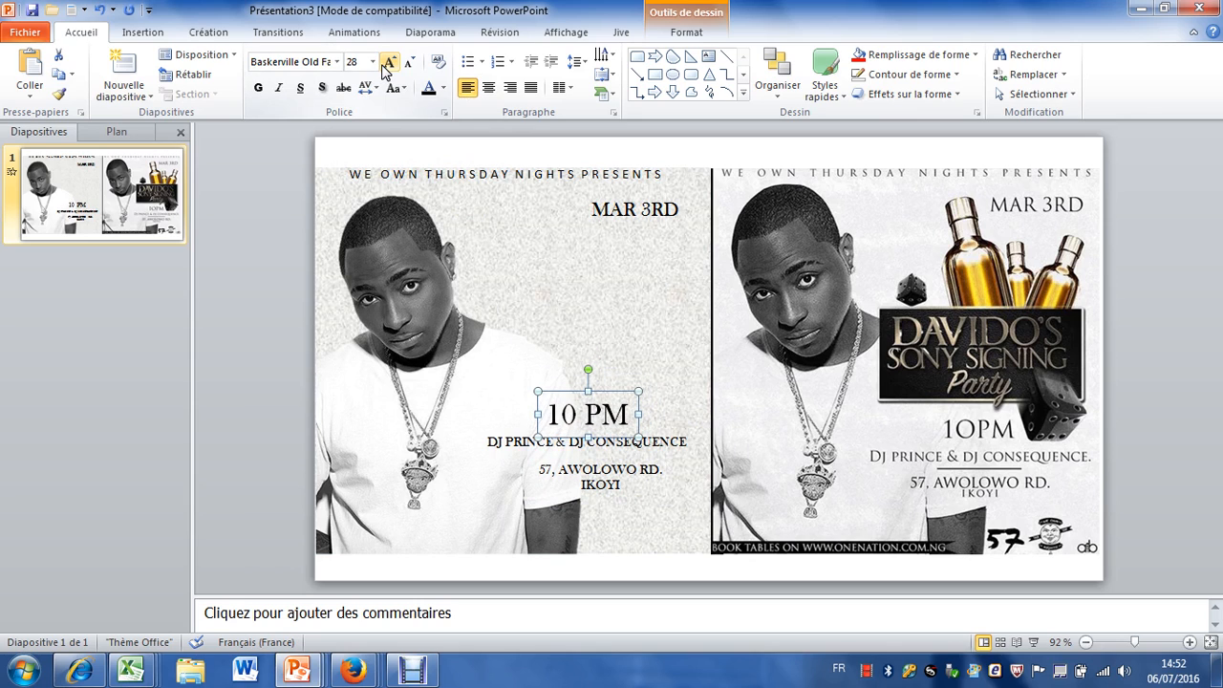
{"action": "left_click", "coordinate": [666, 143]}
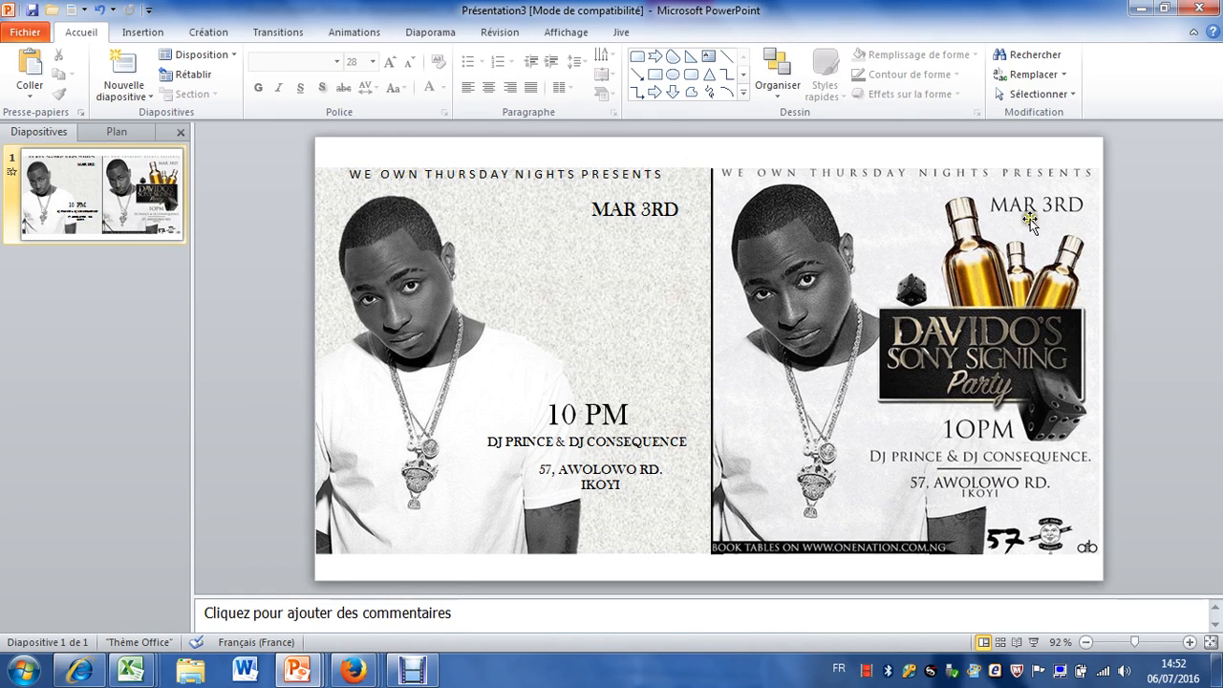
Step: Draw a slightly sloping straight line about 1.32" wide in the empty area above "10 PM"
{"action": "left_click", "coordinate": [143, 31]}
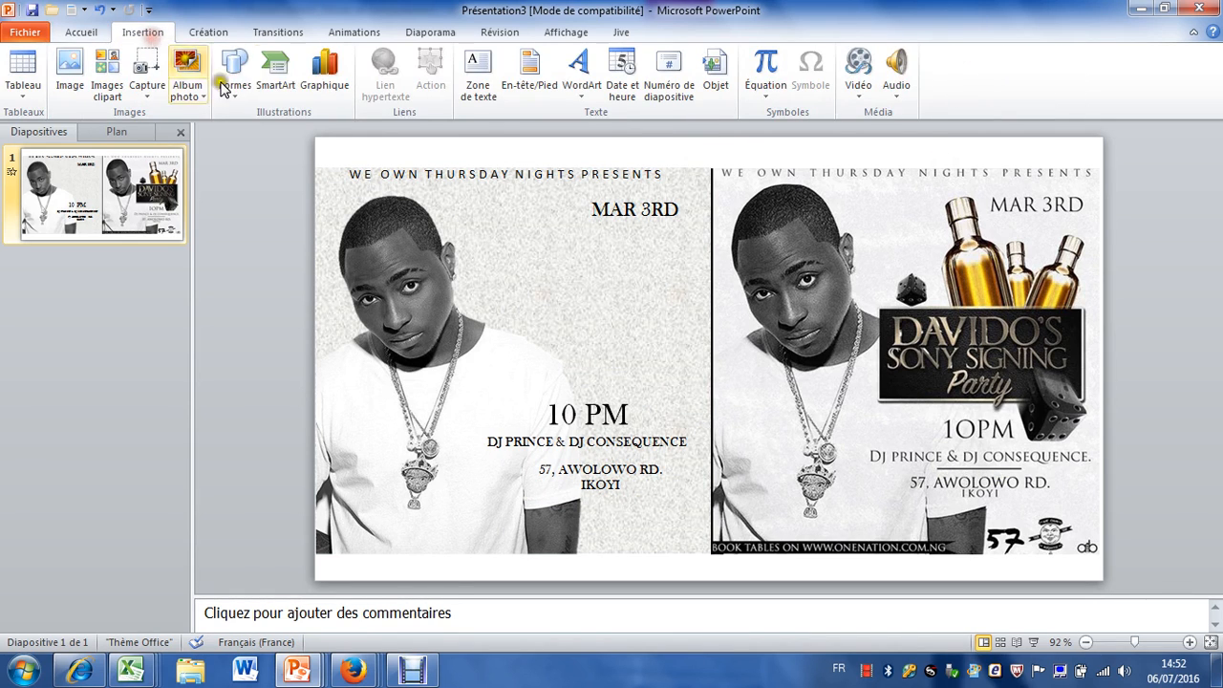
{"action": "left_click", "coordinate": [225, 86]}
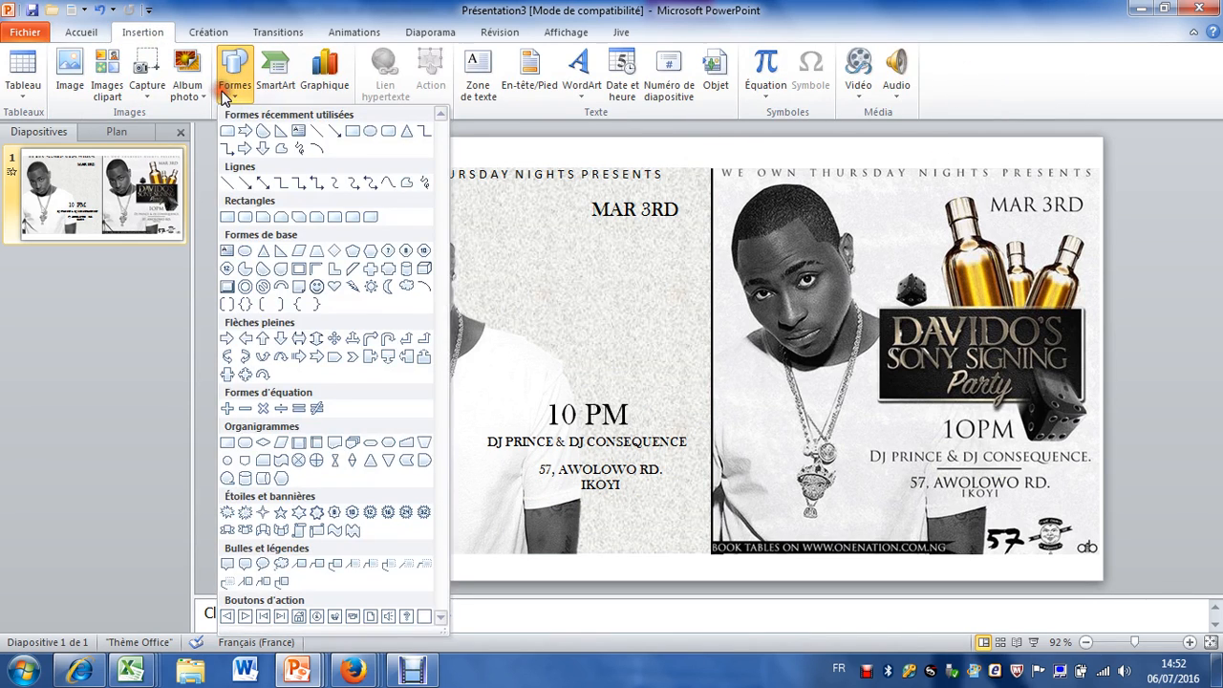
{"action": "left_click", "coordinate": [318, 138]}
{"action": "left_click_drag", "start_coordinate": [532, 319], "coordinate": [635, 346]}
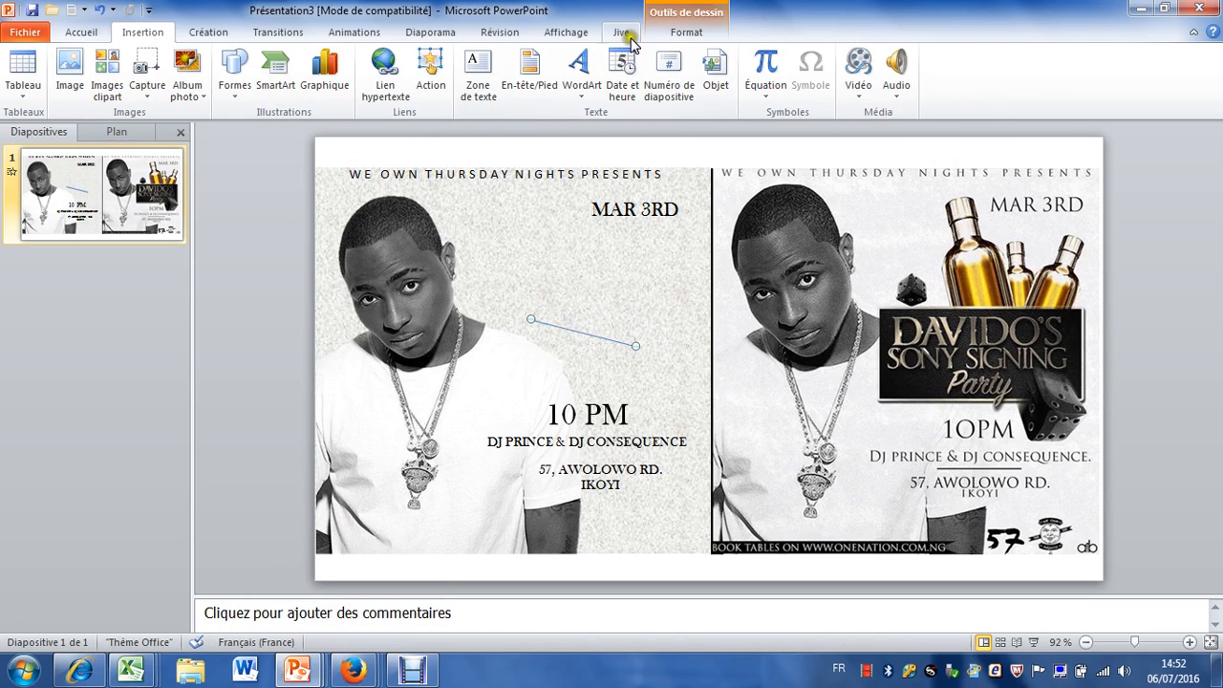
Step: Set the line's height to 0" to make it perfectly horizontal
{"action": "left_click", "coordinate": [684, 30]}
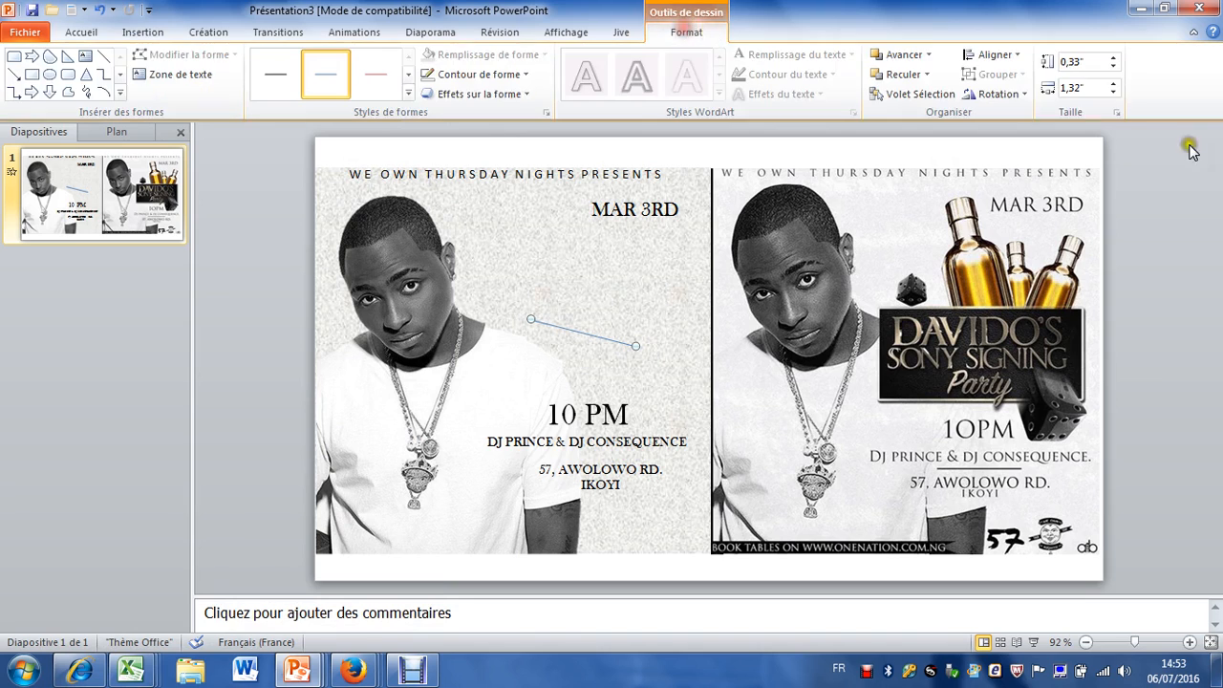
{"action": "left_click", "coordinate": [1113, 66]}
{"action": "left_click", "coordinate": [1113, 66]}
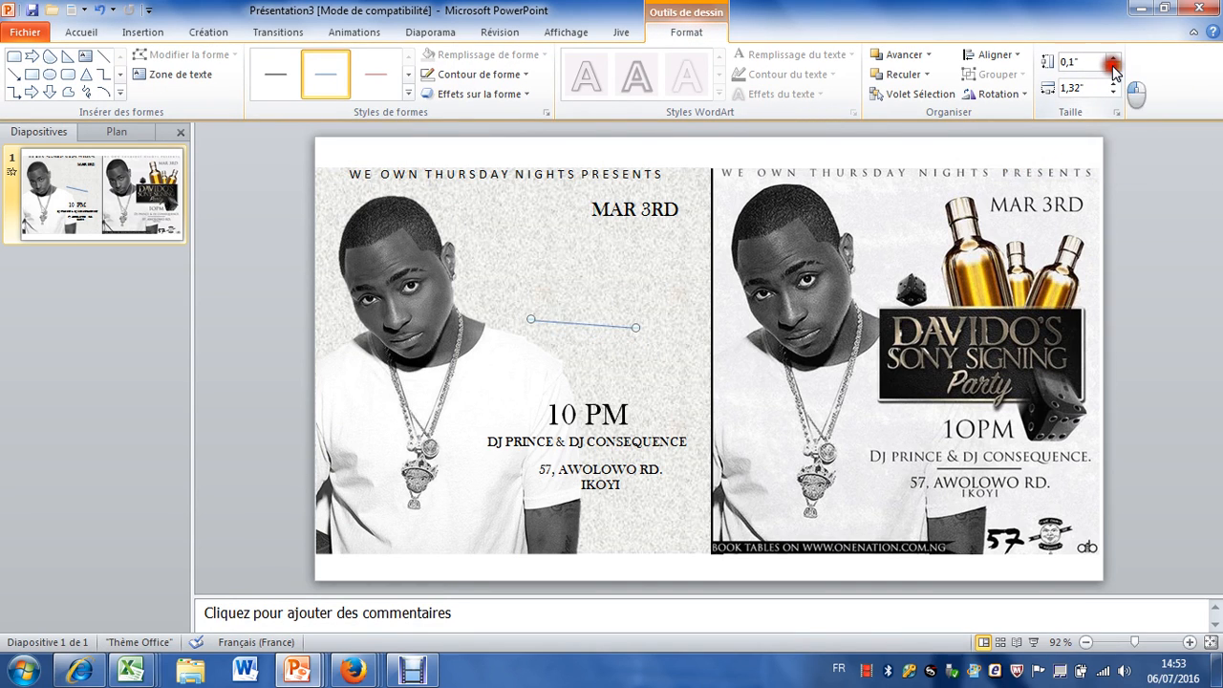
{"action": "left_click", "coordinate": [1112, 66]}
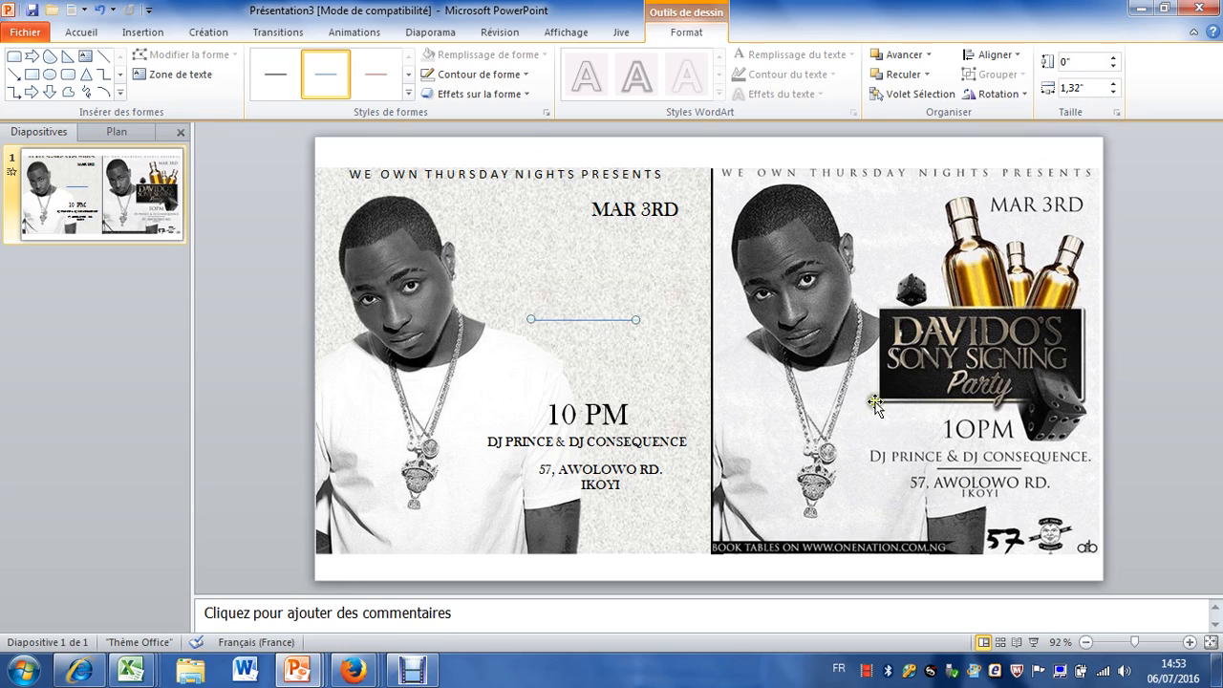
Step: Format the line with a black outline and a thickness of 1½ pt
{"action": "left_click", "coordinate": [474, 76]}
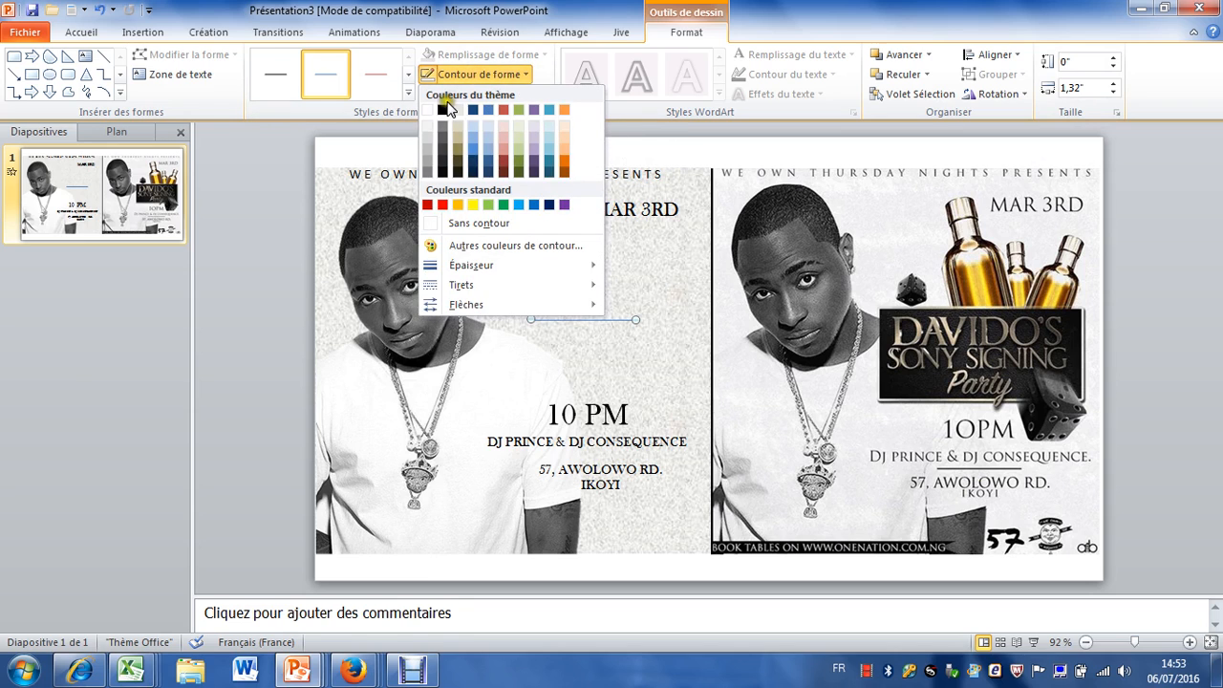
{"action": "left_click", "coordinate": [444, 110]}
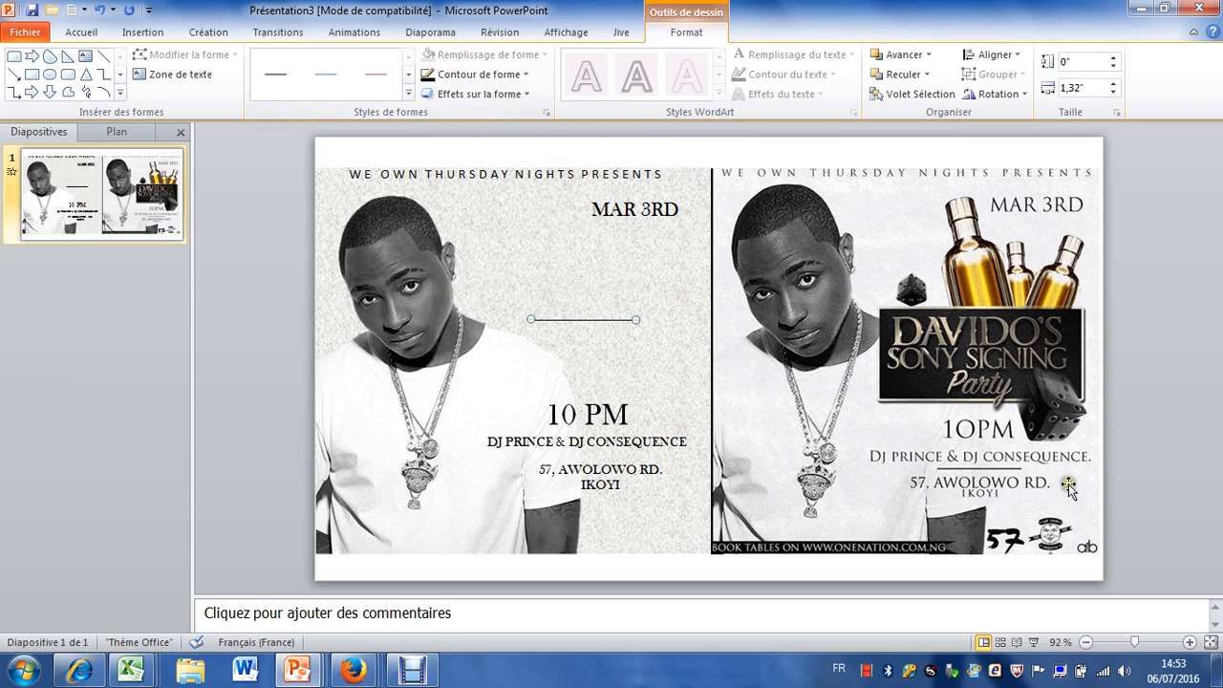
{"action": "left_click", "coordinate": [471, 71]}
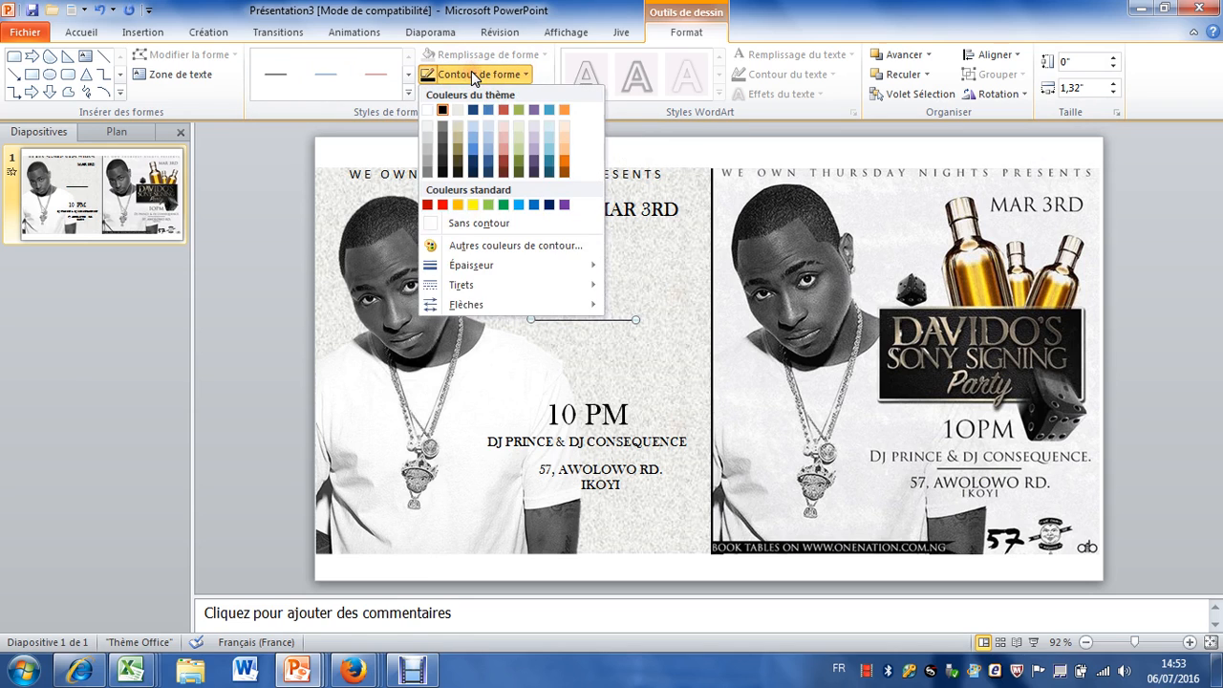
{"action": "mouse_move", "coordinate": [499, 262]}
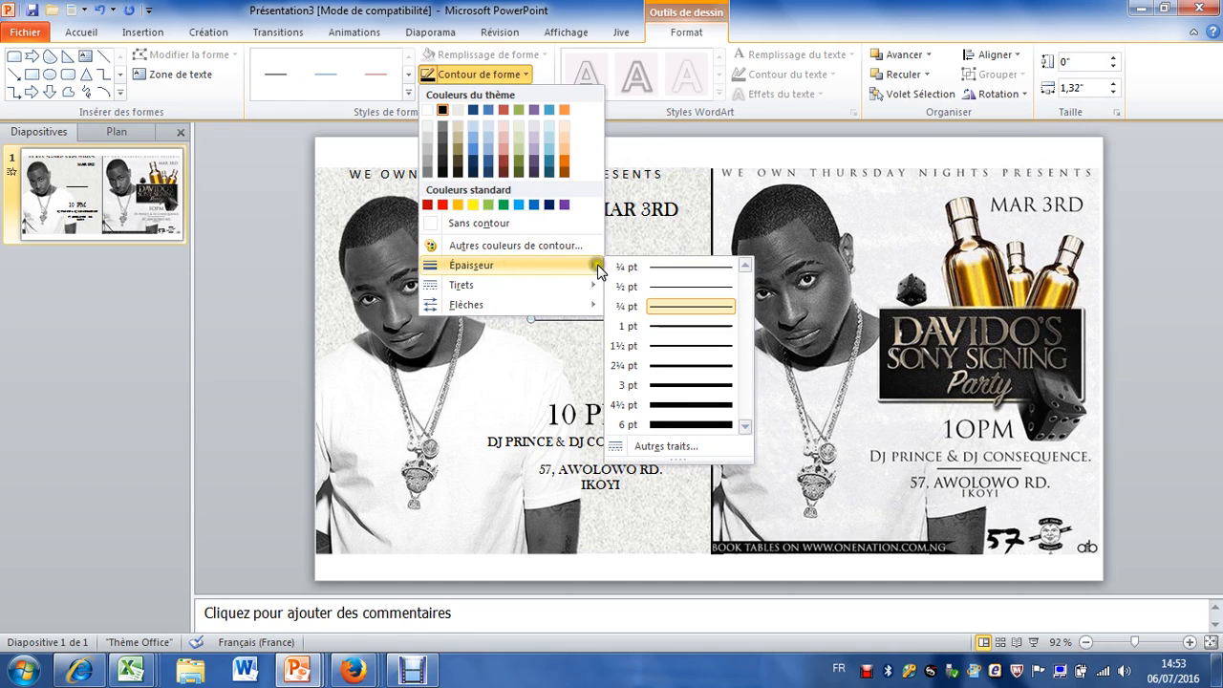
{"action": "left_click", "coordinate": [698, 347]}
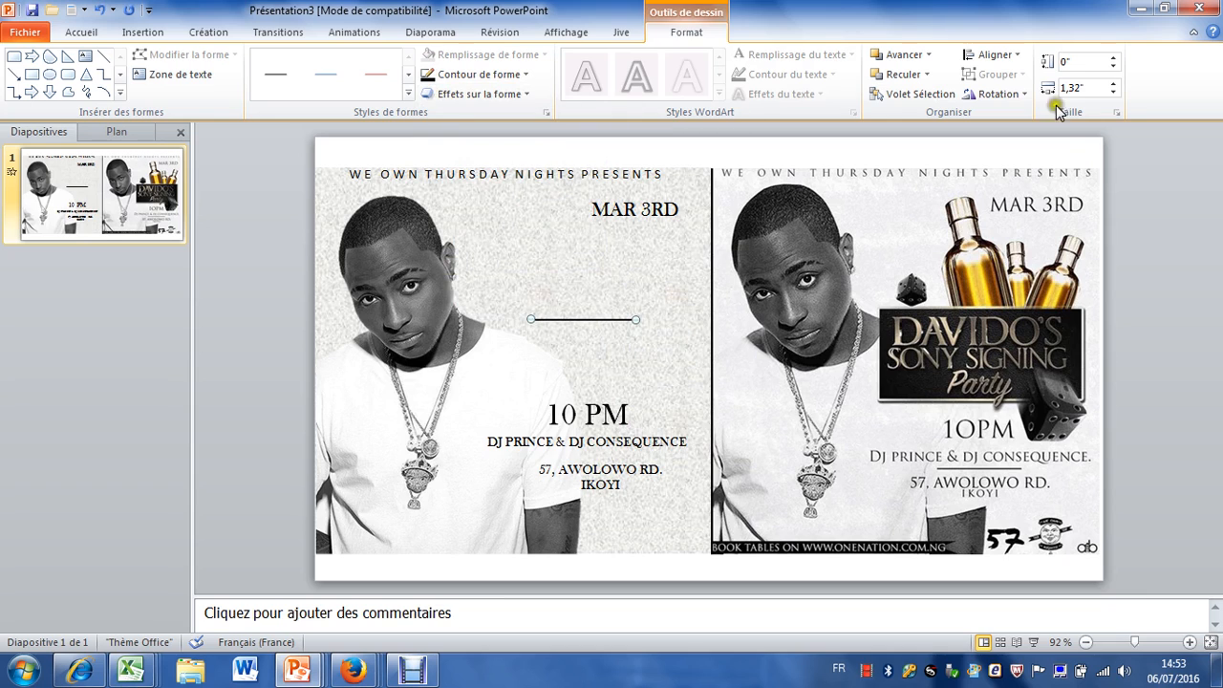
Step: Shorten the line to 1" wide and move it between the DJ line and the venue address
{"action": "left_click", "coordinate": [1114, 92]}
{"action": "left_click", "coordinate": [1114, 93]}
{"action": "left_click", "coordinate": [1113, 92]}
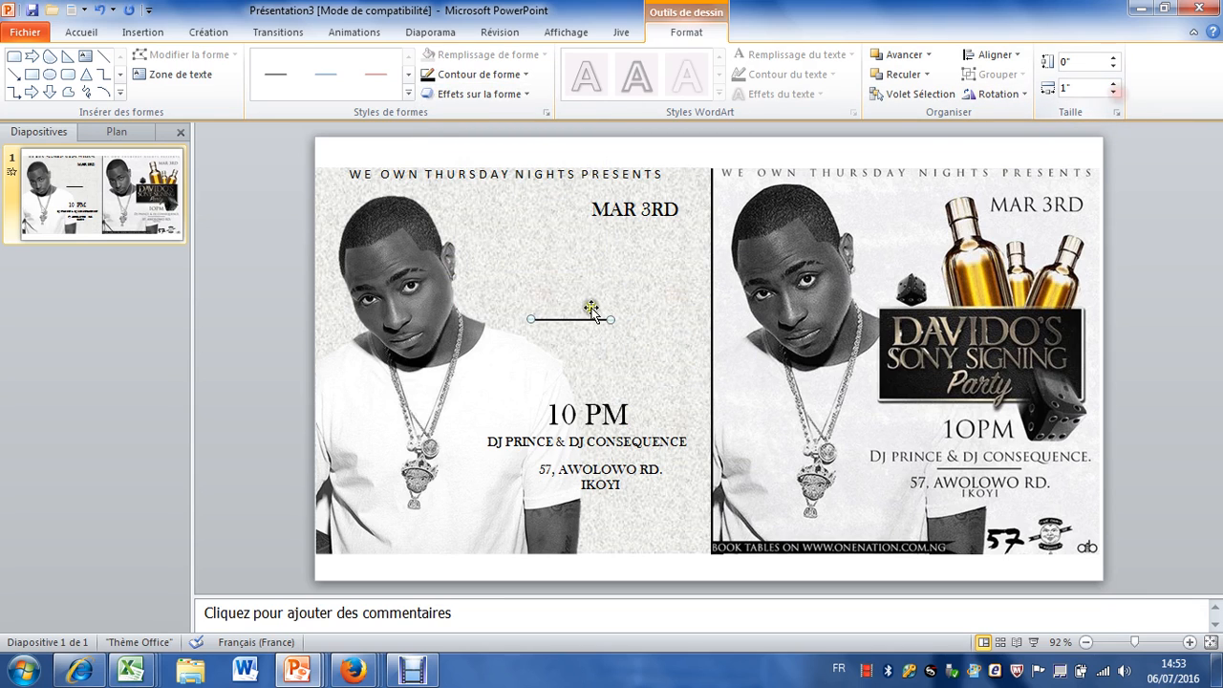
{"action": "left_click_drag", "start_coordinate": [596, 322], "coordinate": [615, 457]}
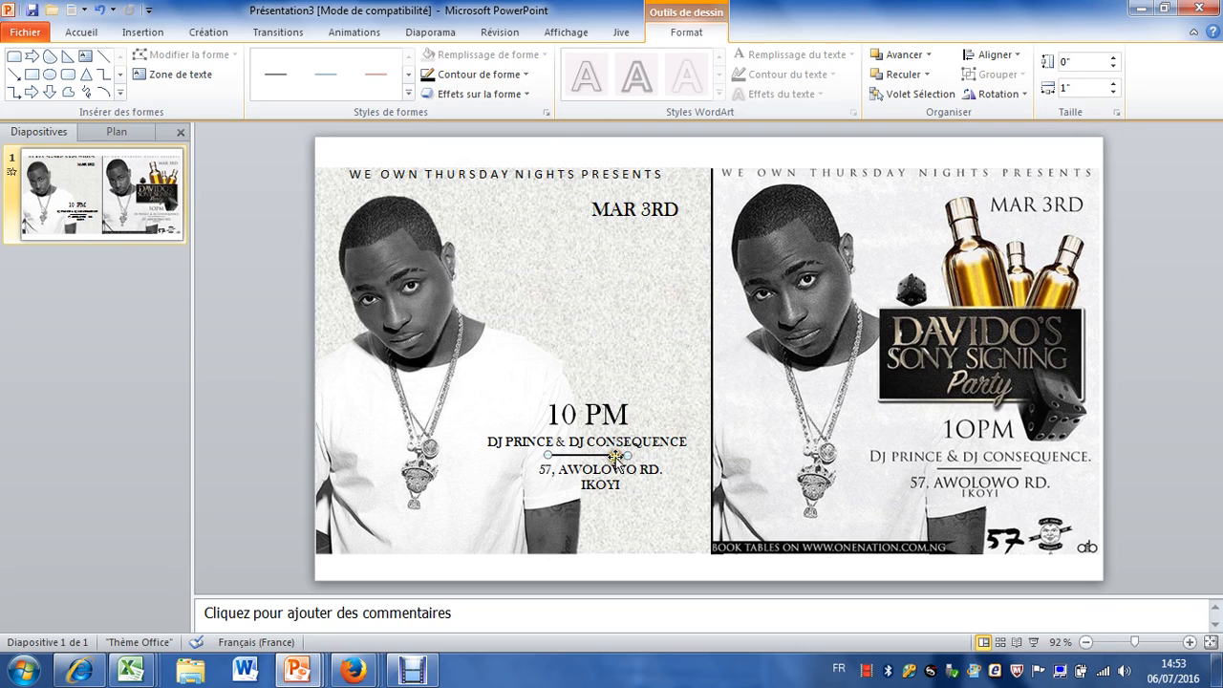
{"action": "left_click", "coordinate": [635, 570]}
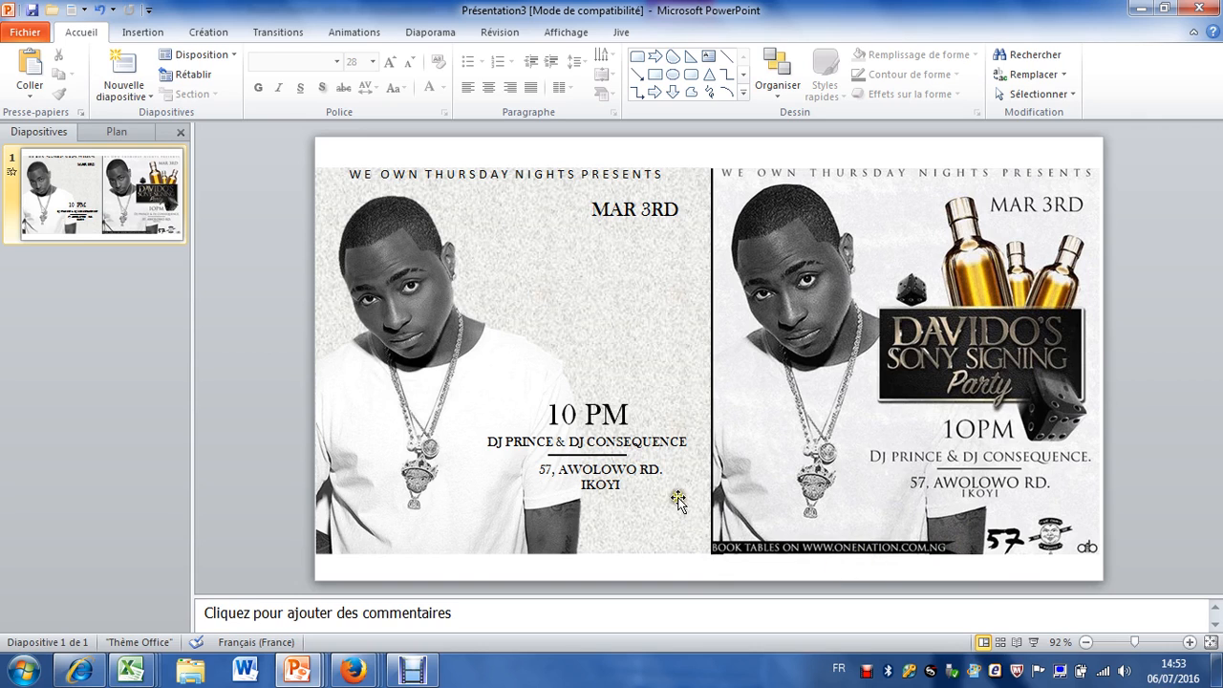
Step: Draw a notched right block arrow about 4.49" wide and 0.58" high across the portrait's face
{"action": "left_click", "coordinate": [125, 34]}
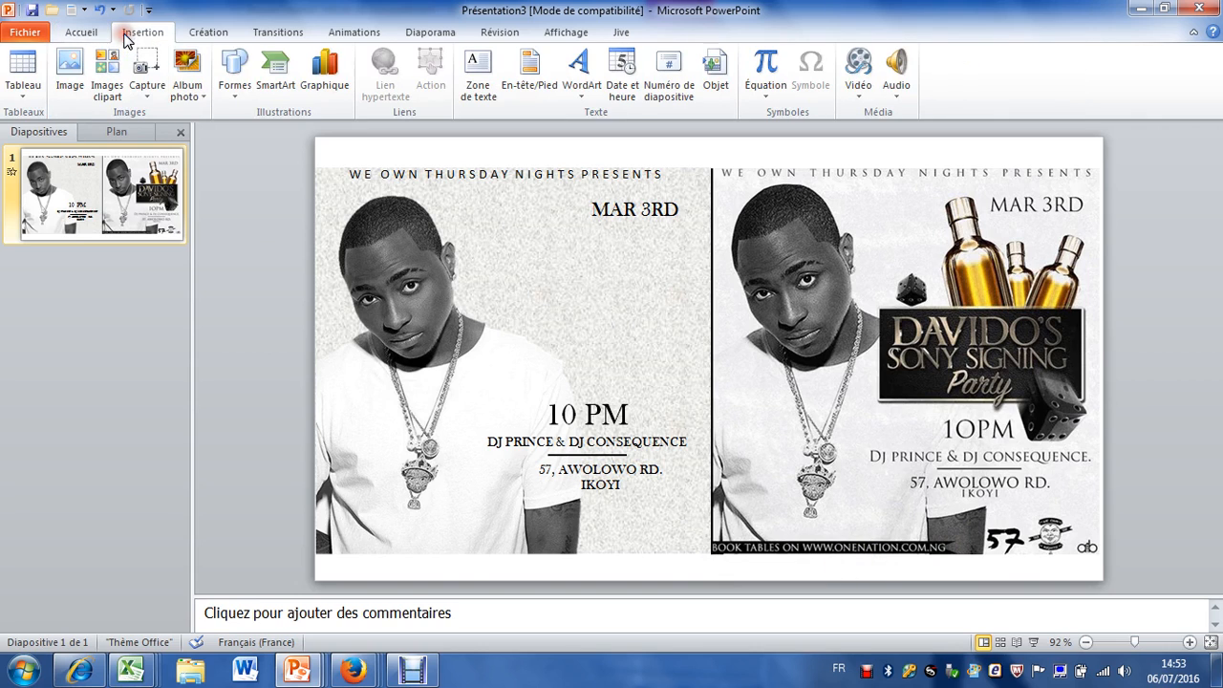
{"action": "left_click", "coordinate": [234, 68]}
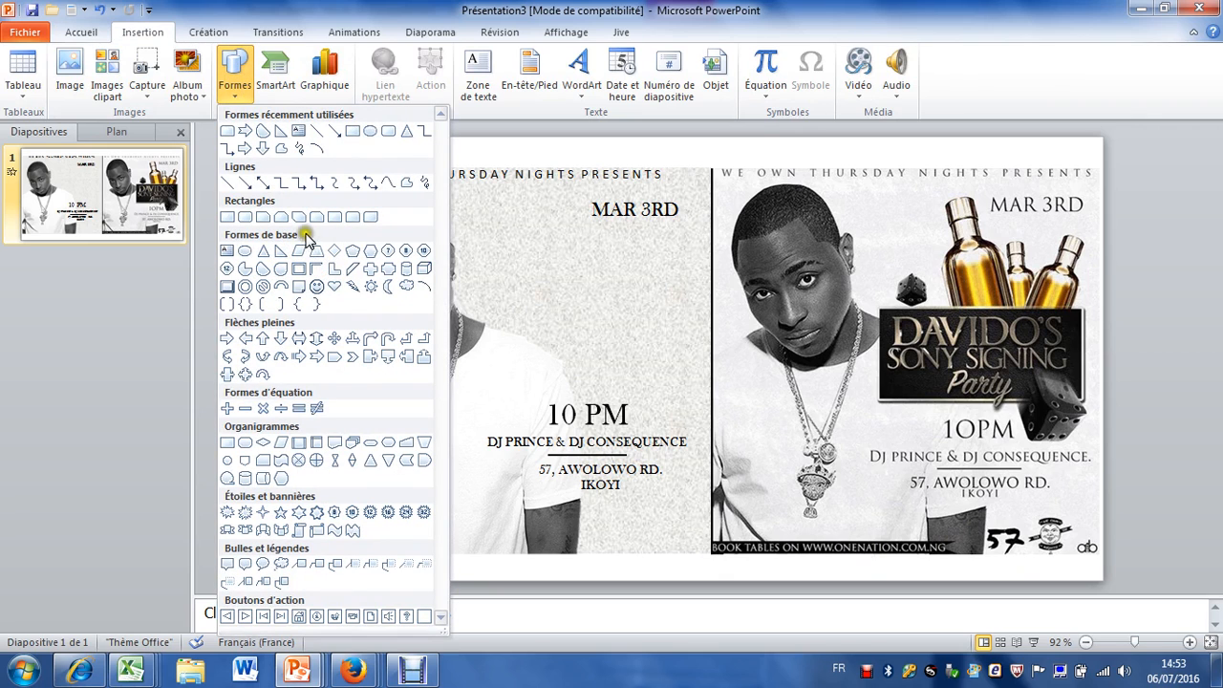
{"action": "left_click", "coordinate": [317, 356]}
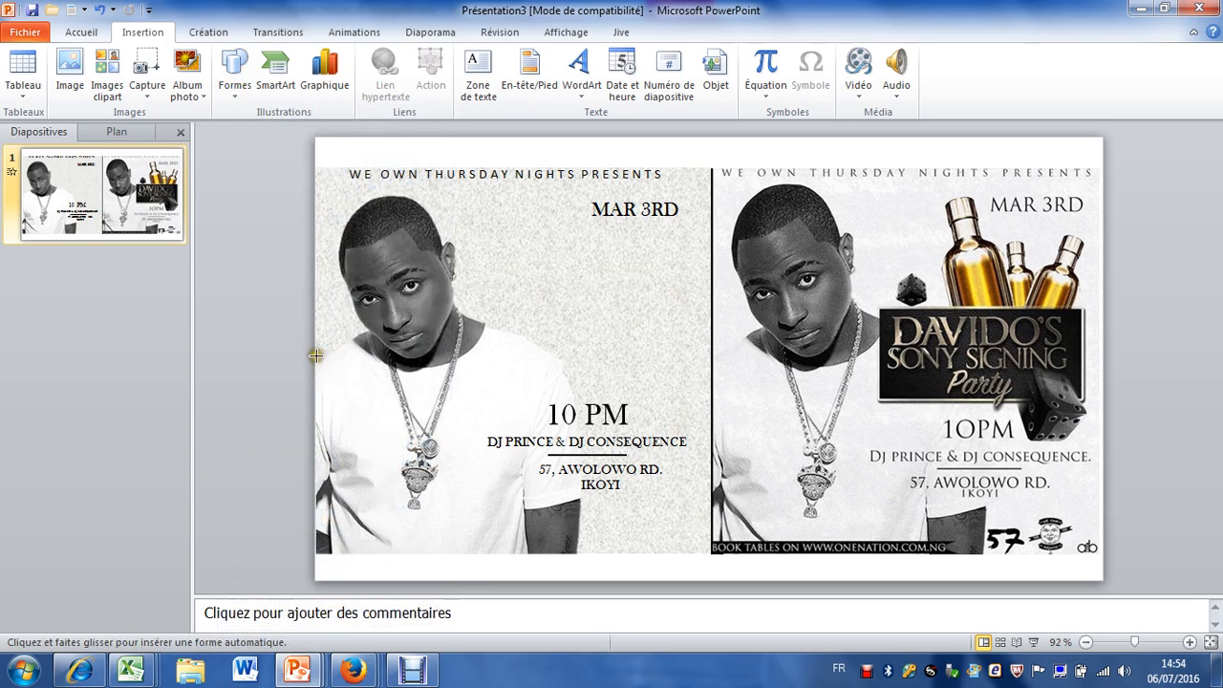
{"action": "left_click_drag", "start_coordinate": [322, 282], "coordinate": [669, 326]}
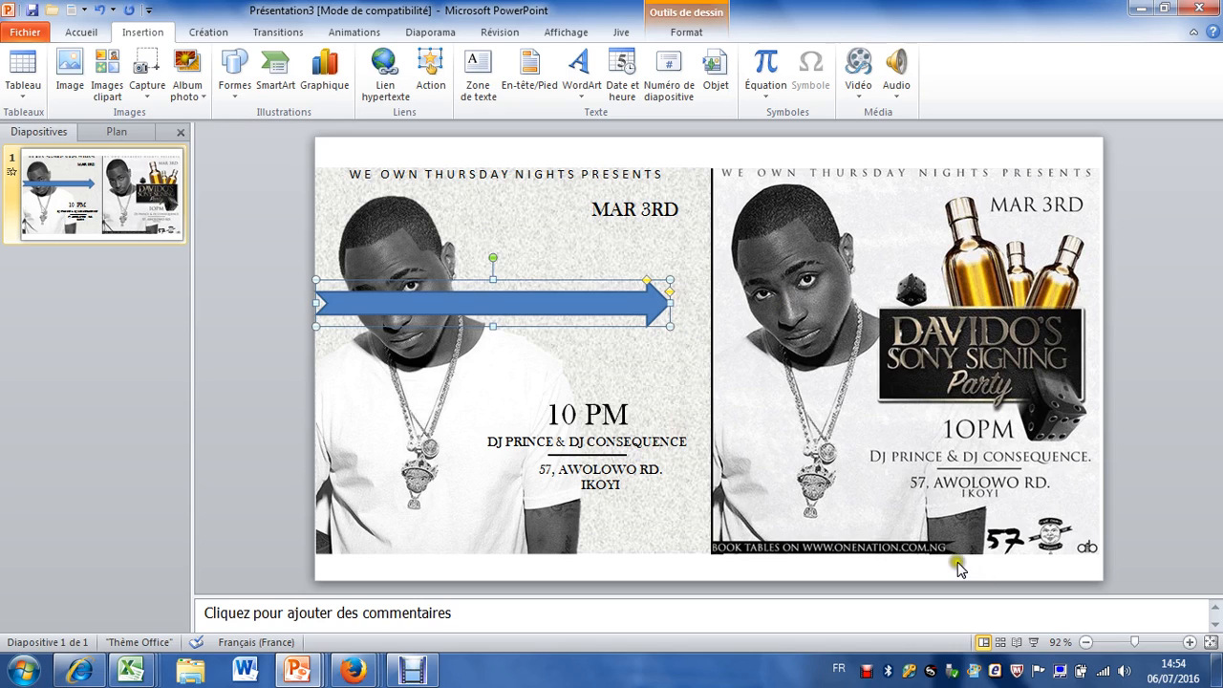
Step: Flip the notched arrow horizontally so it points left
{"action": "left_click", "coordinate": [688, 32]}
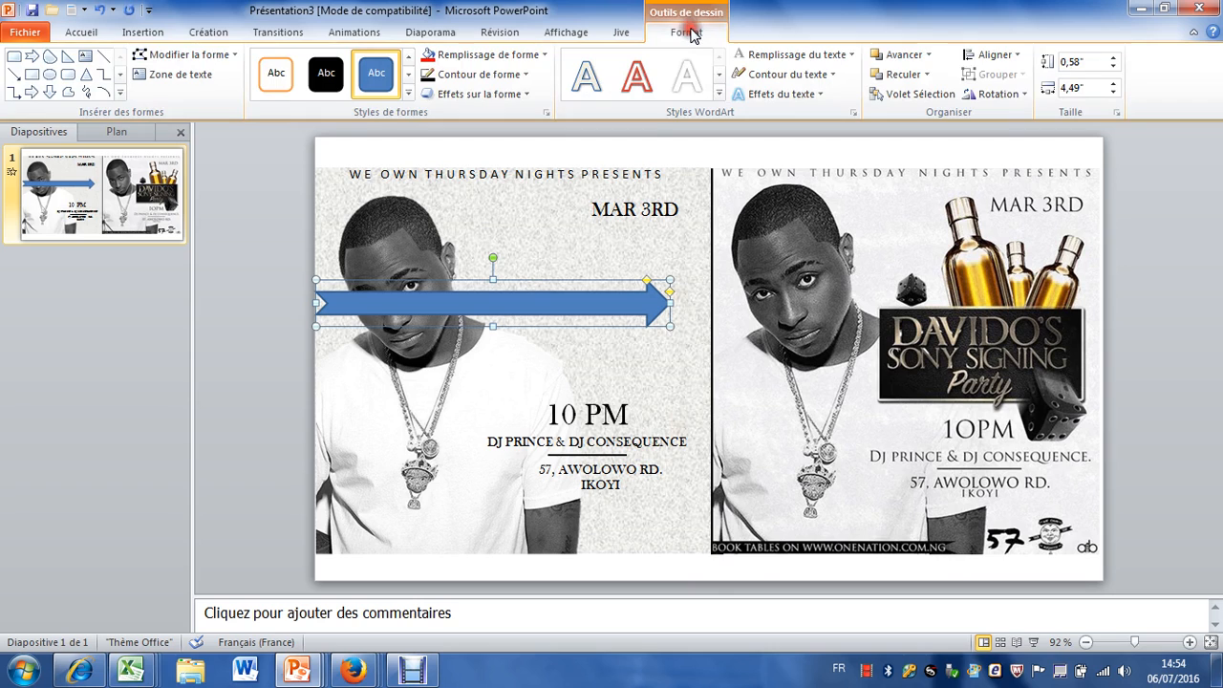
{"action": "left_click", "coordinate": [1018, 95]}
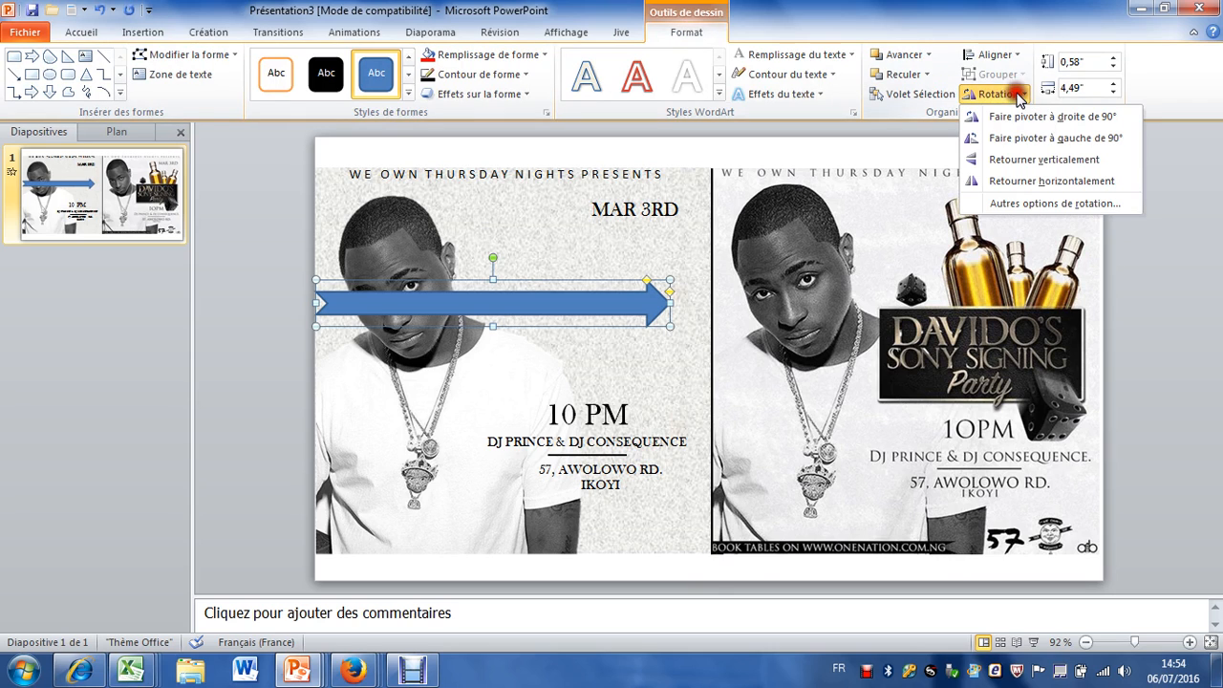
{"action": "left_click", "coordinate": [1023, 182]}
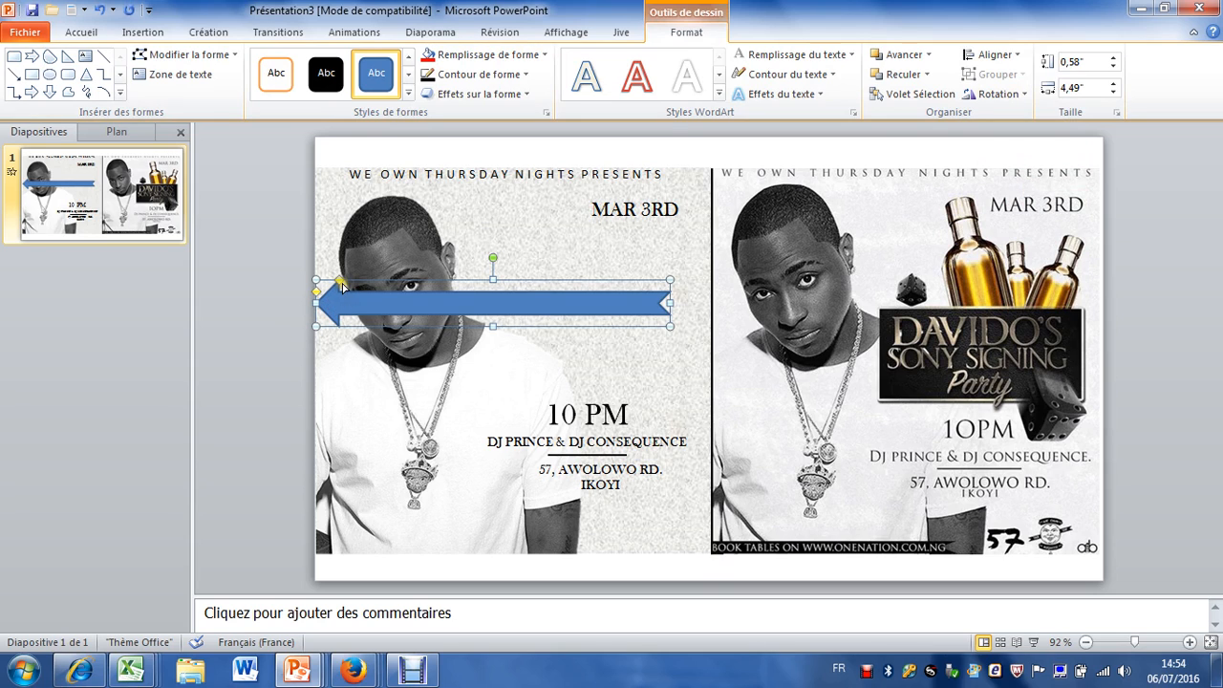
Step: Adjust the arrow's head shape, leaving the arrowhead slightly longer than its original length
{"action": "left_click_drag", "start_coordinate": [339, 280], "coordinate": [310, 284]}
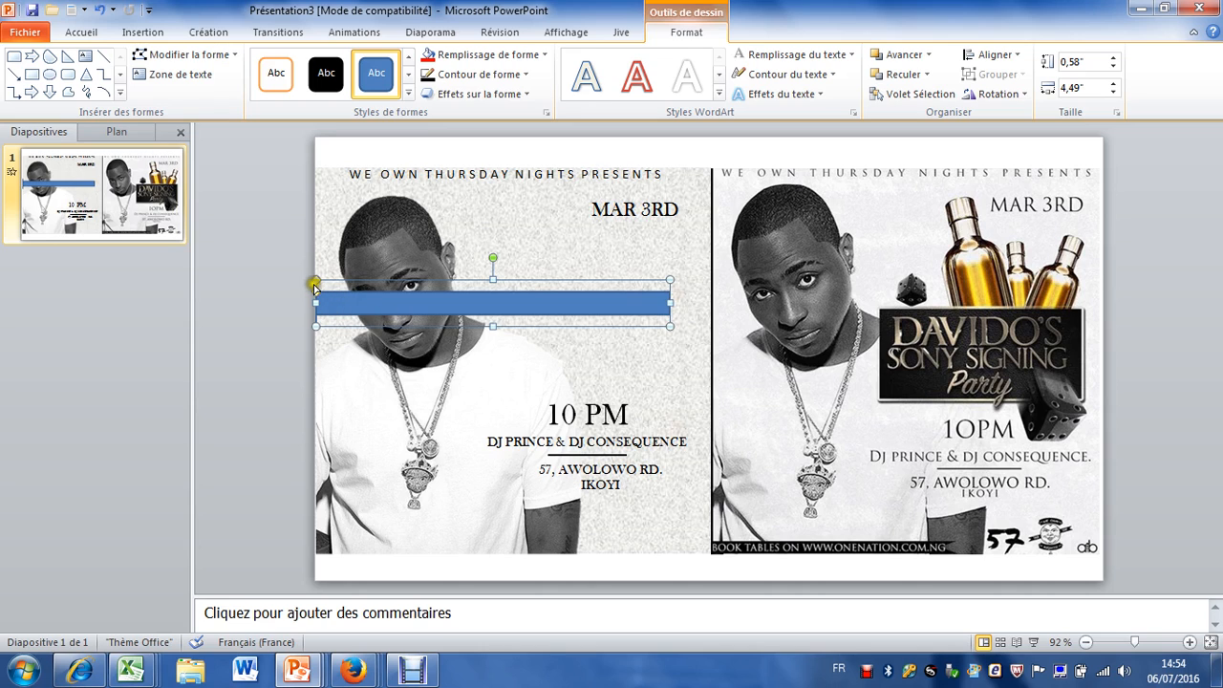
{"action": "mouse_move", "coordinate": [317, 284]}
{"action": "left_mouse_down"}
{"action": "mouse_move", "coordinate": [343, 284]}
{"action": "mouse_move", "coordinate": [312, 282]}
{"action": "left_mouse_up"}
{"action": "mouse_move", "coordinate": [321, 285]}
{"action": "left_mouse_down"}
{"action": "mouse_move", "coordinate": [361, 296]}
{"action": "mouse_move", "coordinate": [344, 283]}
{"action": "left_mouse_up"}
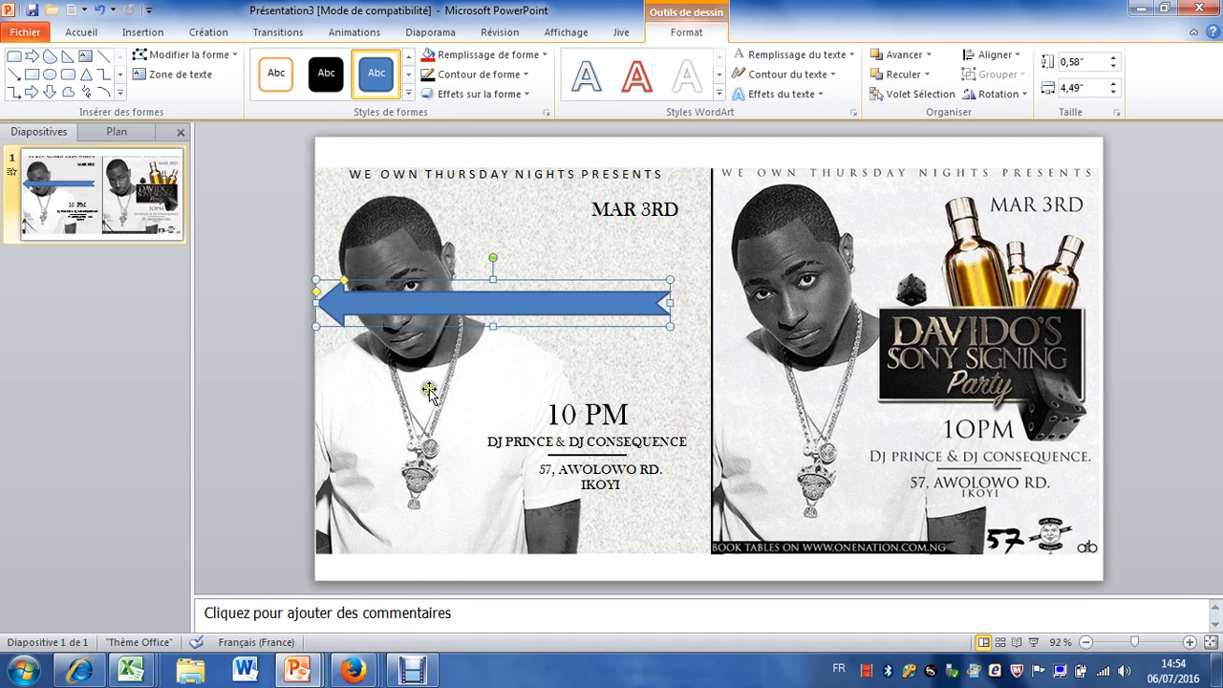
Step: Move the arrow to the portrait's bottom edge, shorten it to about 3.52" wide and nudge it slightly down
{"action": "left_click_drag", "start_coordinate": [425, 304], "coordinate": [402, 544]}
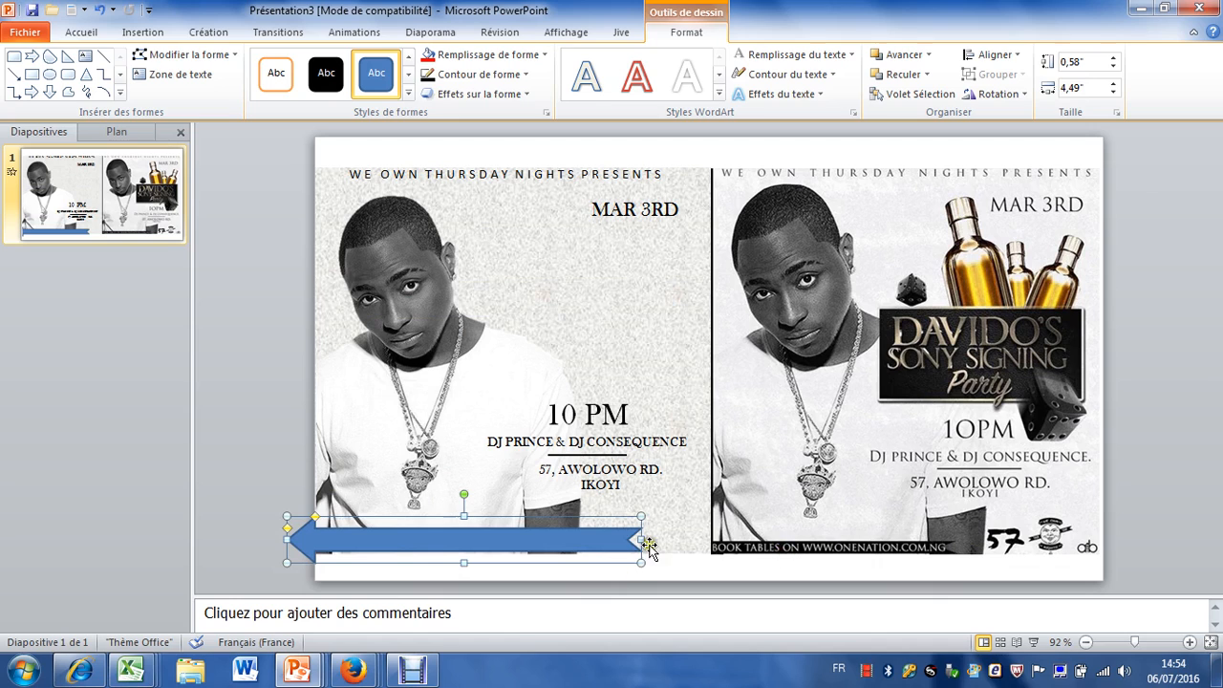
{"action": "left_click_drag", "start_coordinate": [638, 540], "coordinate": [564, 549]}
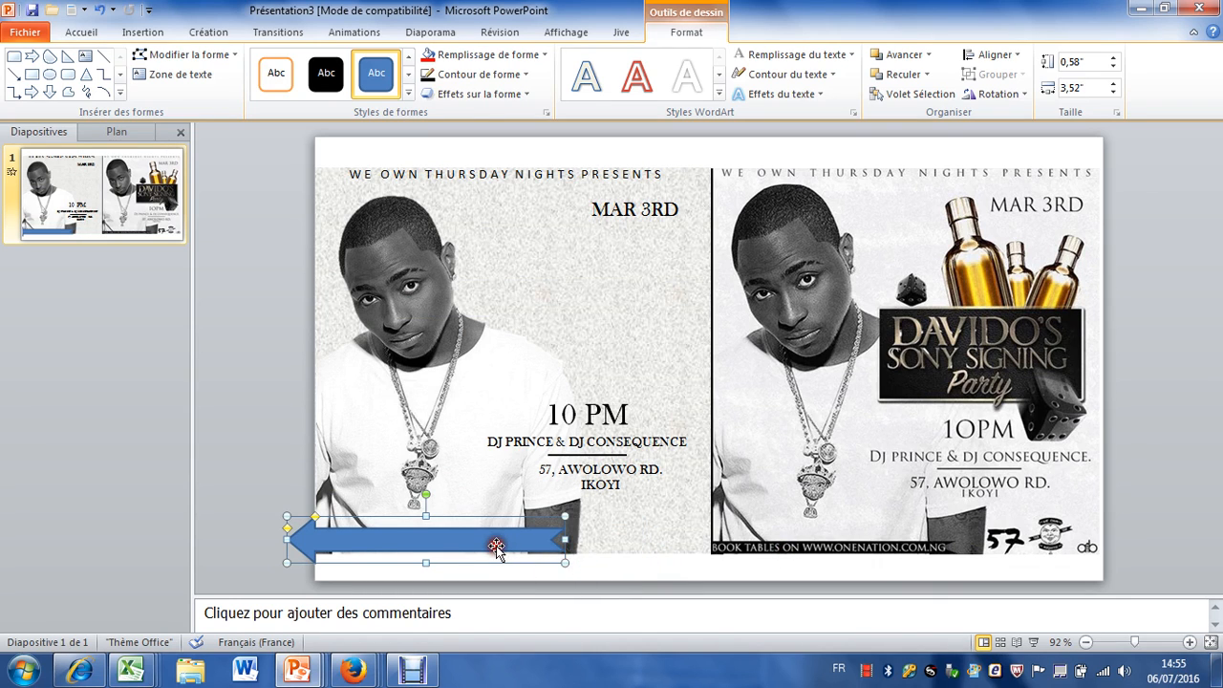
{"action": "key", "text": "Down"}
{"action": "key", "text": "Up"}
{"action": "key", "text": "ctrl+Down"}
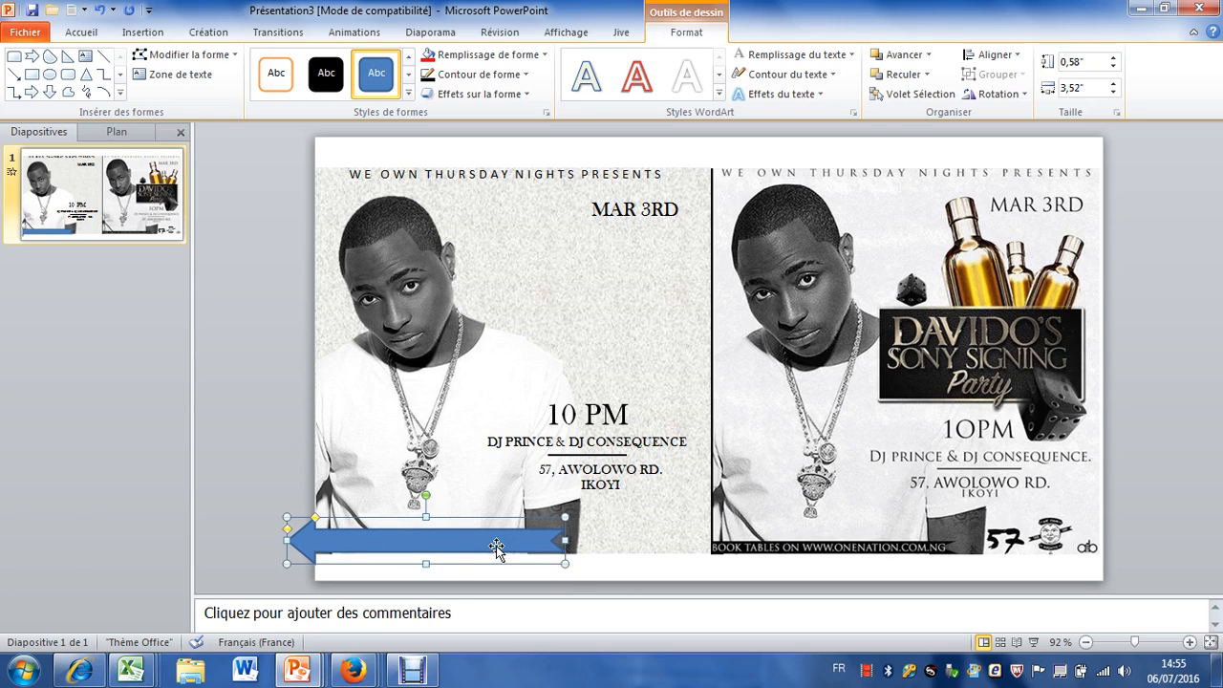
{"action": "key", "text": "ctrl+Down"}
{"action": "key", "text": "ctrl+Down"}
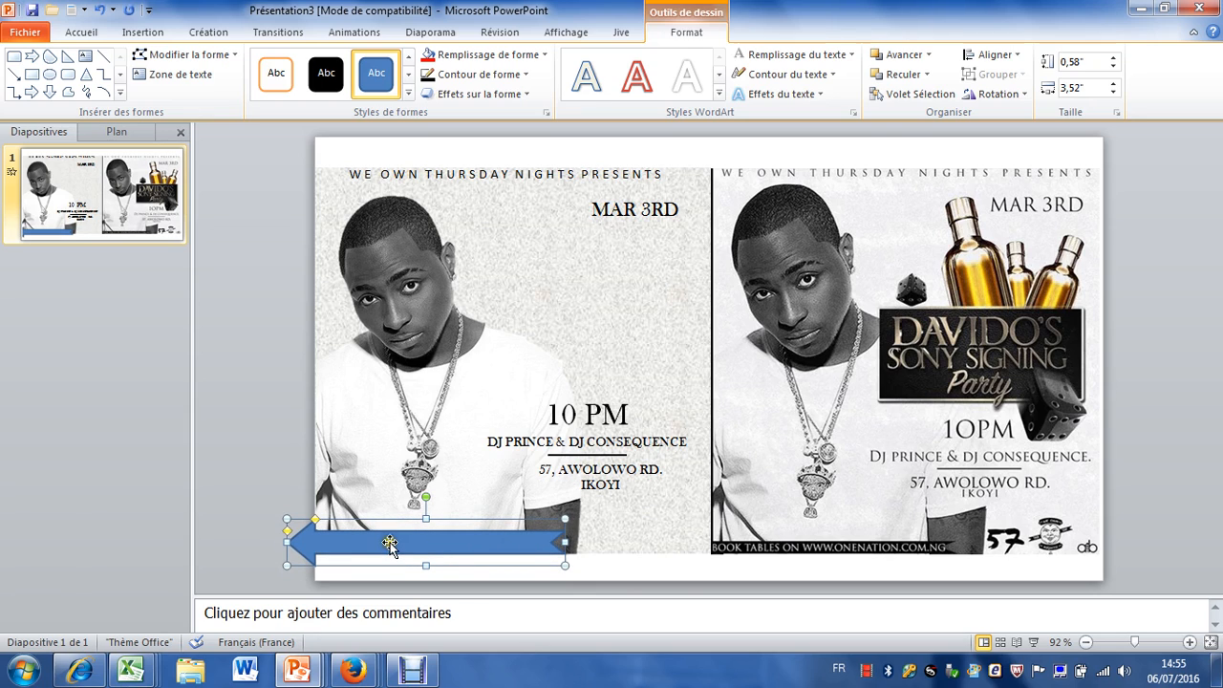
Step: Fill the notched arrow with black and remove its outline
{"action": "left_click", "coordinate": [442, 55]}
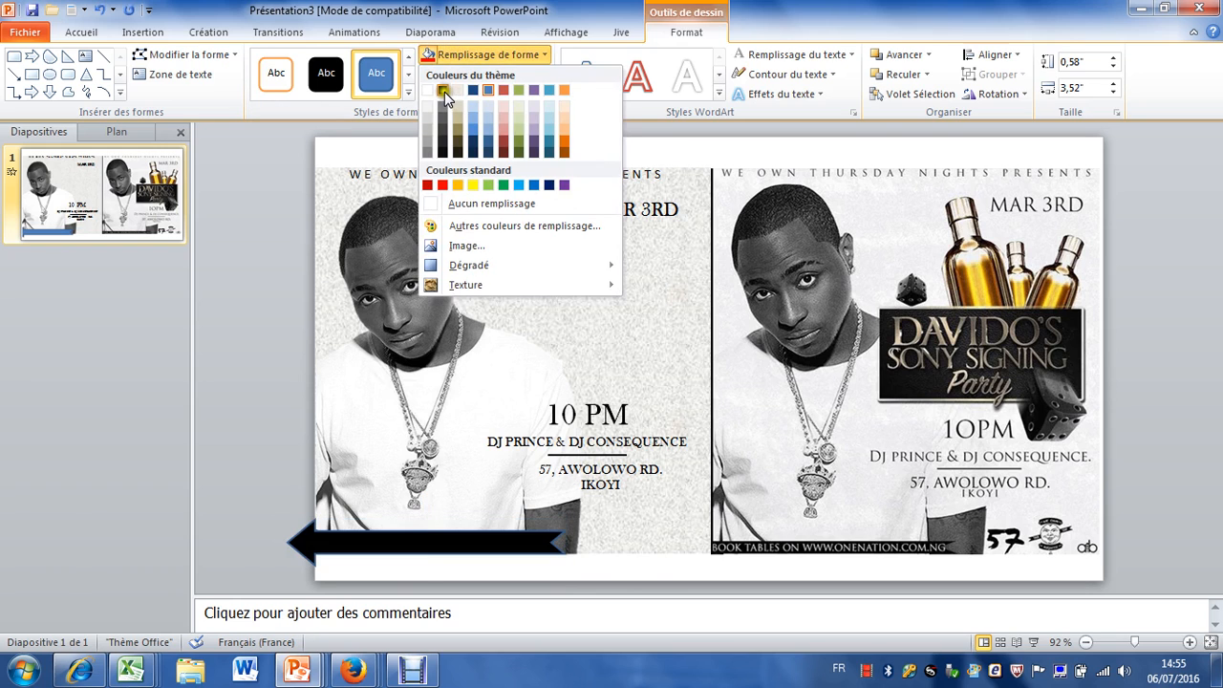
{"action": "left_click", "coordinate": [444, 91]}
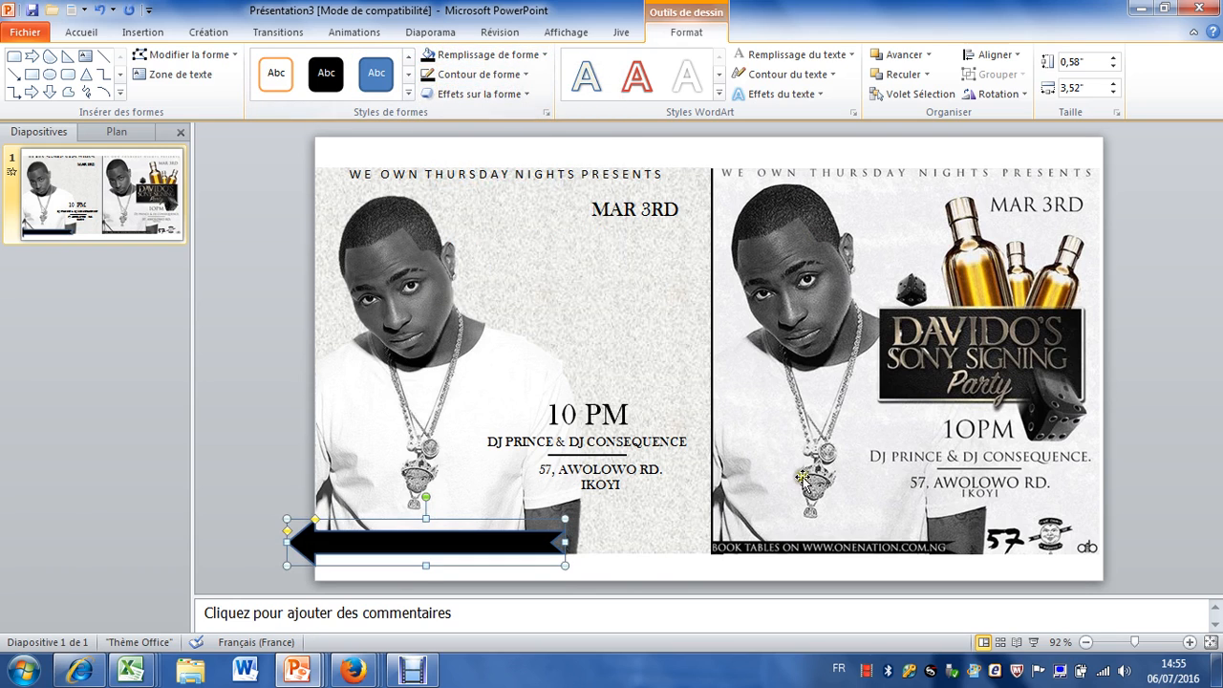
{"action": "left_click", "coordinate": [506, 75]}
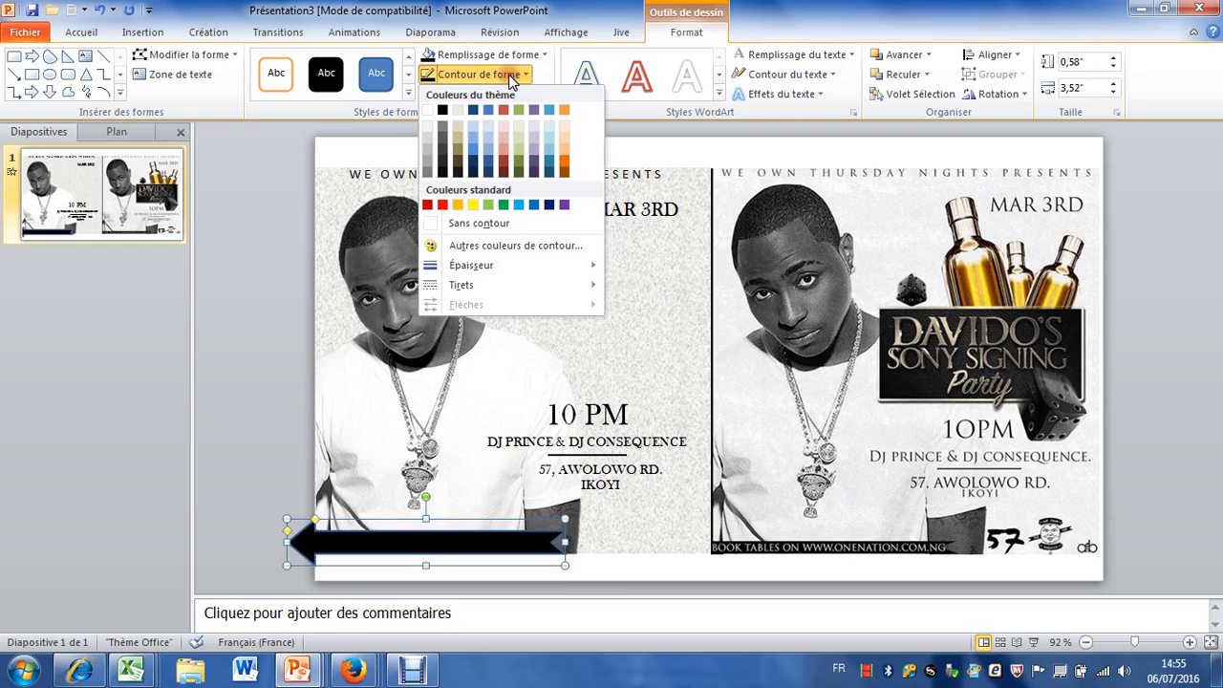
{"action": "left_click", "coordinate": [465, 224]}
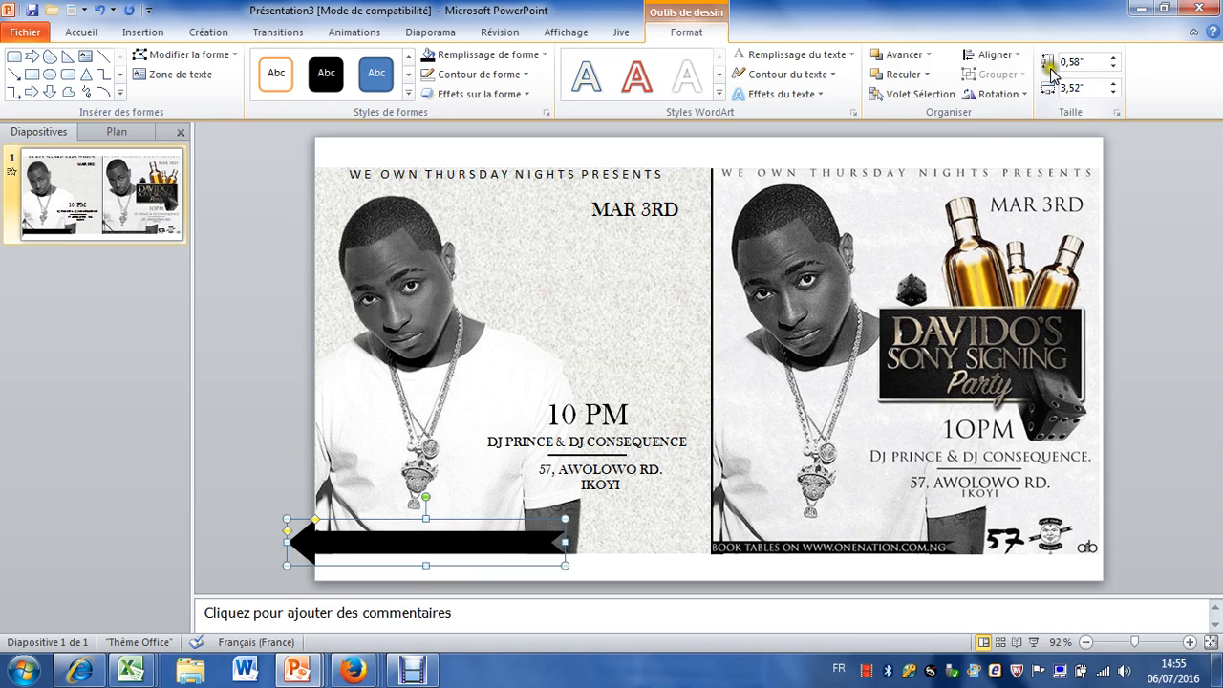
Step: Set the black arrow's height to 0.5" and nudge it so its bar lines up with the portrait's bottom edge
{"action": "left_click", "coordinate": [1116, 68]}
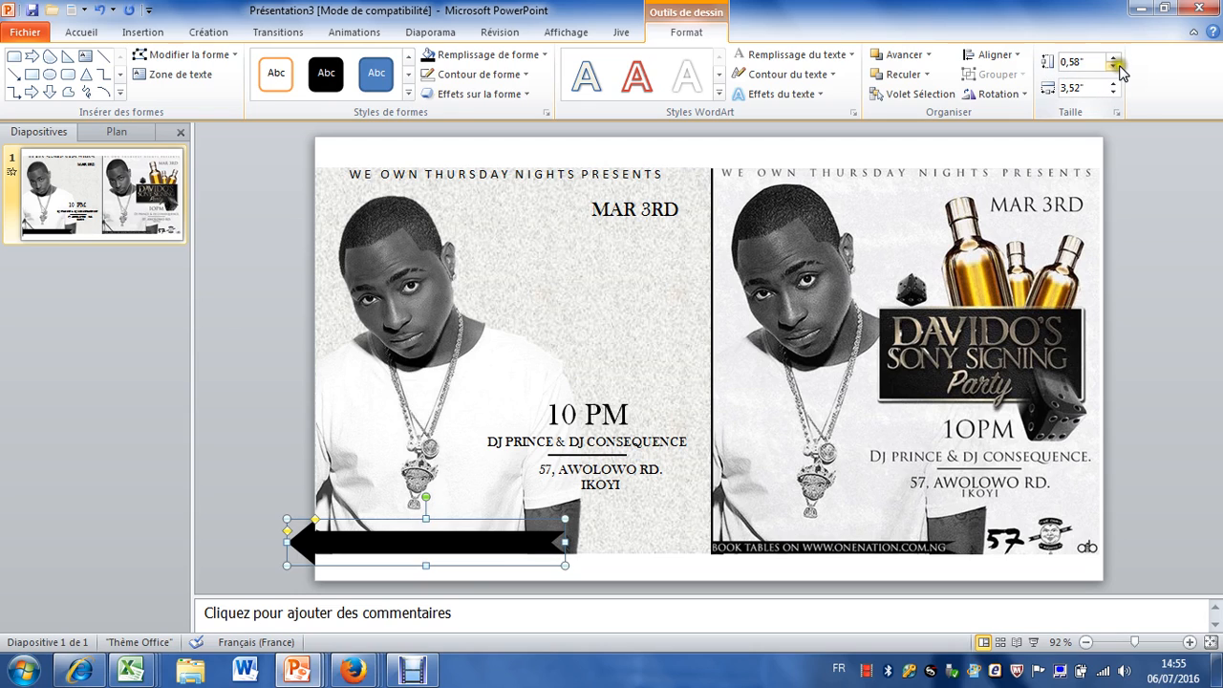
{"action": "key", "text": "Down"}
{"action": "key", "text": "Down"}
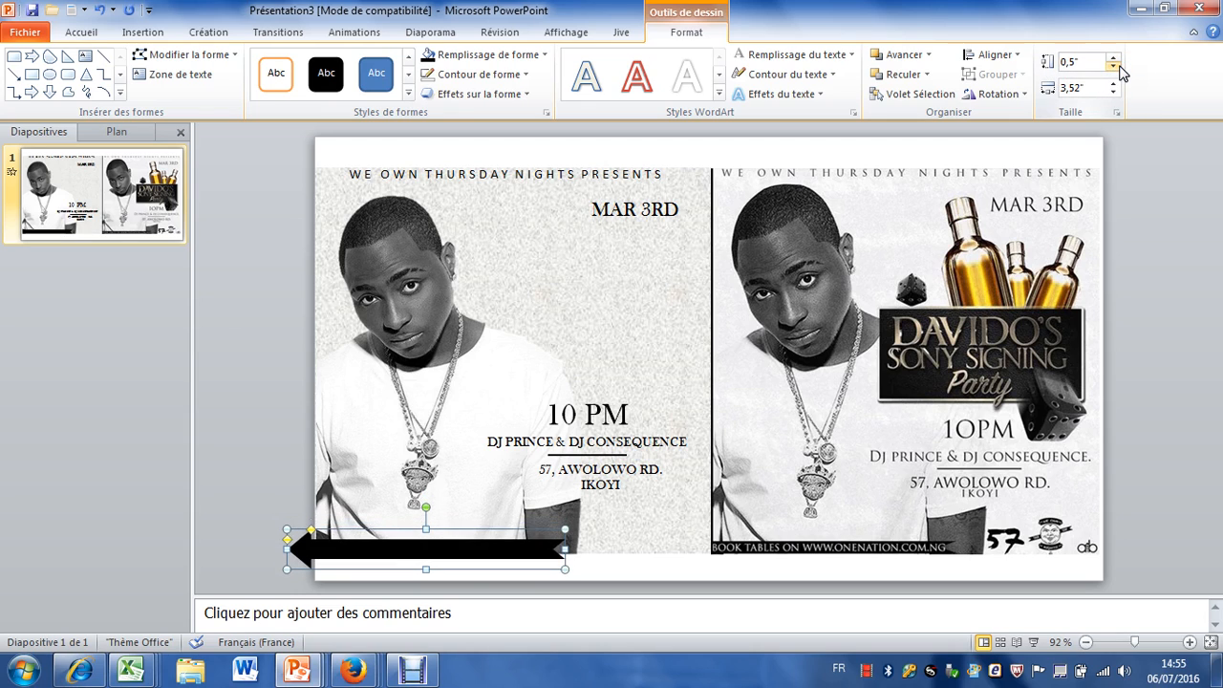
{"action": "key", "text": "Up"}
{"action": "key", "text": "Down"}
{"action": "key", "text": "Down"}
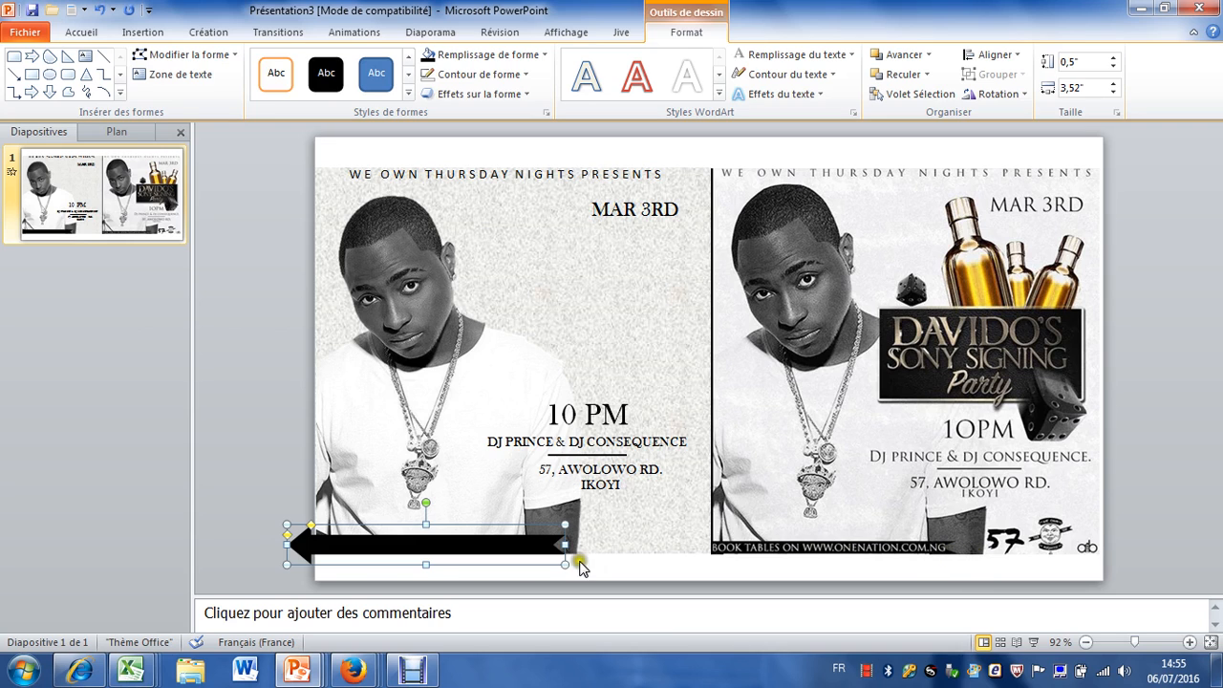
{"action": "left_click", "coordinate": [569, 158]}
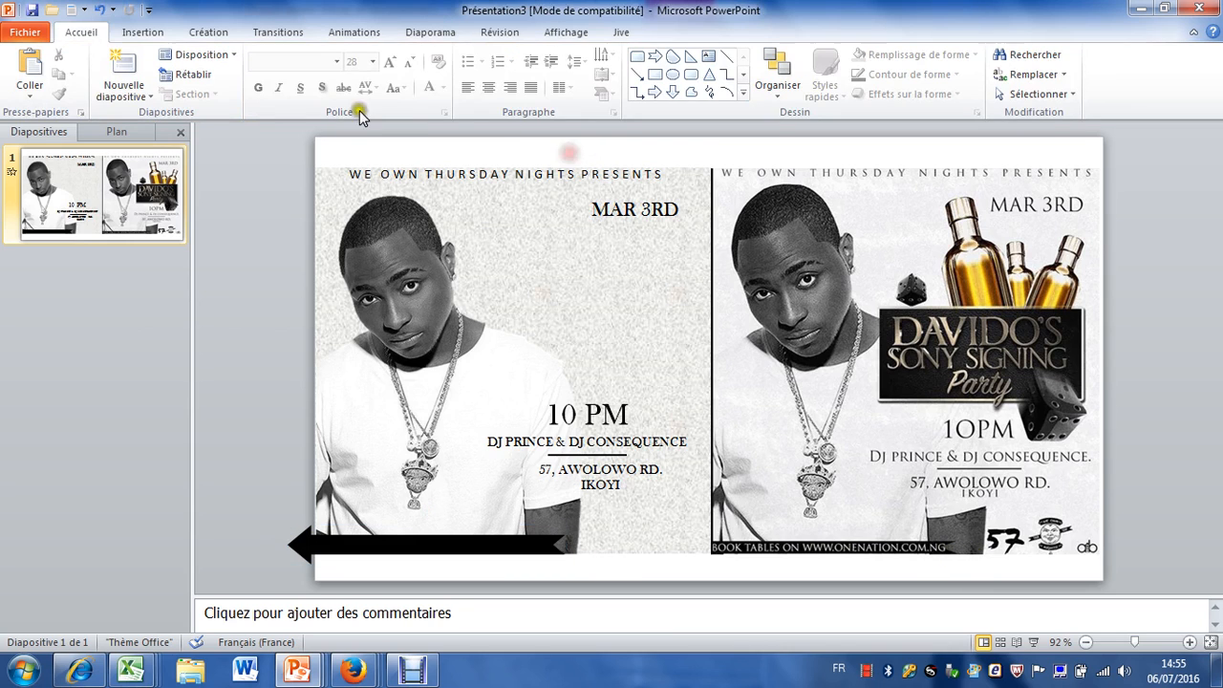
{"action": "left_click", "coordinate": [142, 32]}
{"action": "left_click", "coordinate": [483, 93]}
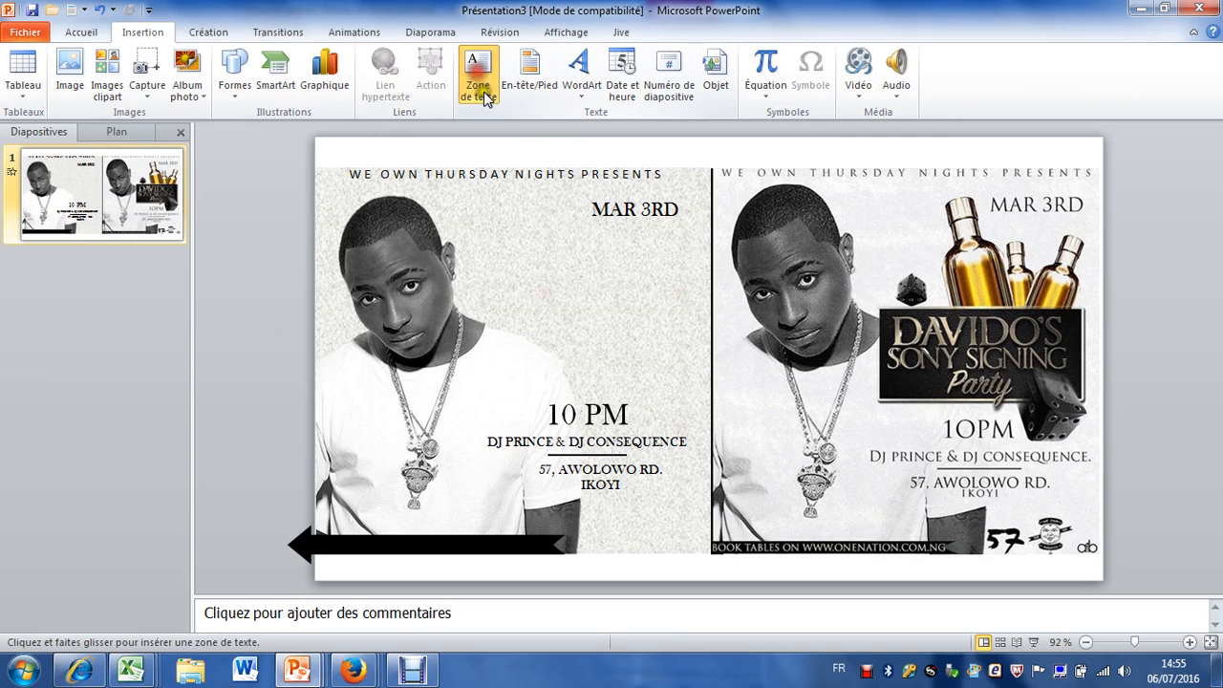
{"action": "left_click", "coordinate": [497, 152]}
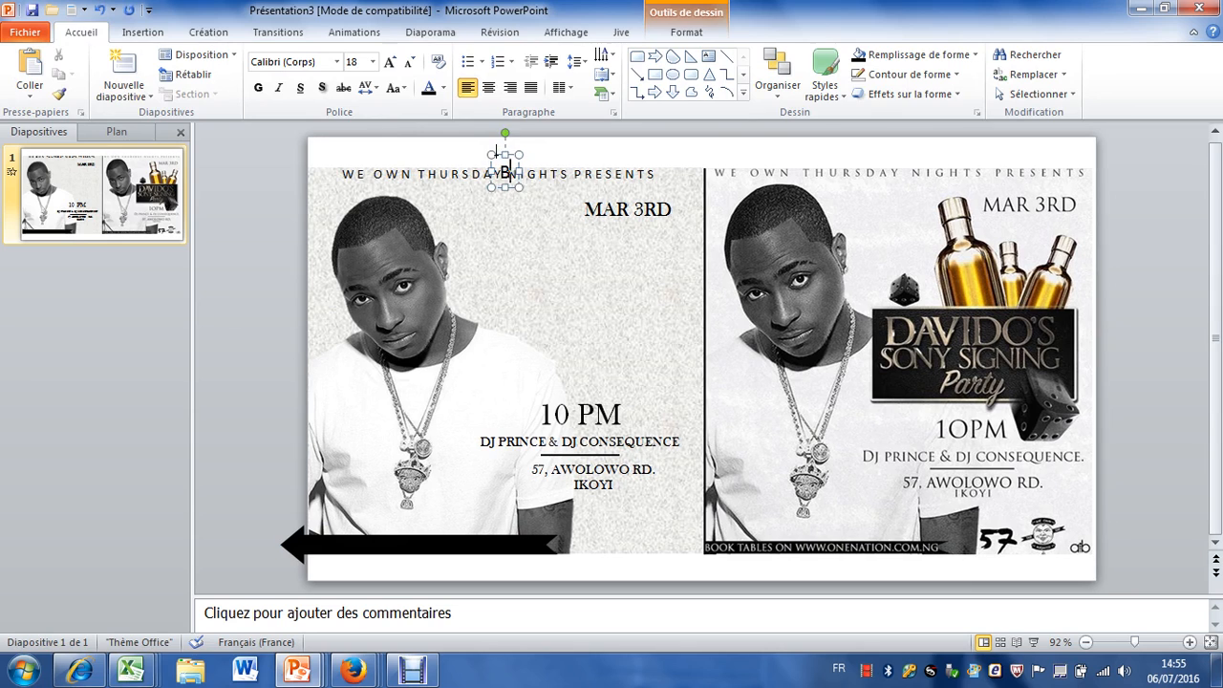
{"action": "type", "text": "BOOK TABLES"}
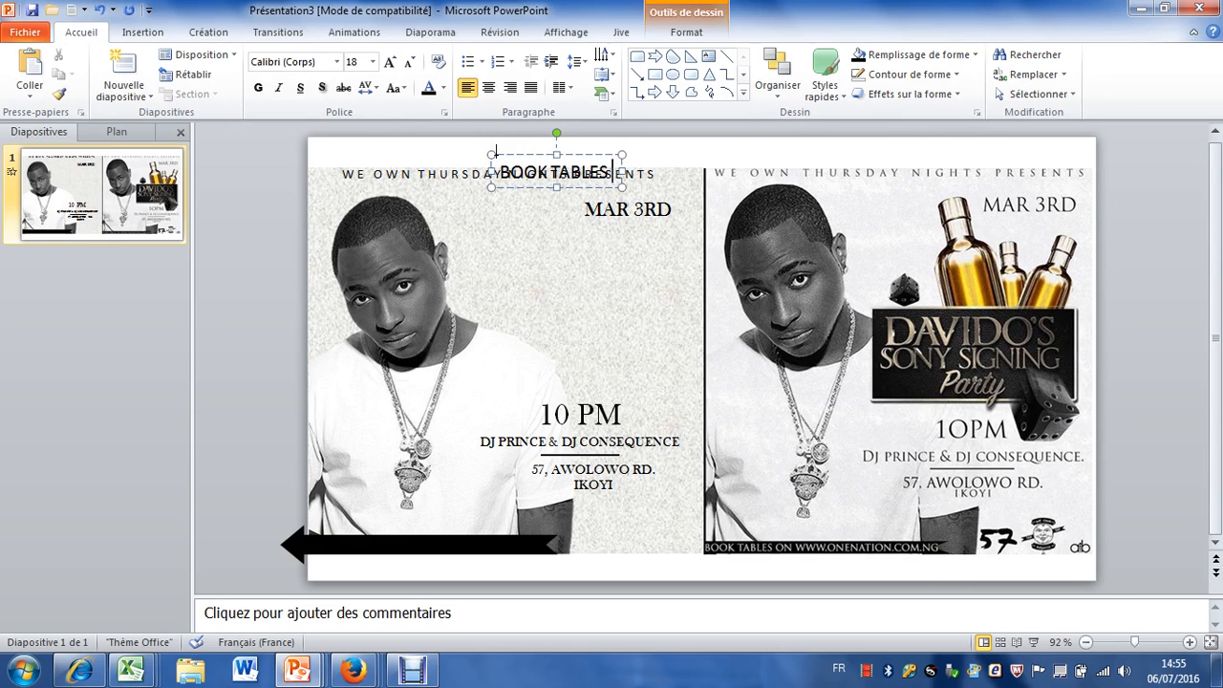
{"action": "type", "text": " ON WWW"}
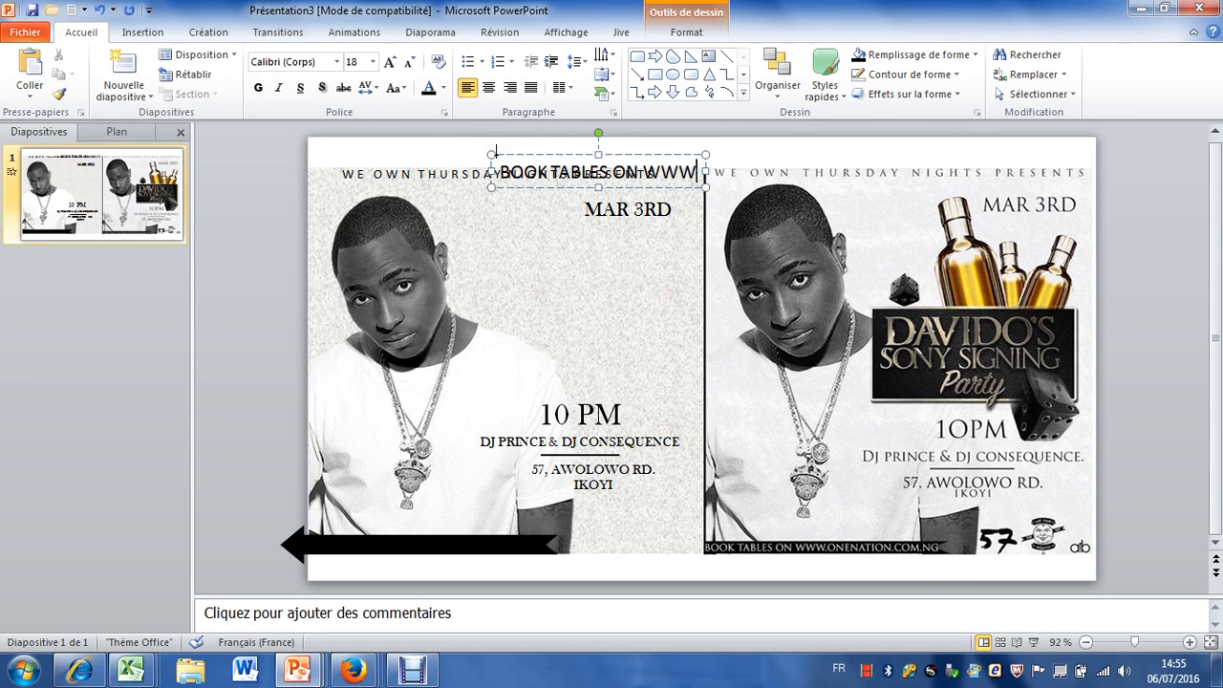
{"action": "type", "text": ".ONENATION"}
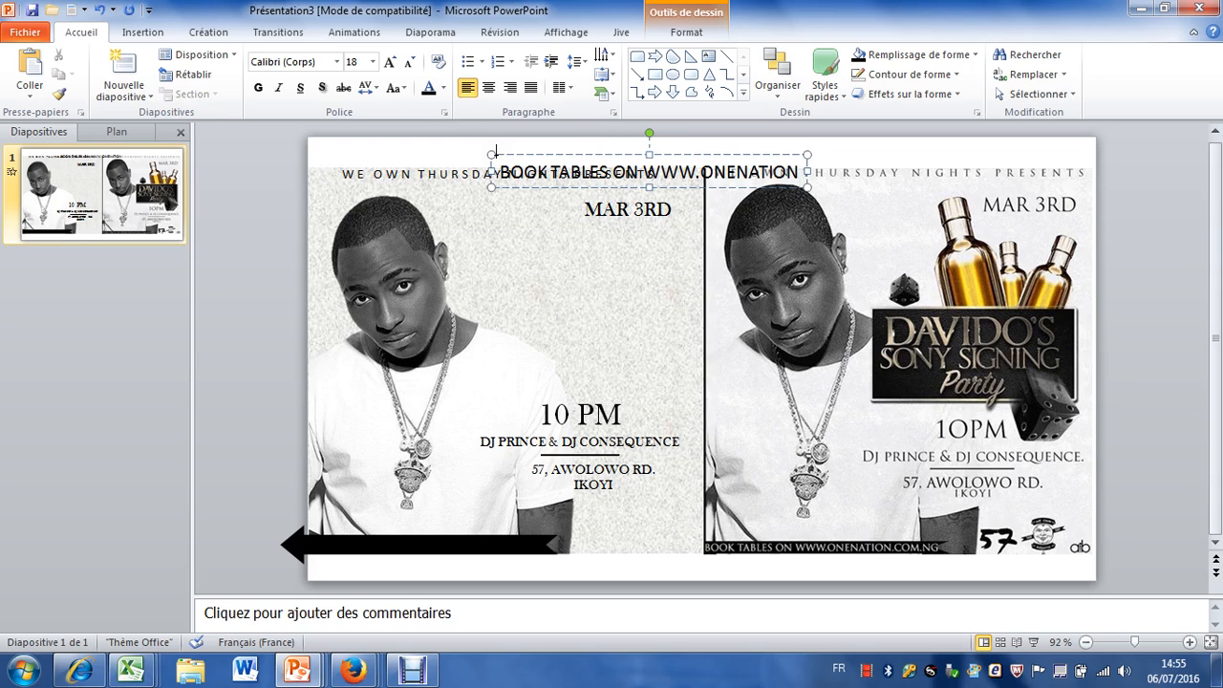
{"action": "type", "text": ".COM"}
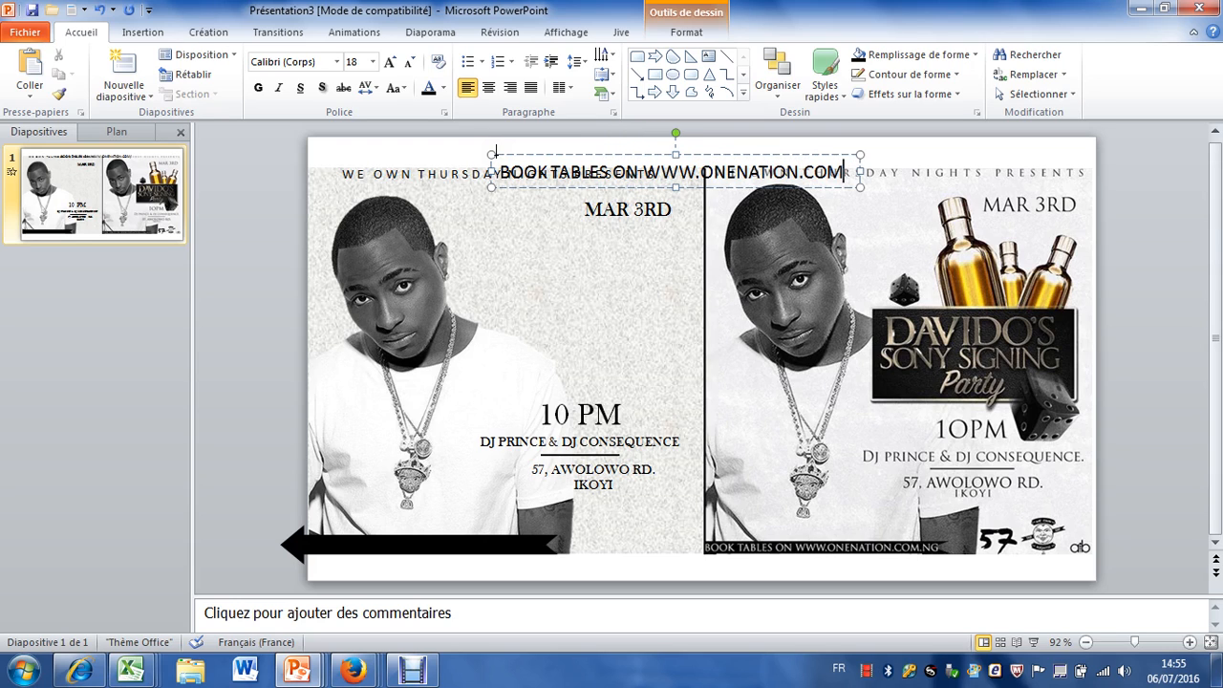
{"action": "type", "text": "/.NG"}
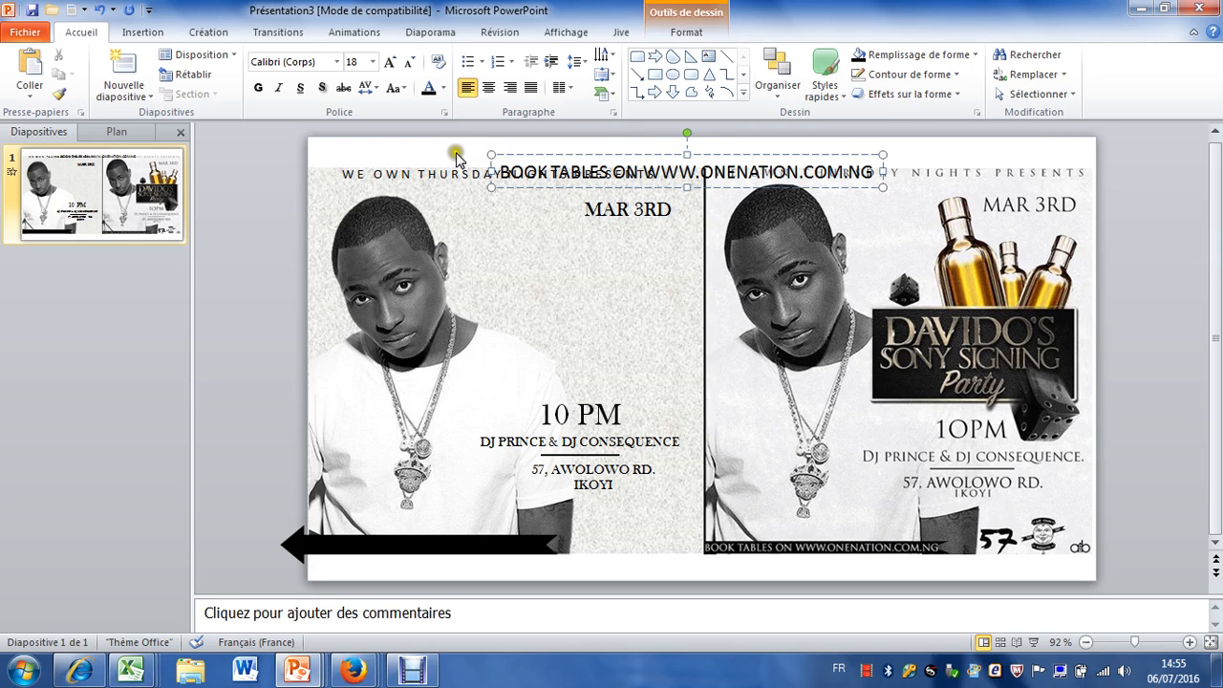
{"action": "left_click_drag", "start_coordinate": [755, 158], "coordinate": [753, 143]}
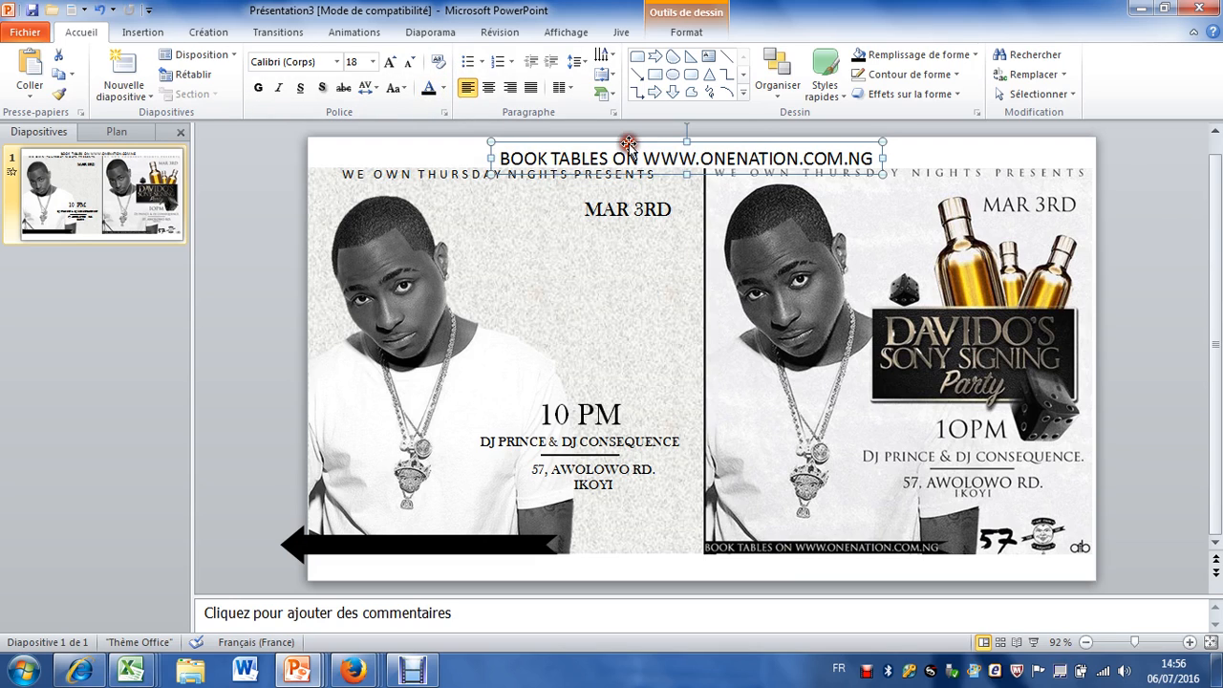
Step: Color the booking text white and move it onto the black arrow banner, starting at the flyer's left edge
{"action": "left_click", "coordinate": [443, 88]}
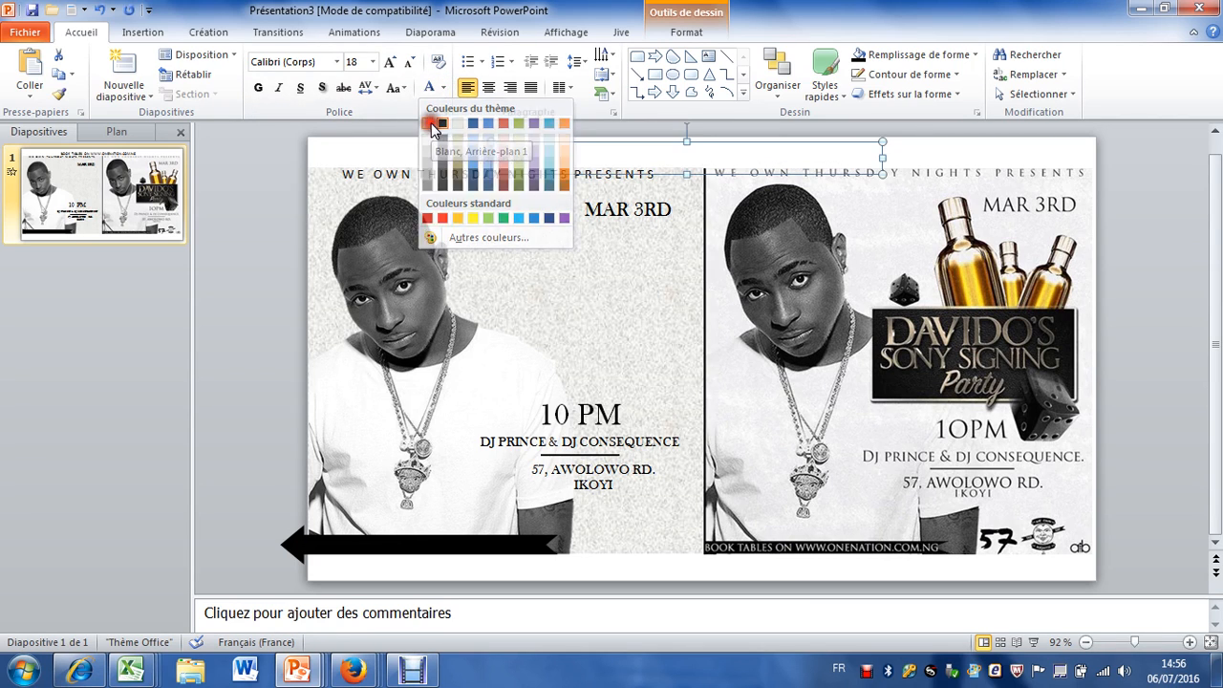
{"action": "left_click", "coordinate": [431, 123]}
{"action": "left_click_drag", "start_coordinate": [673, 143], "coordinate": [504, 555]}
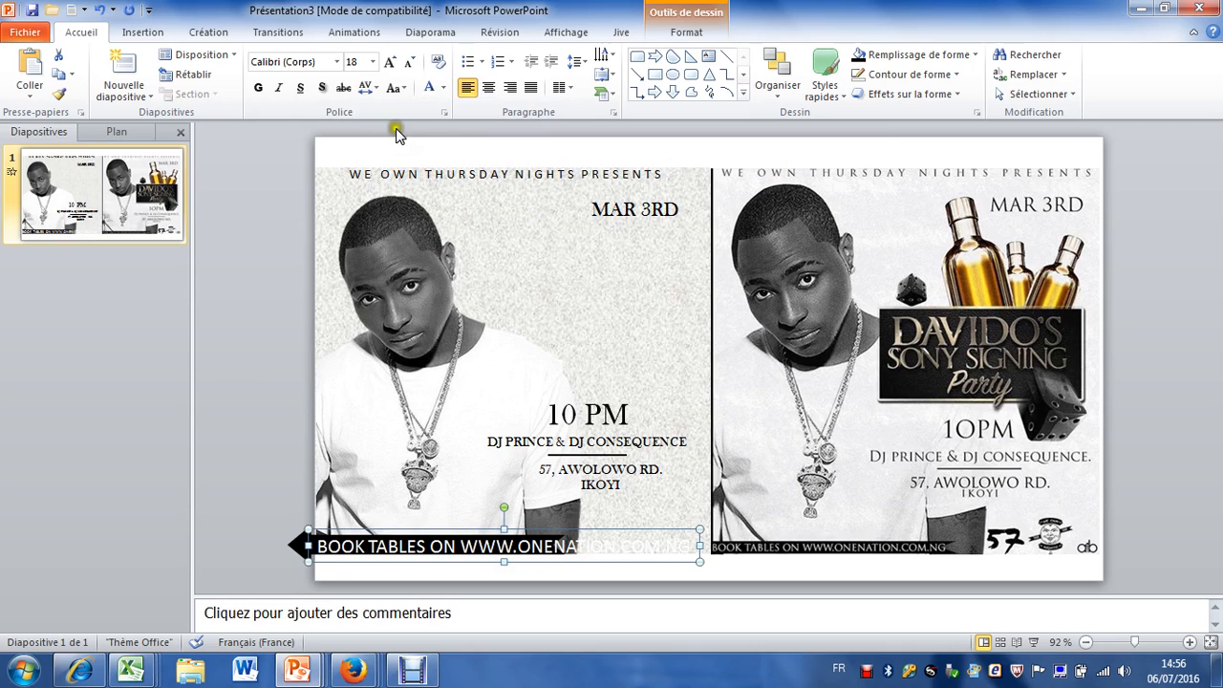
Step: Reduce the booking text to 11 pt so it fits inside the black banner
{"action": "left_click", "coordinate": [410, 63]}
{"action": "left_click", "coordinate": [410, 63]}
{"action": "left_click", "coordinate": [410, 63]}
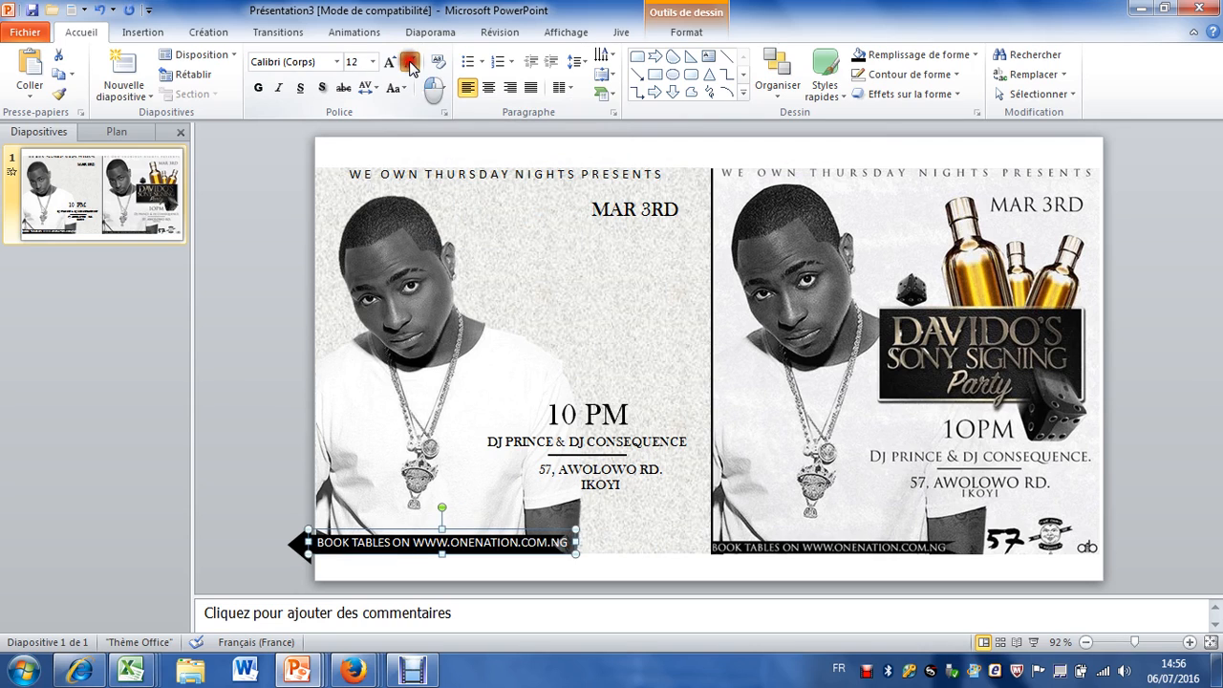
{"action": "left_click", "coordinate": [410, 63]}
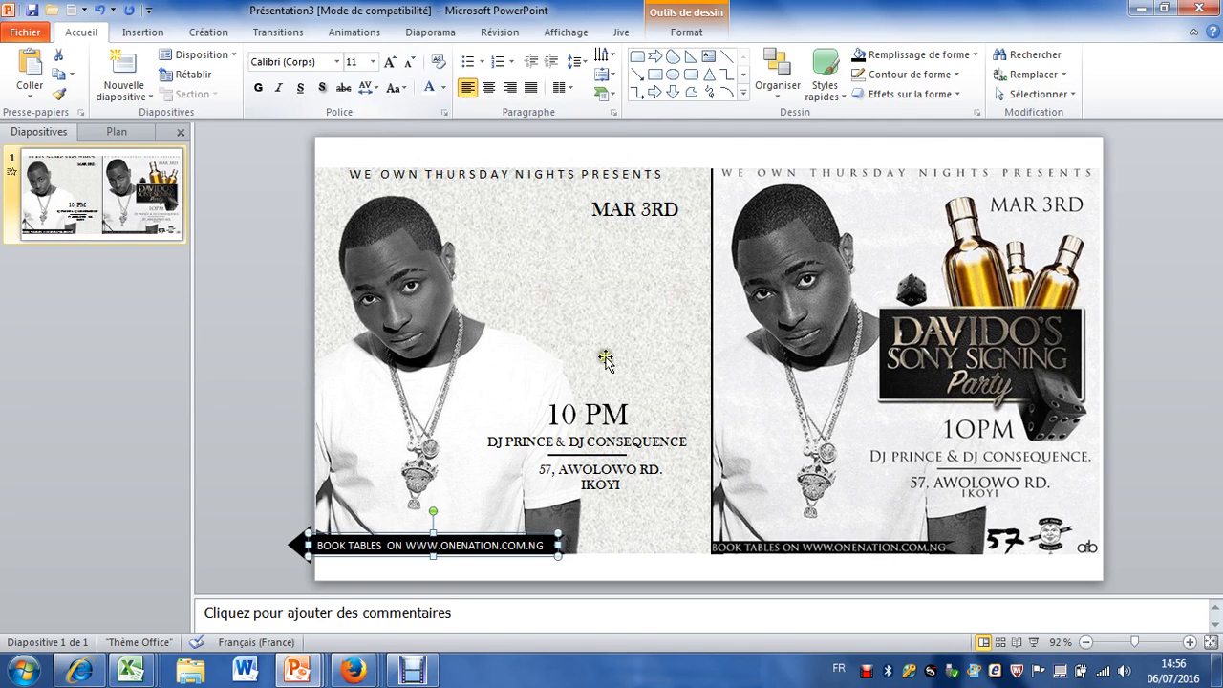
{"action": "left_click", "coordinate": [632, 565]}
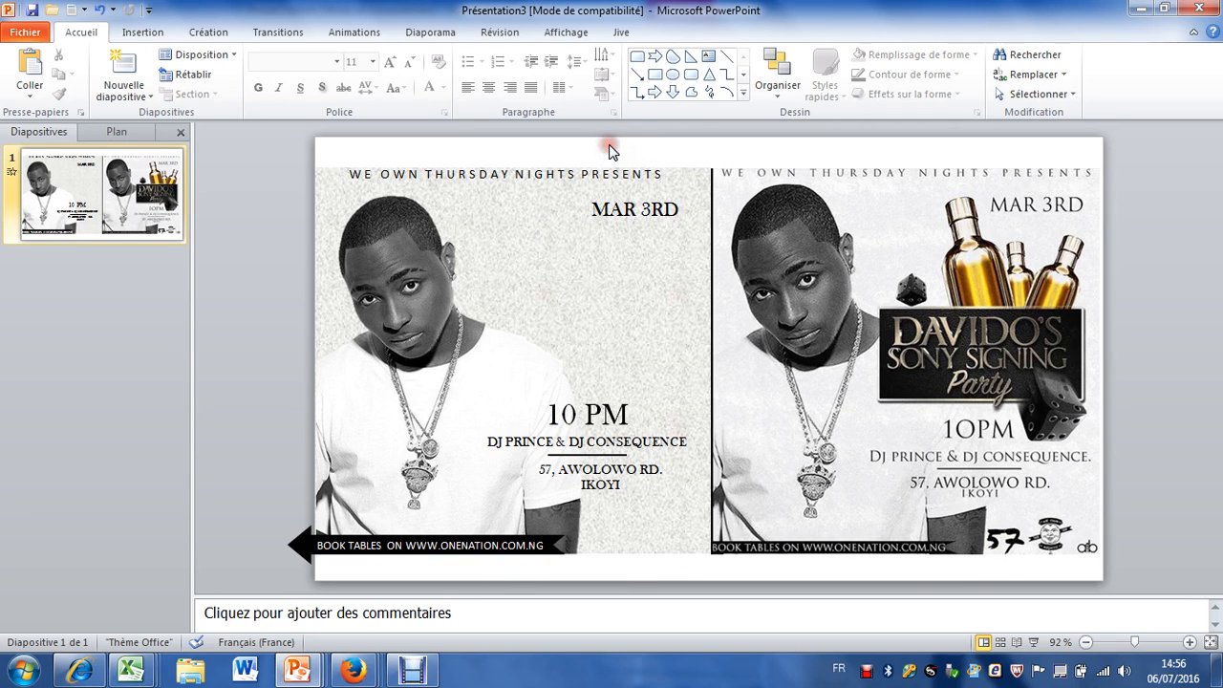
Step: Add a text box reading "57" above the flyer and shift it slightly up and to the right
{"action": "left_click", "coordinate": [142, 33]}
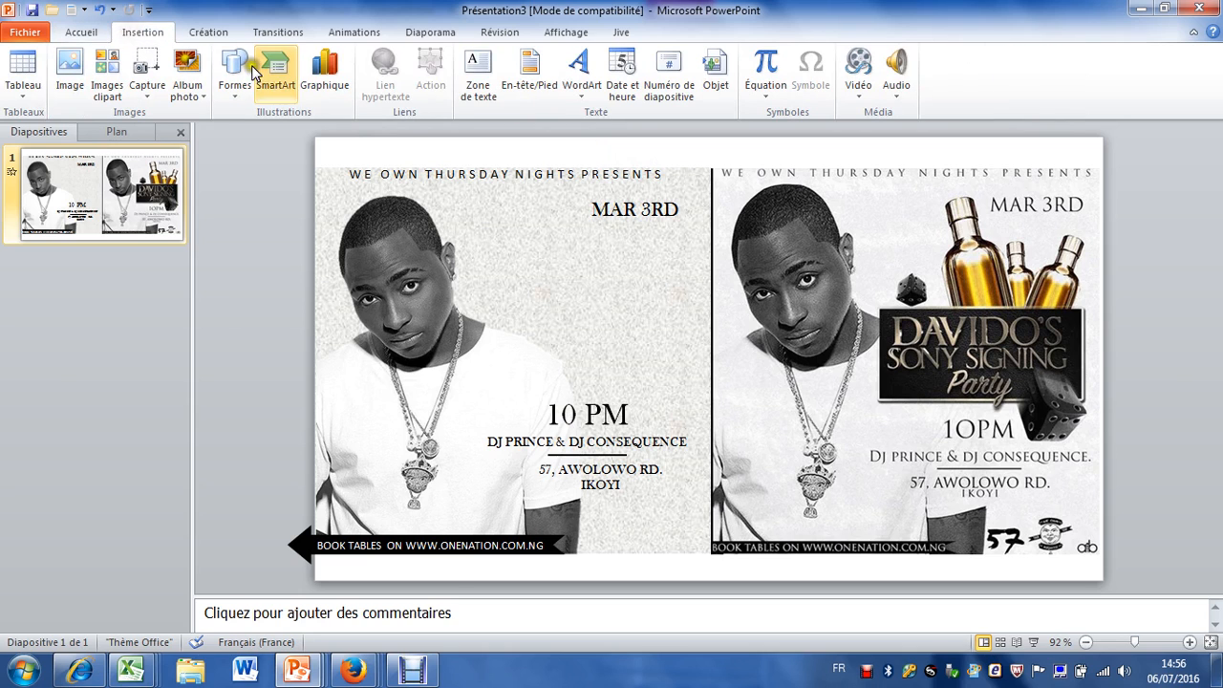
{"action": "left_click", "coordinate": [479, 84]}
{"action": "left_click", "coordinate": [514, 149]}
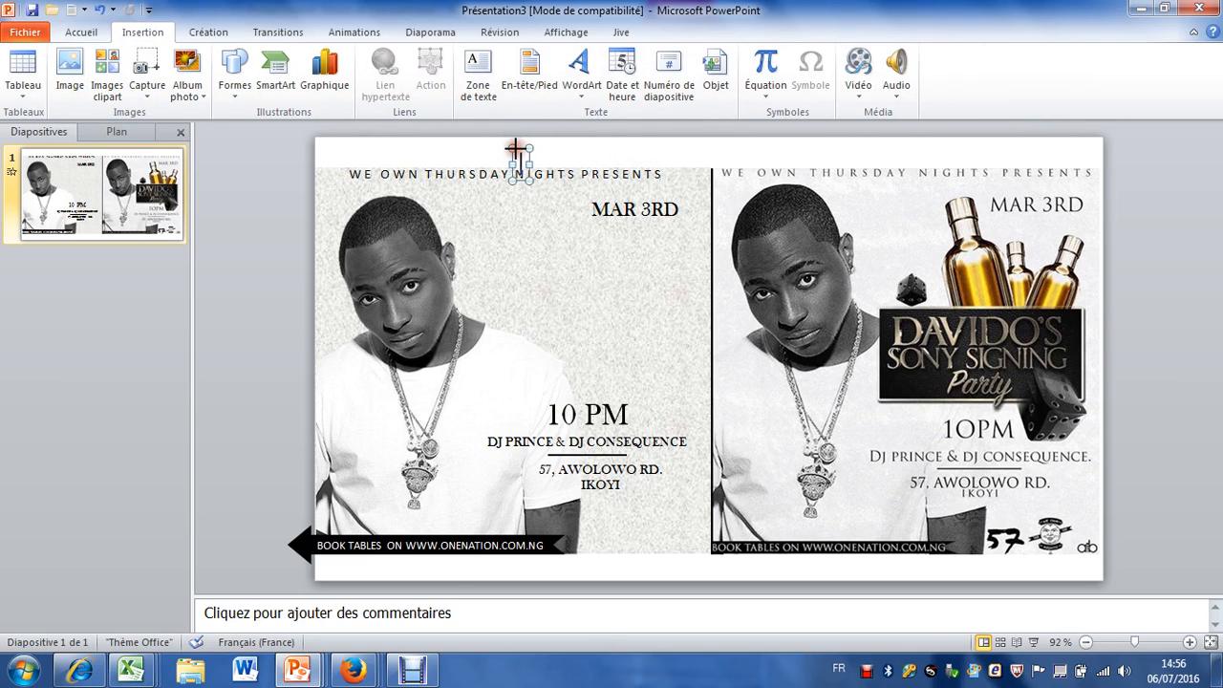
{"action": "type", "text": "57"}
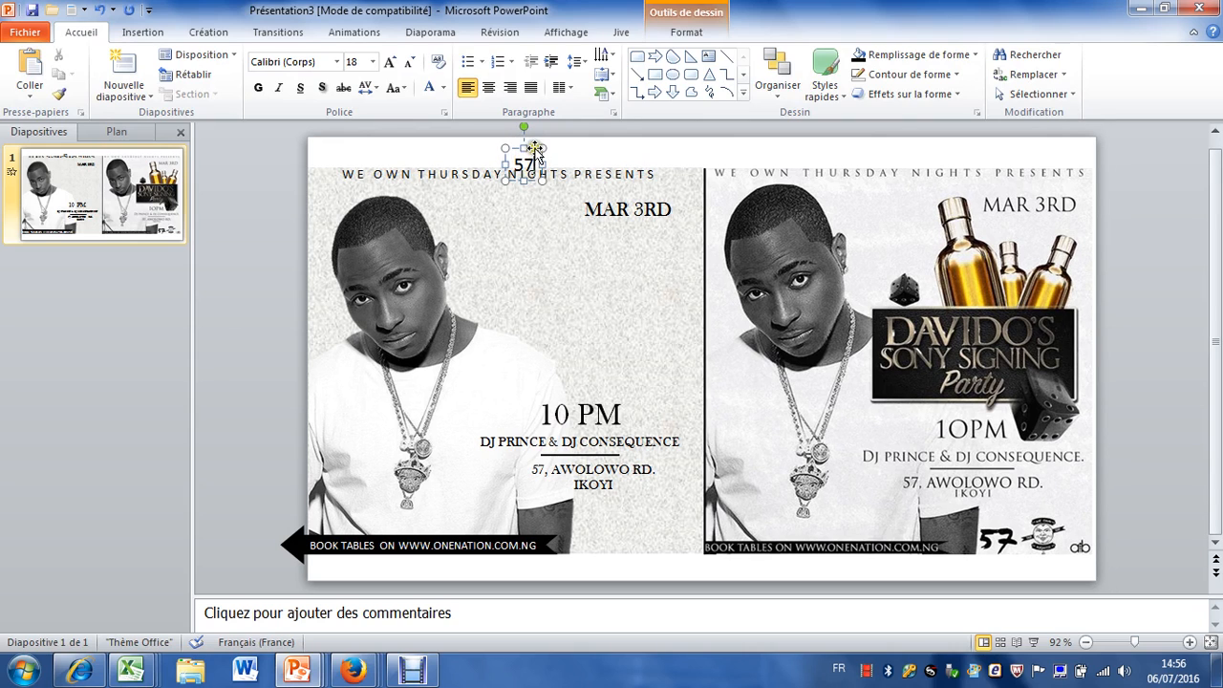
{"action": "left_click_drag", "start_coordinate": [535, 149], "coordinate": [554, 145]}
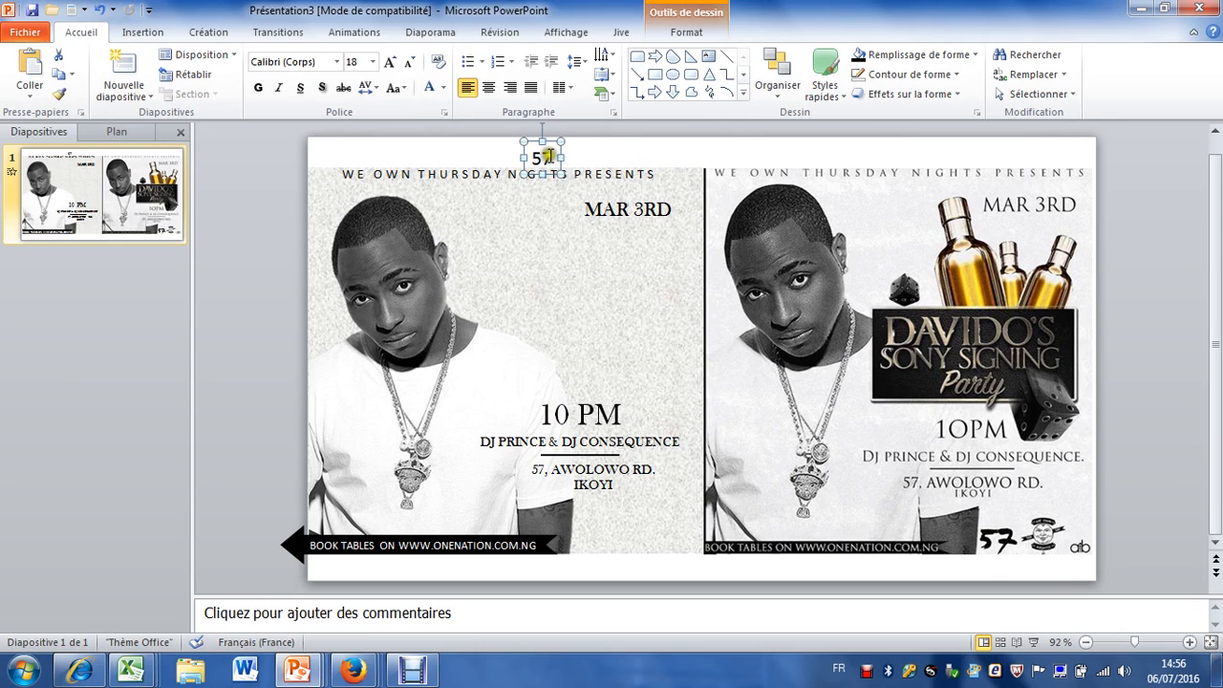
Step: Format the "57" text in the Forte font at 28 pt
{"action": "left_click_drag", "start_coordinate": [552, 159], "coordinate": [522, 155]}
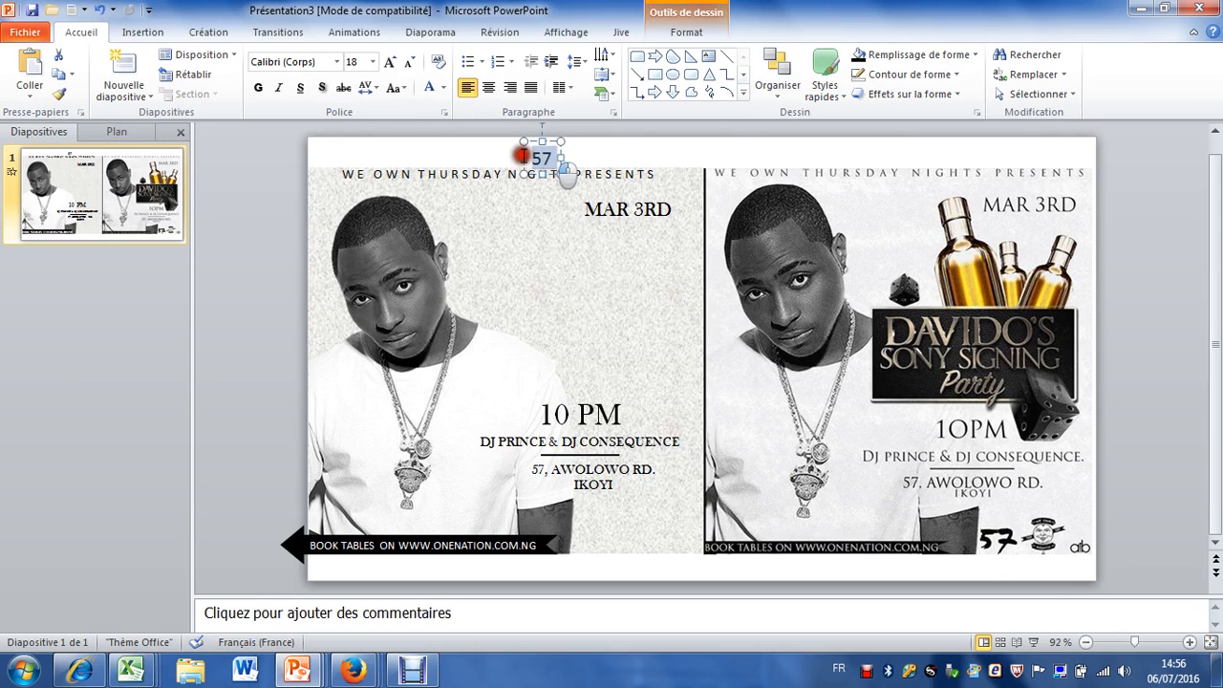
{"action": "left_click", "coordinate": [333, 62]}
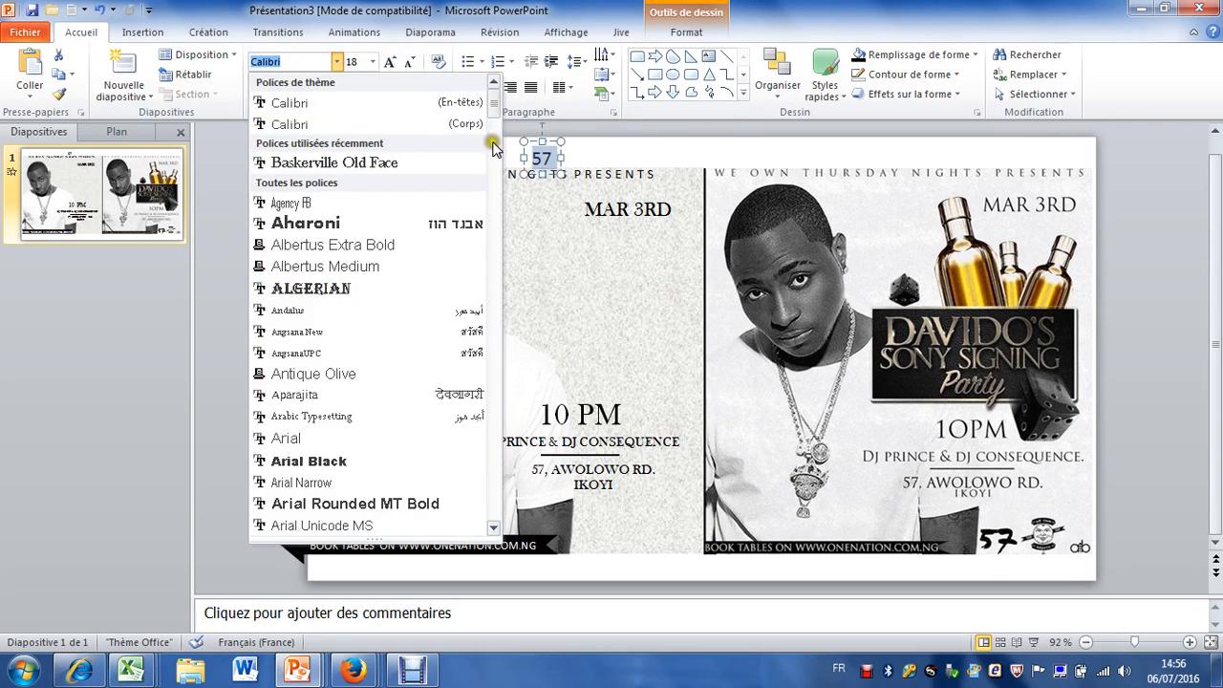
{"action": "left_click_drag", "start_coordinate": [495, 110], "coordinate": [488, 230]}
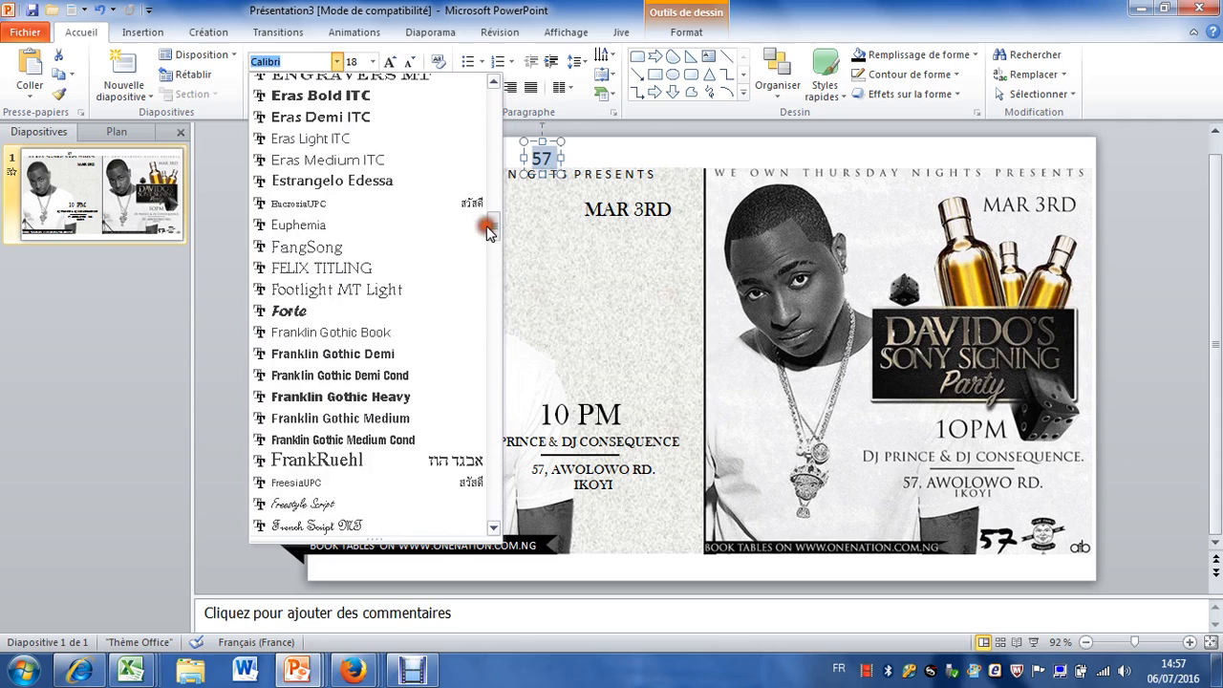
{"action": "left_click", "coordinate": [319, 312]}
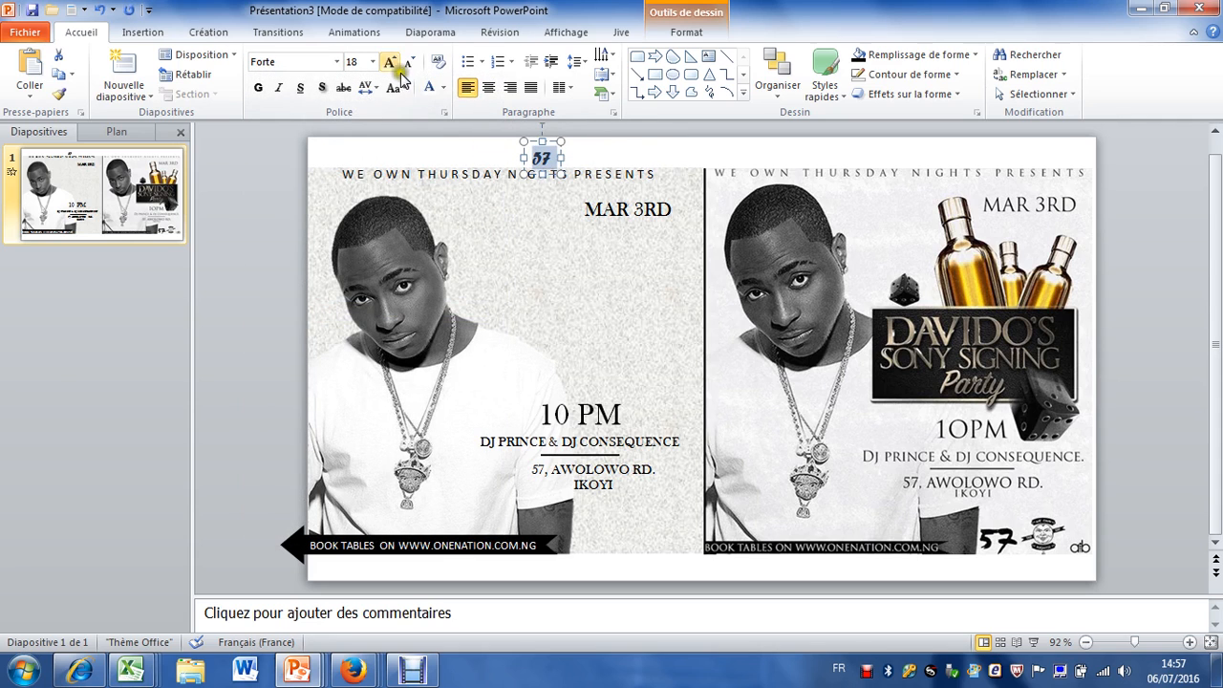
{"action": "left_click", "coordinate": [388, 62]}
{"action": "left_click", "coordinate": [388, 61]}
{"action": "left_click", "coordinate": [387, 61]}
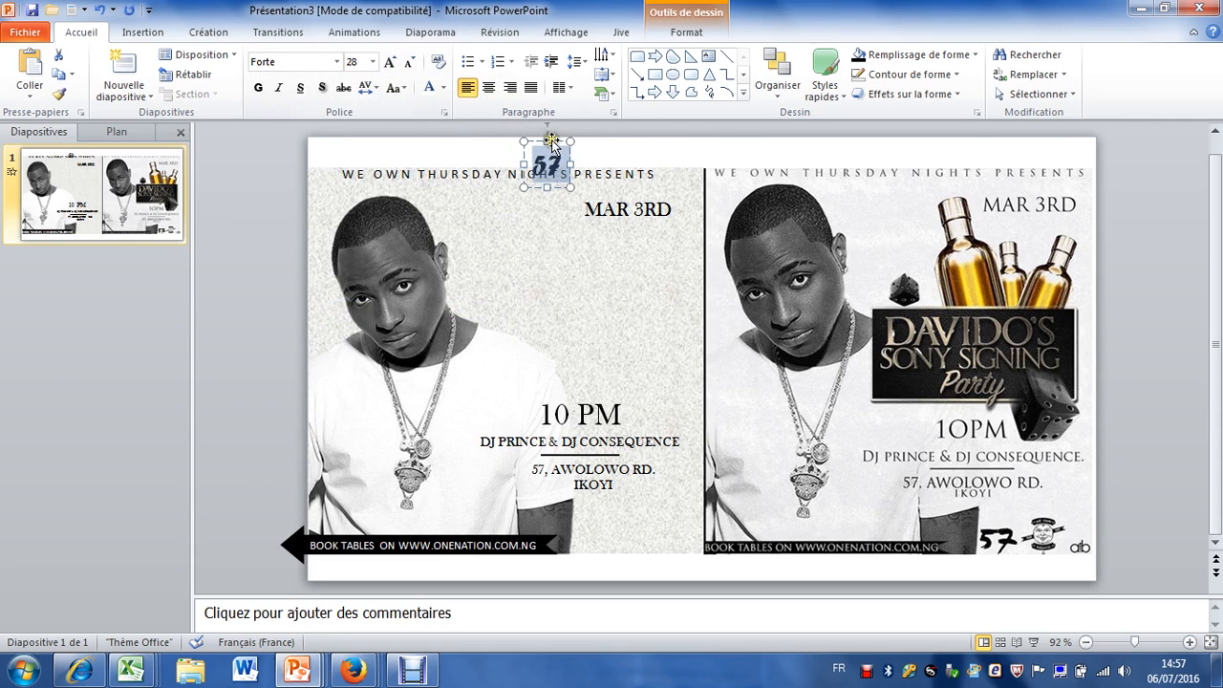
Step: Move the "57" text to the flyer's bottom edge, just right of the black banner, and fine-tune its position
{"action": "left_click_drag", "start_coordinate": [559, 141], "coordinate": [610, 508]}
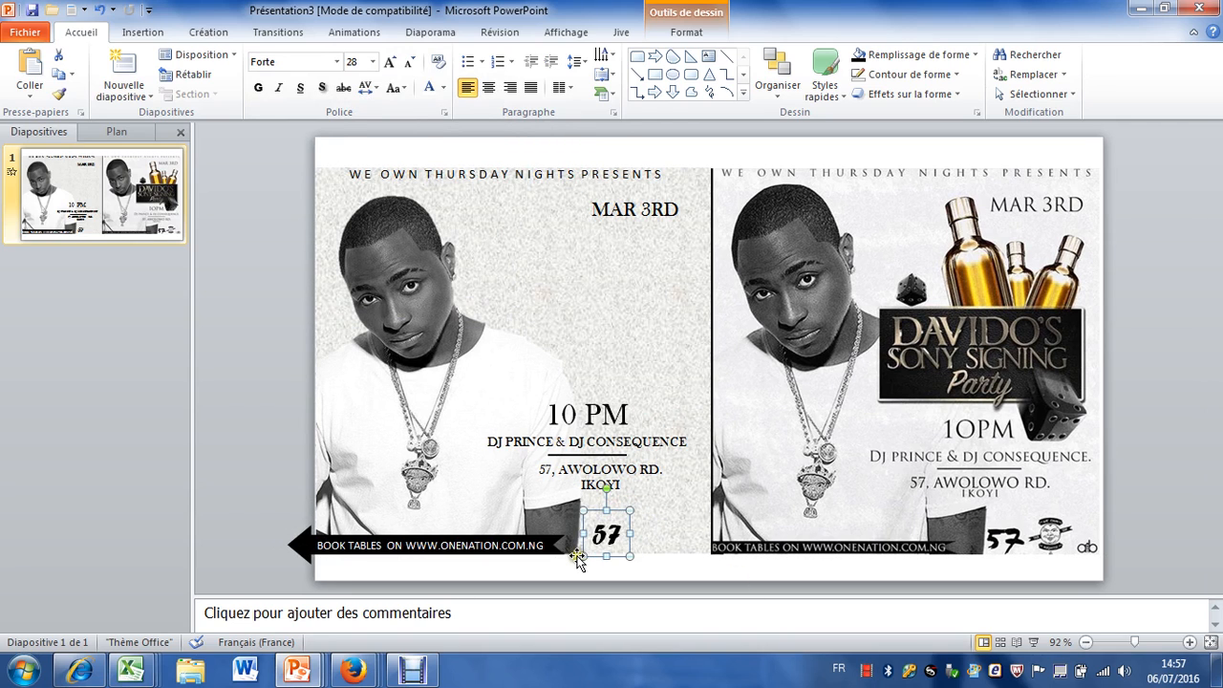
{"action": "key", "text": "Left"}
{"action": "key", "text": "Down"}
{"action": "key", "text": "Up"}
{"action": "key", "text": "Left"}
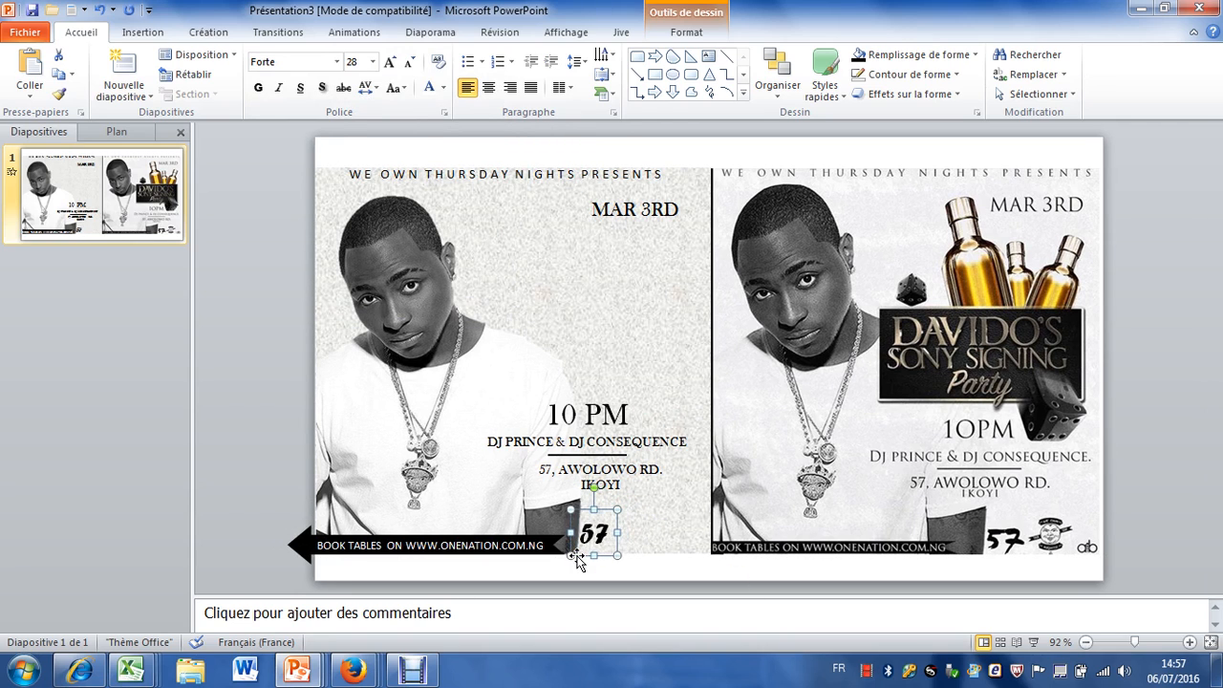
{"action": "key", "text": "Down"}
{"action": "key", "text": "Right"}
{"action": "left_click", "coordinate": [641, 562]}
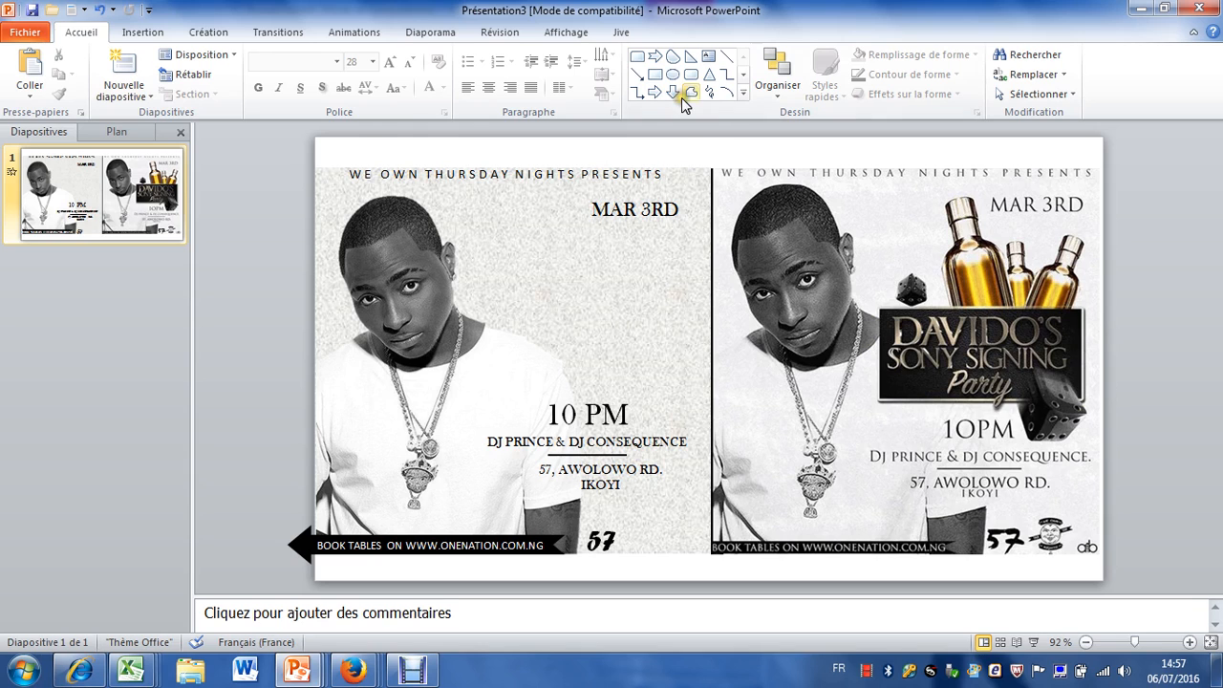
{"action": "left_click", "coordinate": [655, 74]}
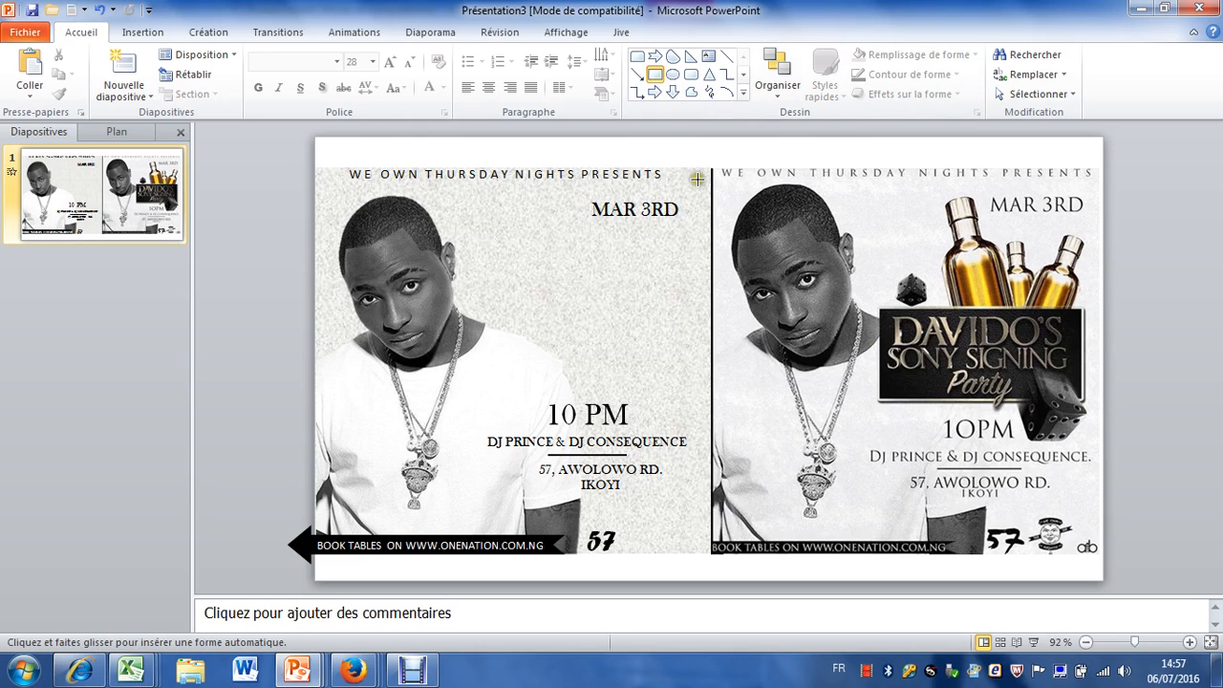
{"action": "left_click", "coordinate": [142, 30]}
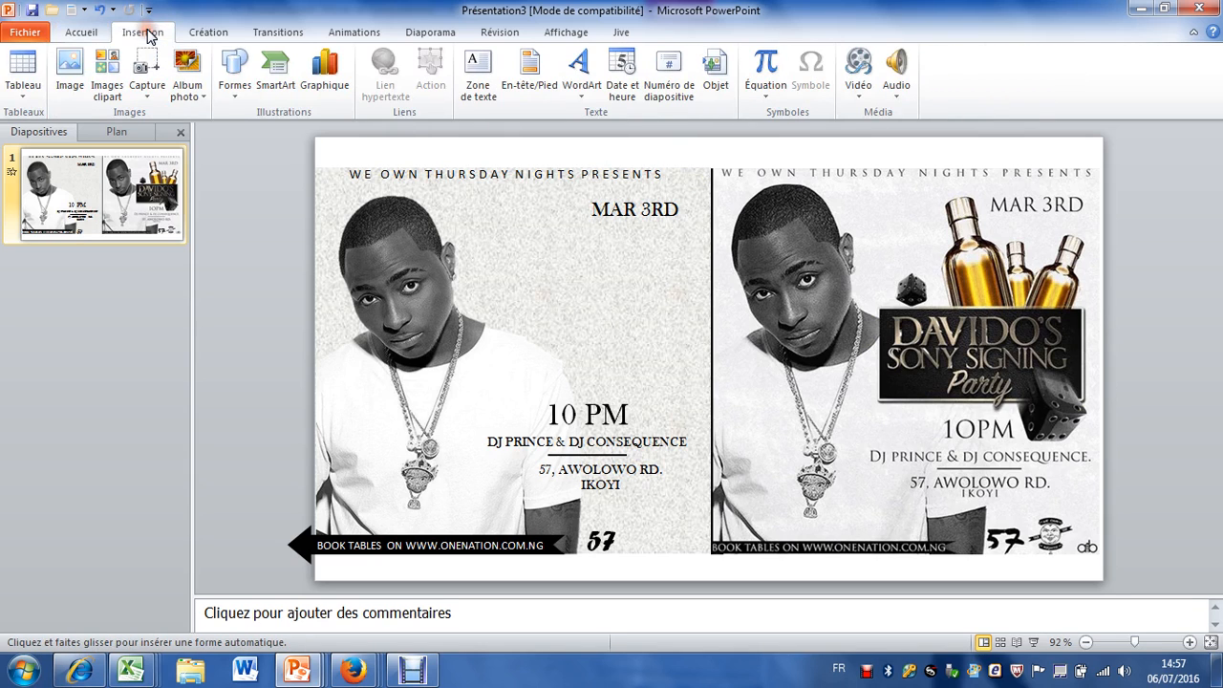
{"action": "left_click", "coordinate": [231, 65]}
{"action": "left_click", "coordinate": [353, 130]}
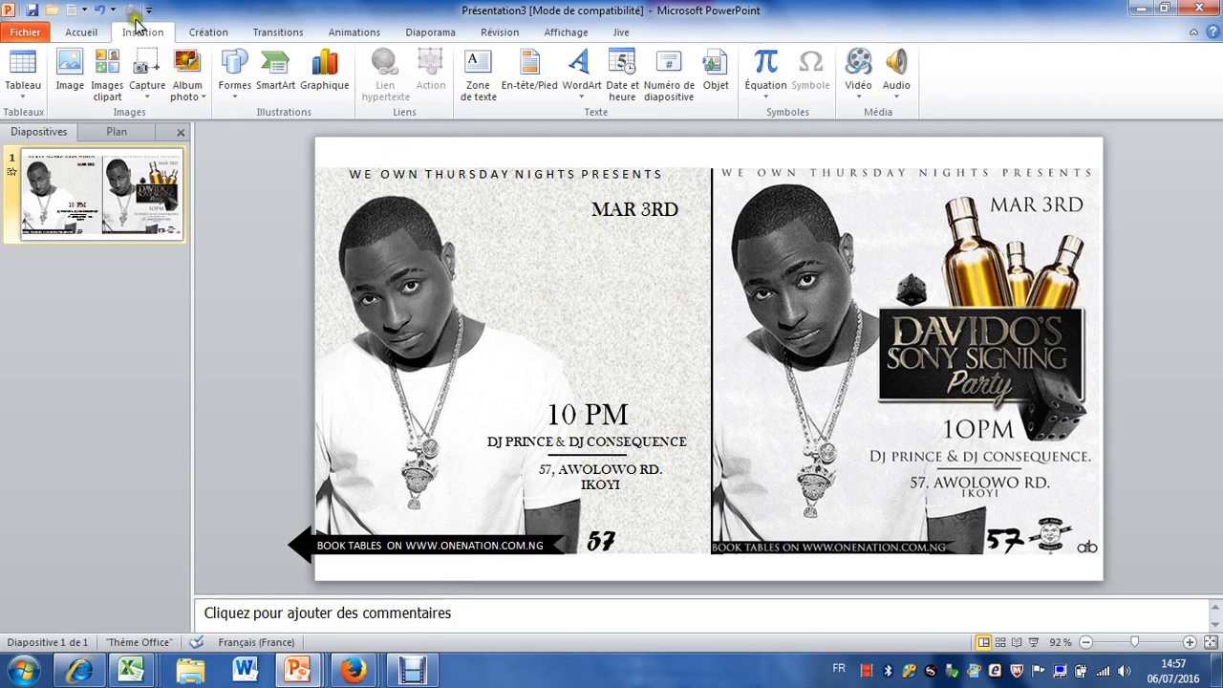
{"action": "left_click", "coordinate": [260, 67]}
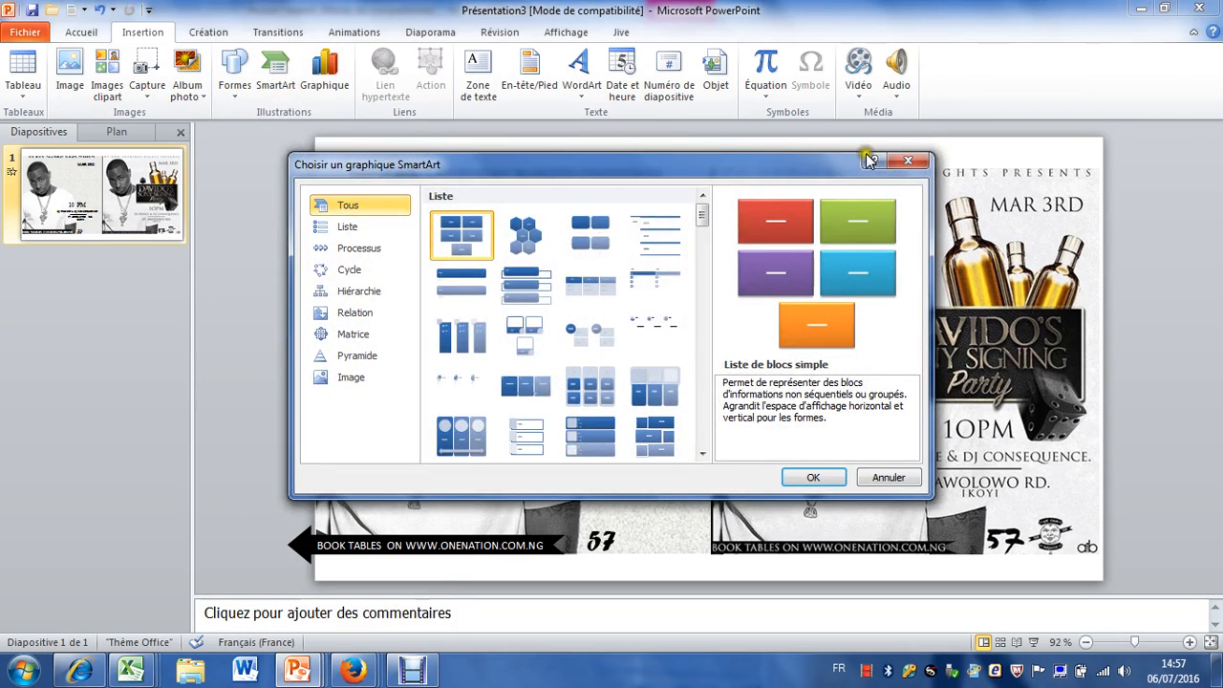
{"action": "left_click", "coordinate": [903, 166]}
Step: Draw a rectangle about 2.58" by 1.17" over the reference's title sign and move it above "10 PM" on the flyer copy
{"action": "left_click", "coordinate": [219, 76]}
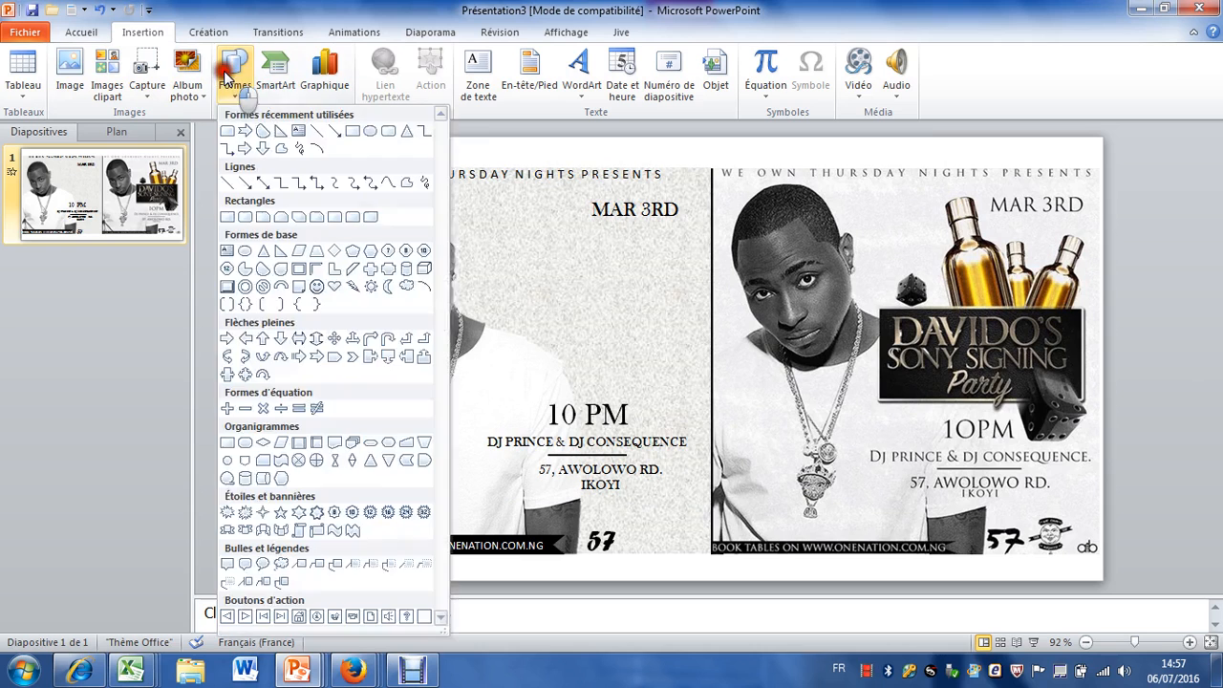
{"action": "left_click", "coordinate": [383, 157]}
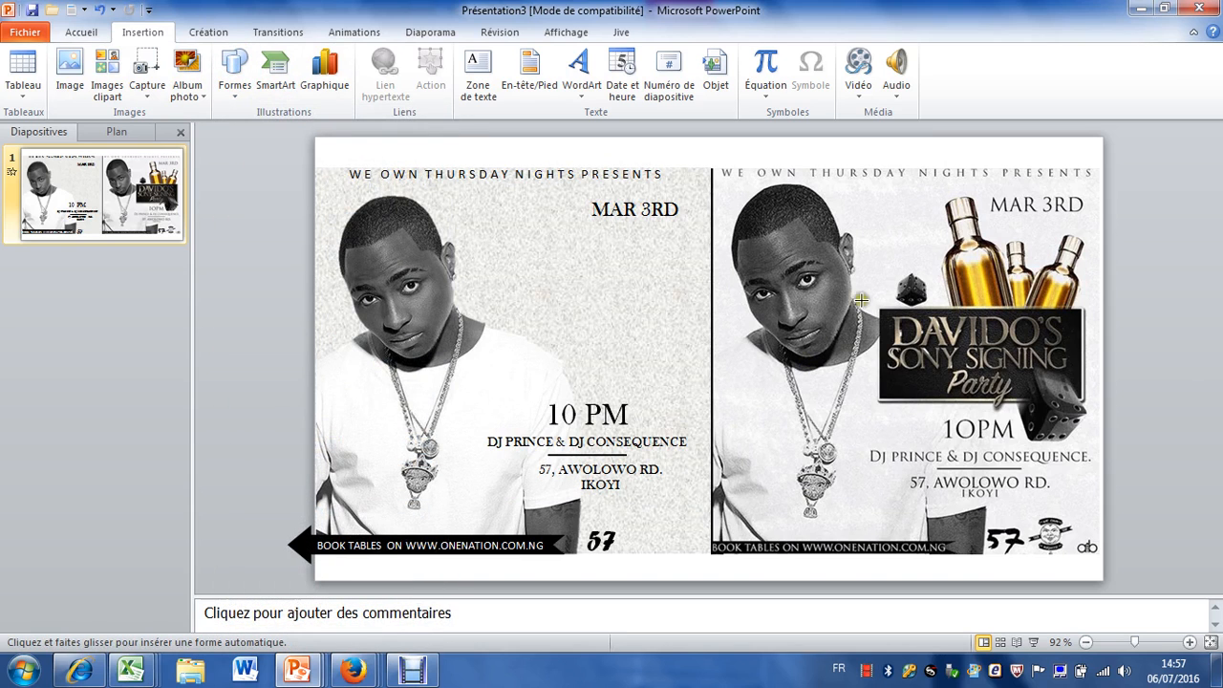
{"action": "left_click_drag", "start_coordinate": [877, 306], "coordinate": [1083, 404]}
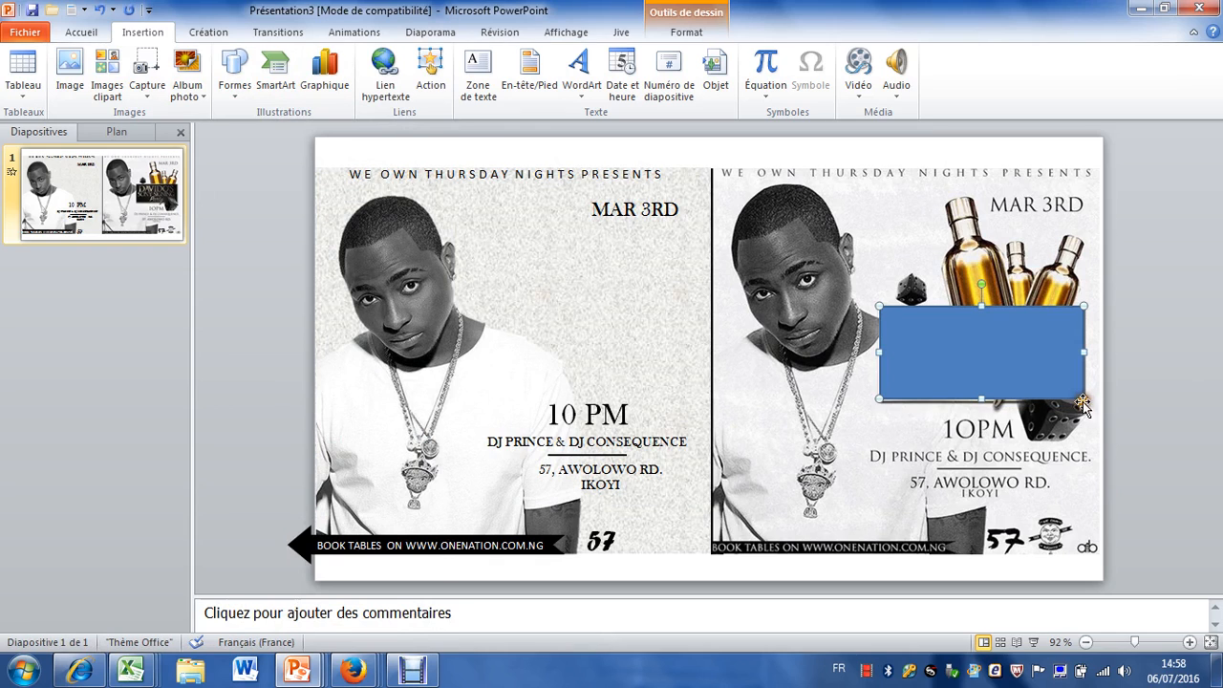
{"action": "mouse_move", "coordinate": [1013, 358]}
{"action": "left_mouse_down"}
{"action": "mouse_move", "coordinate": [643, 377]}
{"action": "mouse_move", "coordinate": [628, 346]}
{"action": "left_mouse_up"}
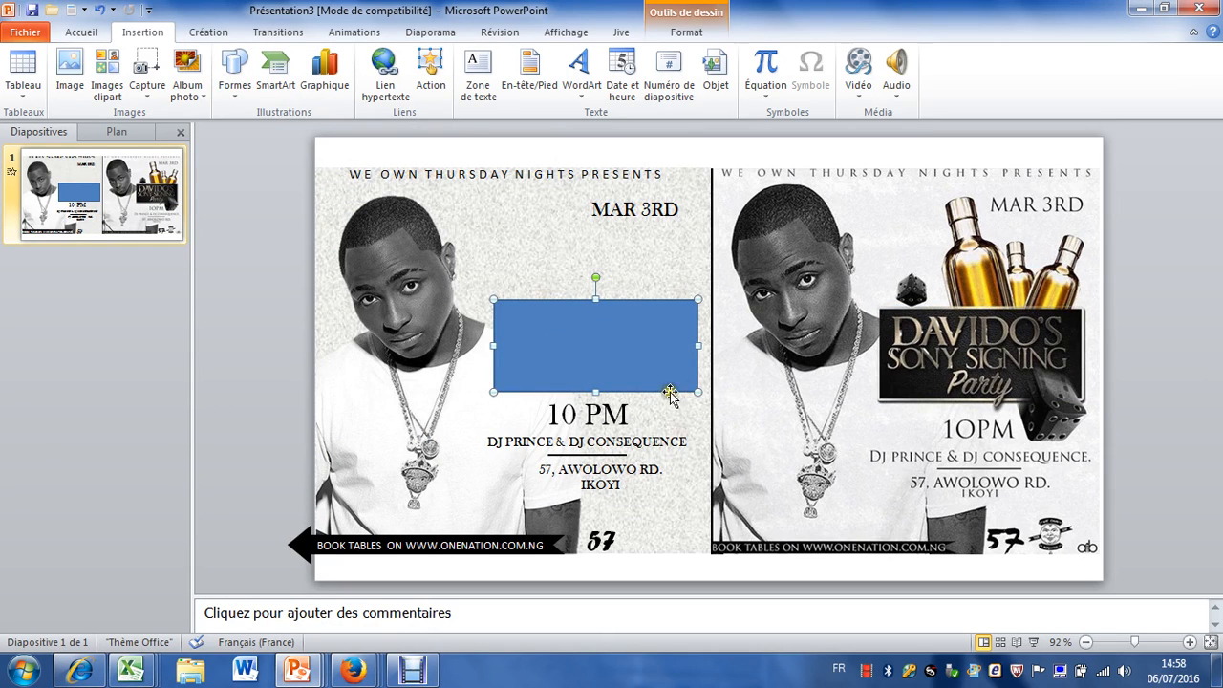
Step: Apply the black shape style with a white outline to the rectangle
{"action": "left_click", "coordinate": [686, 34]}
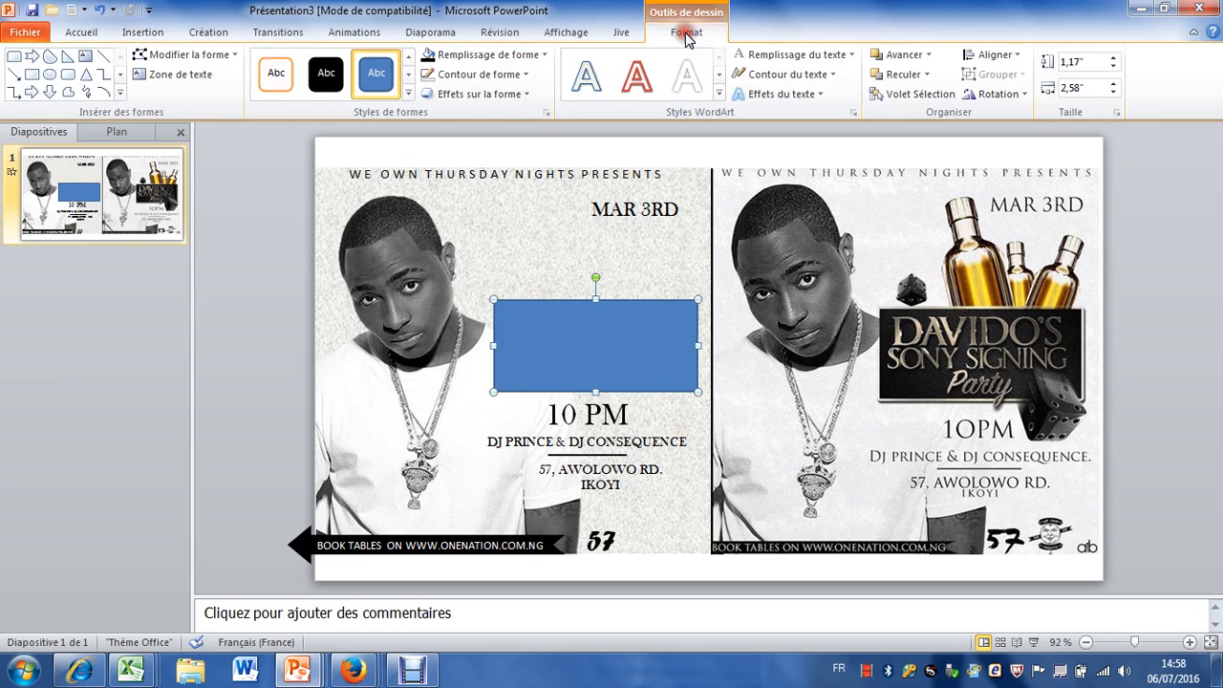
{"action": "left_click", "coordinate": [410, 96]}
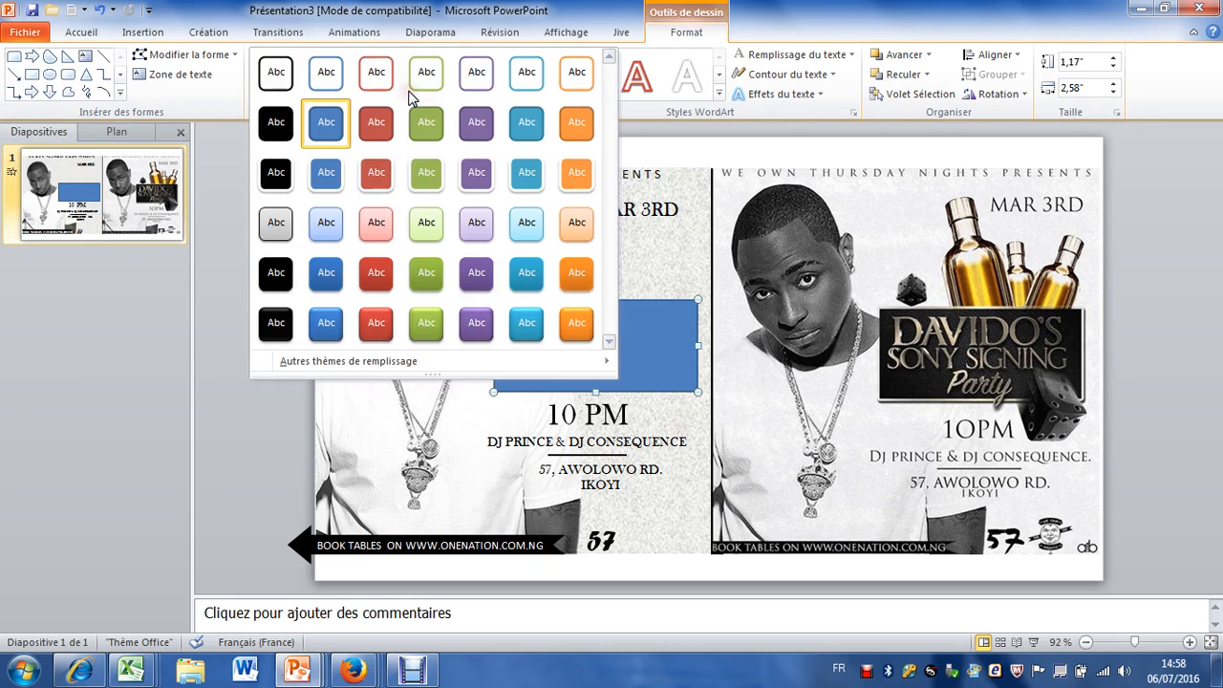
{"action": "left_click", "coordinate": [276, 173]}
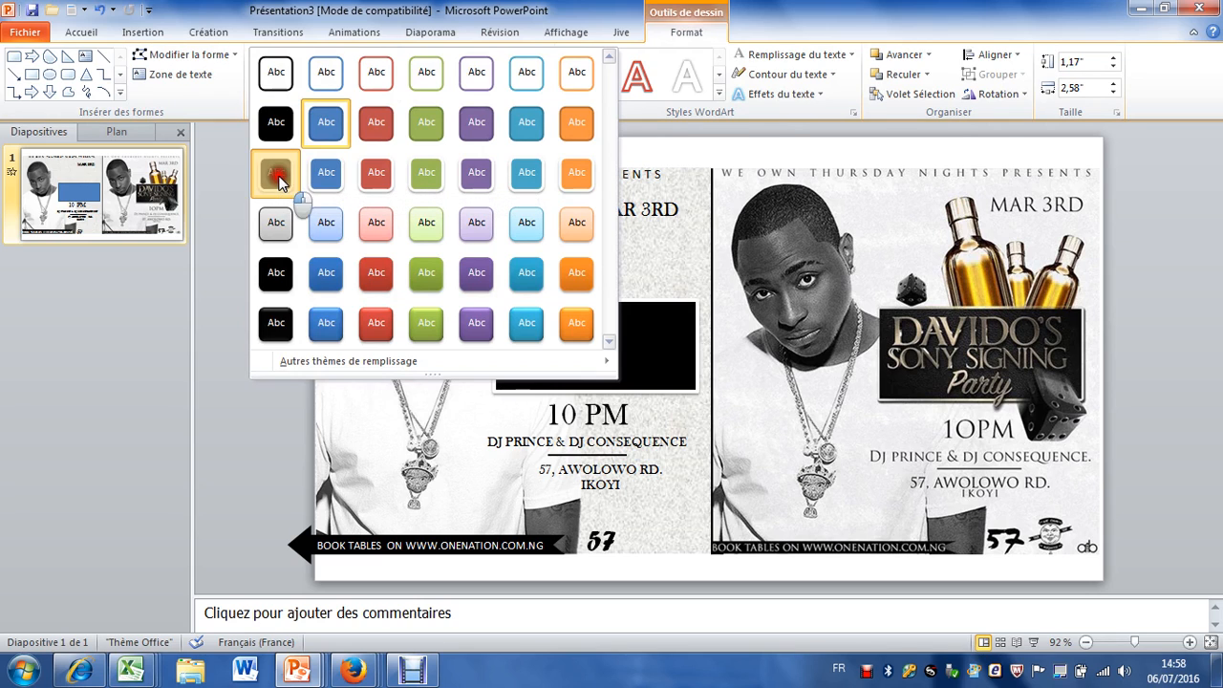
{"action": "left_click", "coordinate": [660, 246]}
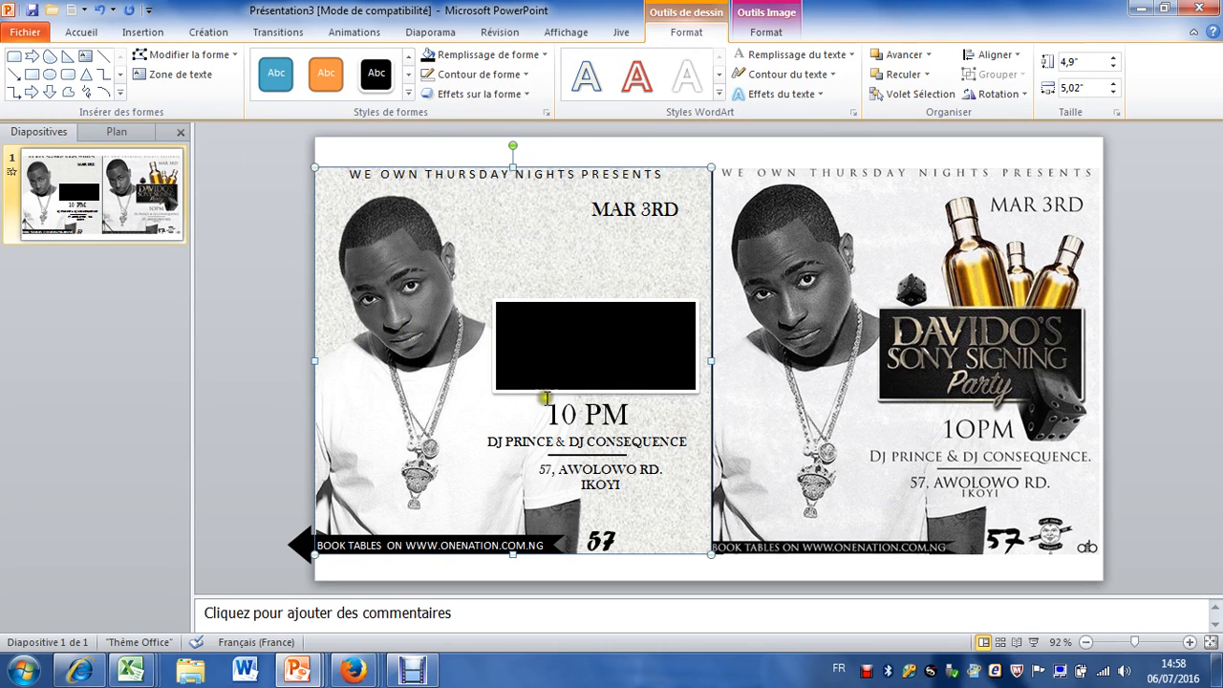
Step: Switch the black rectangle's fill to a gradient, keeping the shape in view beside the format dialog
{"action": "left_click", "coordinate": [593, 349]}
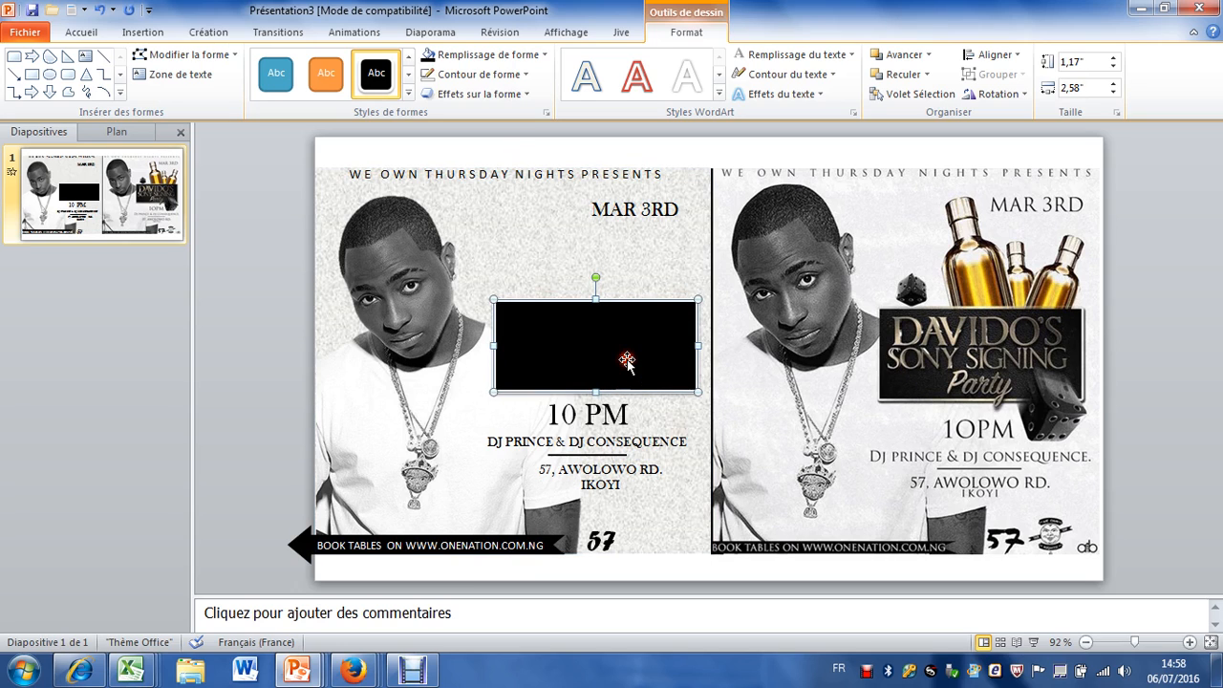
{"action": "left_click", "coordinate": [461, 59]}
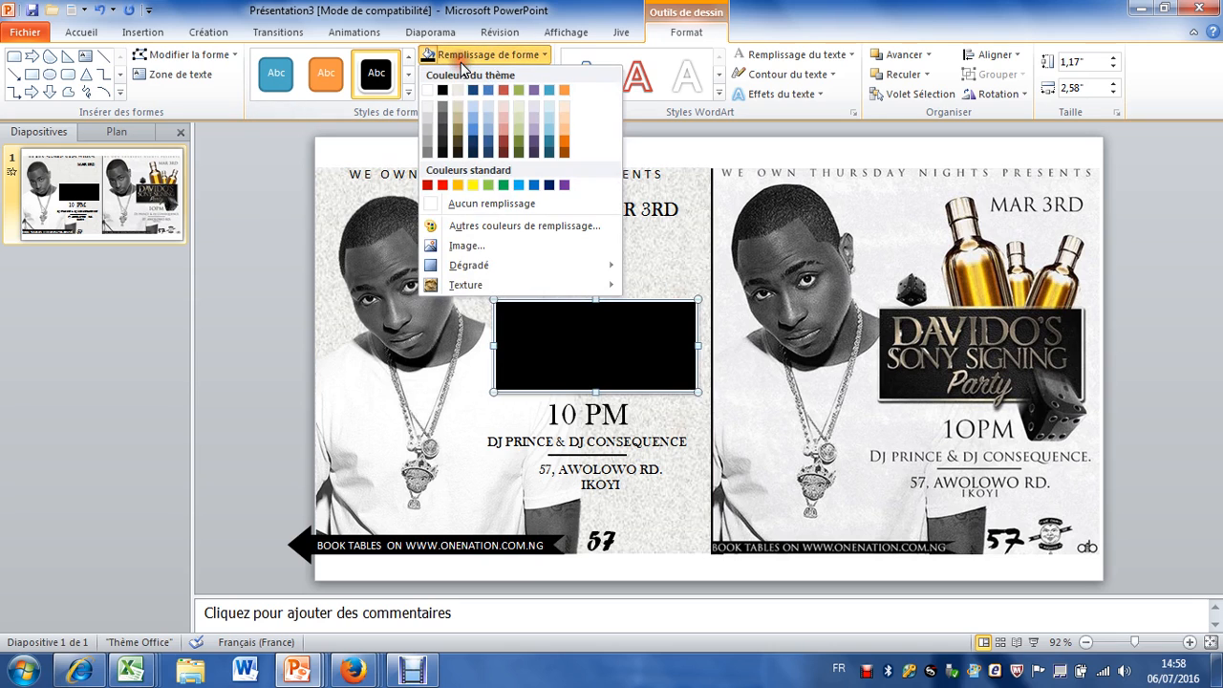
{"action": "mouse_move", "coordinate": [506, 274]}
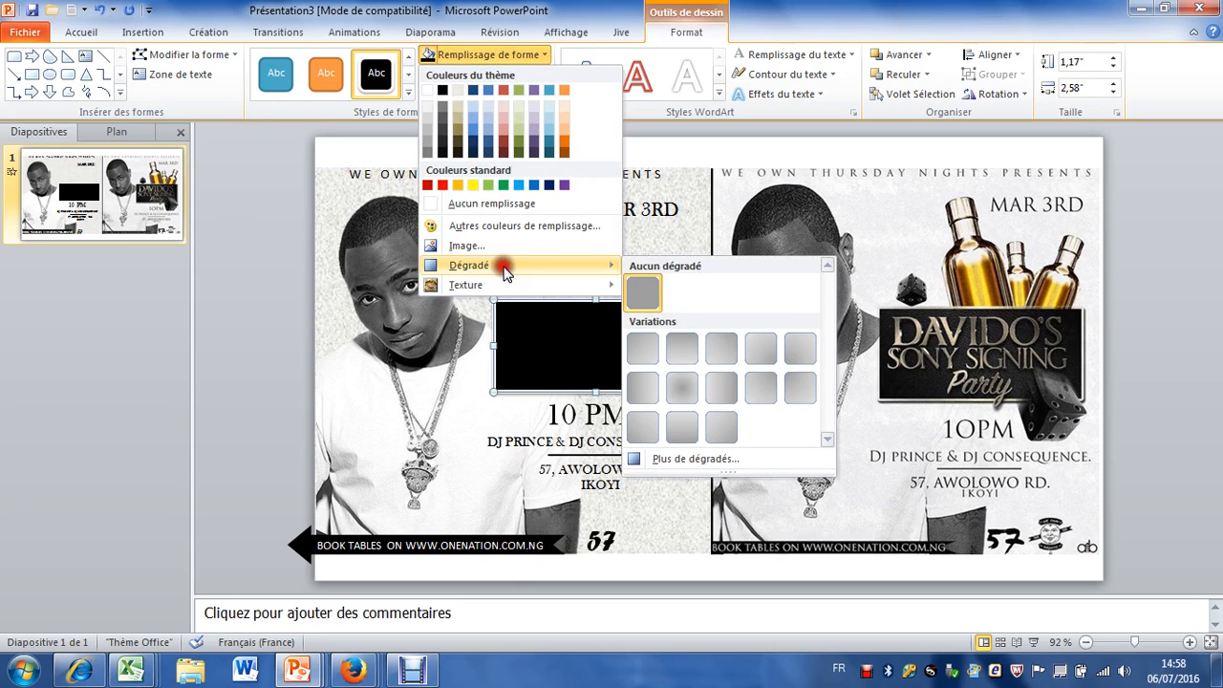
{"action": "left_click", "coordinate": [695, 460]}
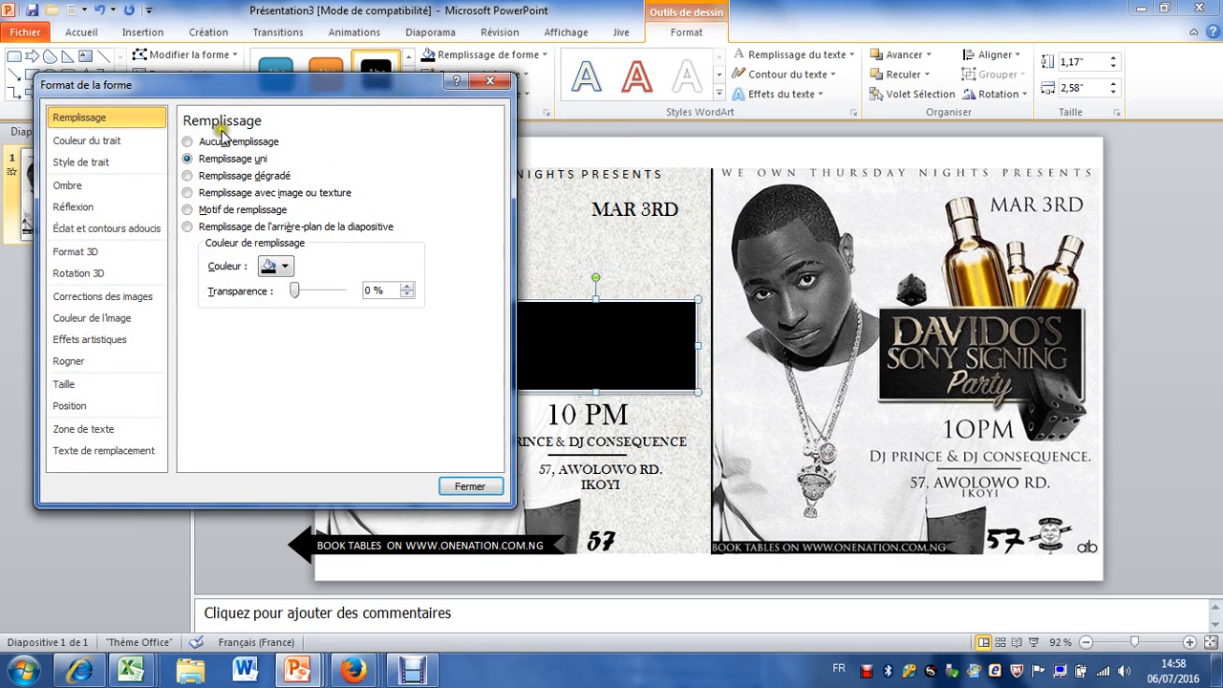
{"action": "left_click", "coordinate": [218, 180]}
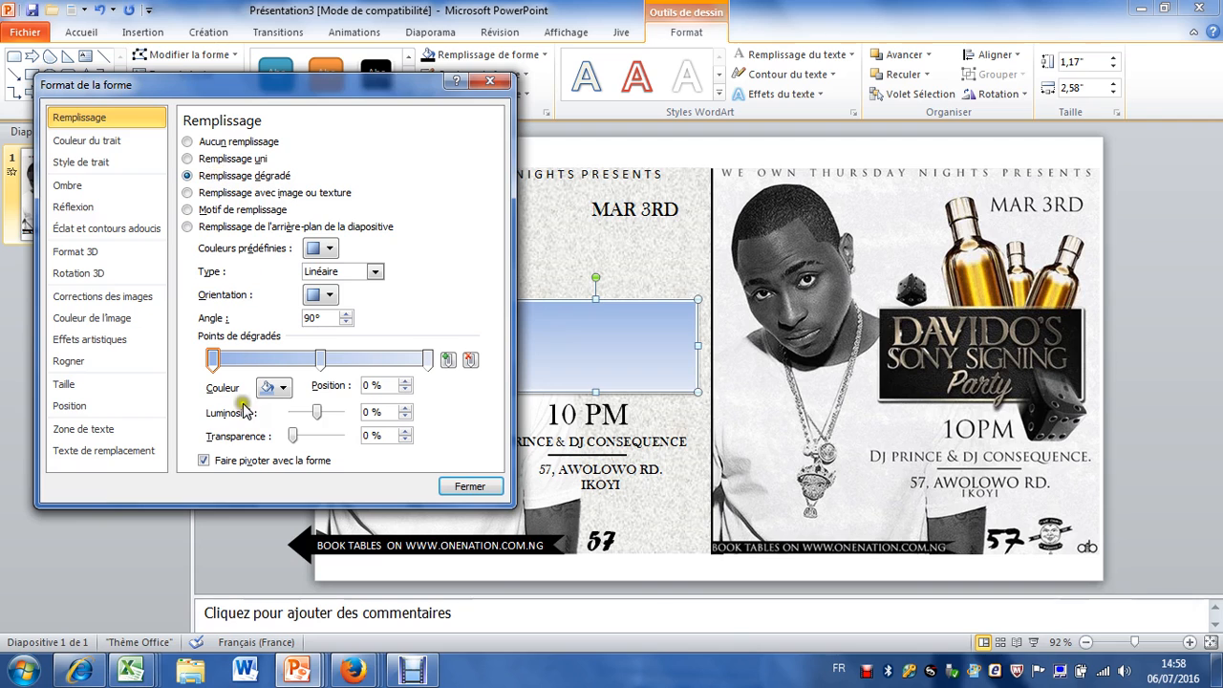
{"action": "left_click_drag", "start_coordinate": [379, 90], "coordinate": [344, 71]}
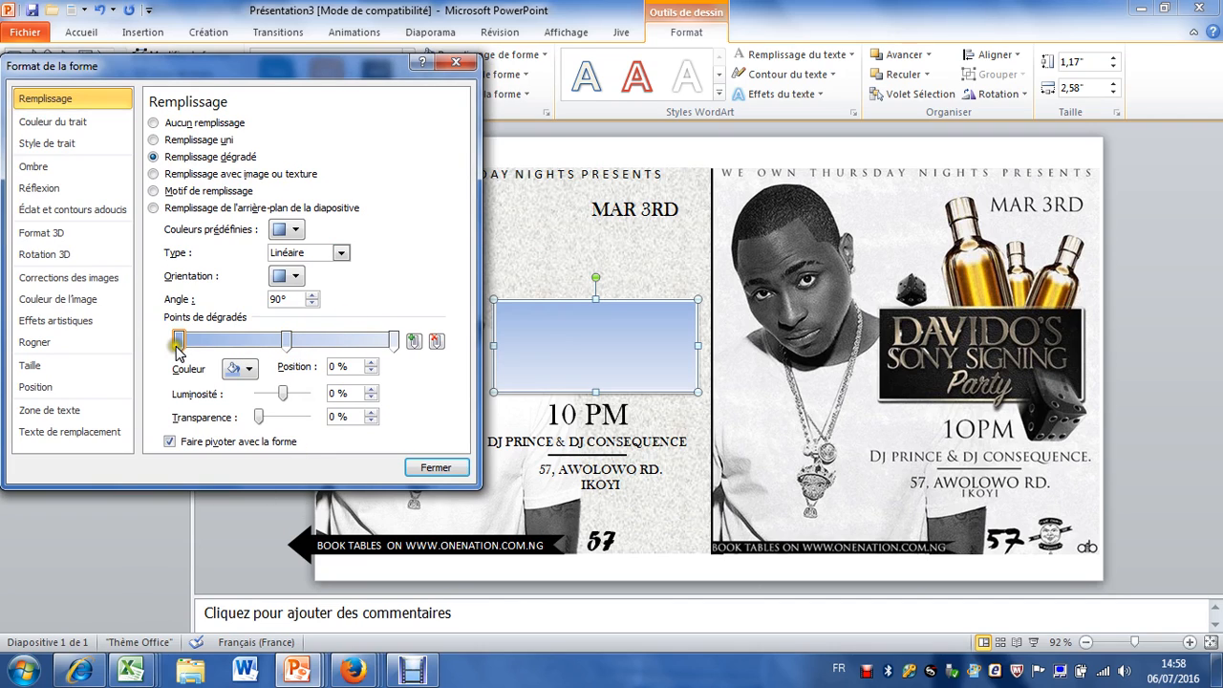
{"action": "left_click", "coordinate": [287, 340]}
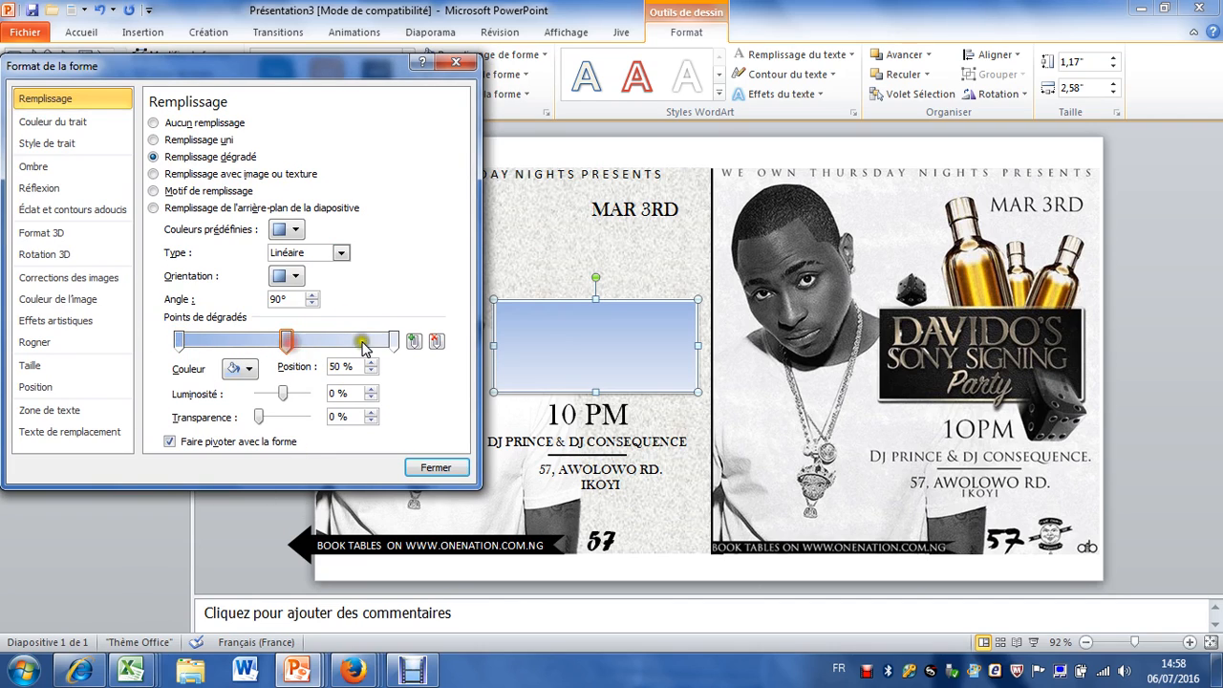
{"action": "left_click", "coordinate": [397, 342]}
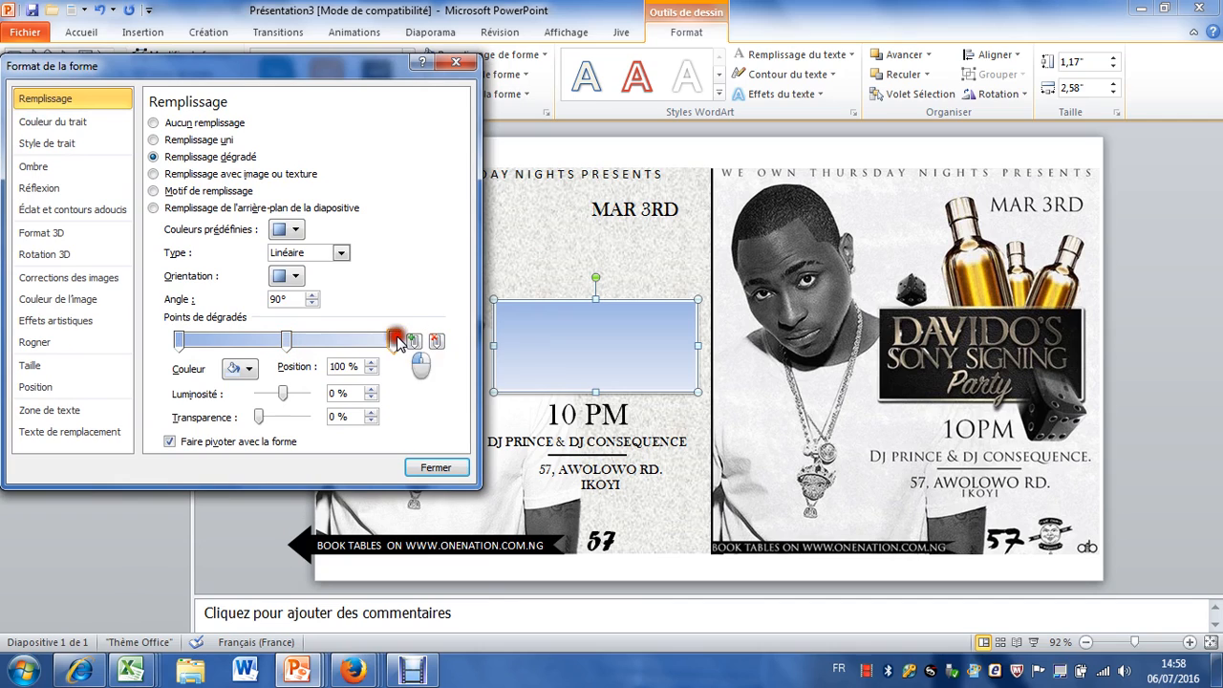
{"action": "left_click", "coordinate": [179, 340]}
{"action": "left_click", "coordinate": [286, 340]}
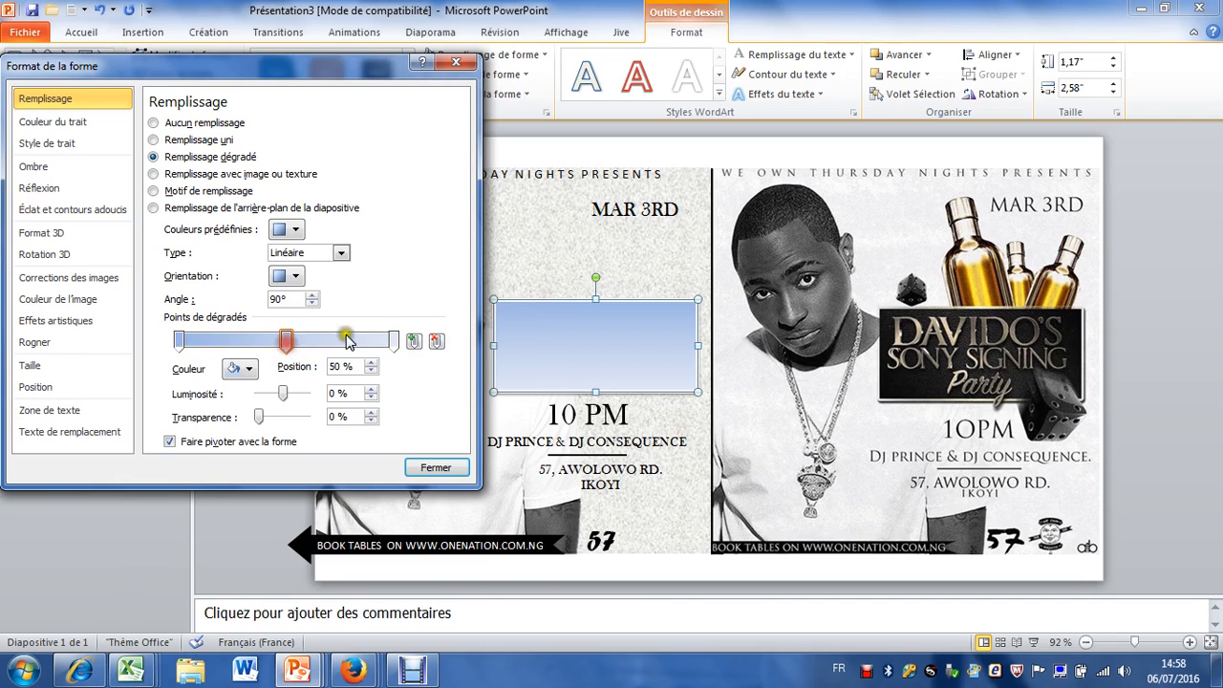
{"action": "left_click", "coordinate": [394, 341]}
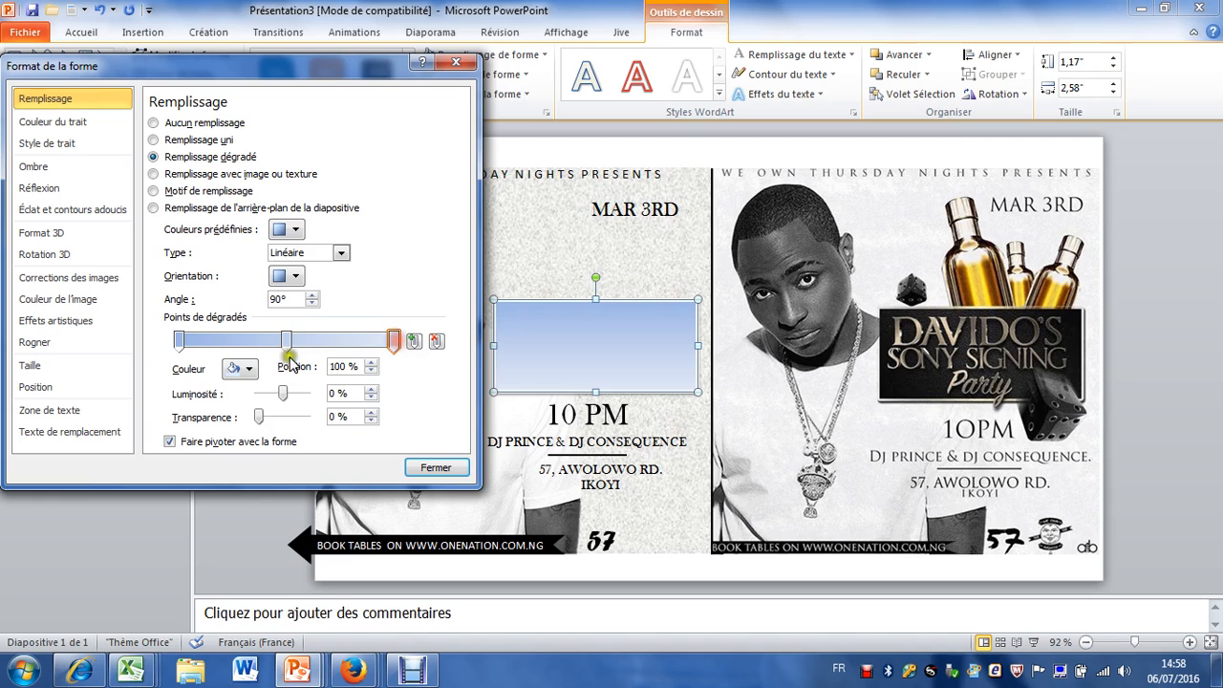
Step: Set the first and last stops of the rectangle's gradient to black
{"action": "left_click", "coordinate": [179, 340]}
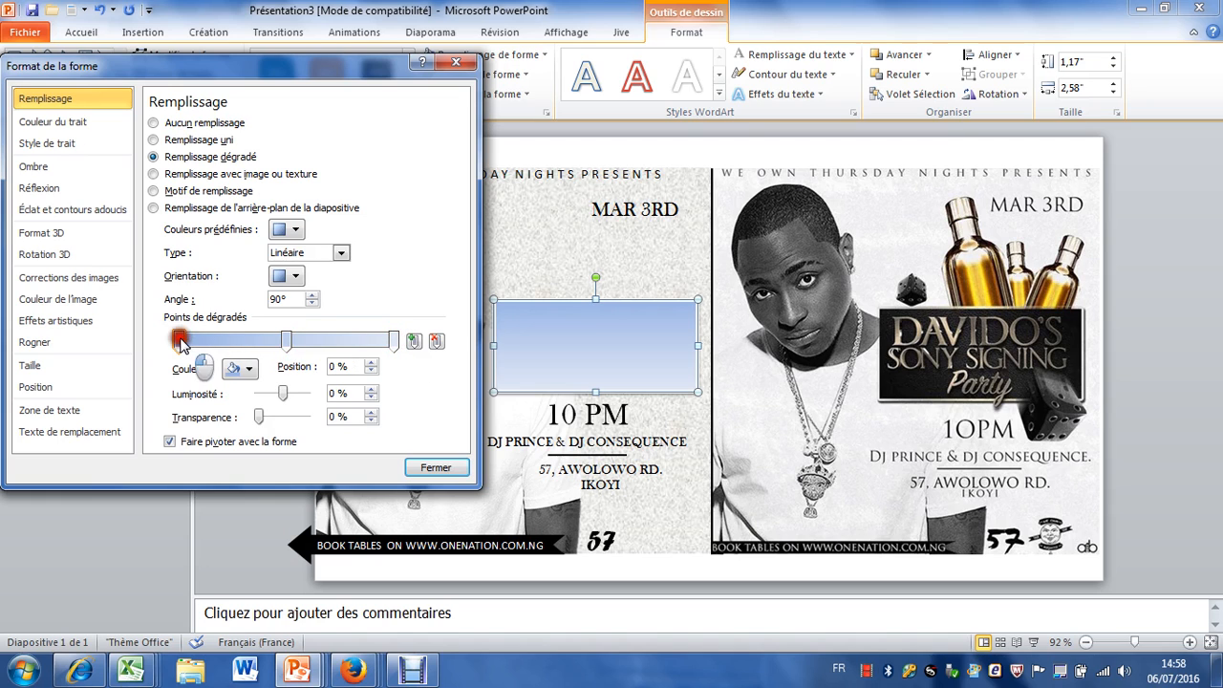
{"action": "left_click", "coordinate": [241, 369]}
{"action": "left_click", "coordinate": [245, 406]}
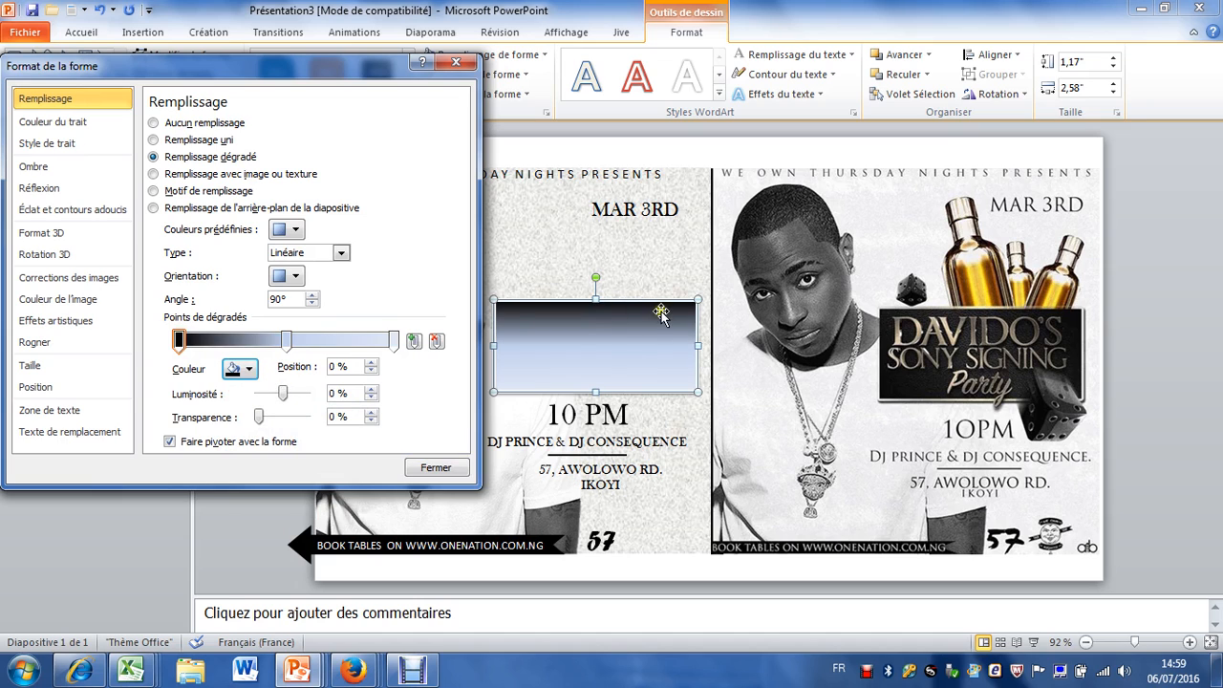
{"action": "left_click", "coordinate": [393, 340]}
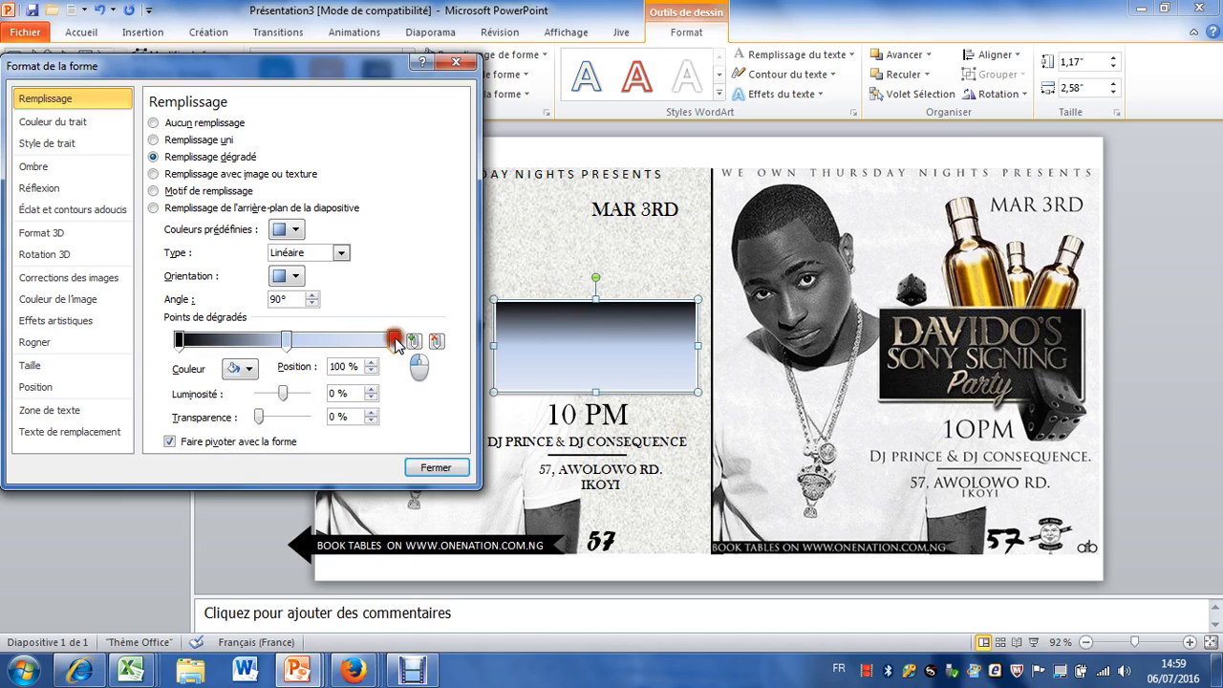
{"action": "left_click", "coordinate": [248, 369]}
{"action": "left_click", "coordinate": [244, 406]}
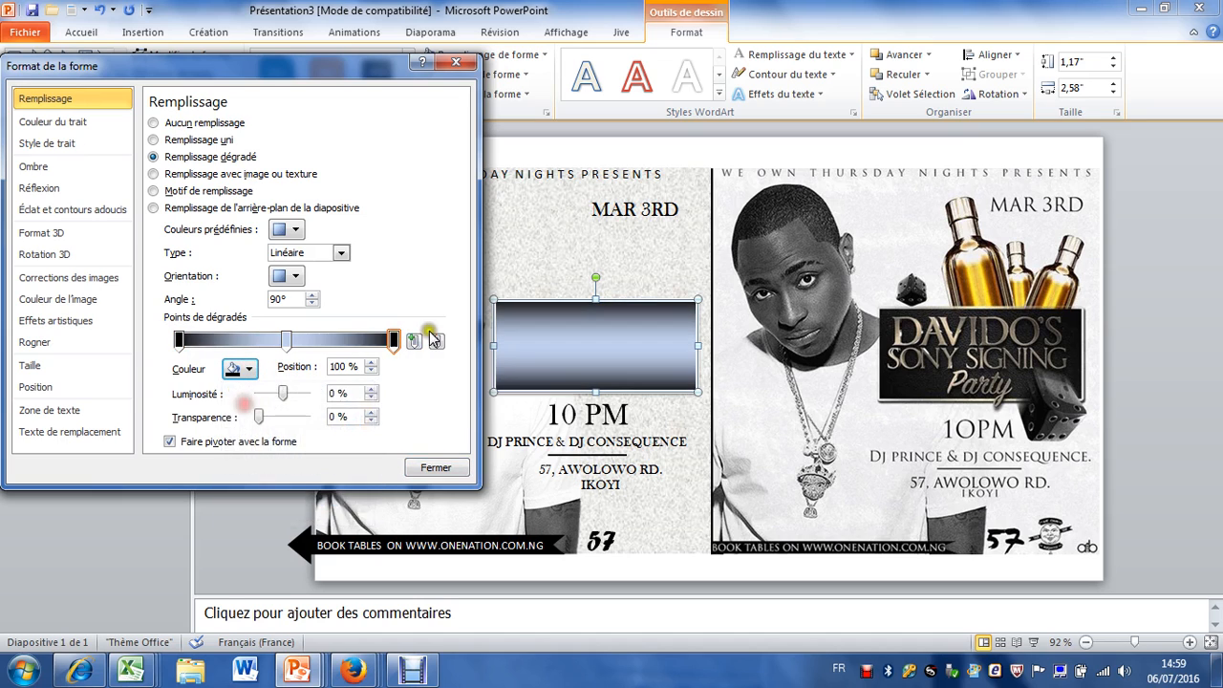
Step: Set the gradient's middle stop at 50% to the dark grey with 50% brightness
{"action": "left_click", "coordinate": [287, 341]}
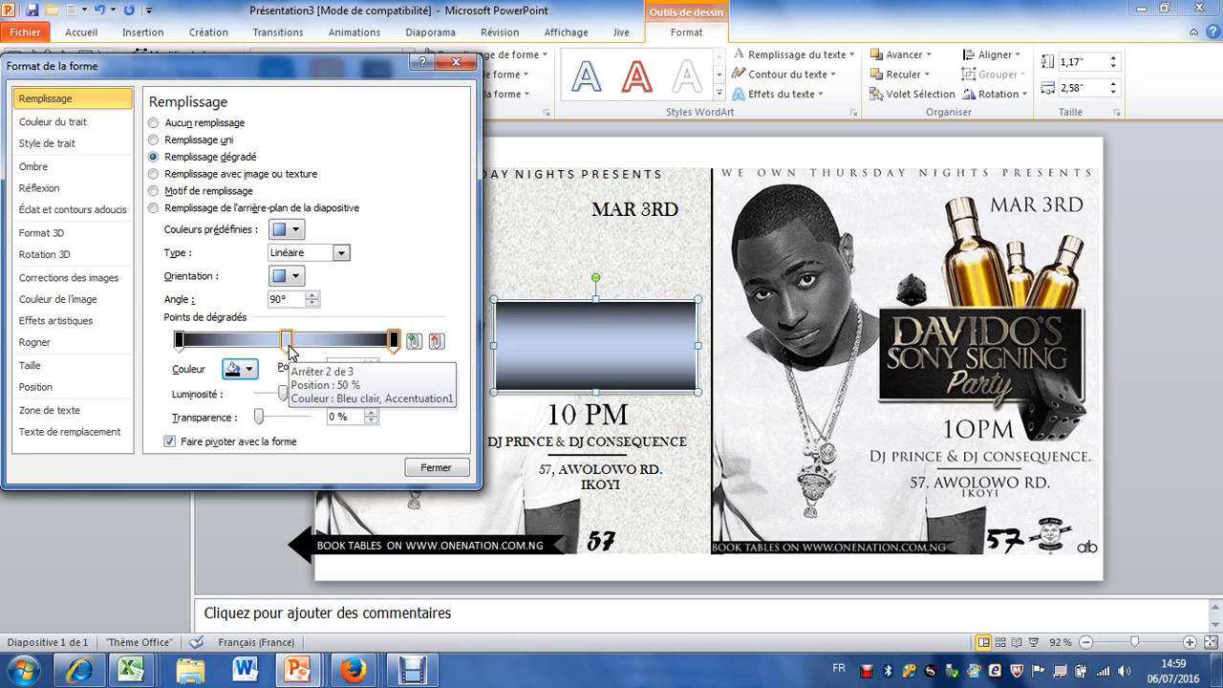
{"action": "left_click", "coordinate": [244, 369]}
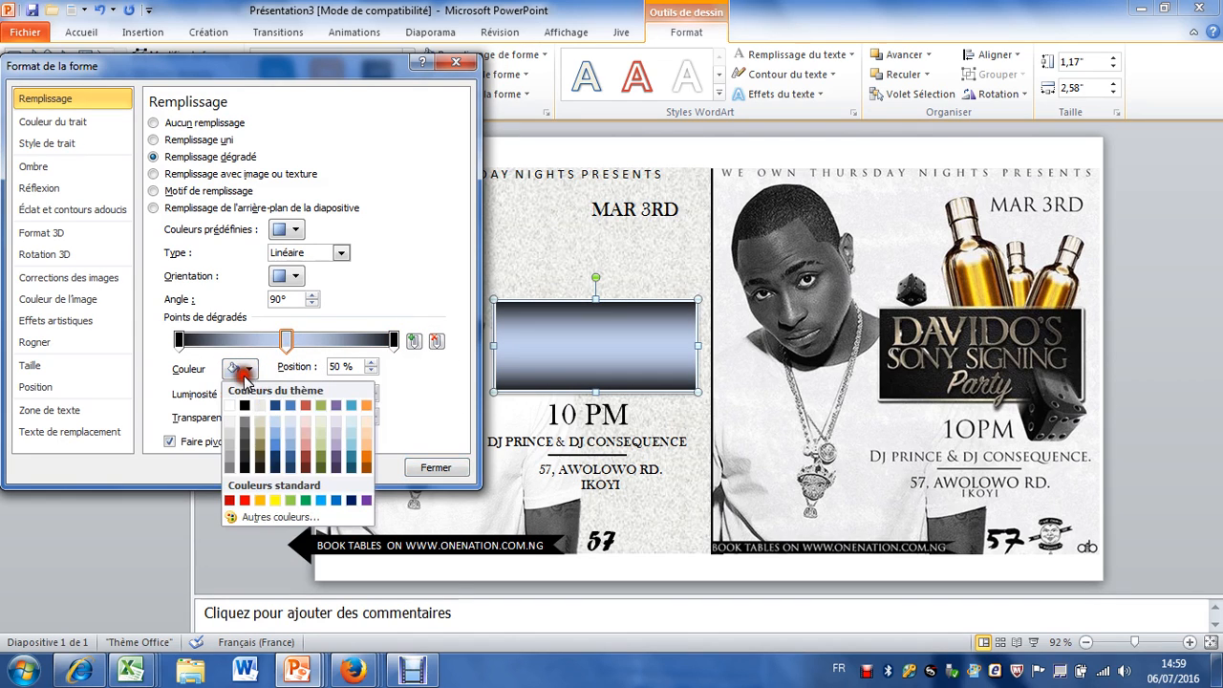
{"action": "left_click", "coordinate": [246, 421]}
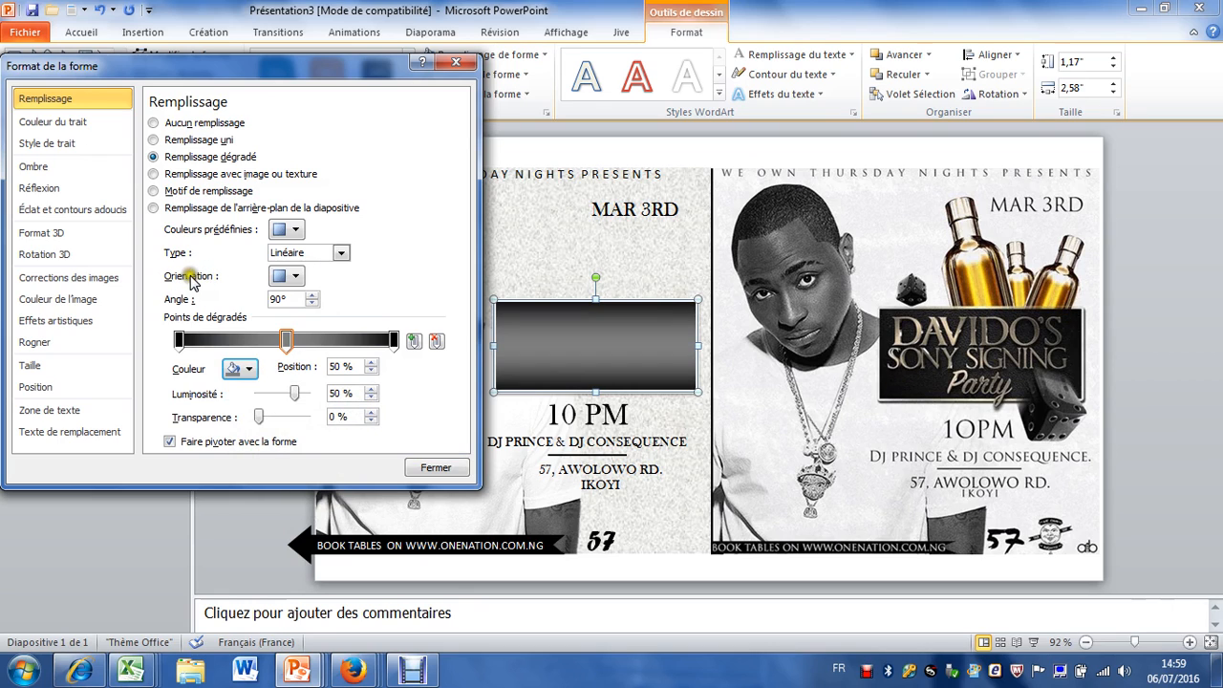
Step: Orient the rectangle's gradient diagonally at 135° and set its middle stop to the near-black shade with 15% brightness
{"action": "left_click", "coordinate": [294, 277]}
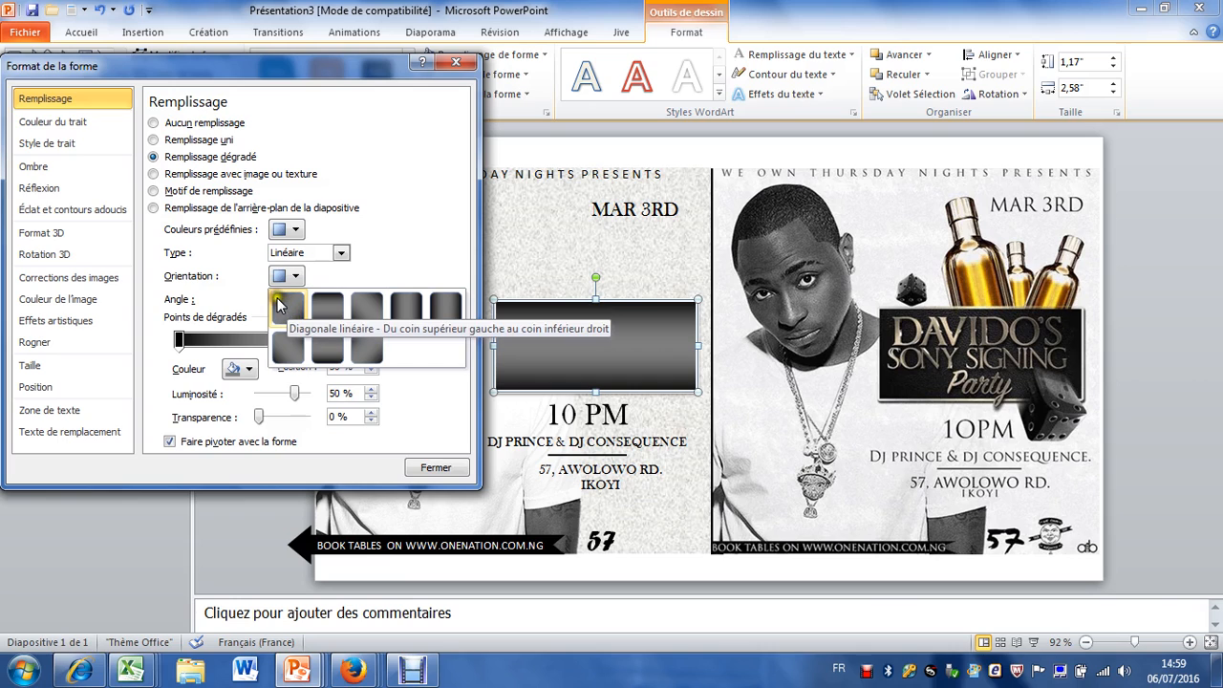
{"action": "left_click", "coordinate": [369, 311]}
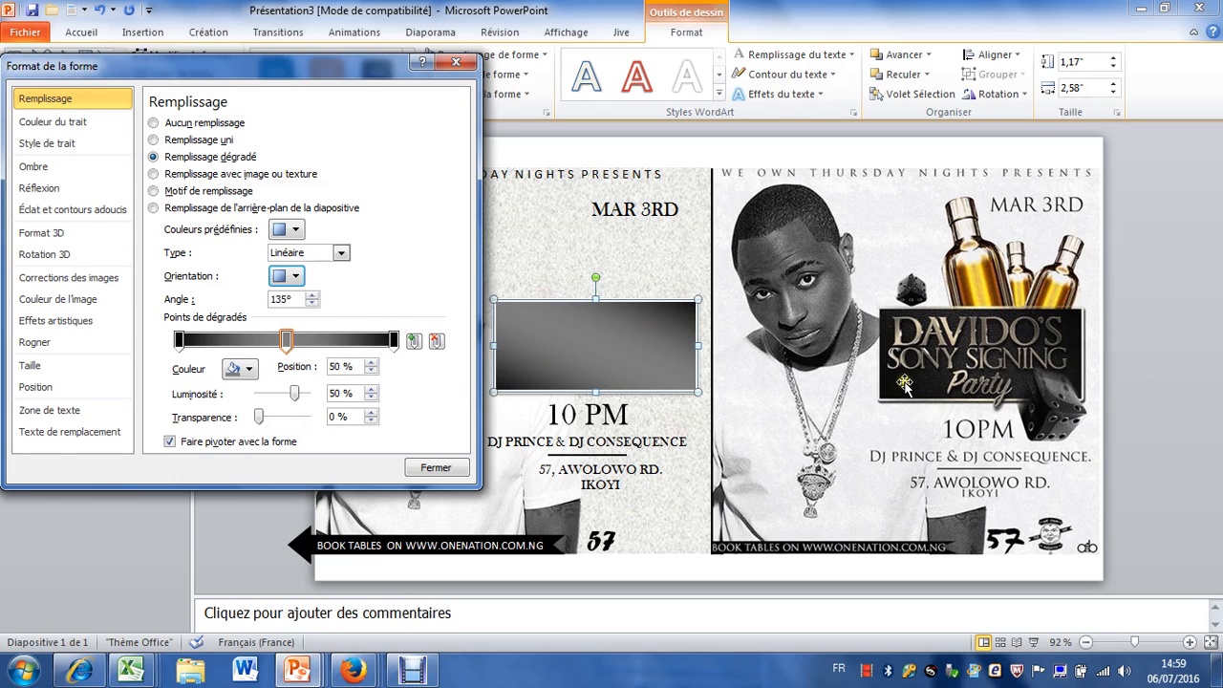
{"action": "left_click", "coordinate": [286, 342]}
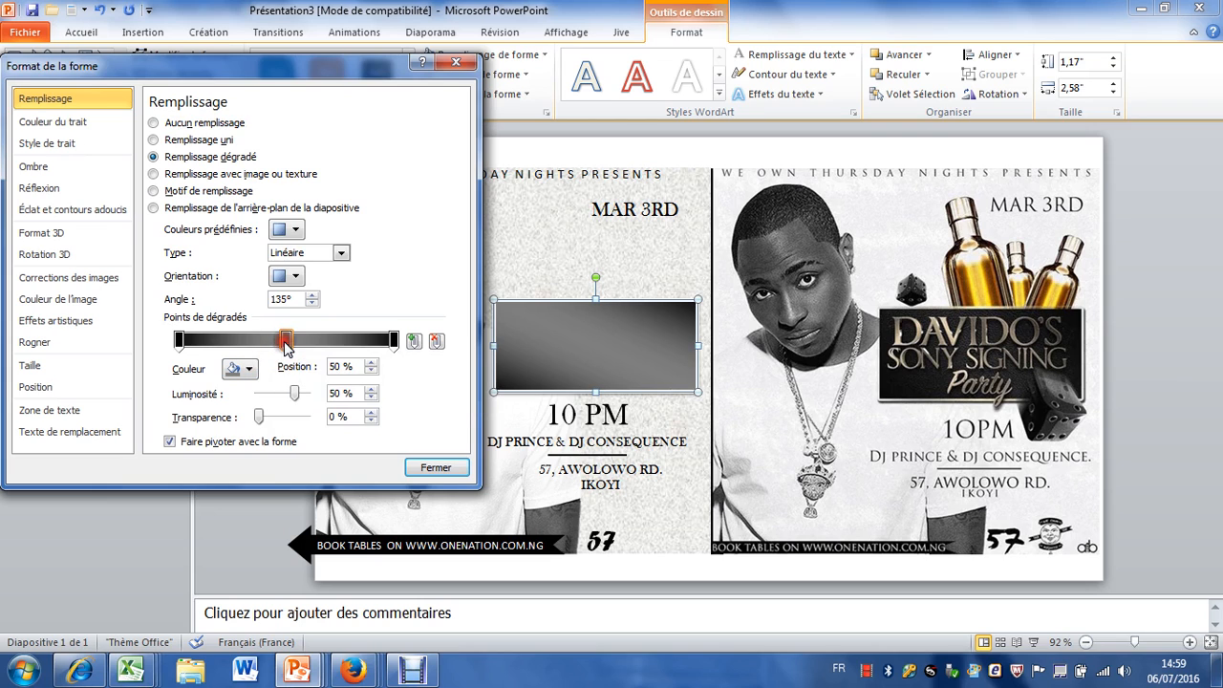
{"action": "left_click", "coordinate": [245, 369]}
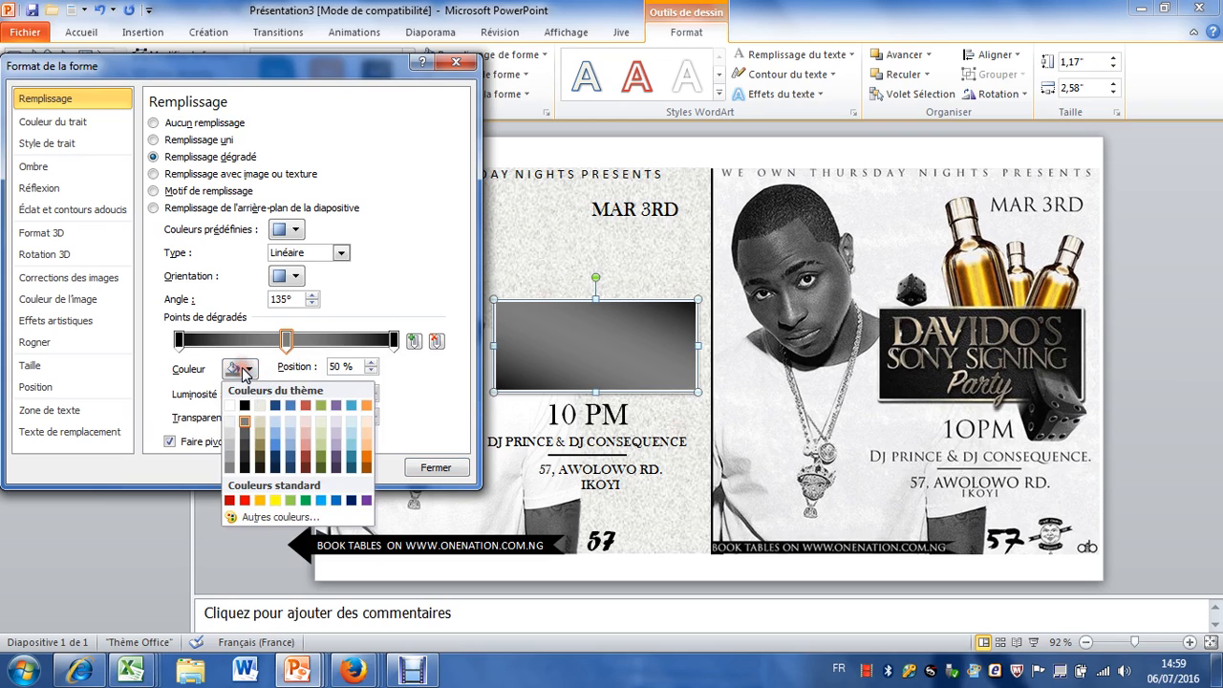
{"action": "left_click", "coordinate": [246, 458]}
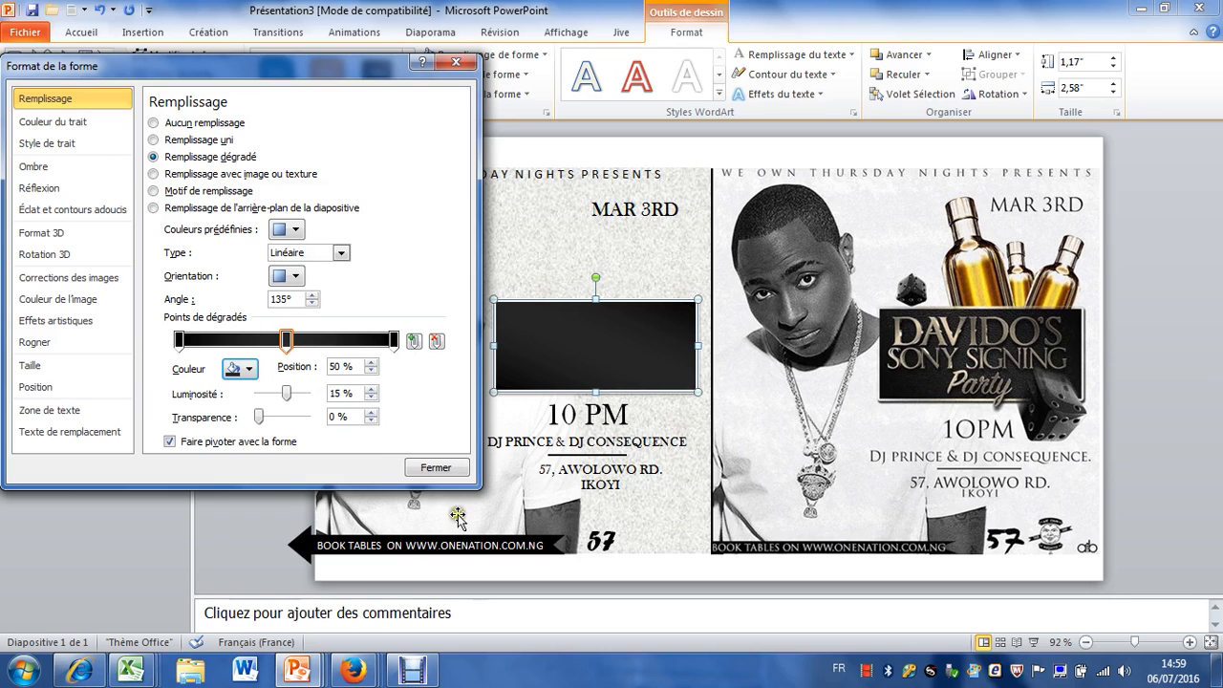
{"action": "left_click", "coordinate": [428, 468]}
{"action": "left_click", "coordinate": [245, 307]}
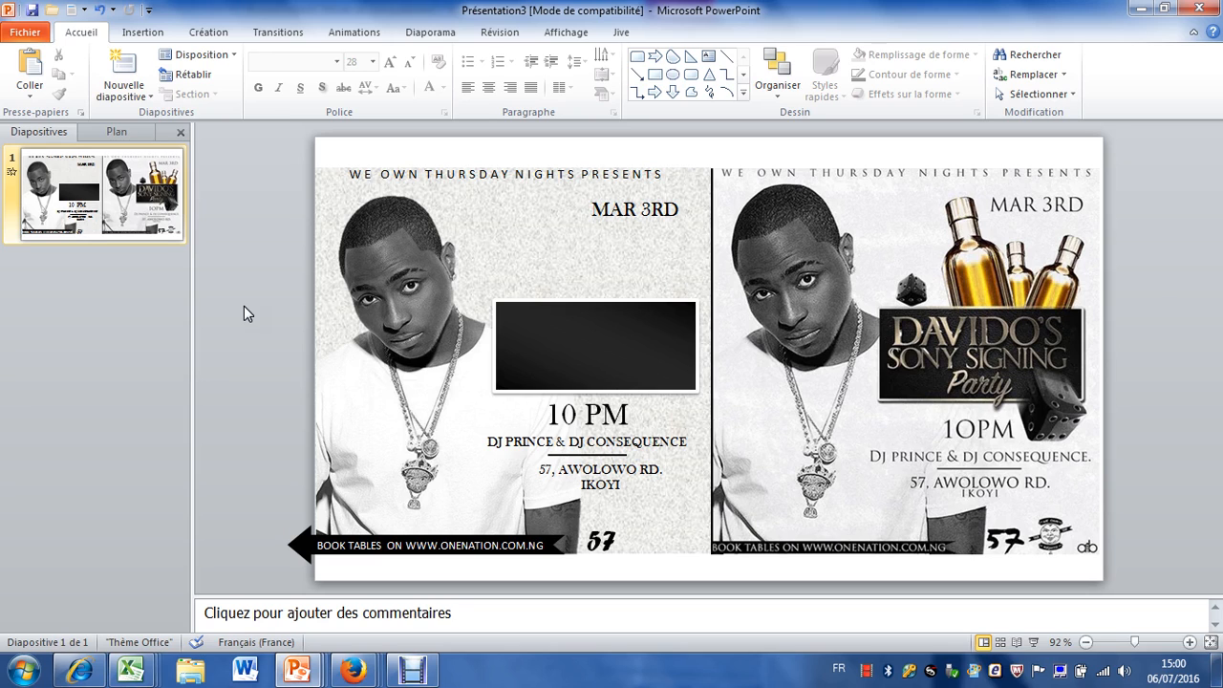
Step: Add a text box with the three lines "DAVIDO'S", "SONY SIGNING" and "Party", and place it just above the black rectangle
{"action": "left_click", "coordinate": [709, 58]}
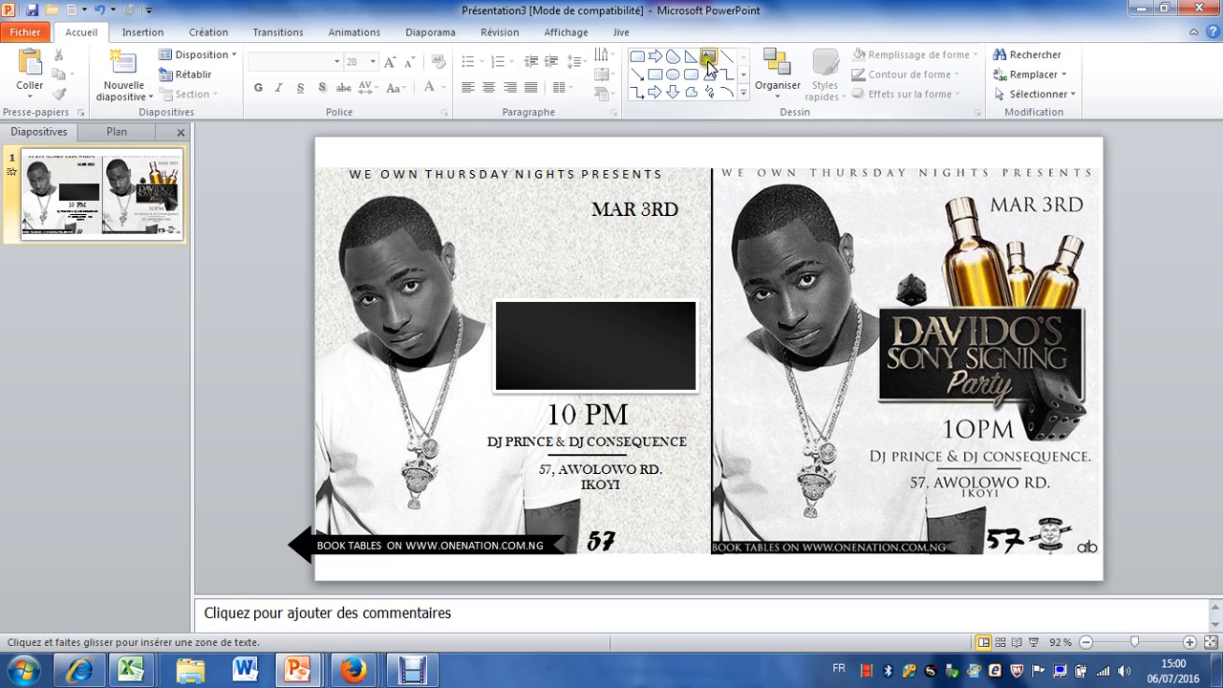
{"action": "left_click", "coordinate": [493, 153]}
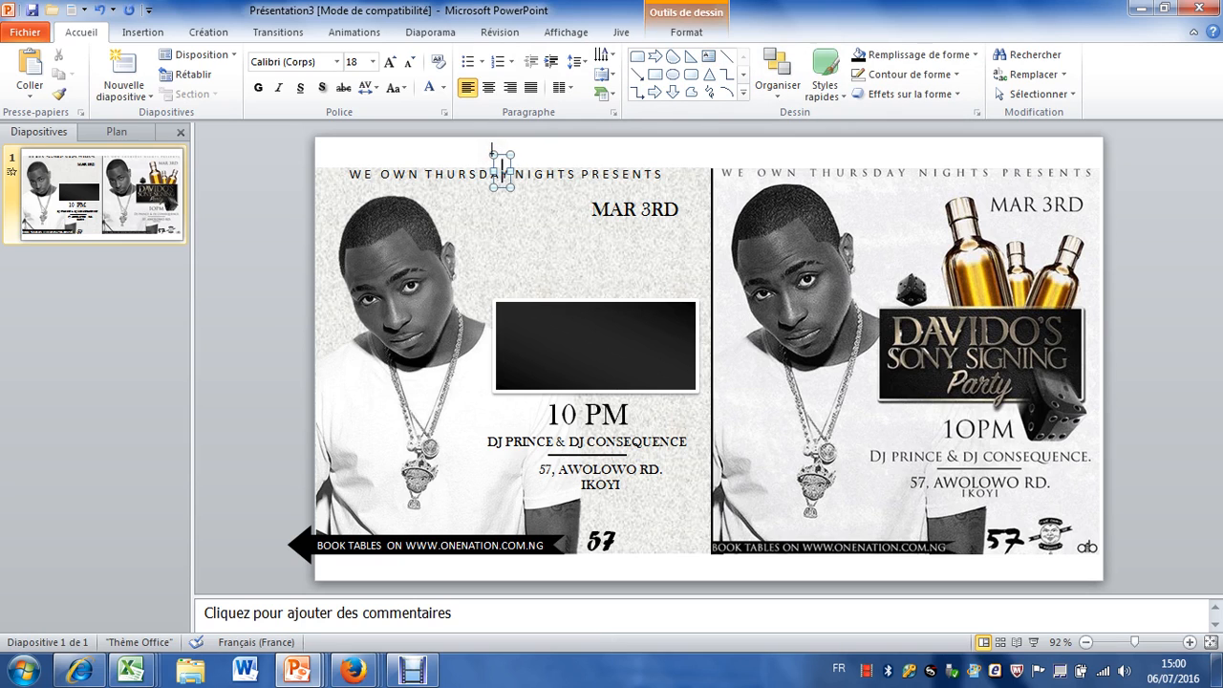
{"action": "type", "text": "DAVIDO"}
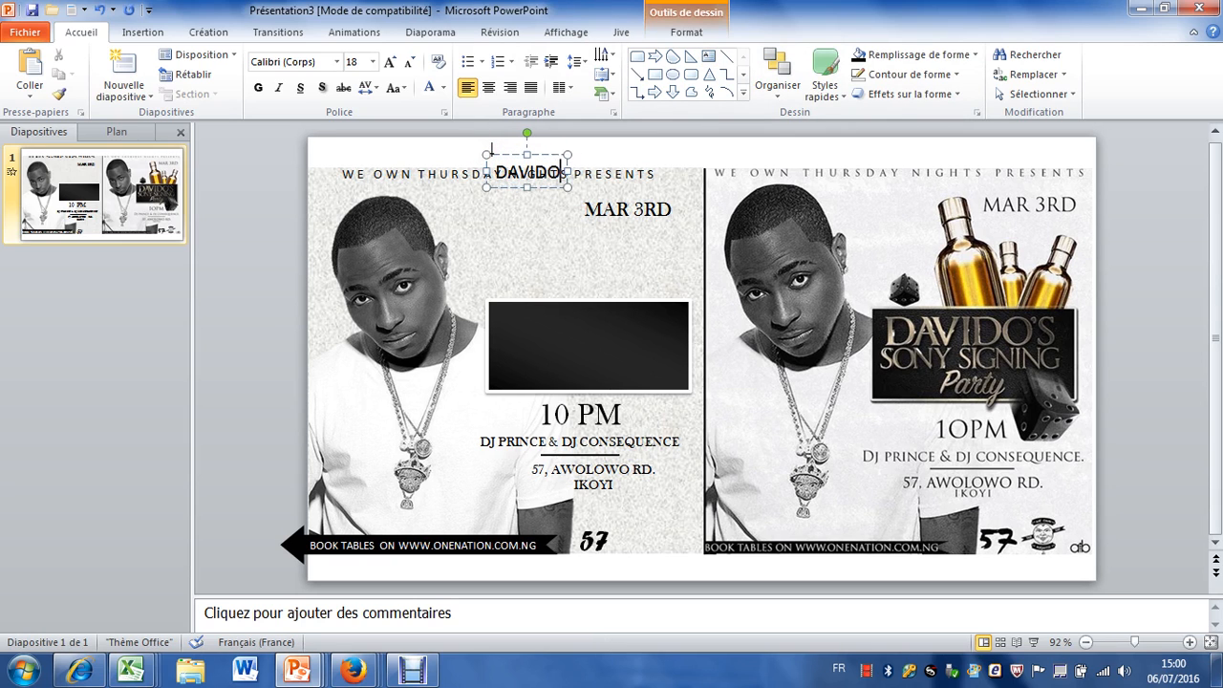
{"action": "type", "text": "'S"}
{"action": "key", "text": "Return"}
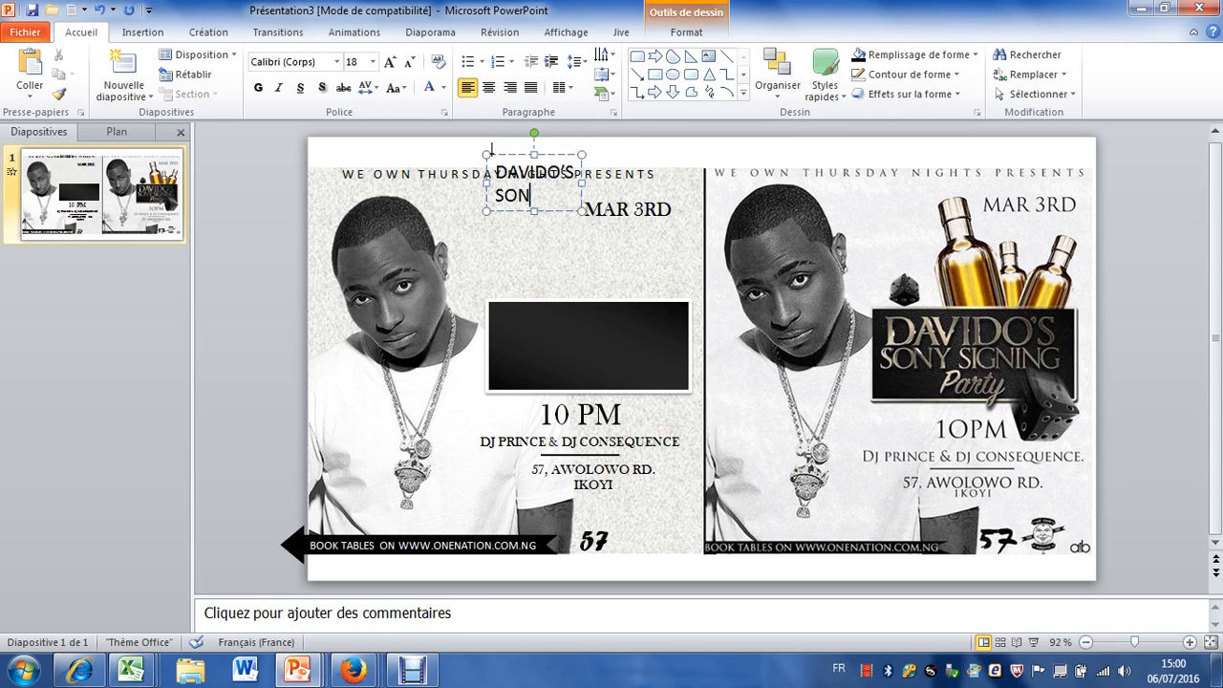
{"action": "type", "text": "SONY SINGNING"}
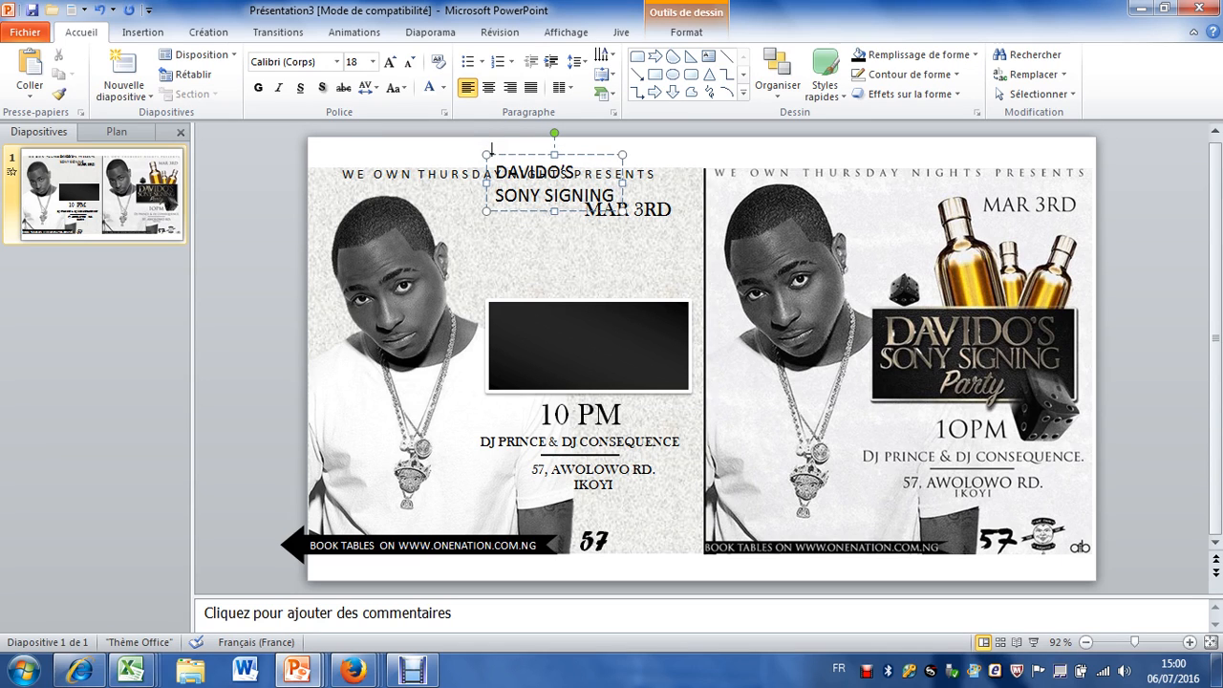
{"action": "key", "text": "Return"}
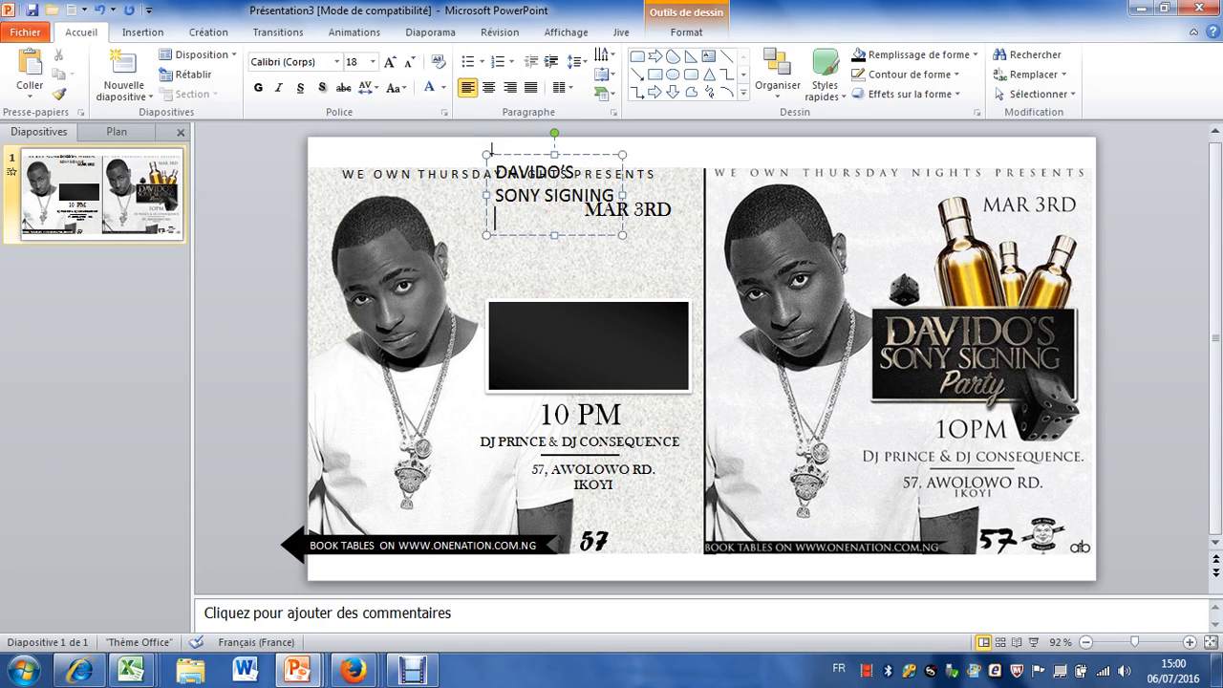
{"action": "type", "text": "P"}
{"action": "key", "text": "Caps_Lock"}
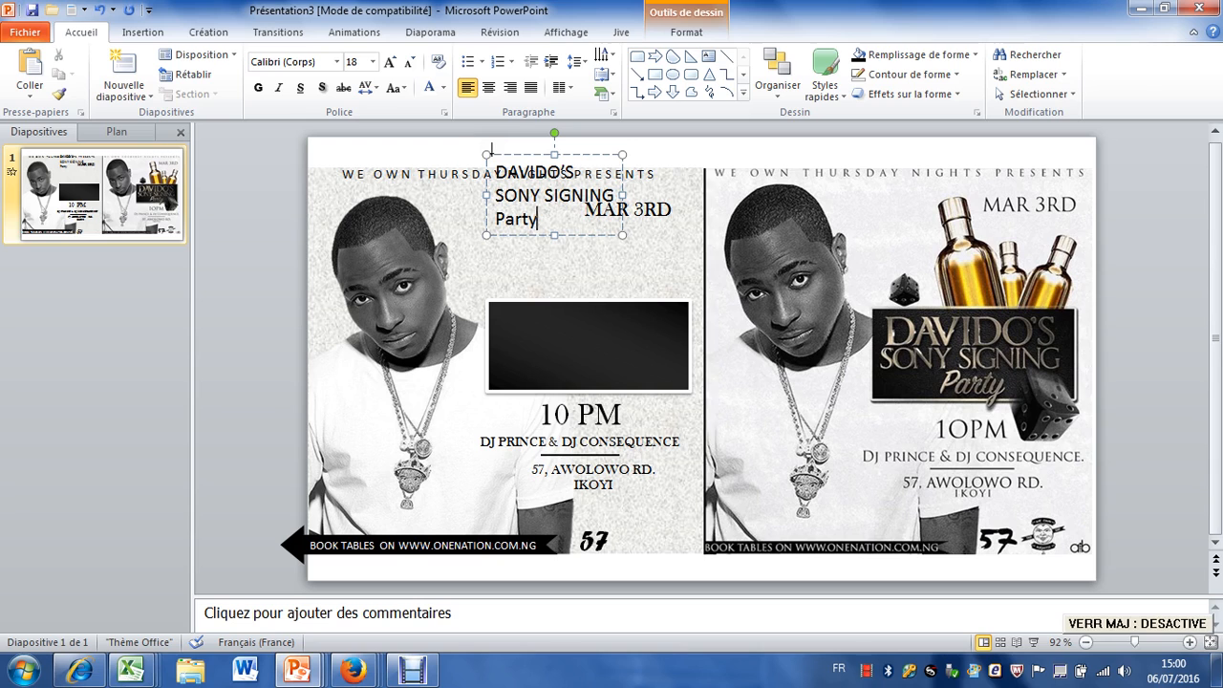
{"action": "left_click", "coordinate": [598, 153]}
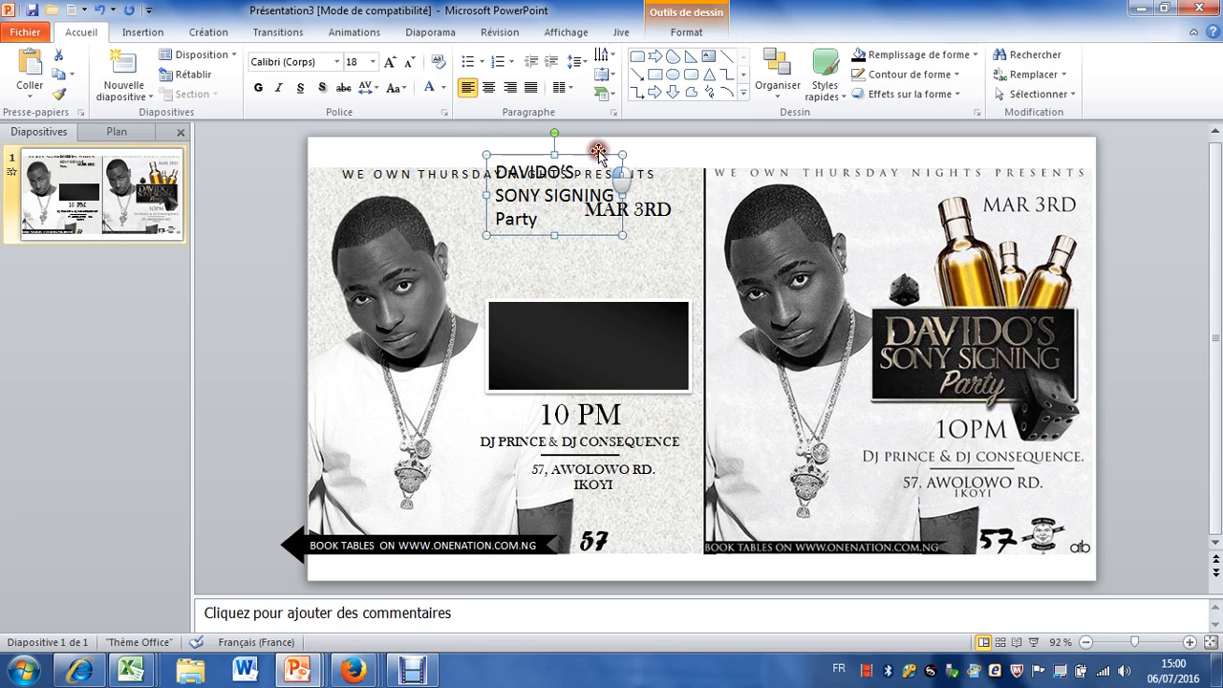
{"action": "left_click_drag", "start_coordinate": [598, 153], "coordinate": [578, 213]}
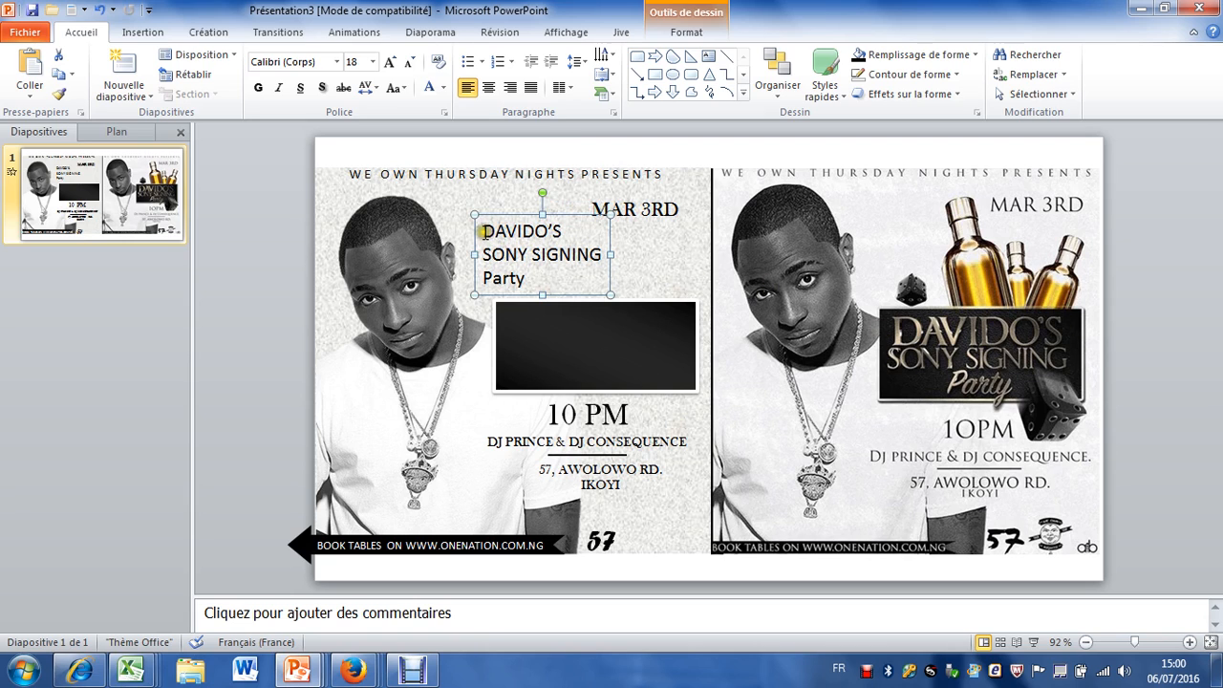
Step: Make the "DAVIDO'S" line bold and enlarge it to 28 pt
{"action": "left_click_drag", "start_coordinate": [484, 232], "coordinate": [571, 231]}
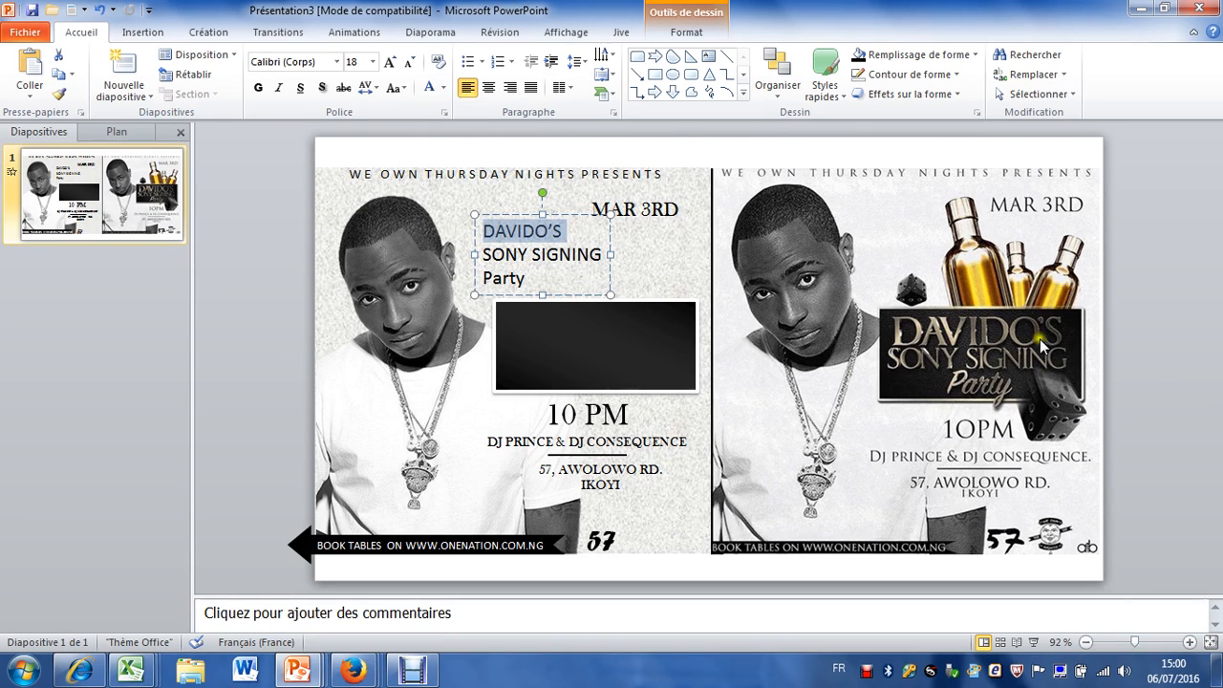
{"action": "left_click", "coordinate": [256, 88]}
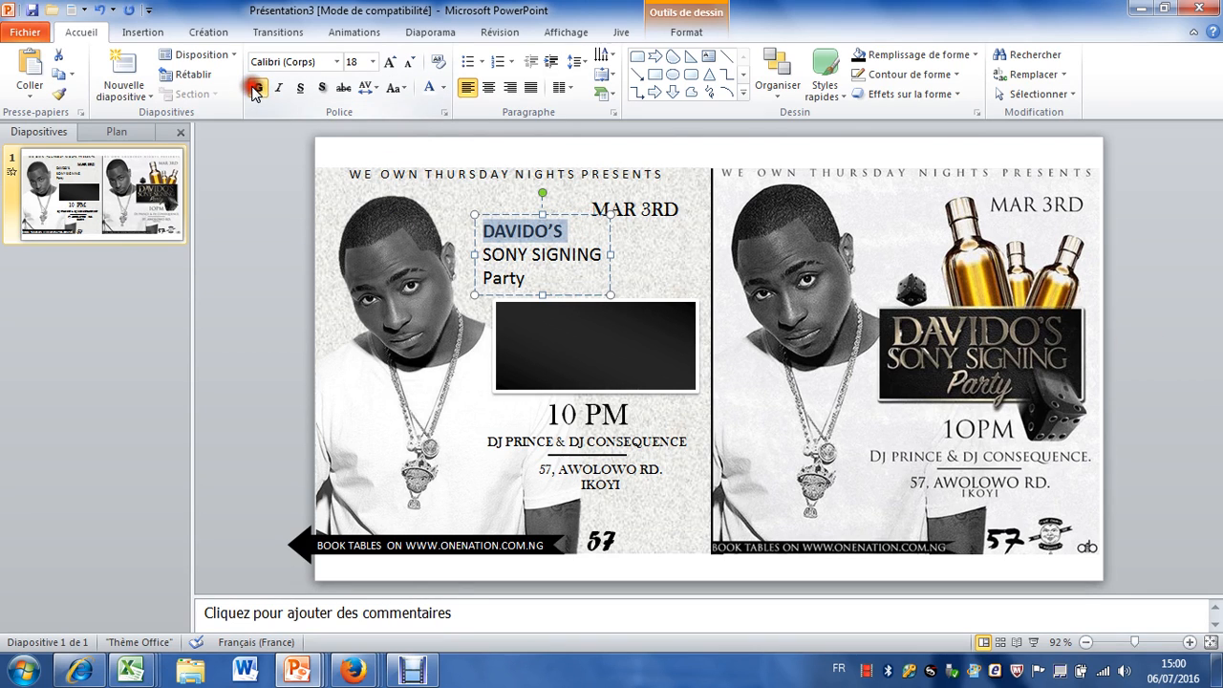
{"action": "left_click", "coordinate": [388, 62]}
{"action": "left_click", "coordinate": [389, 61]}
{"action": "left_click", "coordinate": [389, 61]}
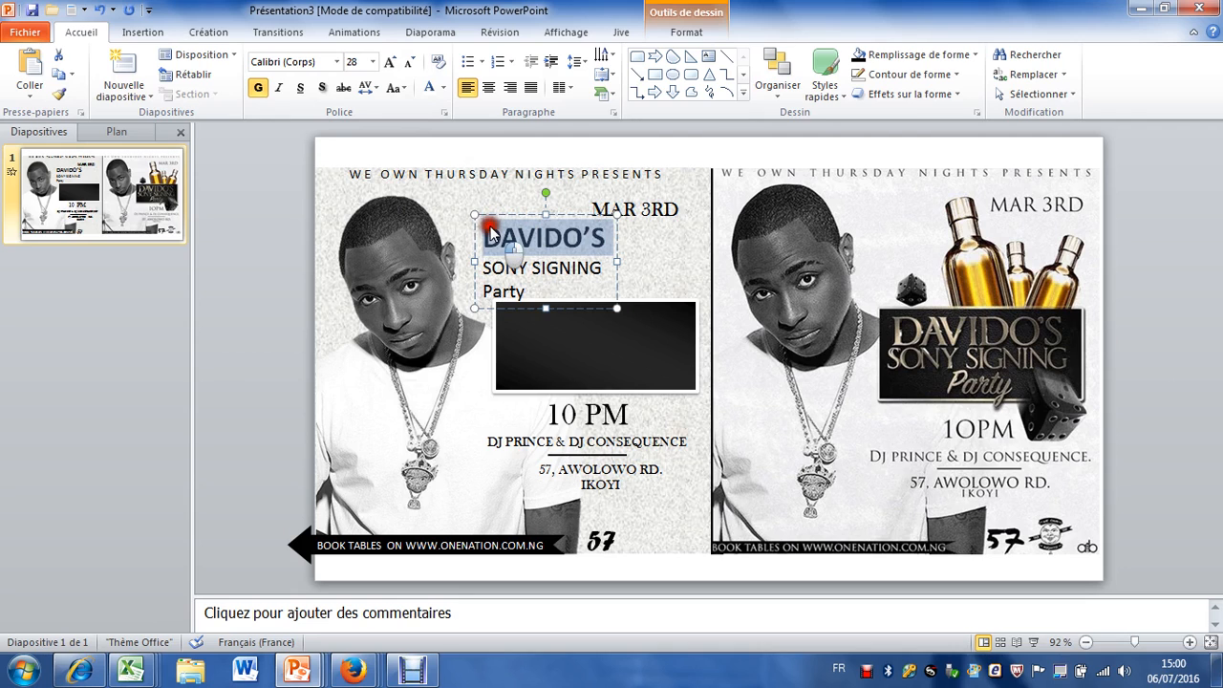
Step: Centre the "DAVIDO'S" and "SONY SIGNING" lines and set them in Book Antiqua
{"action": "left_click_drag", "start_coordinate": [485, 229], "coordinate": [601, 263]}
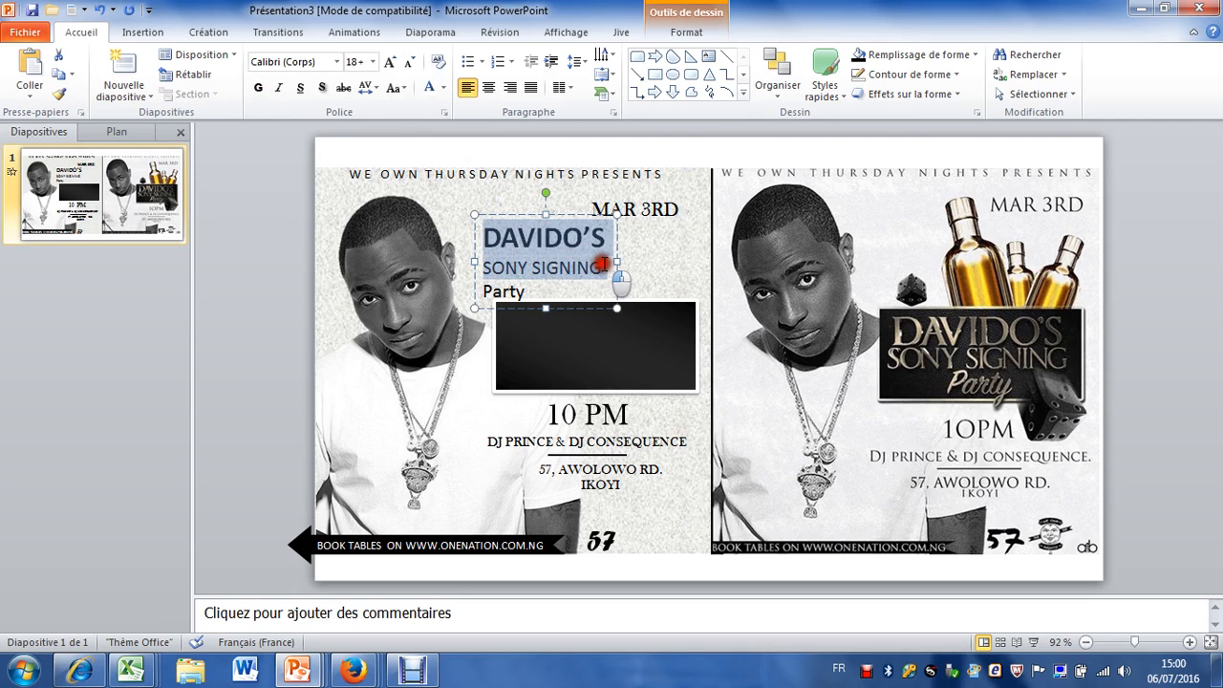
{"action": "left_click", "coordinate": [488, 87]}
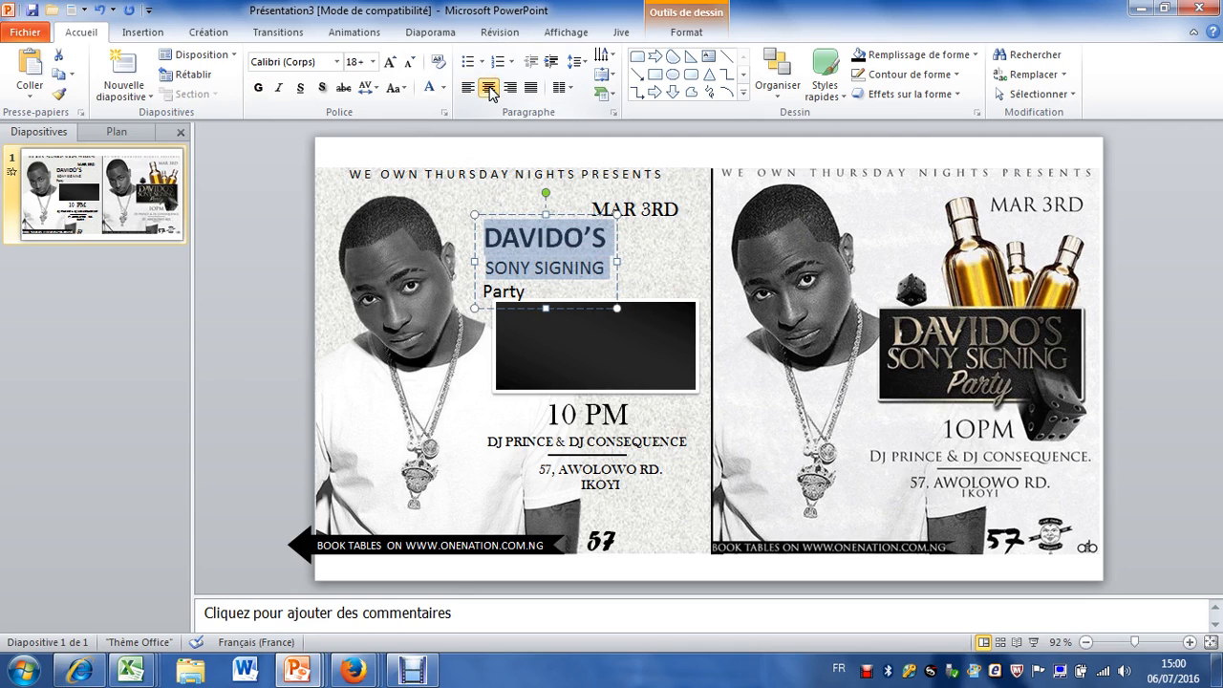
{"action": "left_click", "coordinate": [336, 61]}
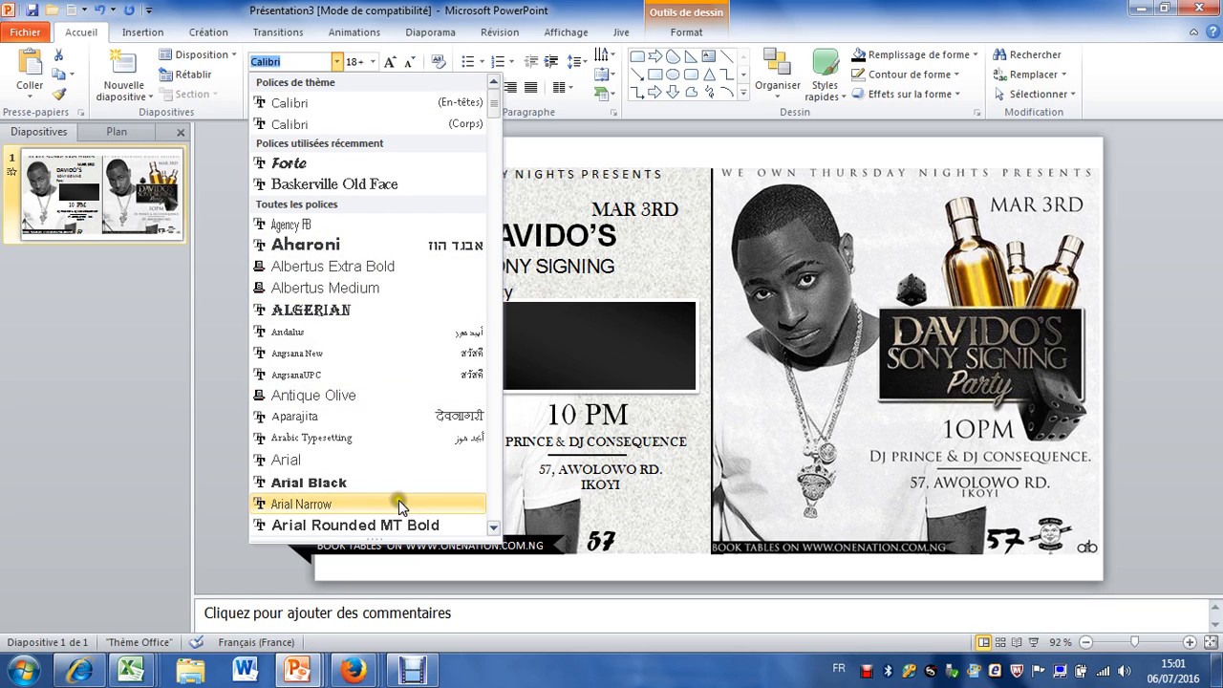
{"action": "left_click", "coordinate": [493, 526]}
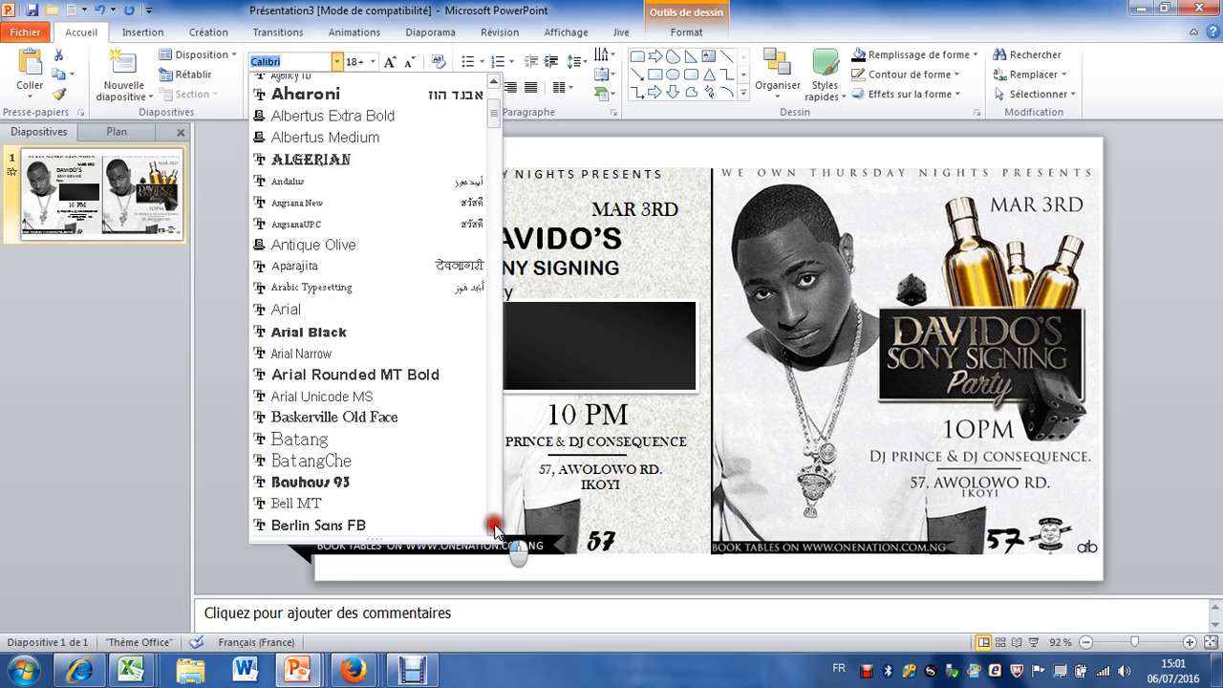
{"action": "left_click", "coordinate": [493, 526]}
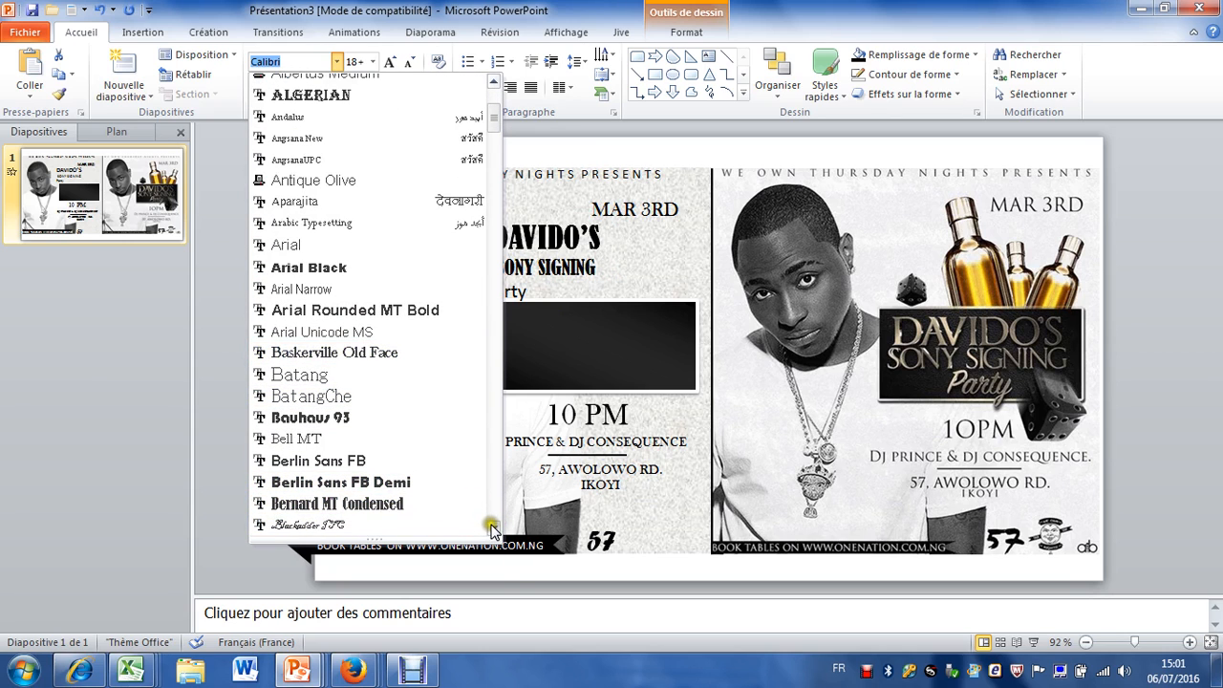
{"action": "left_click", "coordinate": [492, 526]}
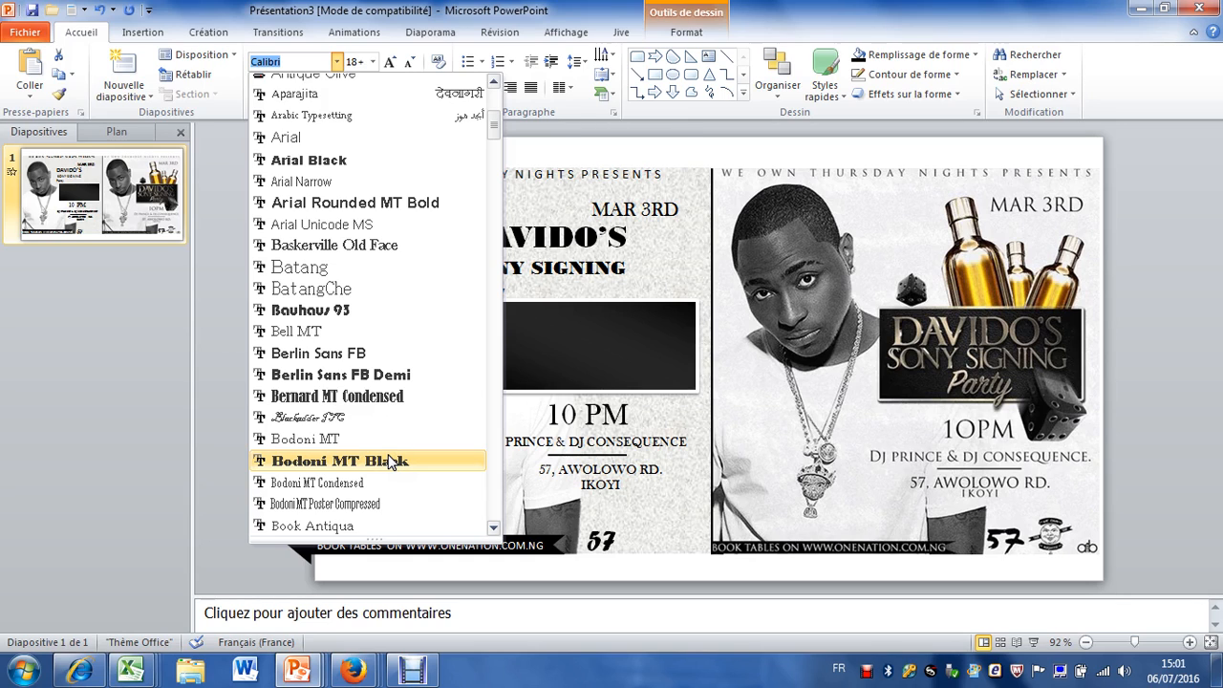
{"action": "left_click", "coordinate": [427, 525]}
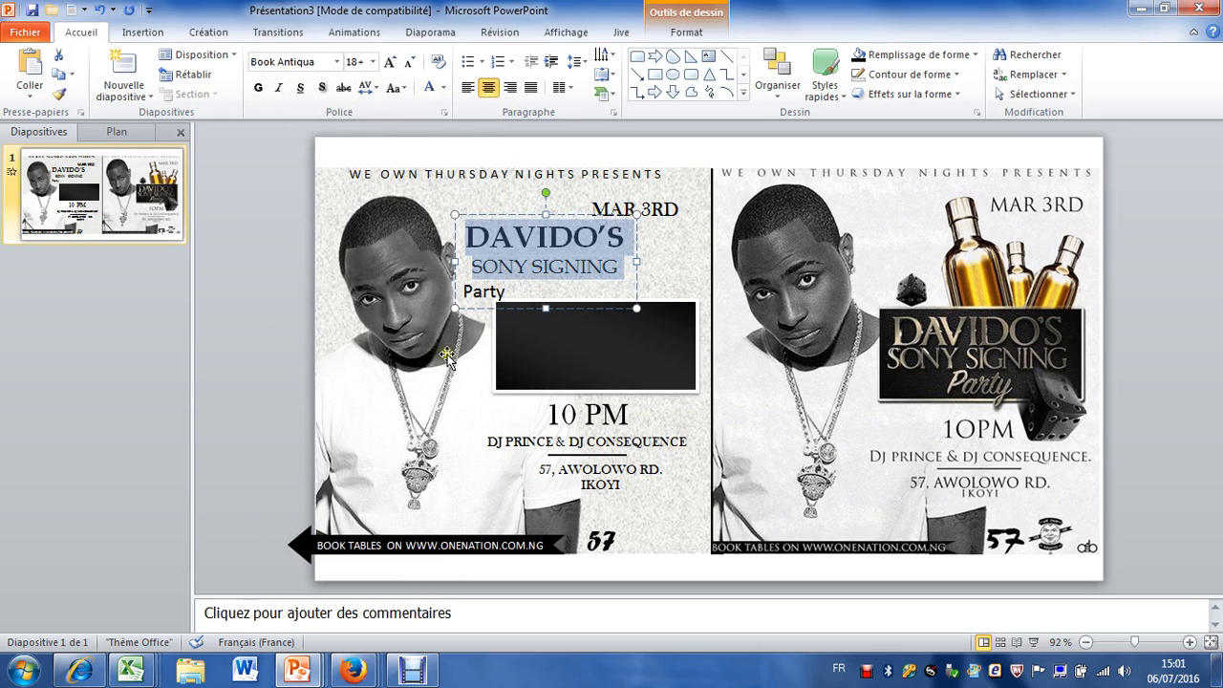
Step: Set the "P" of "Party" in Forte and shift the title text box sideways to line up with the black rectangle
{"action": "left_click", "coordinate": [640, 246]}
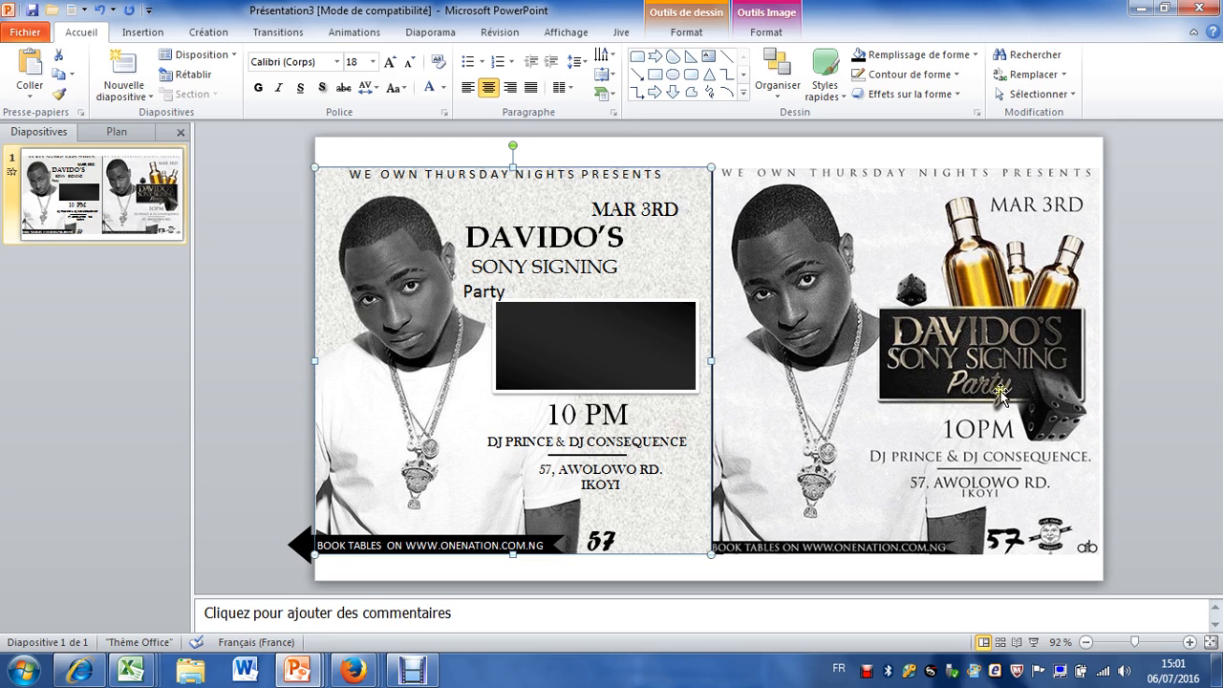
{"action": "left_click", "coordinate": [476, 290]}
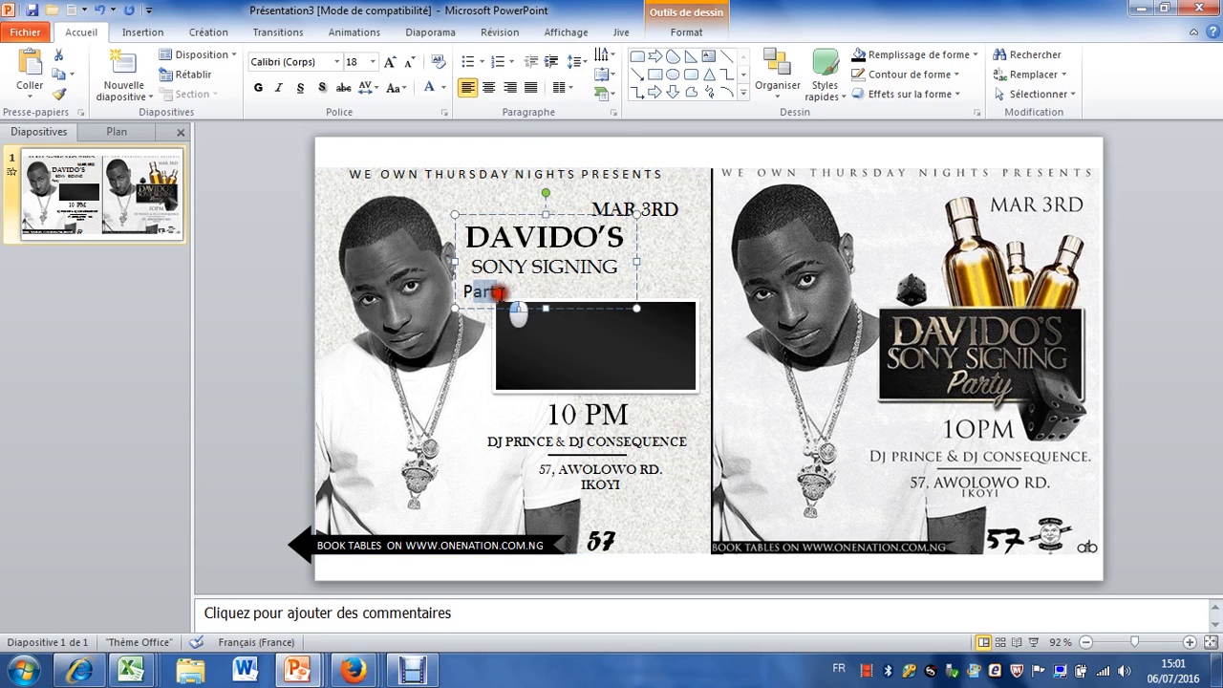
{"action": "left_click_drag", "start_coordinate": [512, 292], "coordinate": [457, 296]}
{"action": "left_click", "coordinate": [469, 293]}
{"action": "left_click", "coordinate": [336, 61]}
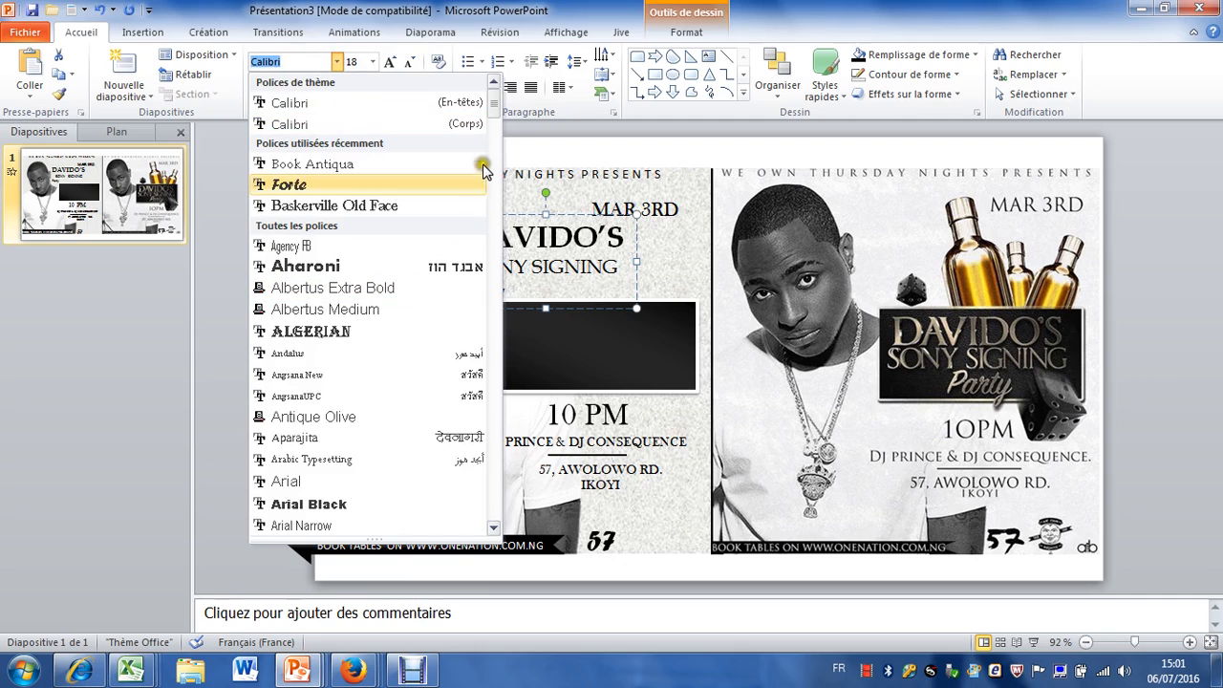
{"action": "left_click", "coordinate": [387, 185]}
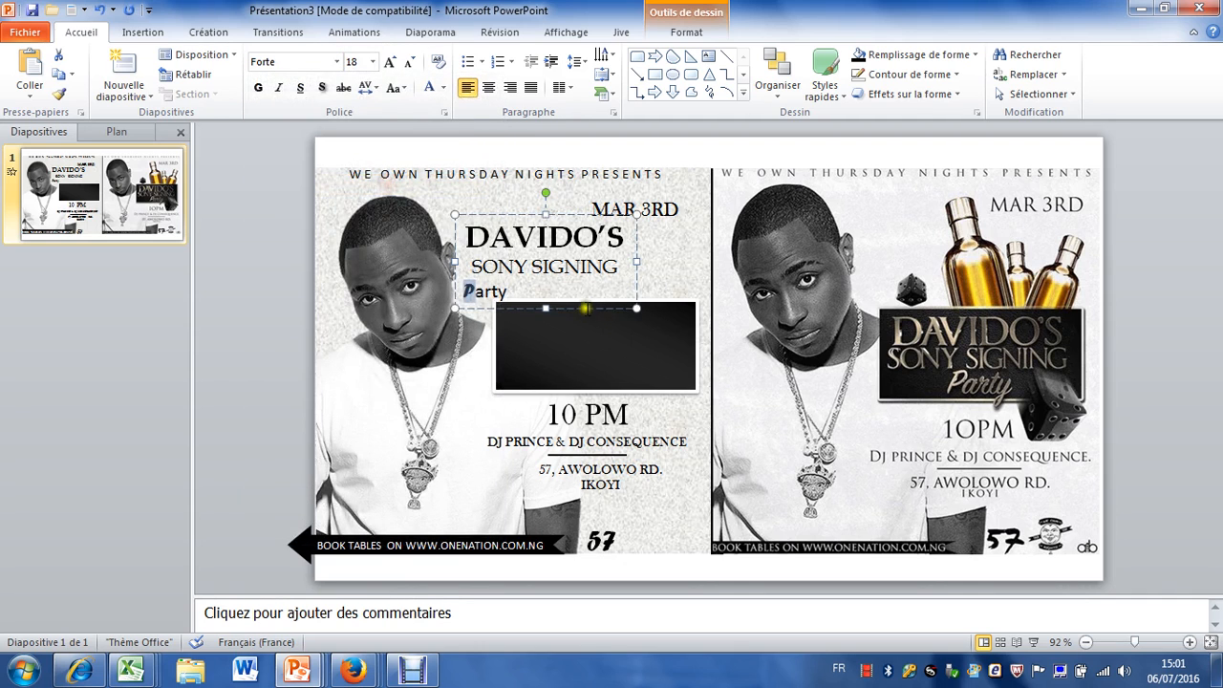
{"action": "left_click_drag", "start_coordinate": [556, 215], "coordinate": [596, 215]}
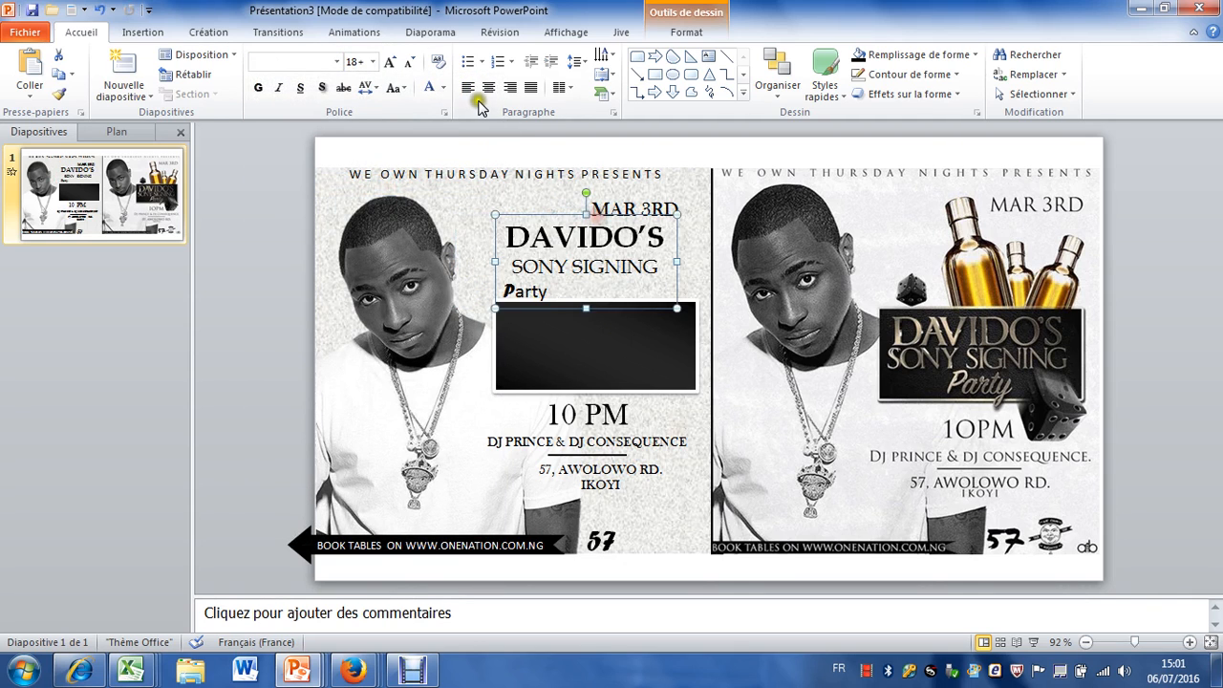
{"action": "left_click", "coordinate": [387, 63]}
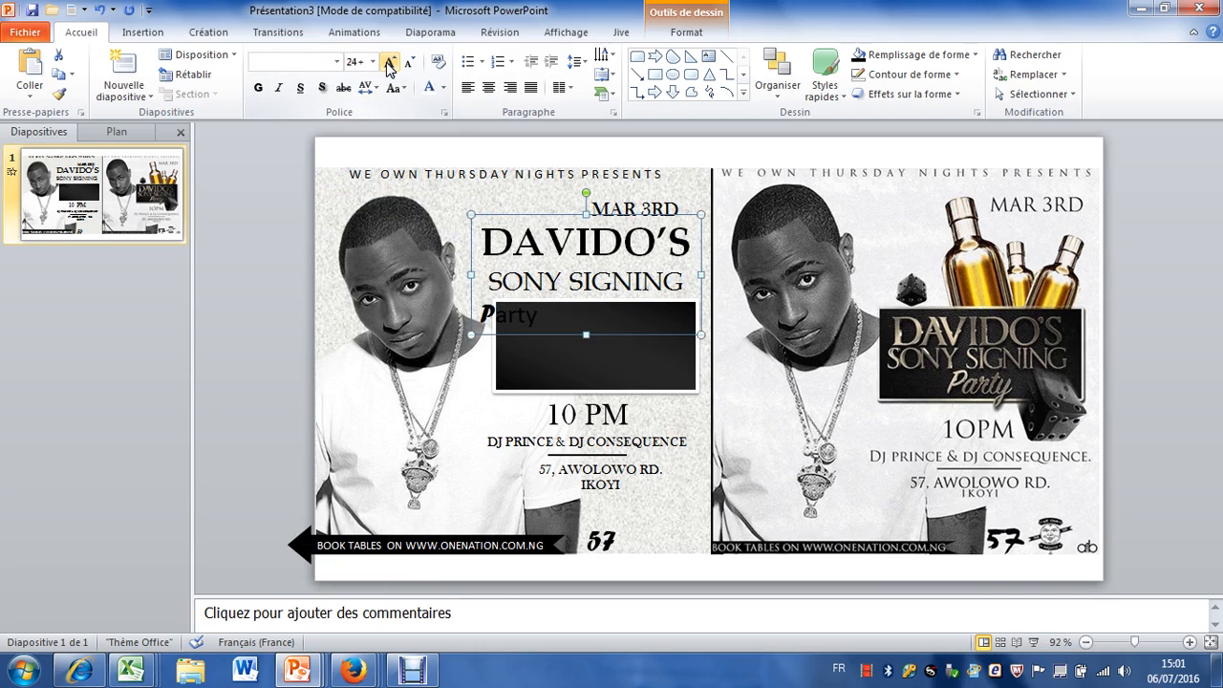
{"action": "key", "text": "ctrl+z"}
{"action": "key", "text": "ctrl+z"}
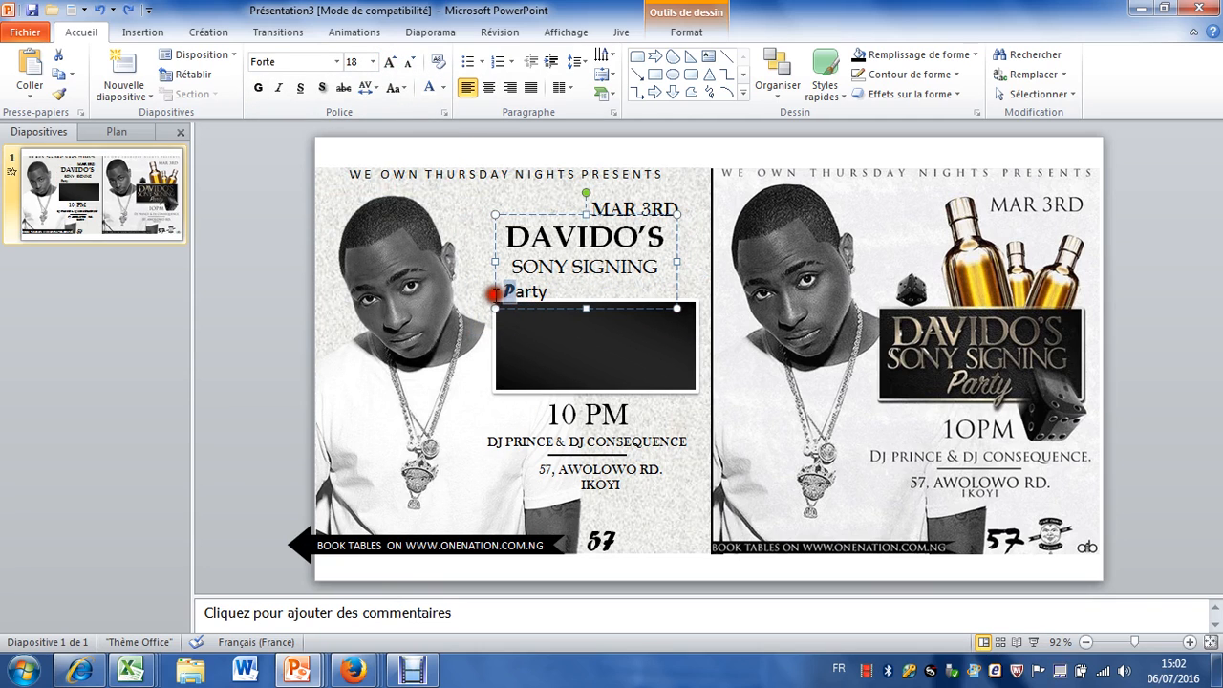
Step: Enlarge the "P" of "Party" to 28 pt and centre that line under "SONY SIGNING"
{"action": "left_click_drag", "start_coordinate": [492, 291], "coordinate": [516, 291]}
{"action": "left_click", "coordinate": [391, 62]}
{"action": "left_click", "coordinate": [391, 62]}
{"action": "left_click", "coordinate": [391, 62]}
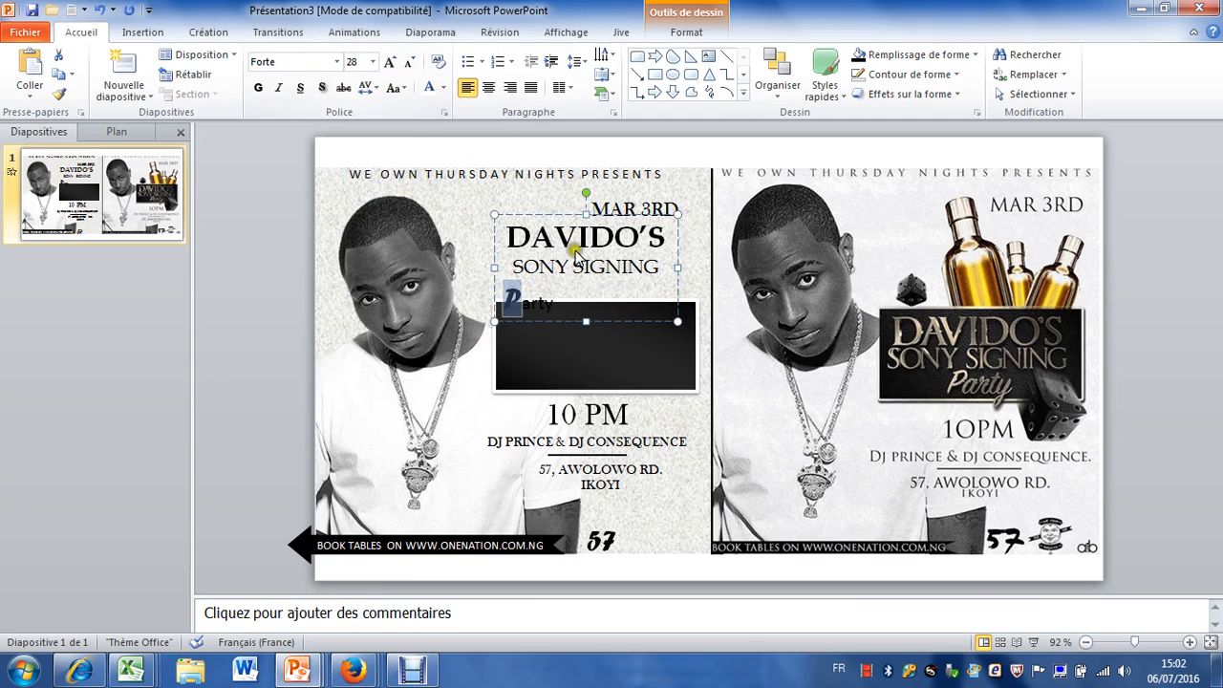
{"action": "left_click", "coordinate": [488, 87]}
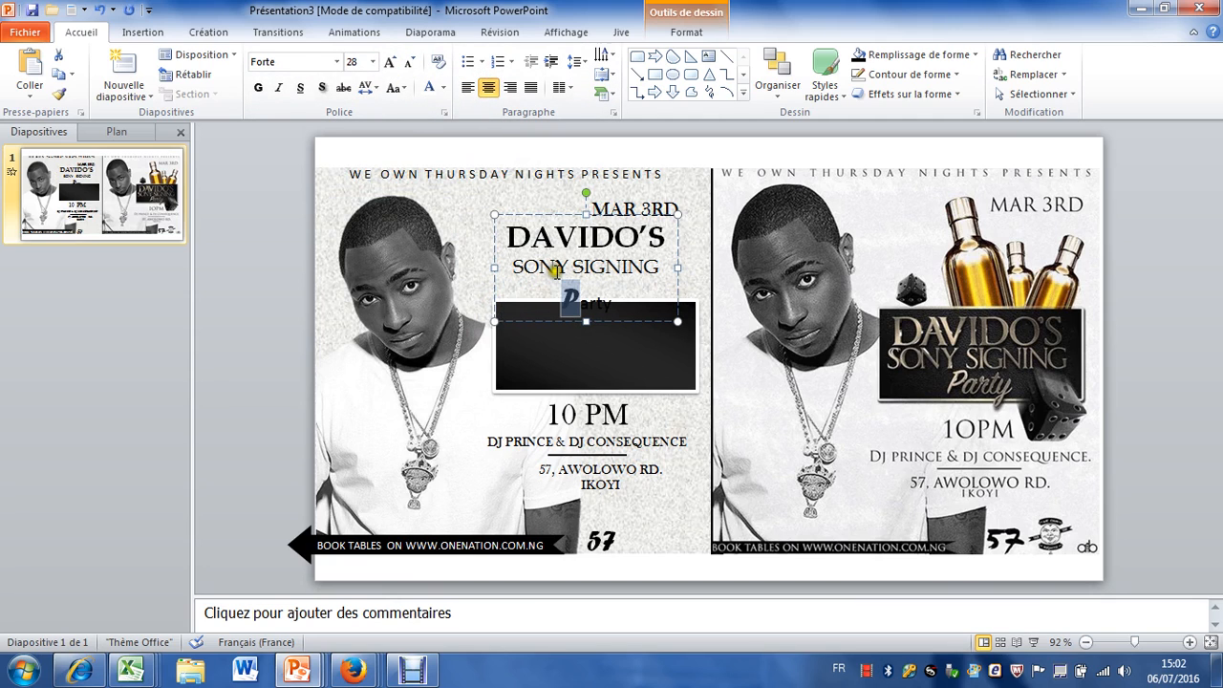
Step: Set the letters "arty" of "Party" in Script MT Bold
{"action": "left_click_drag", "start_coordinate": [579, 294], "coordinate": [614, 301]}
{"action": "left_click", "coordinate": [614, 301]}
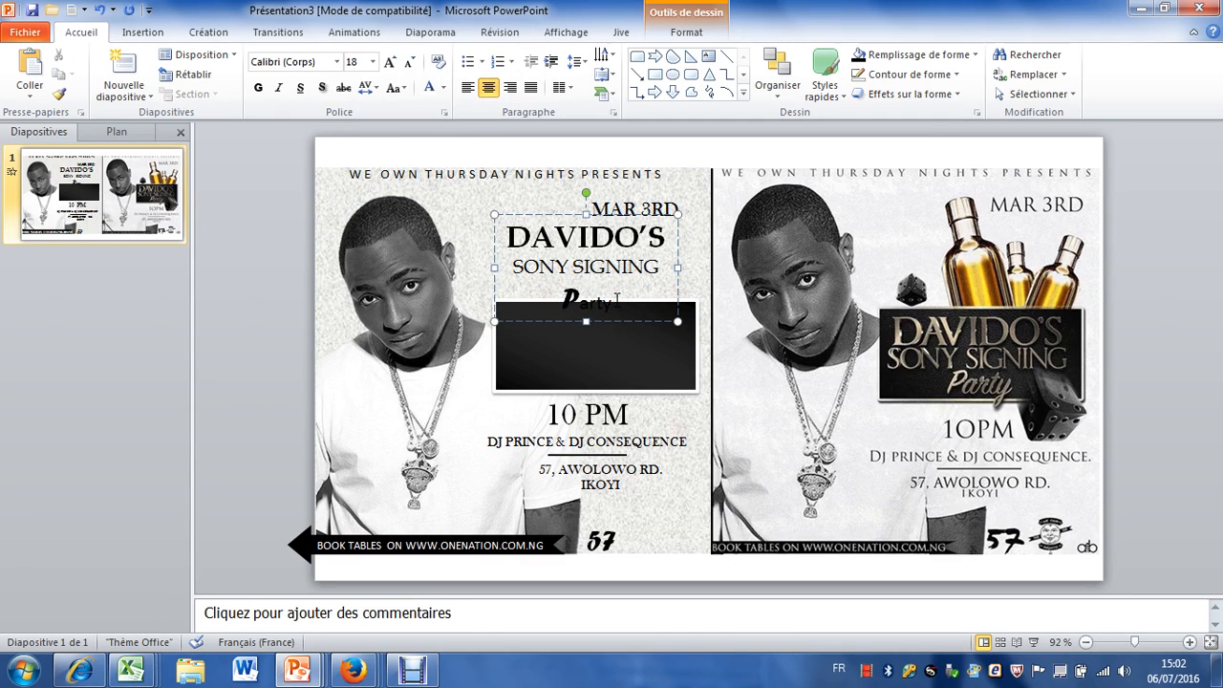
{"action": "key", "text": "shift+Left"}
{"action": "key", "text": "shift+Left"}
{"action": "key", "text": "shift+Left"}
{"action": "left_click", "coordinate": [336, 61]}
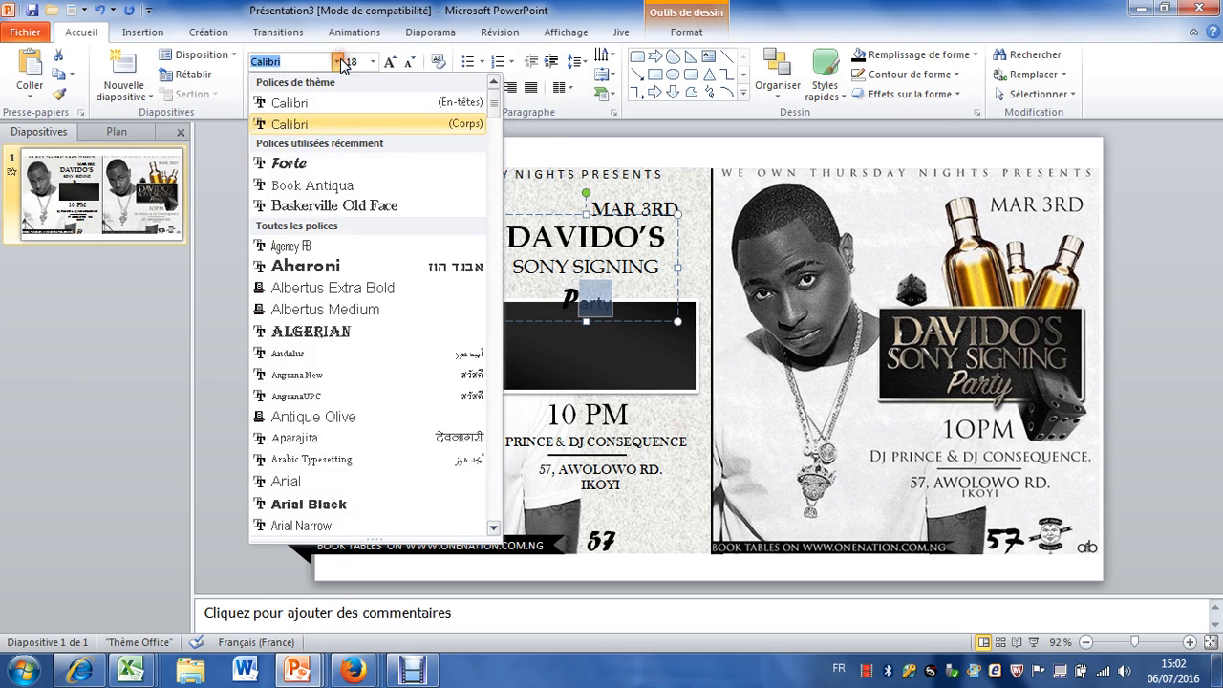
{"action": "left_click_drag", "start_coordinate": [493, 95], "coordinate": [491, 339]}
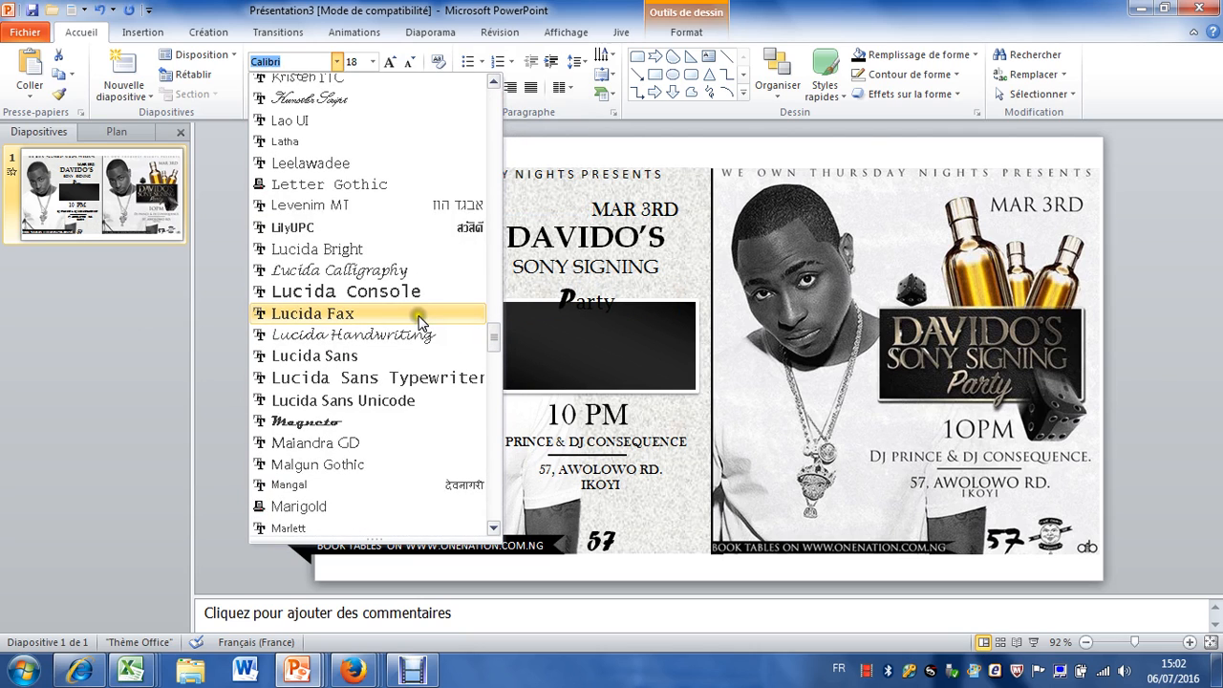
{"action": "left_click_drag", "start_coordinate": [493, 342], "coordinate": [494, 394]}
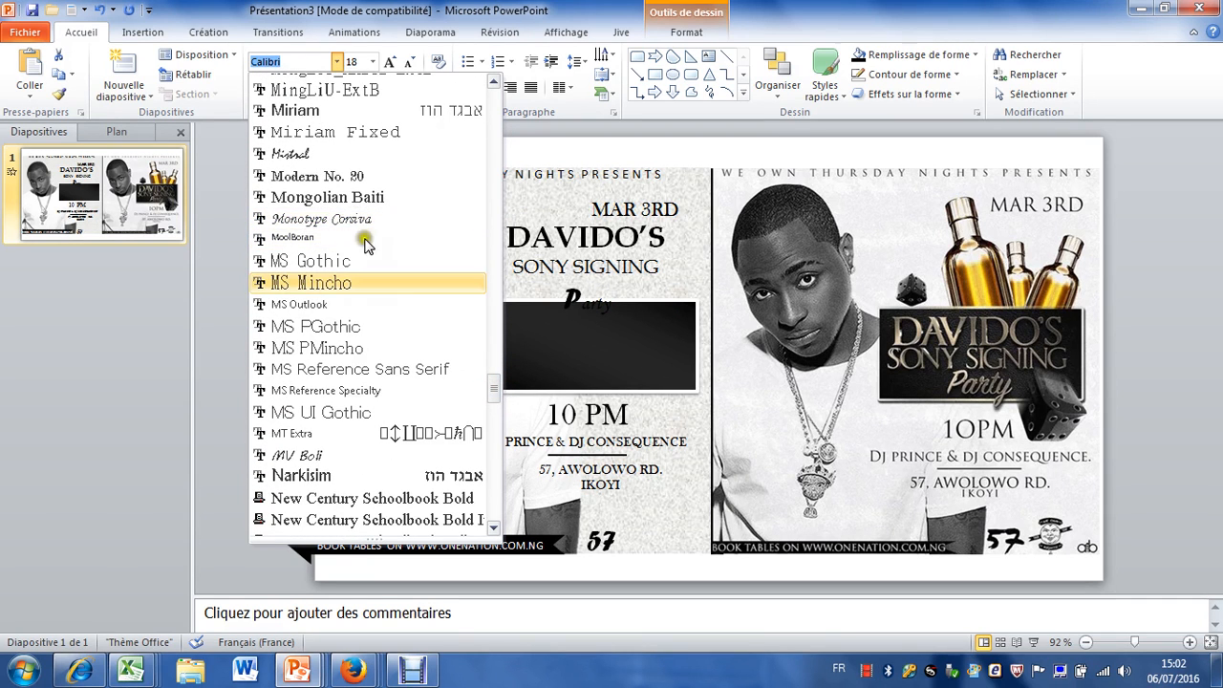
{"action": "left_click", "coordinate": [496, 388]}
{"action": "left_click_drag", "start_coordinate": [498, 388], "coordinate": [496, 410]}
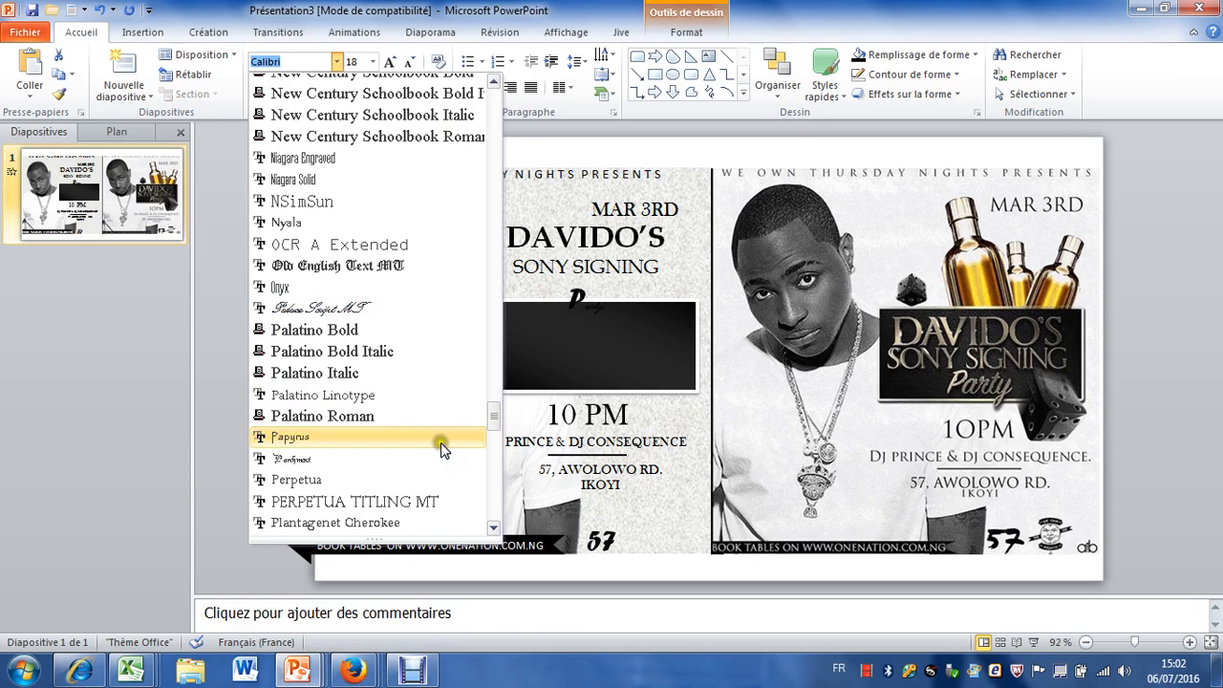
{"action": "left_click", "coordinate": [498, 419]}
{"action": "left_click_drag", "start_coordinate": [500, 426], "coordinate": [502, 447]}
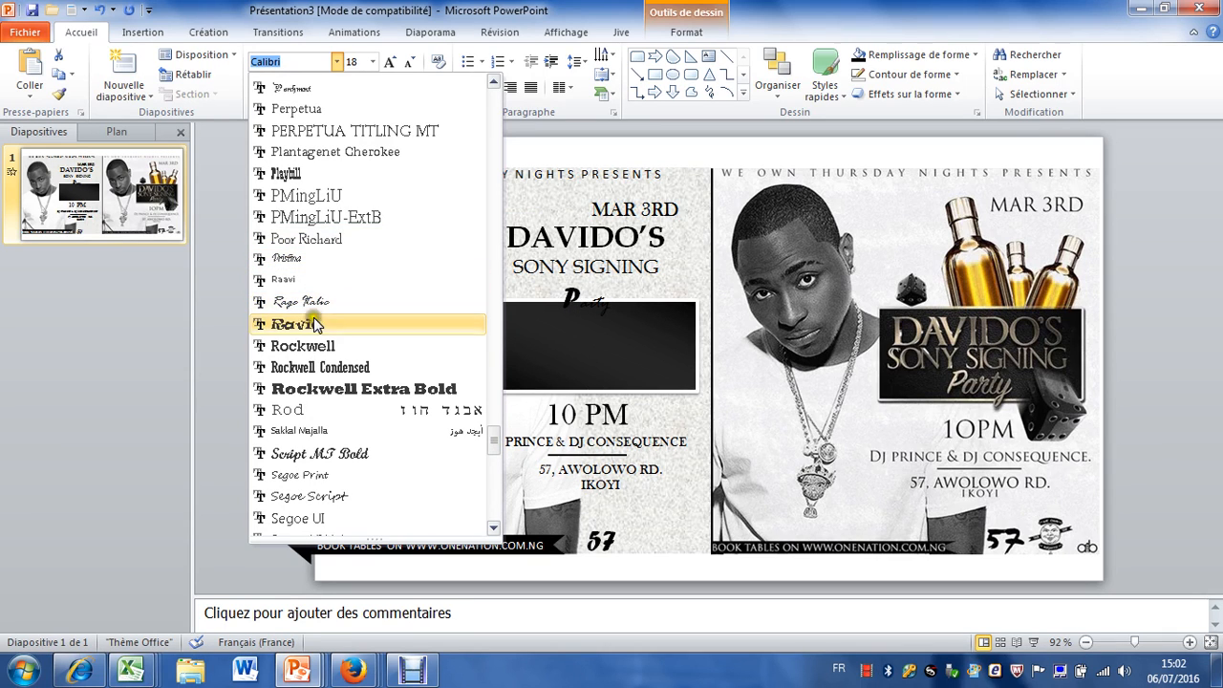
{"action": "left_click", "coordinate": [368, 455]}
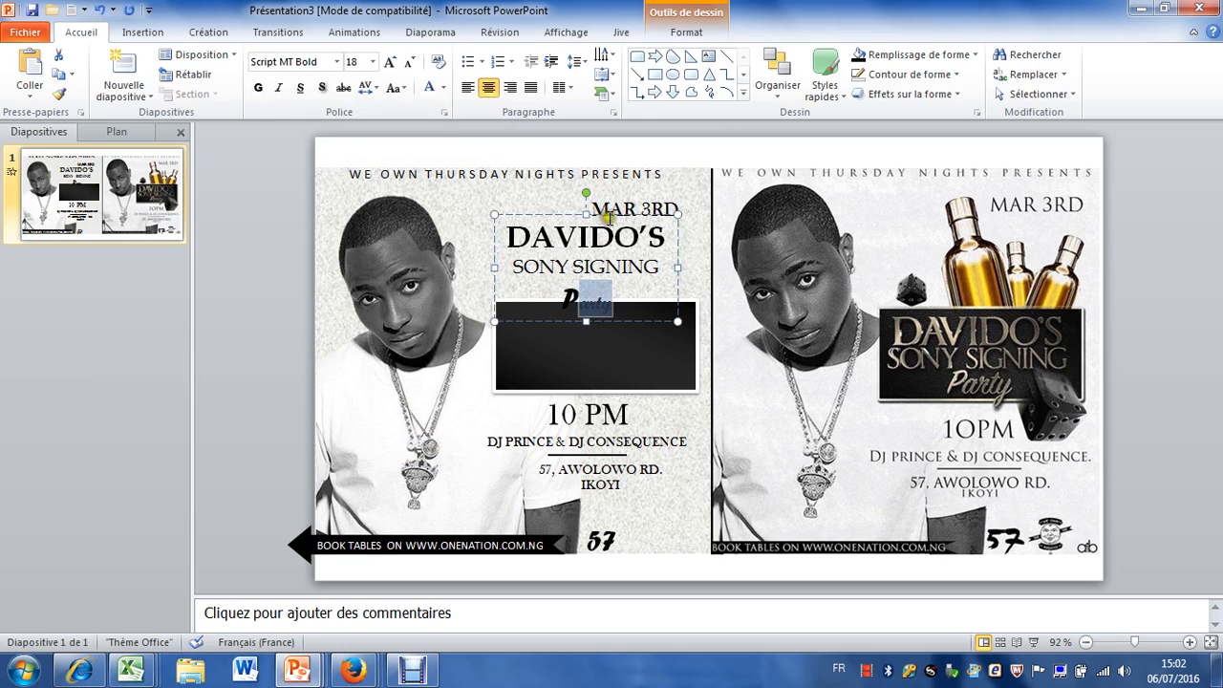
Step: Move the title text box up slightly and enlarge the letters "arty" of "Party" to 32 pt
{"action": "left_click_drag", "start_coordinate": [576, 232], "coordinate": [561, 218]}
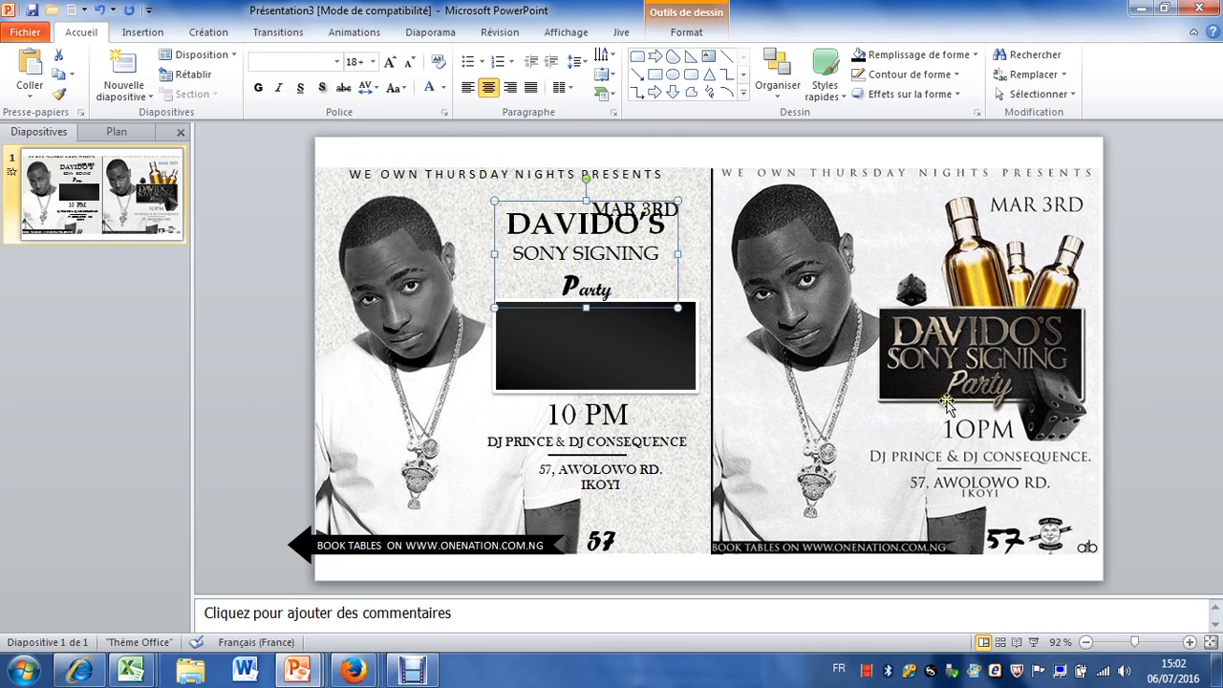
{"action": "left_click", "coordinate": [573, 286]}
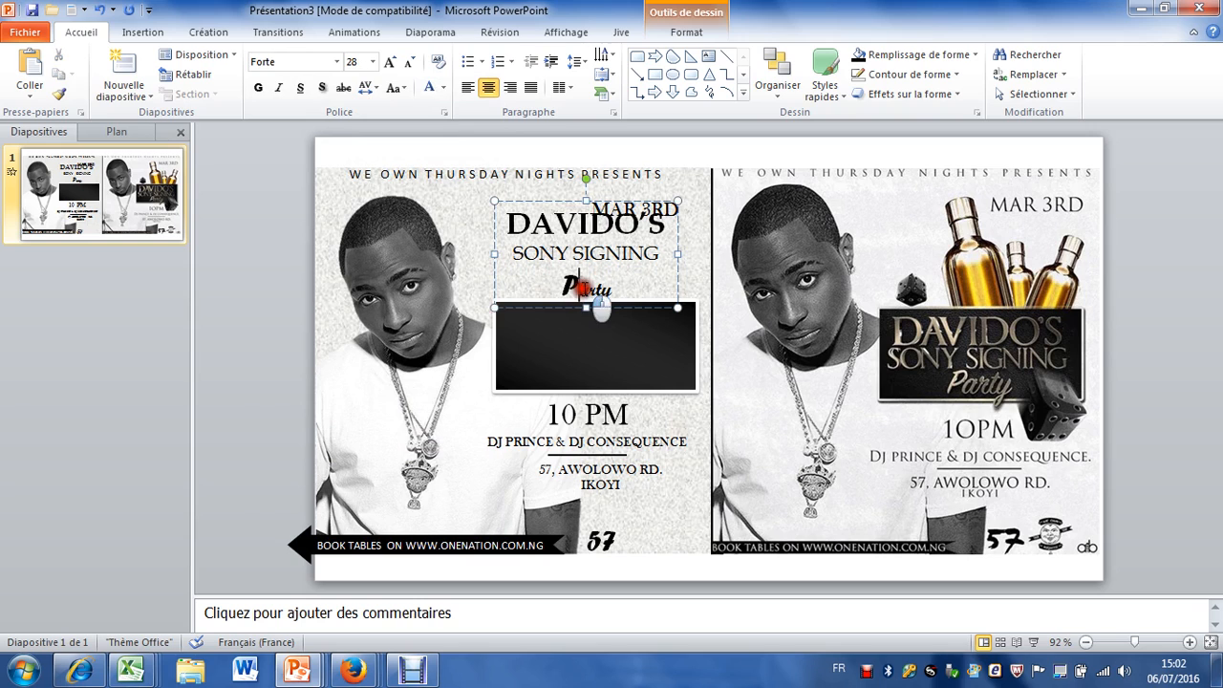
{"action": "left_click_drag", "start_coordinate": [619, 287], "coordinate": [579, 287]}
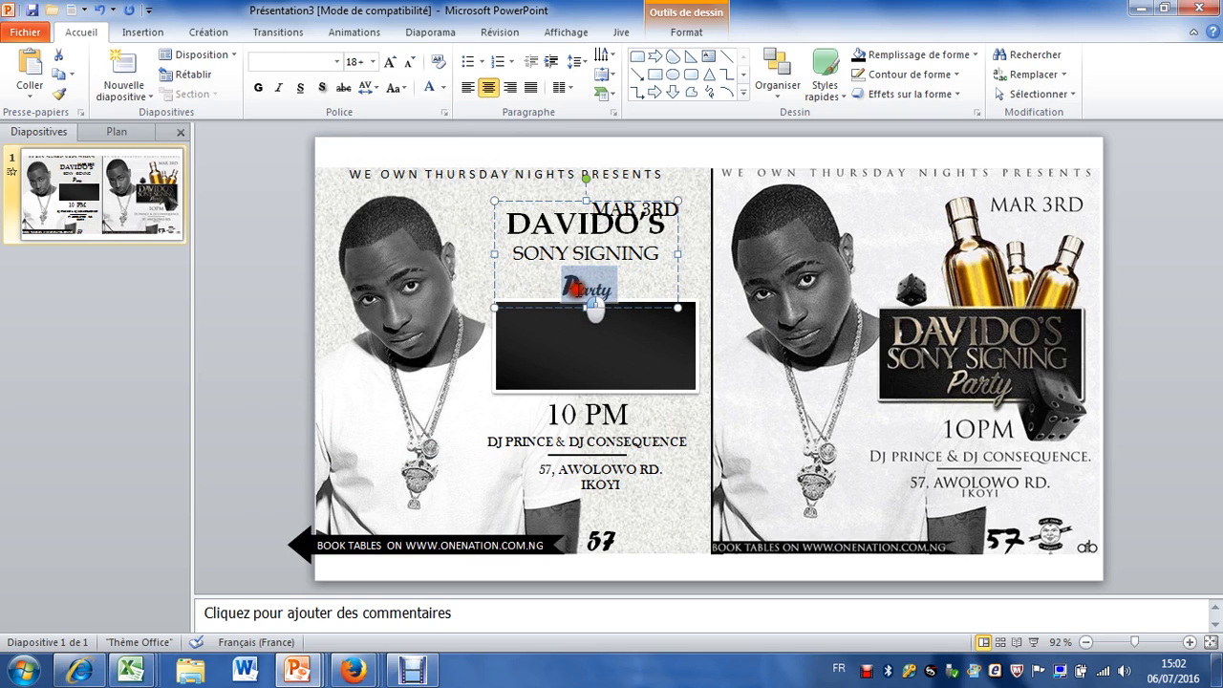
{"action": "left_click", "coordinate": [389, 61]}
{"action": "left_click", "coordinate": [389, 62]}
{"action": "left_click", "coordinate": [390, 61]}
{"action": "left_click", "coordinate": [392, 63]}
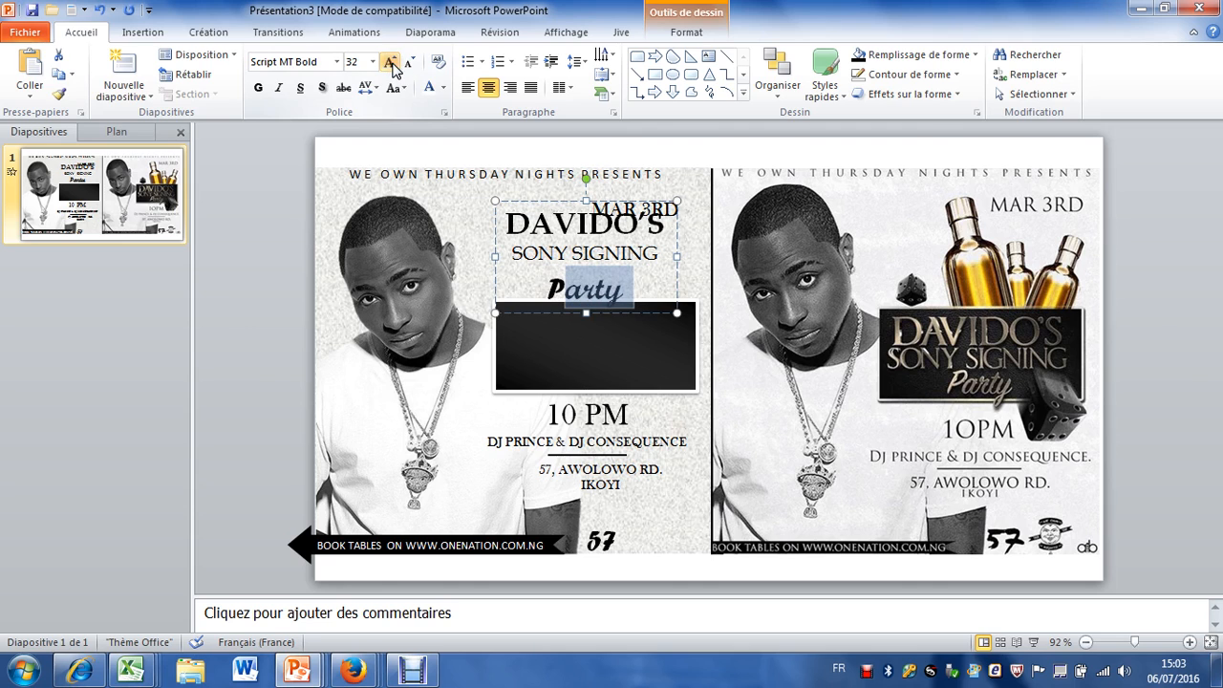
{"action": "left_click", "coordinate": [706, 275]}
Step: Set the line spacing of all three title lines to Multiple at 0,5
{"action": "left_click", "coordinate": [554, 251]}
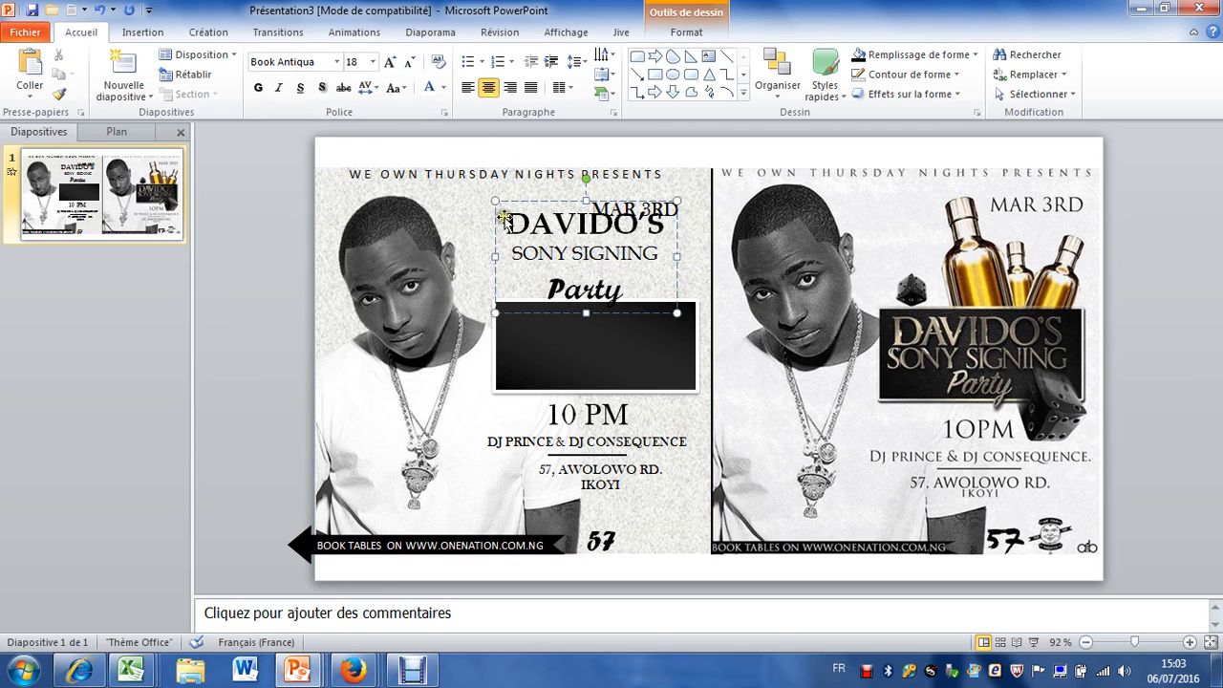
{"action": "left_click_drag", "start_coordinate": [503, 216], "coordinate": [630, 302]}
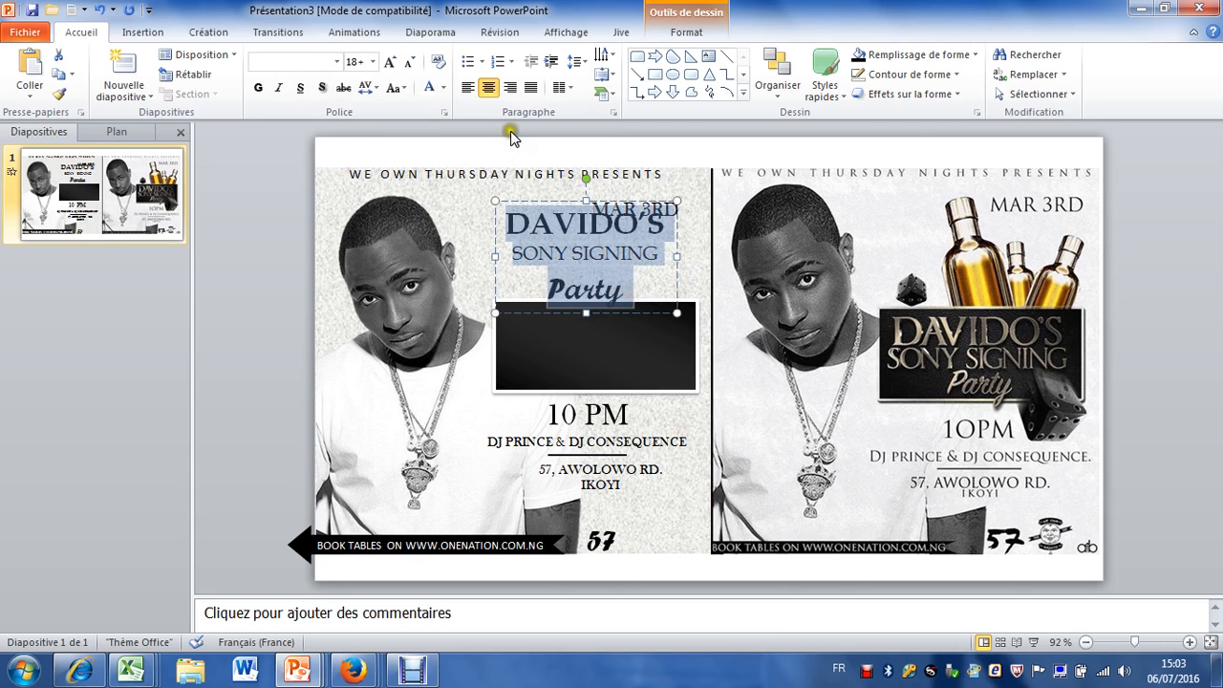
{"action": "left_click", "coordinate": [613, 112]}
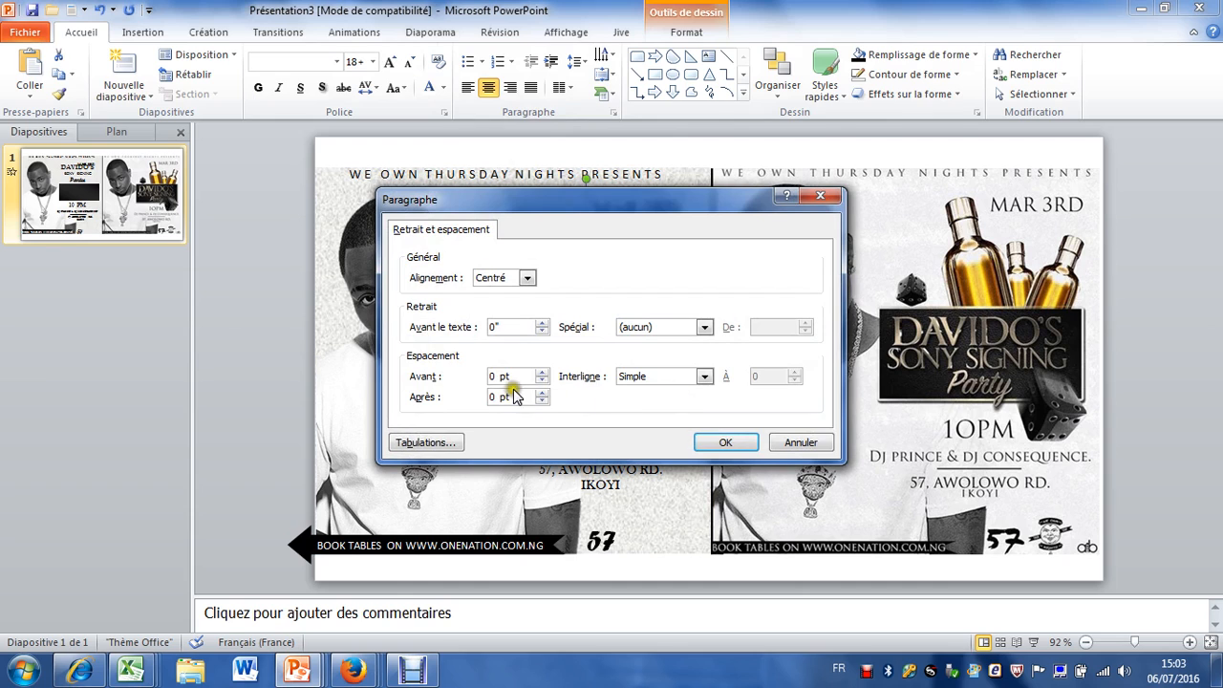
{"action": "left_click", "coordinate": [704, 376]}
{"action": "left_click", "coordinate": [681, 455]}
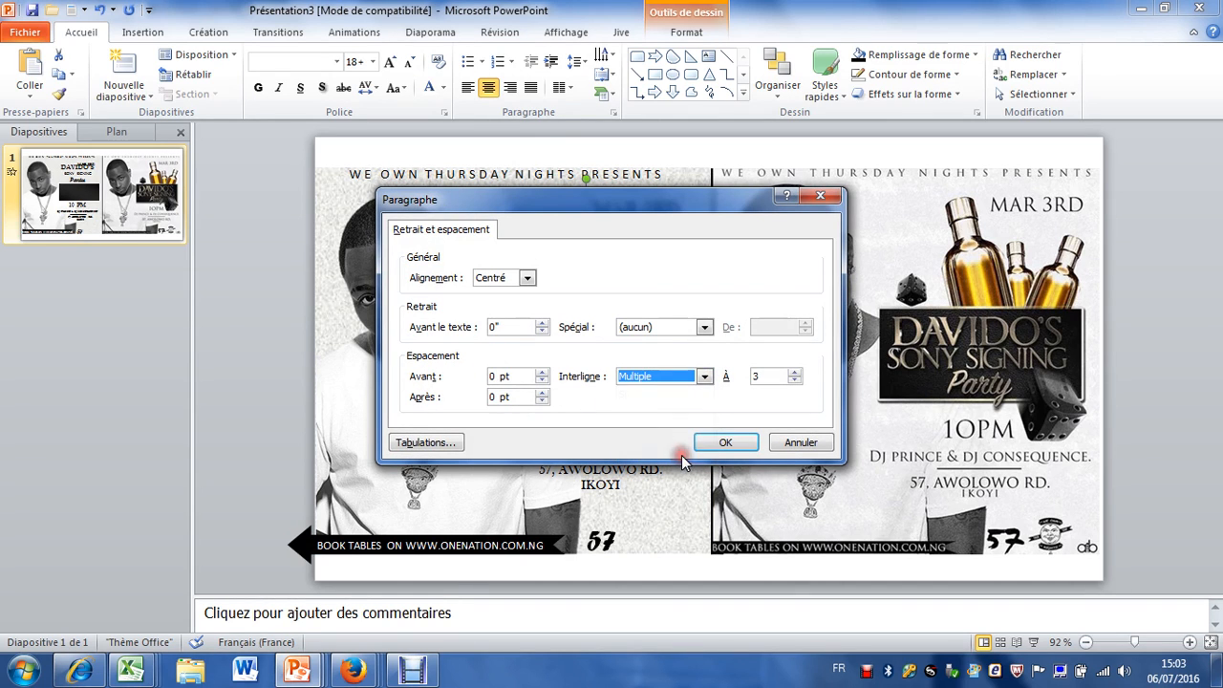
{"action": "left_click", "coordinate": [796, 381]}
{"action": "left_click", "coordinate": [795, 381]}
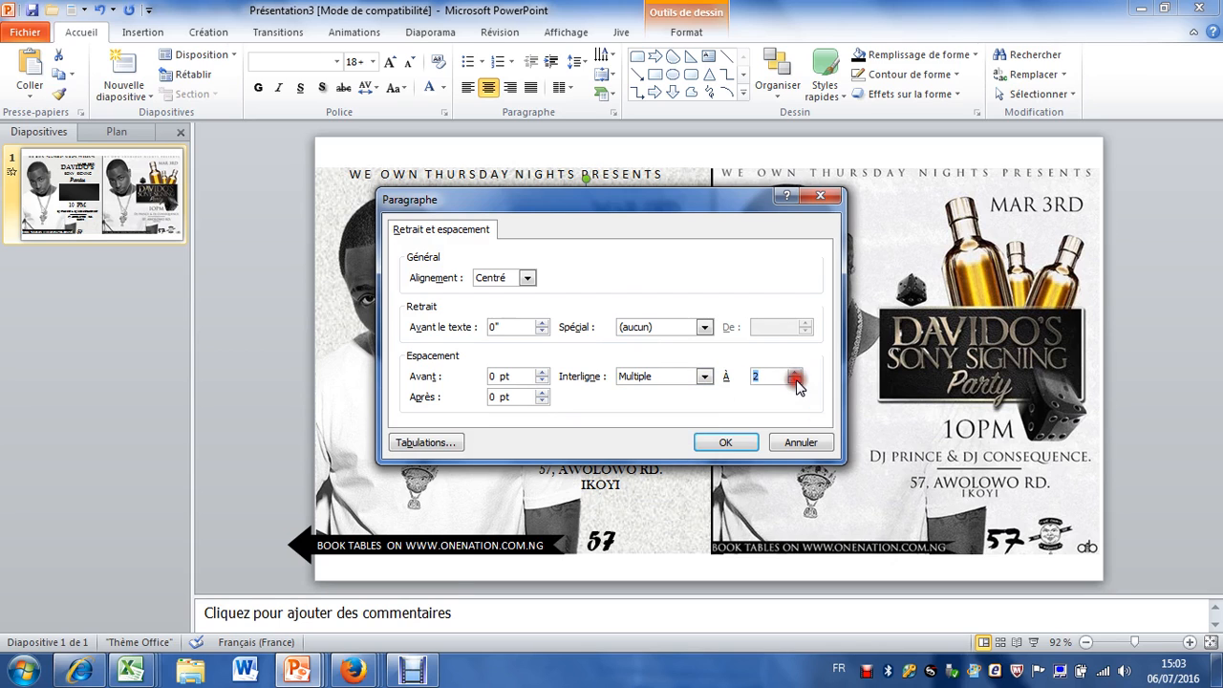
{"action": "left_click", "coordinate": [796, 381]}
{"action": "left_click", "coordinate": [795, 381]}
{"action": "left_click", "coordinate": [795, 381]}
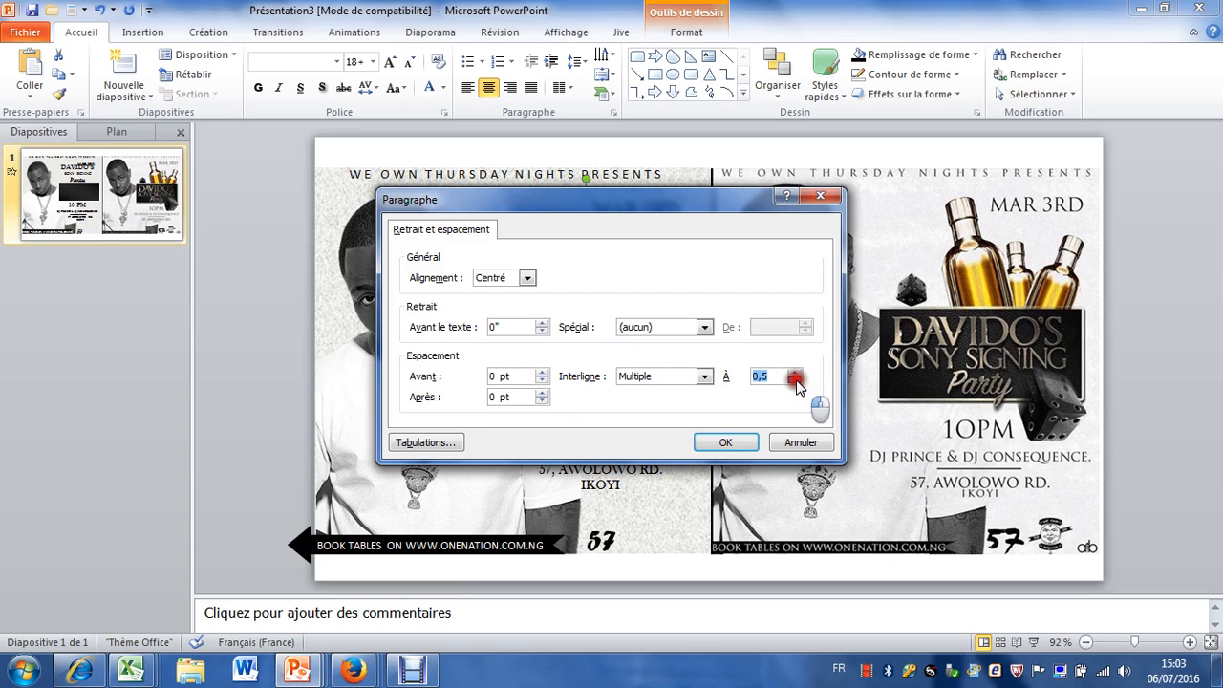
{"action": "left_click", "coordinate": [726, 444]}
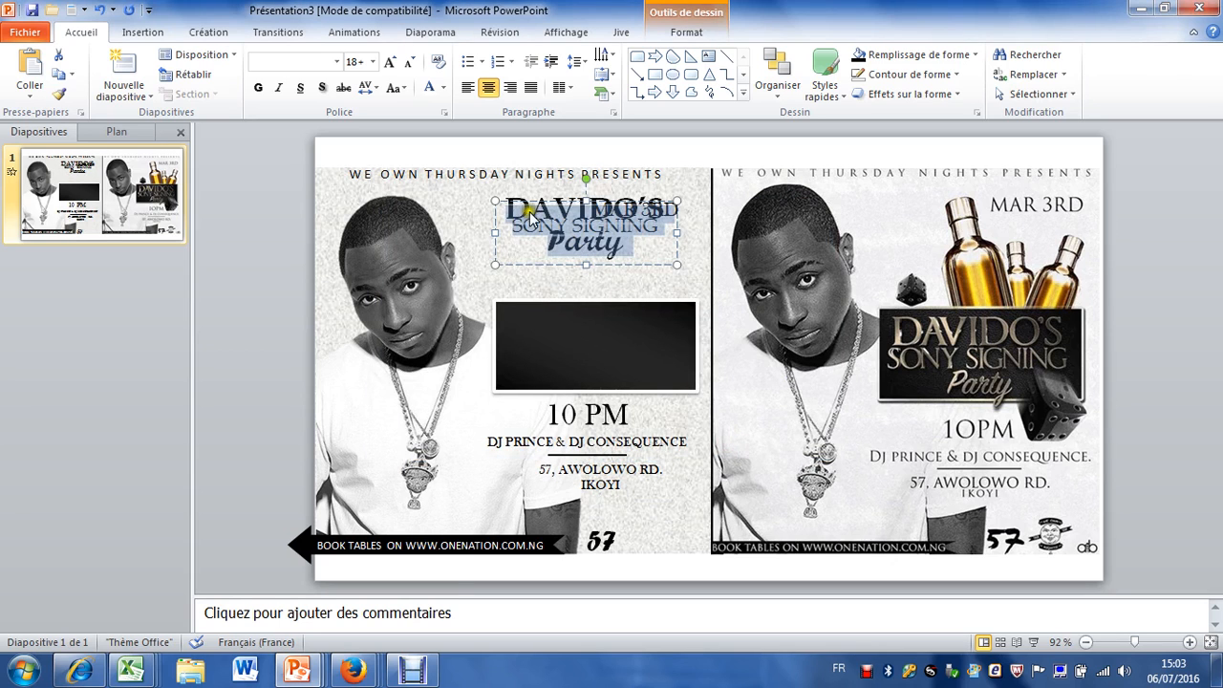
Step: Raise the title lines' multiple line spacing slightly and move the text box down, just below "MAR 3RD"
{"action": "left_click", "coordinate": [614, 112]}
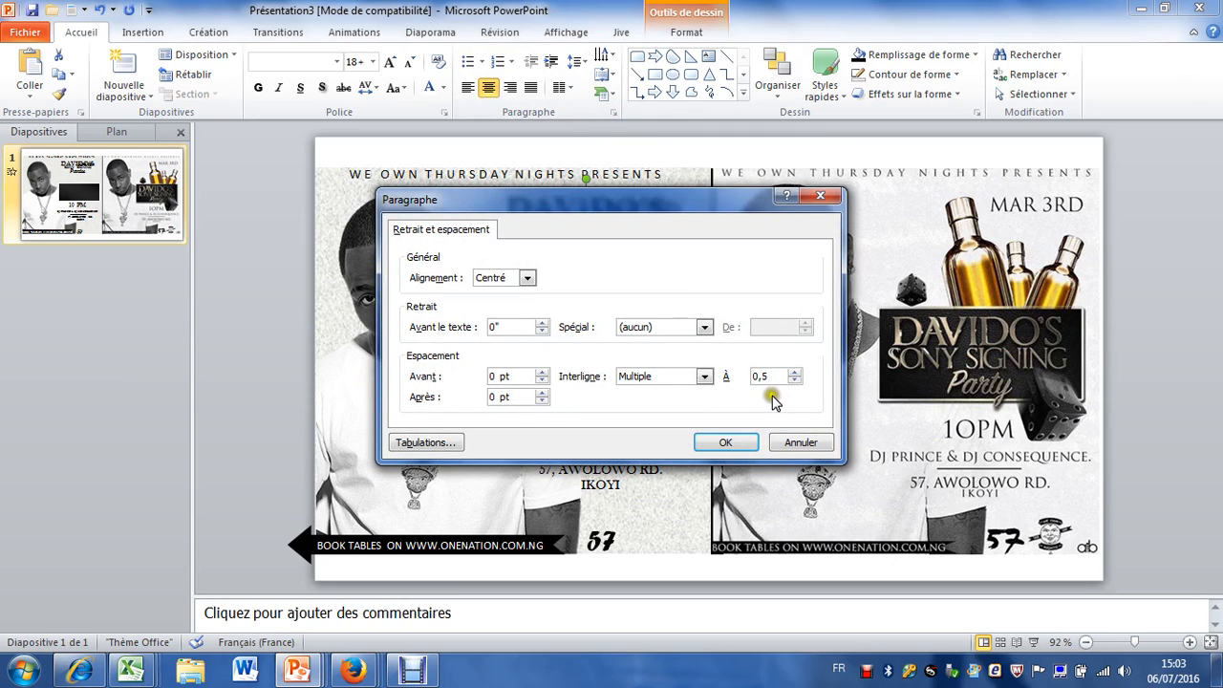
{"action": "left_click", "coordinate": [772, 377]}
{"action": "left_click", "coordinate": [770, 380]}
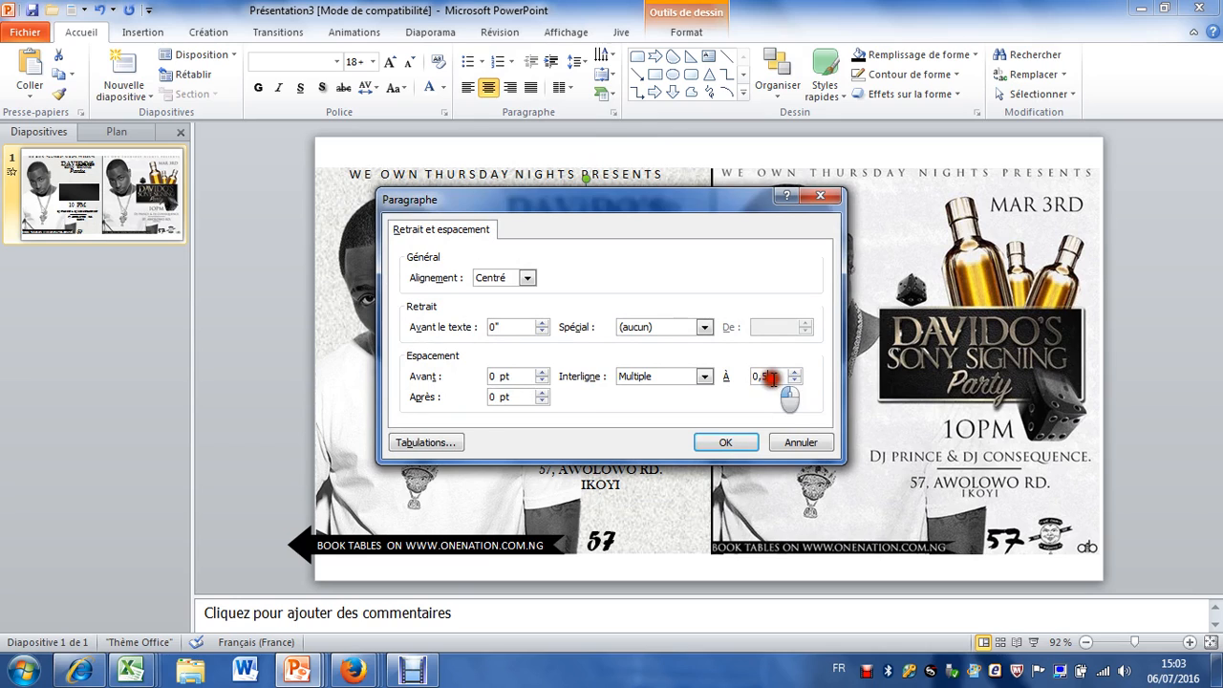
{"action": "left_click", "coordinate": [769, 377]}
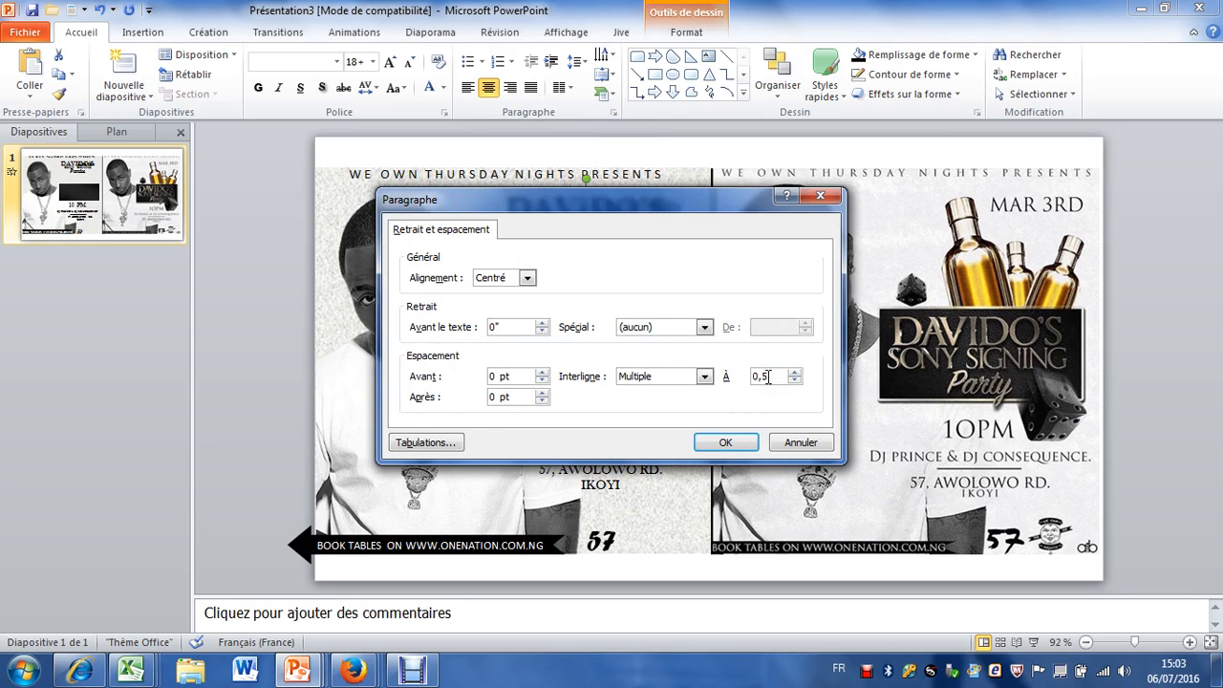
{"action": "key", "text": "Caps_Lock"}
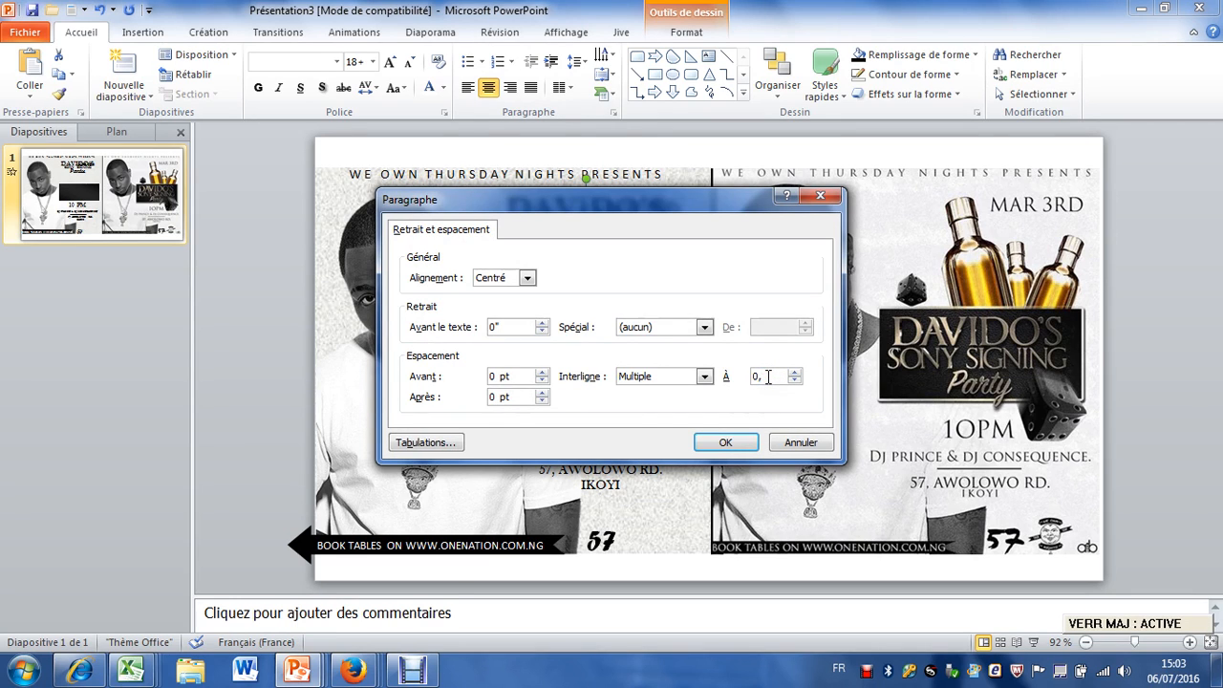
{"action": "left_click", "coordinate": [728, 441]}
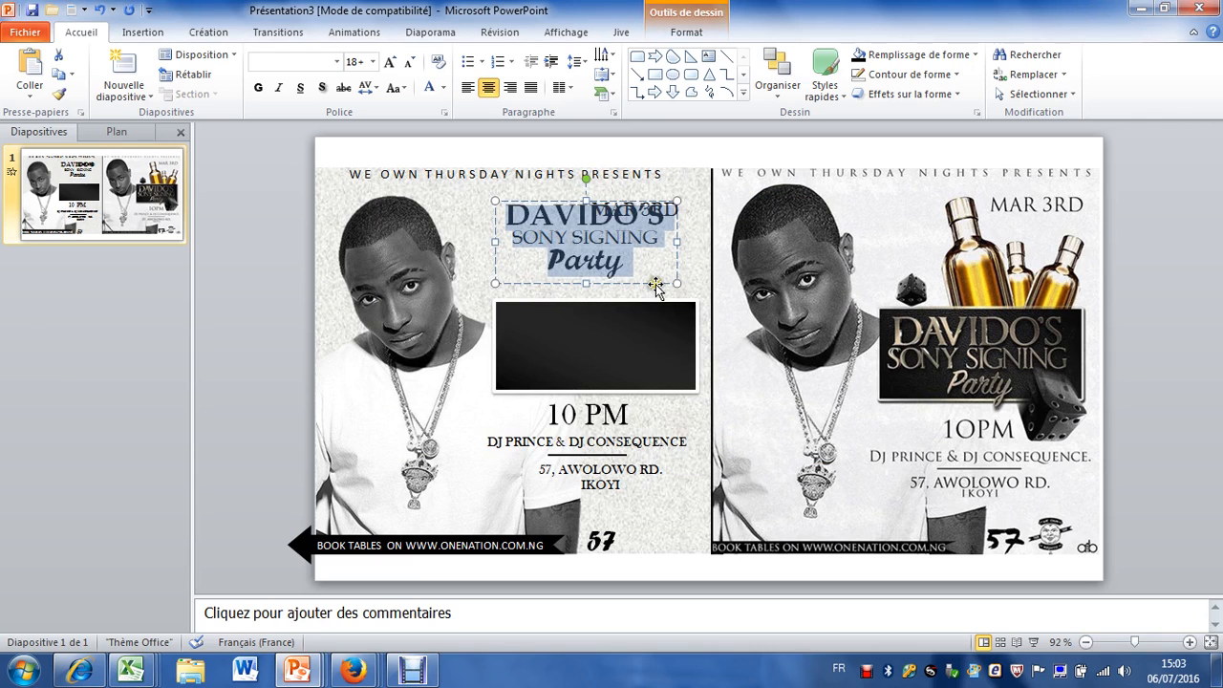
{"action": "left_click_drag", "start_coordinate": [656, 285], "coordinate": [655, 299]}
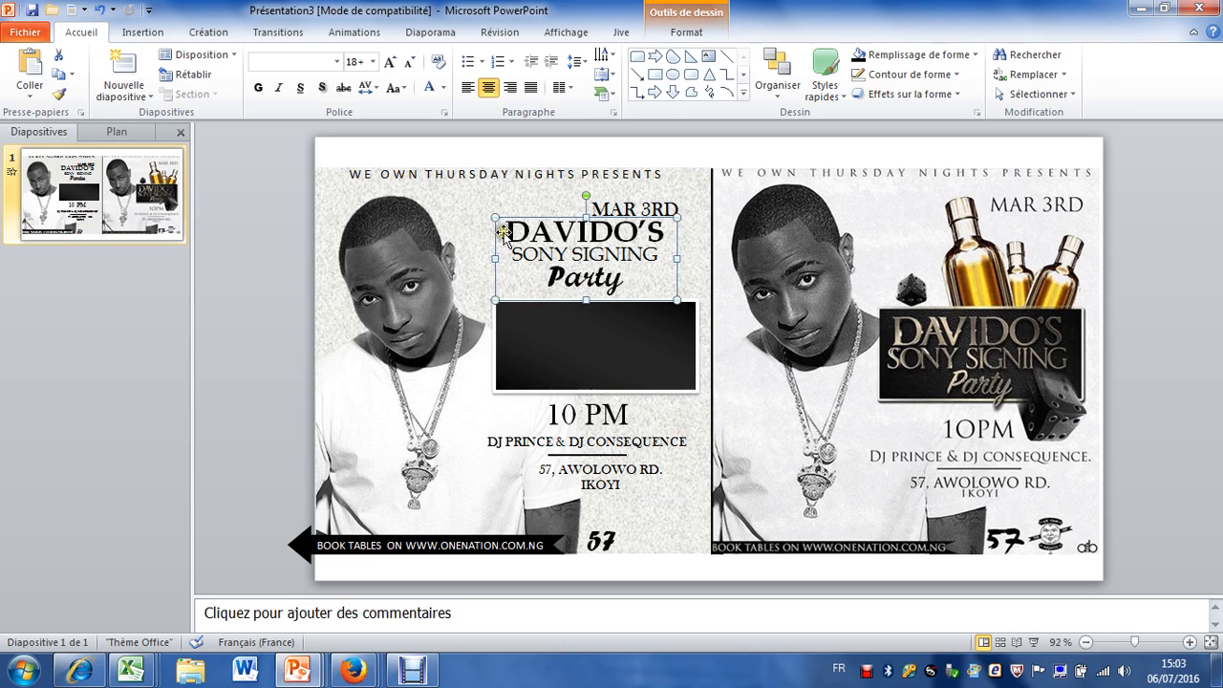
Step: Apply a gradient text fill to all three lines of the title, "DAVIDO'S SONY SIGNING Party"
{"action": "left_click_drag", "start_coordinate": [509, 232], "coordinate": [640, 291]}
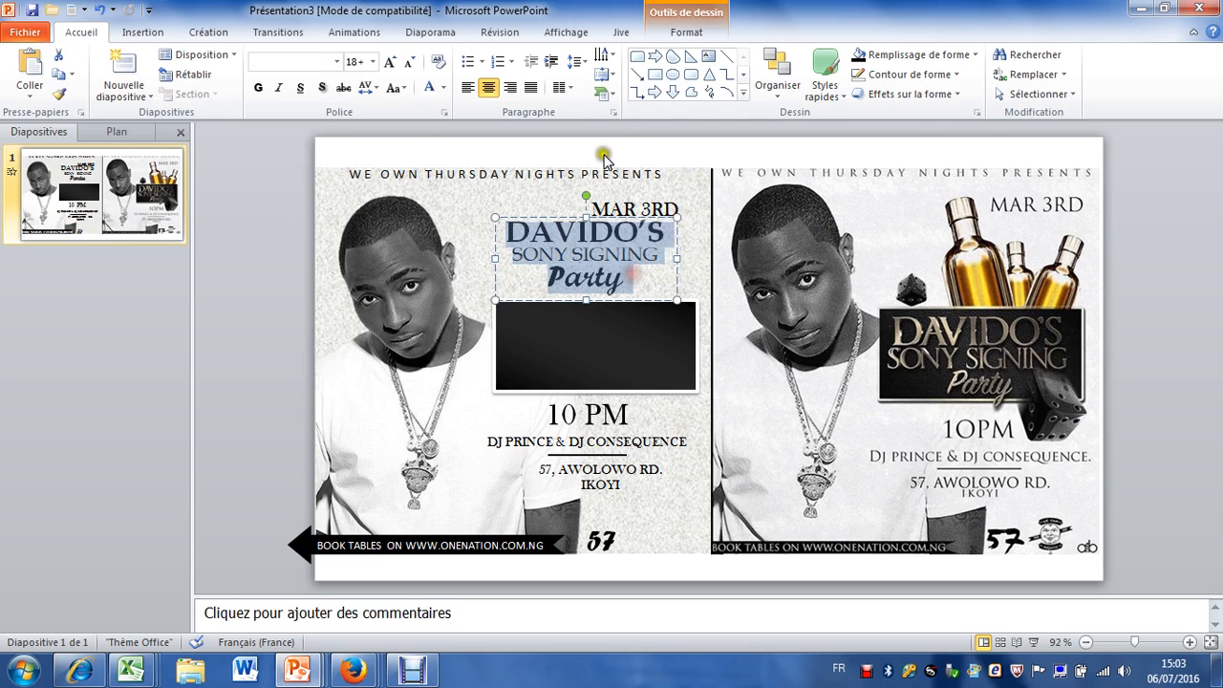
{"action": "left_click", "coordinate": [688, 32]}
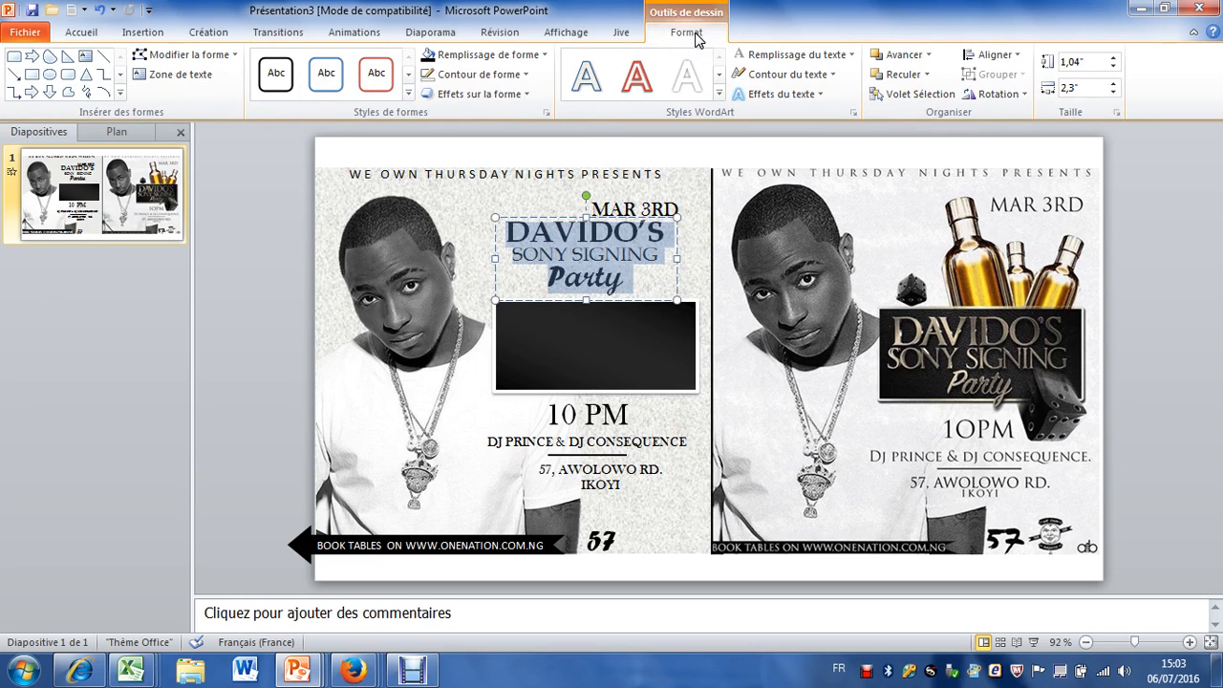
{"action": "left_click", "coordinate": [829, 55]}
{"action": "mouse_move", "coordinate": [812, 116]}
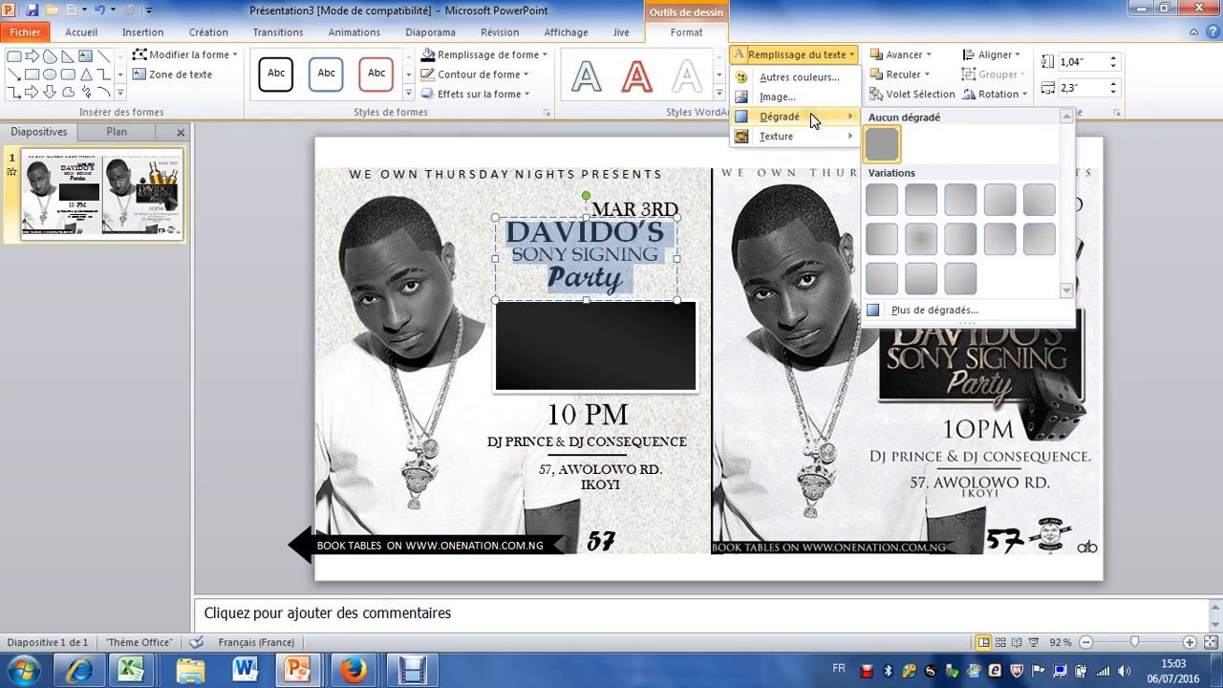
{"action": "left_click", "coordinate": [941, 310]}
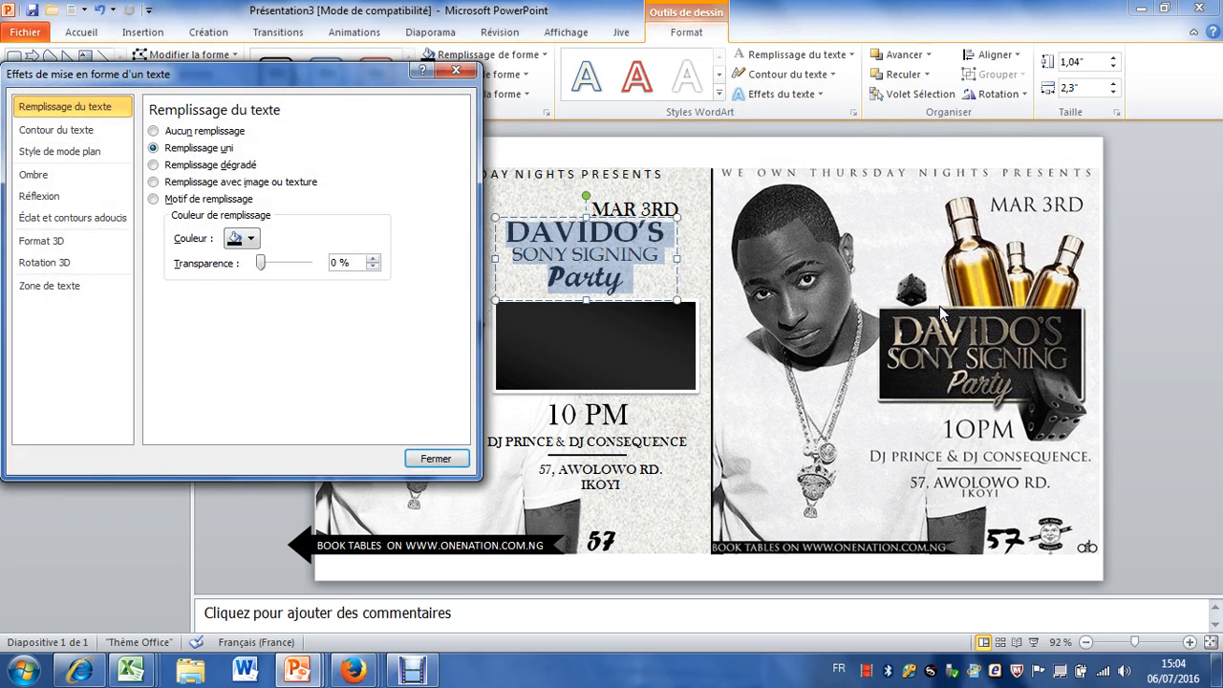
{"action": "left_click", "coordinate": [190, 164]}
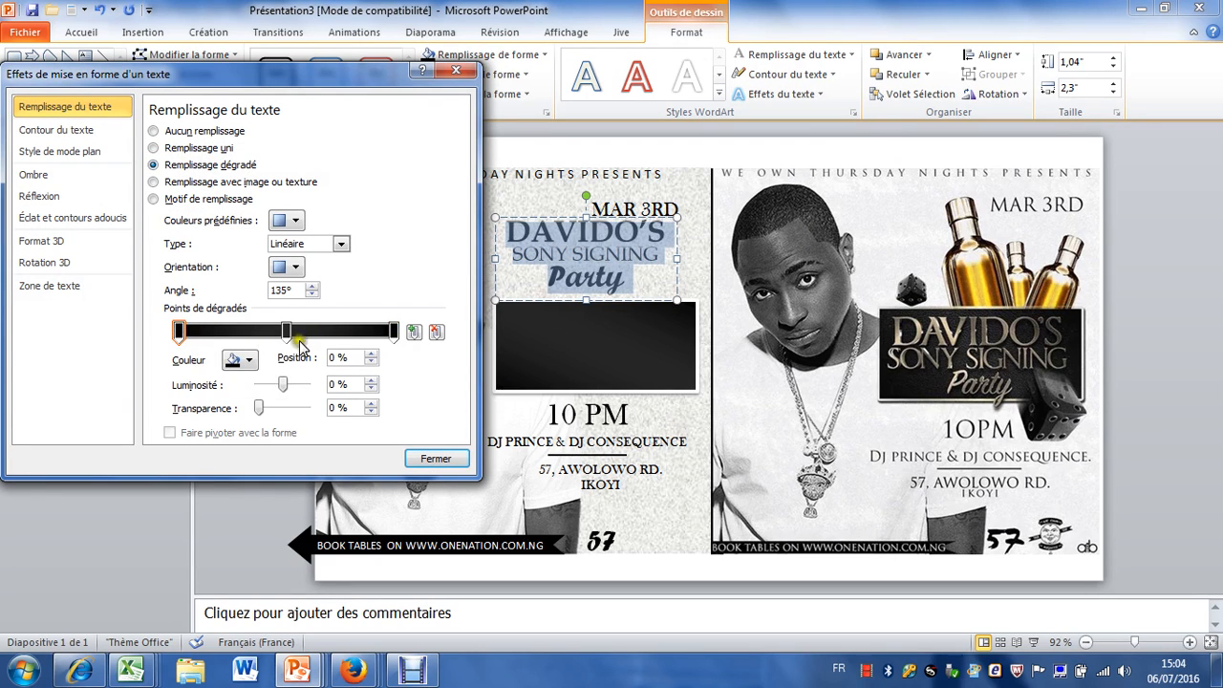
Step: Colour the first gradient stop of the title text, at 0 %, light golden orange from the standard colours
{"action": "left_click", "coordinate": [177, 332]}
{"action": "left_click", "coordinate": [248, 360]}
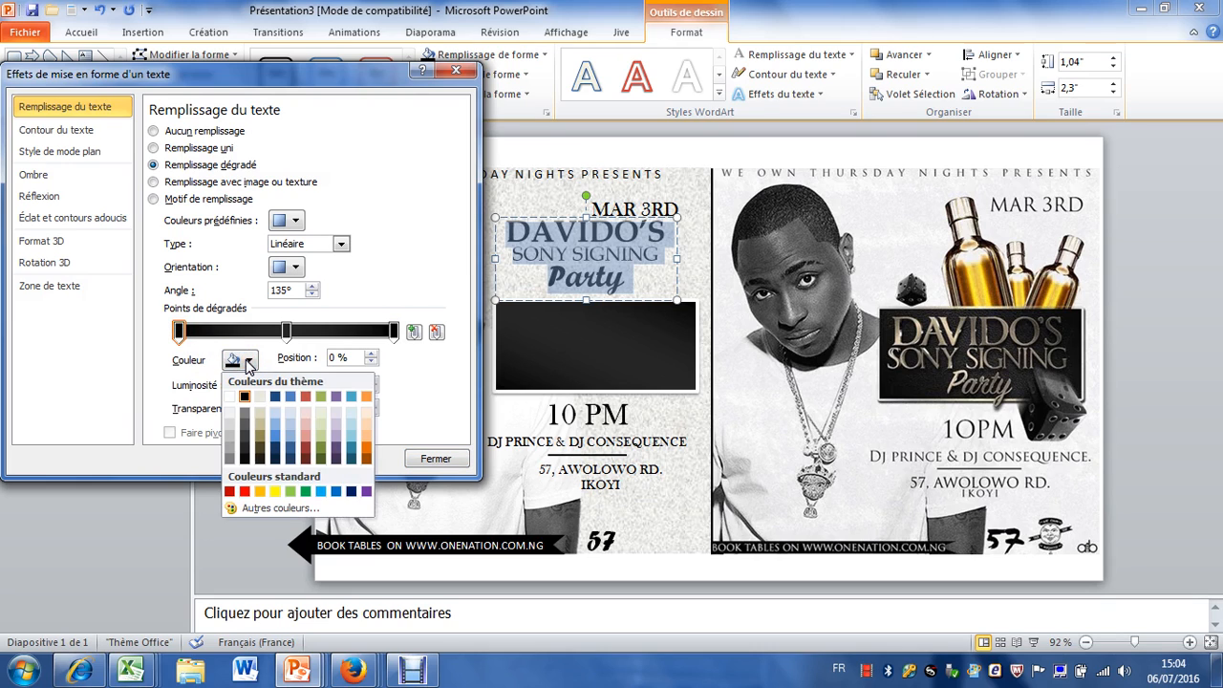
{"action": "left_click", "coordinate": [276, 510]}
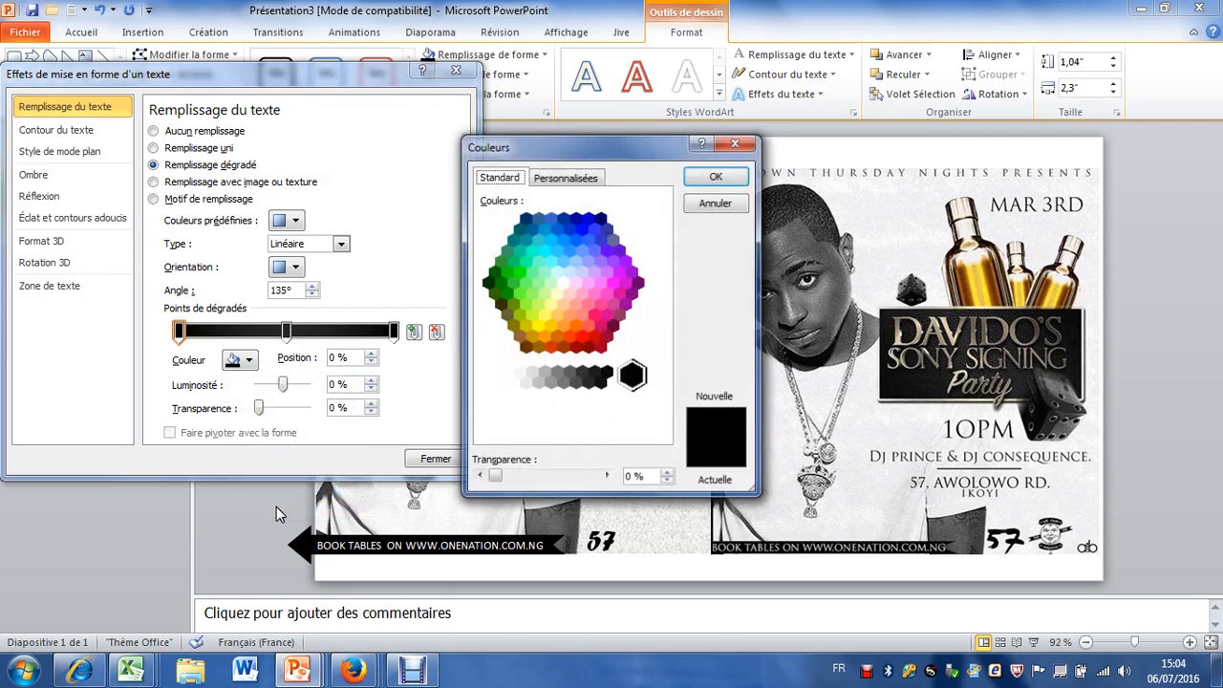
{"action": "left_click", "coordinate": [559, 315]}
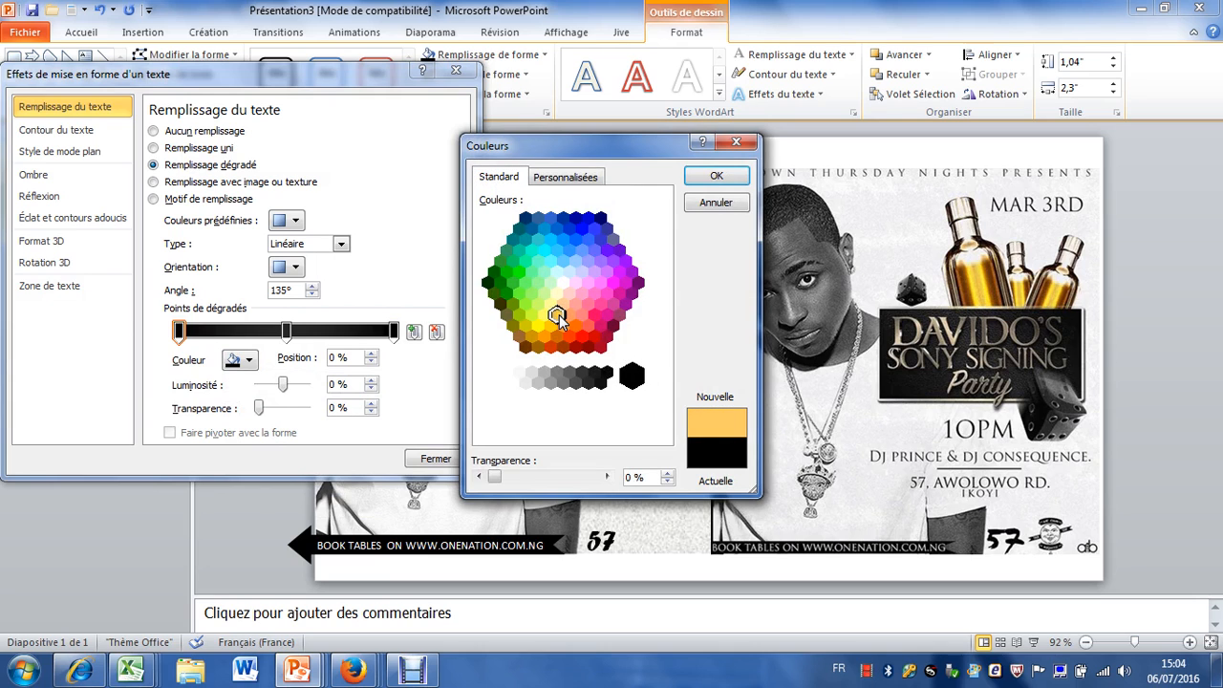
{"action": "left_click", "coordinate": [712, 178]}
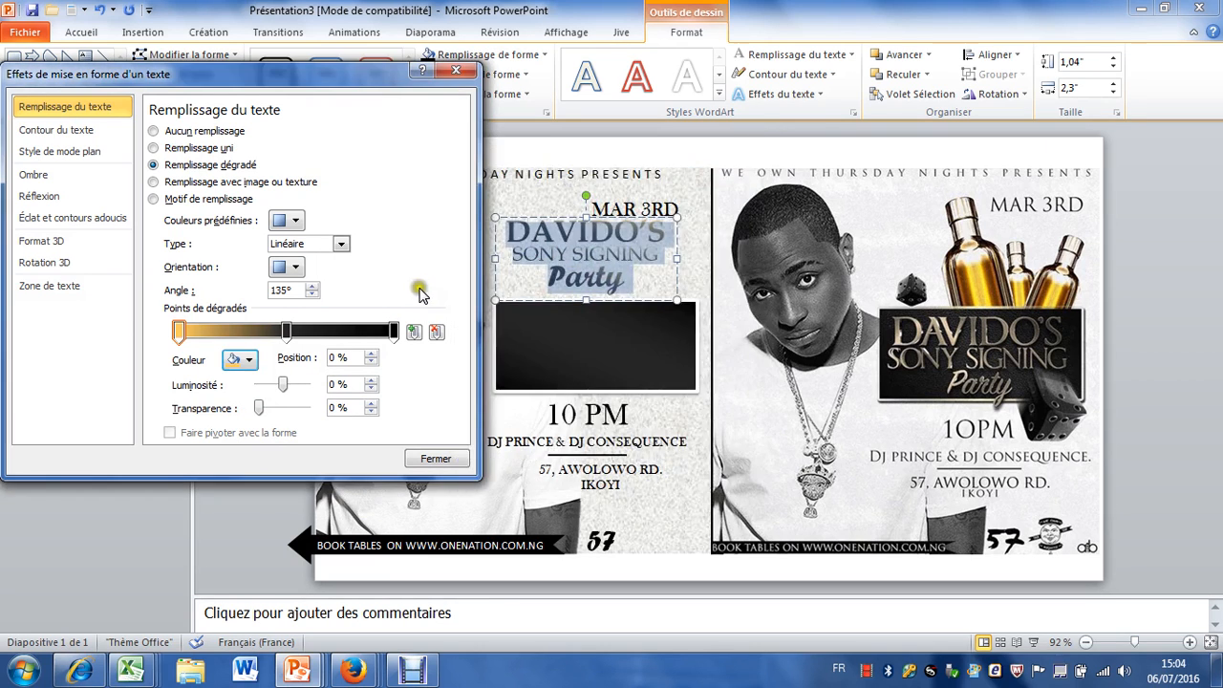
Step: Colour the last gradient stop of the title text, at 100 %, salmon orange from the standard colours
{"action": "left_click", "coordinate": [393, 331]}
{"action": "left_click", "coordinate": [243, 359]}
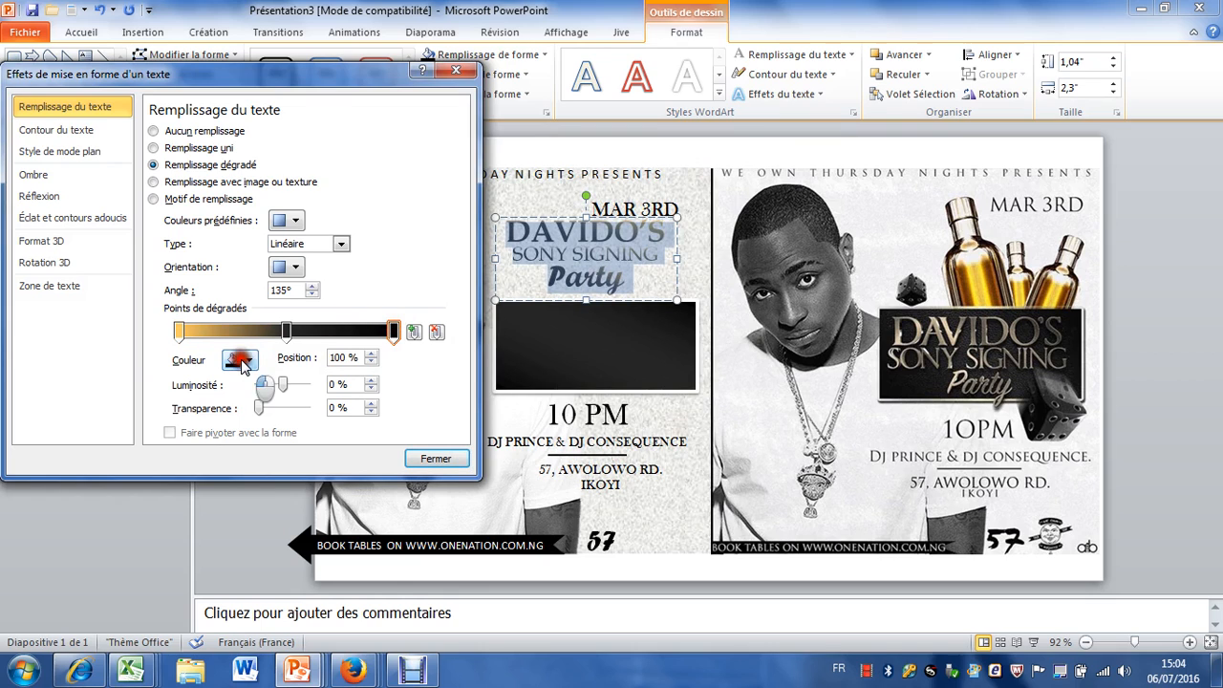
{"action": "left_click", "coordinate": [278, 507]}
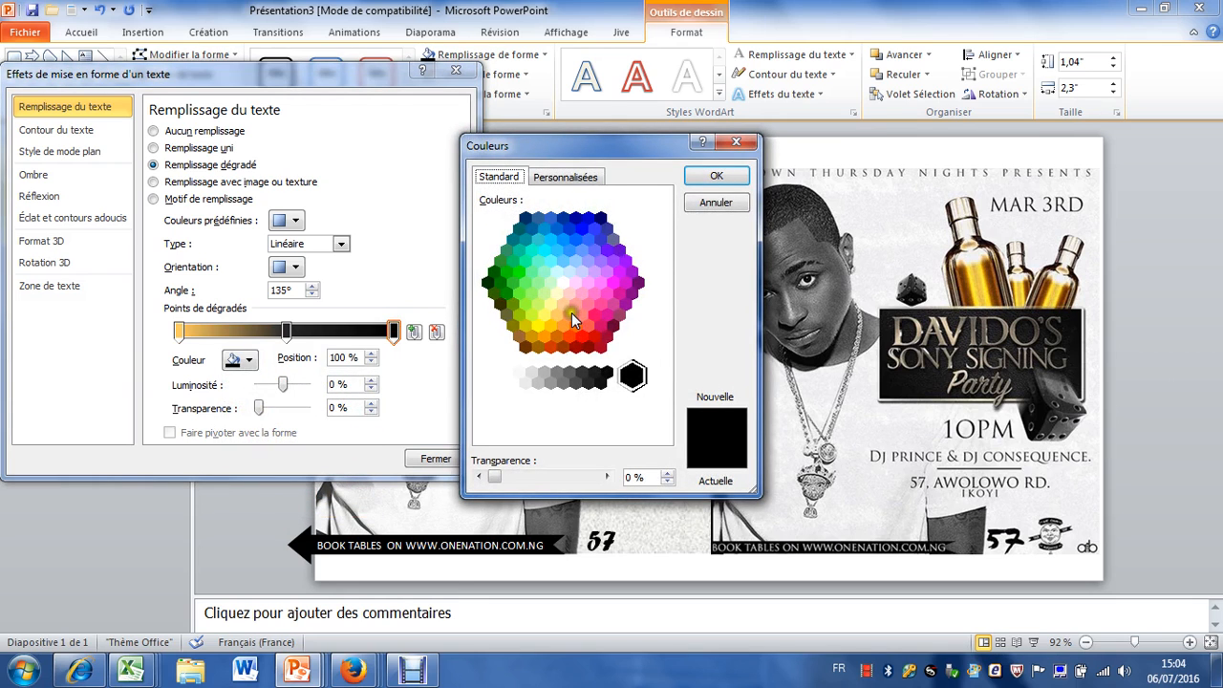
{"action": "left_click", "coordinate": [569, 315]}
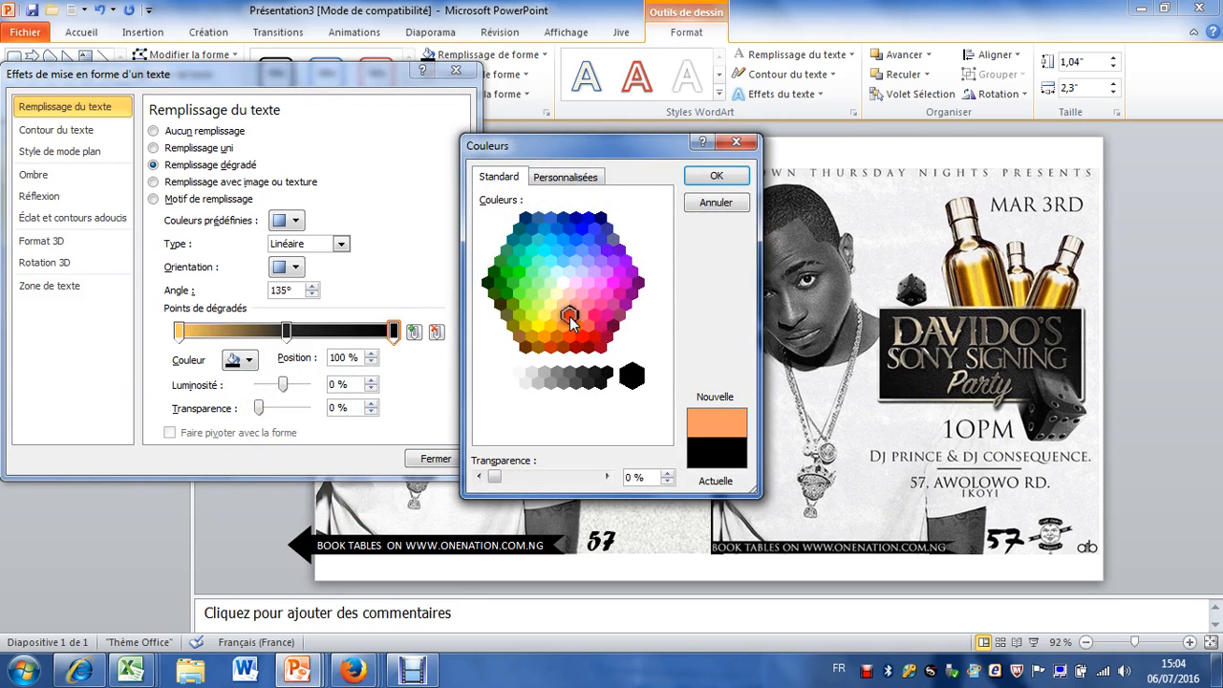
{"action": "left_click", "coordinate": [715, 176]}
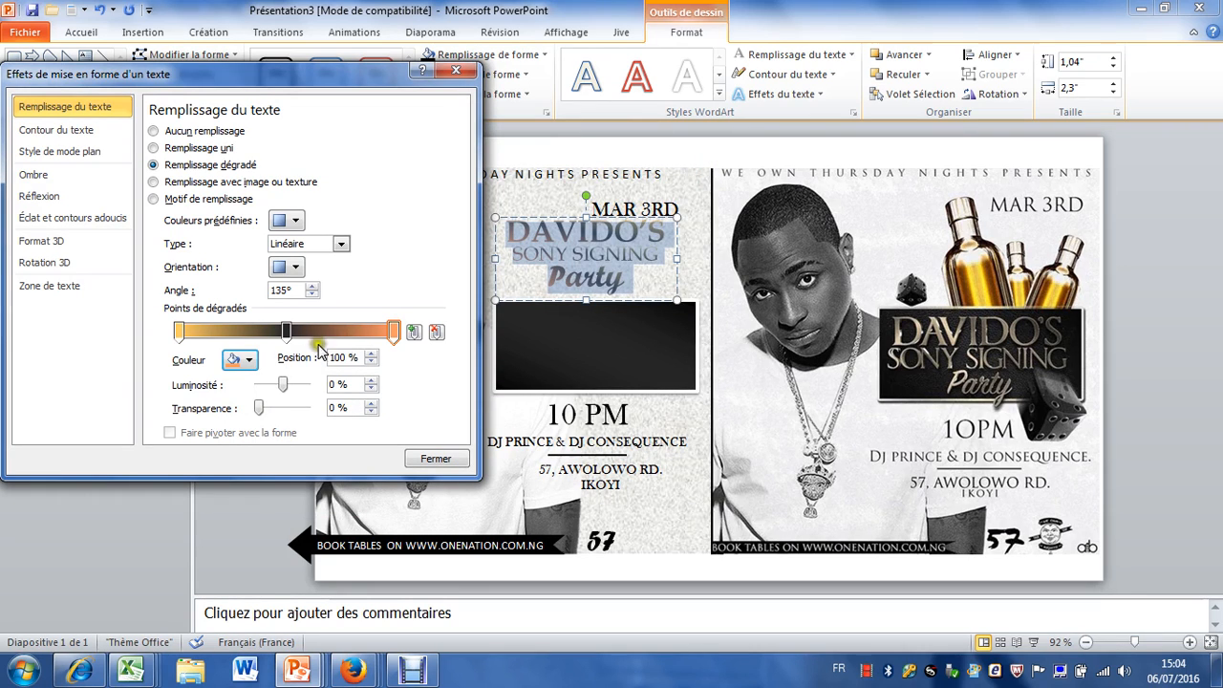
Step: Colour the middle gradient stop, at 50 %, with the theme's white darkened by 25 % and finish the text fill
{"action": "left_click", "coordinate": [286, 330]}
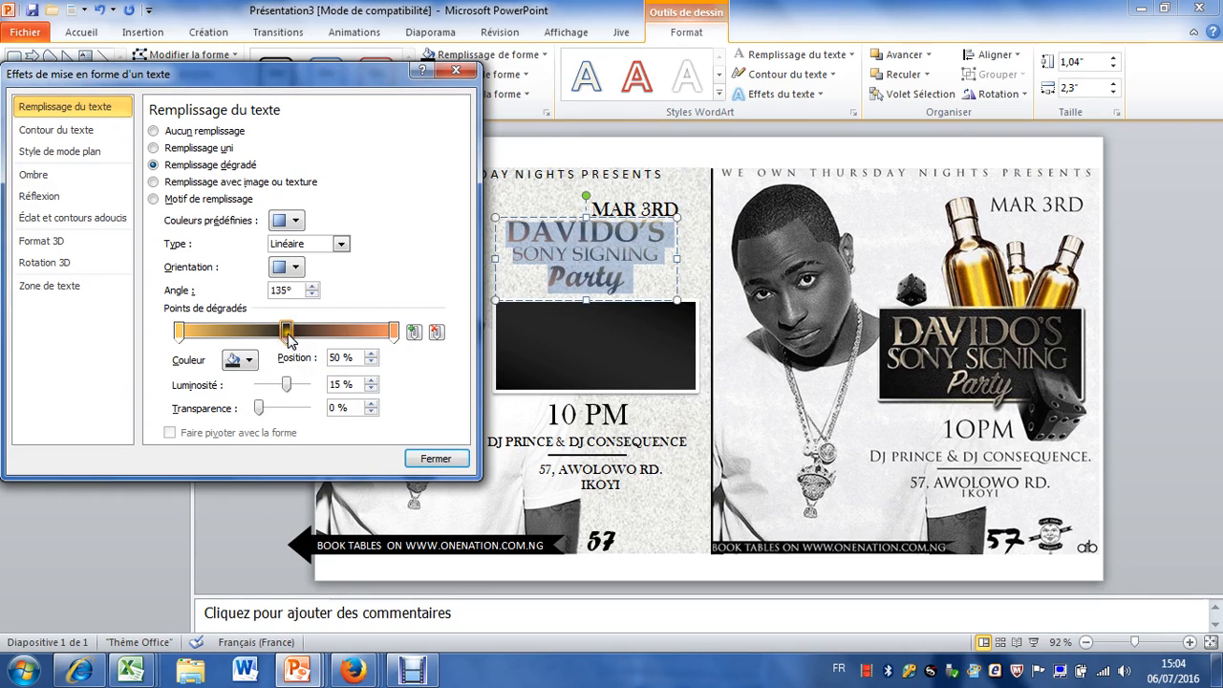
{"action": "left_click", "coordinate": [251, 360]}
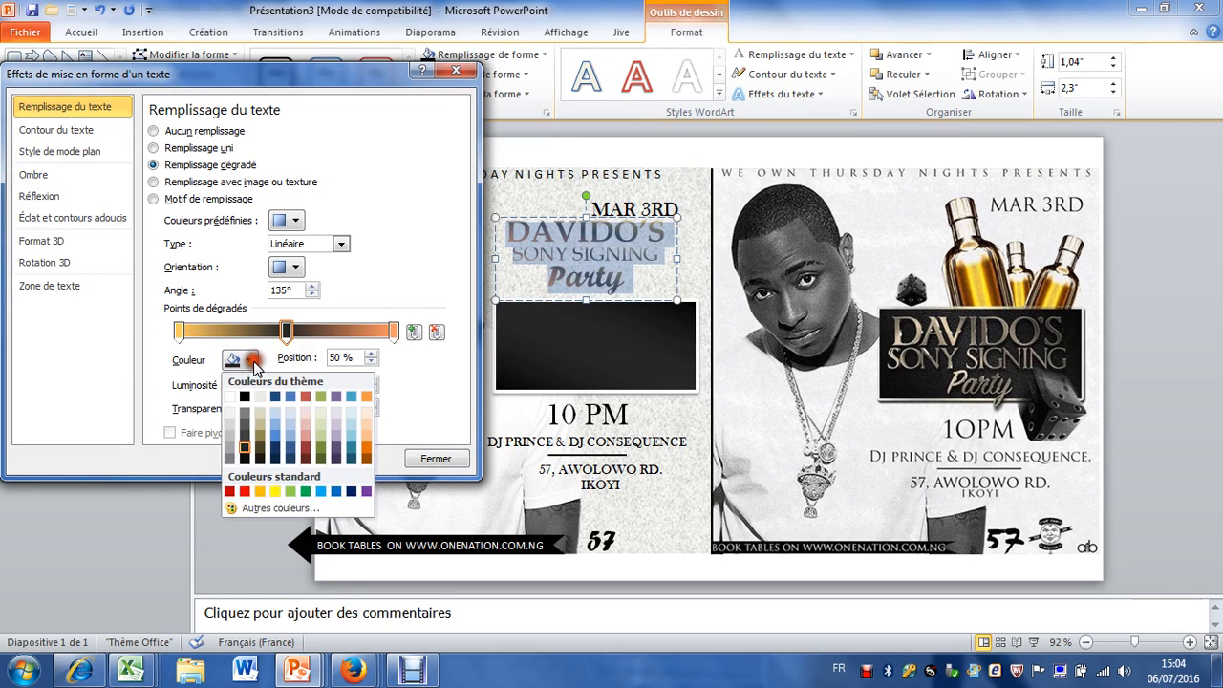
{"action": "left_click", "coordinate": [230, 434]}
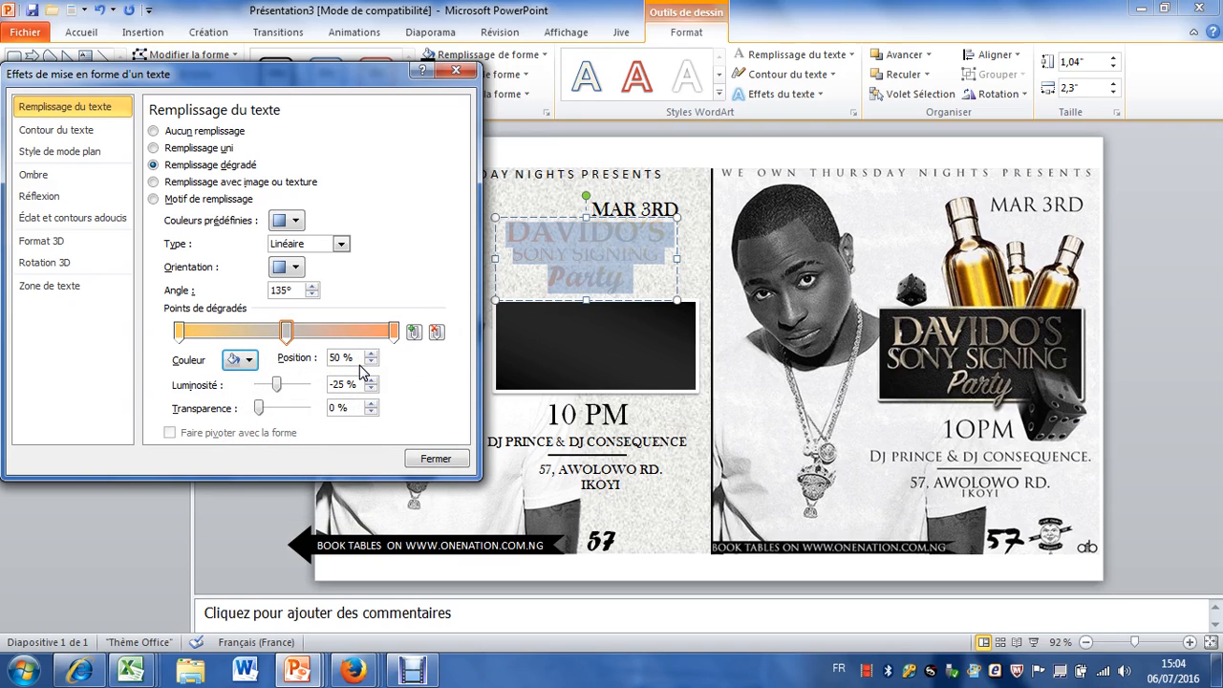
{"action": "left_click", "coordinate": [439, 458]}
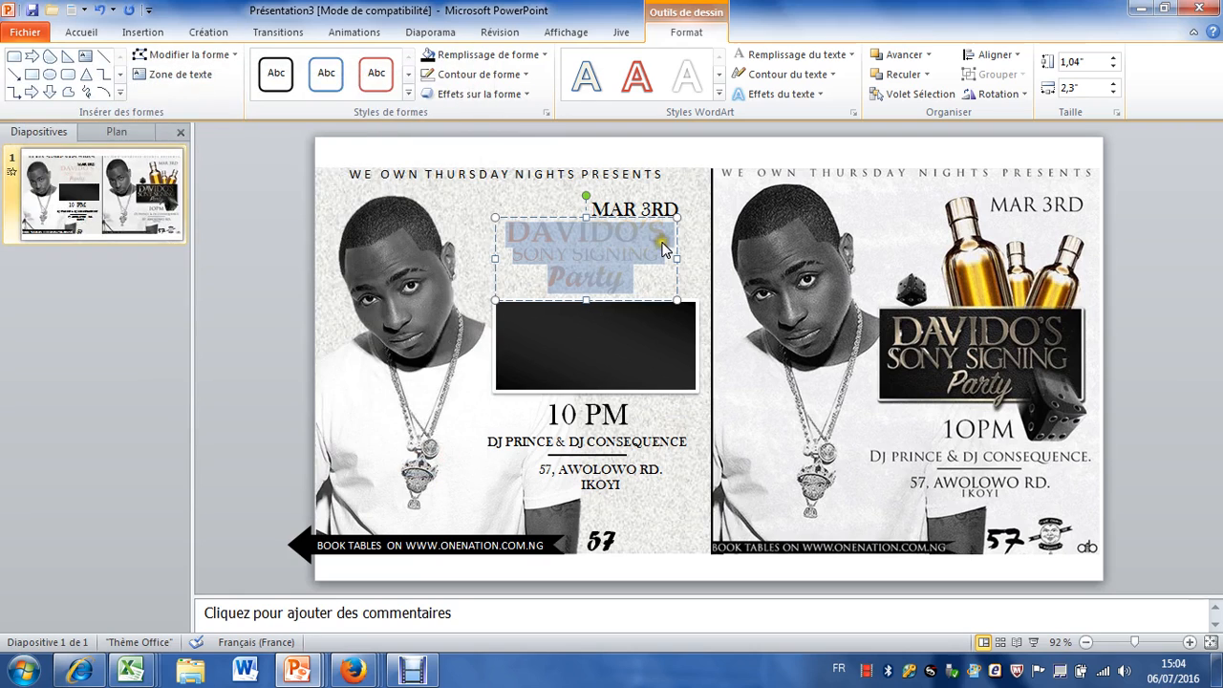
{"action": "left_click", "coordinate": [666, 248]}
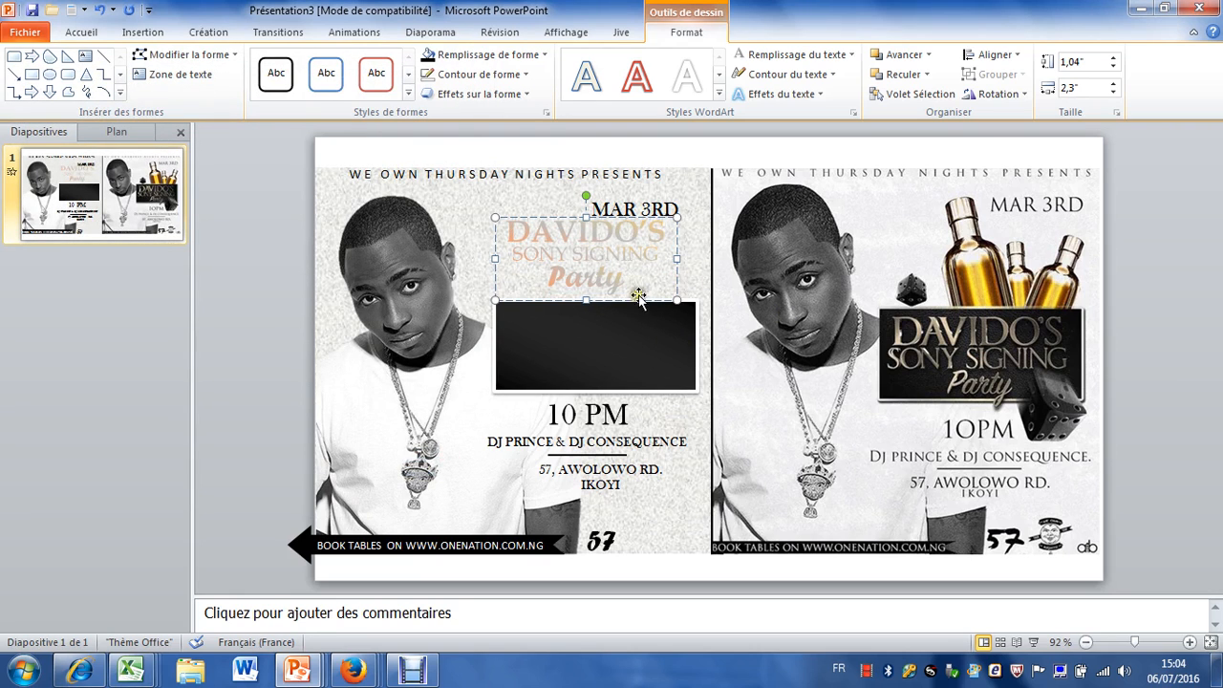
Step: Recolour the last gradient stop of the three-line title, at 100 %, with the recently used light golden orange
{"action": "left_click", "coordinate": [515, 232]}
{"action": "left_click_drag", "start_coordinate": [515, 232], "coordinate": [659, 304]}
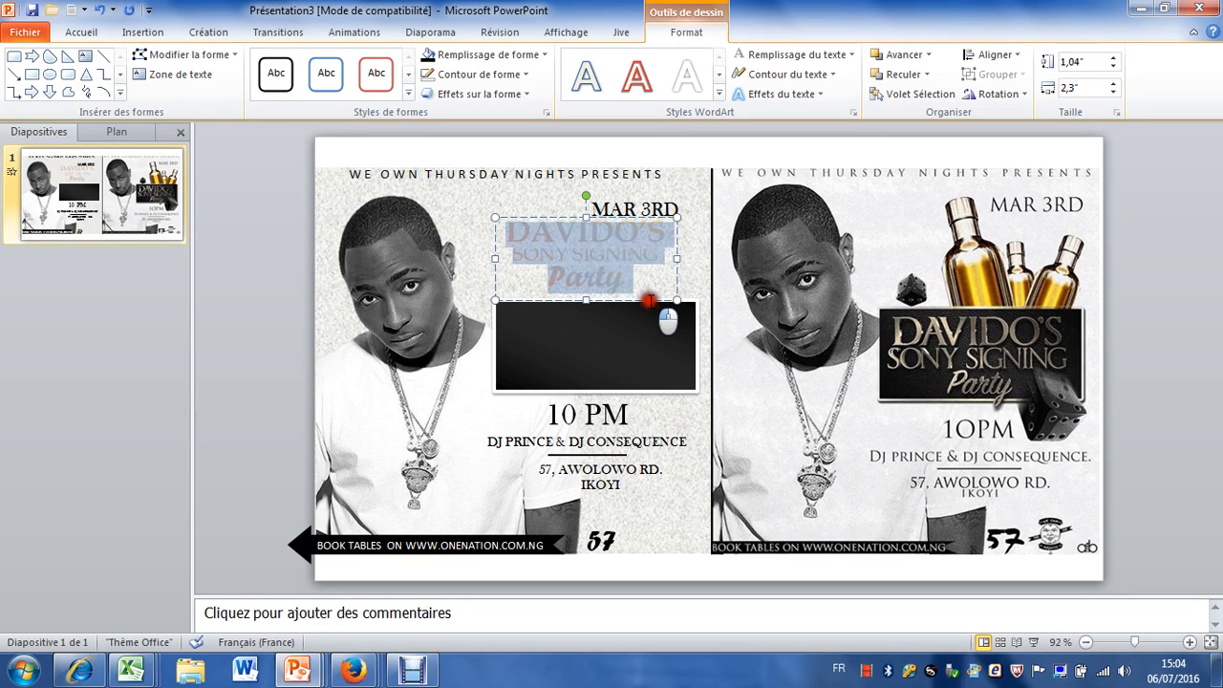
{"action": "left_click", "coordinate": [801, 59]}
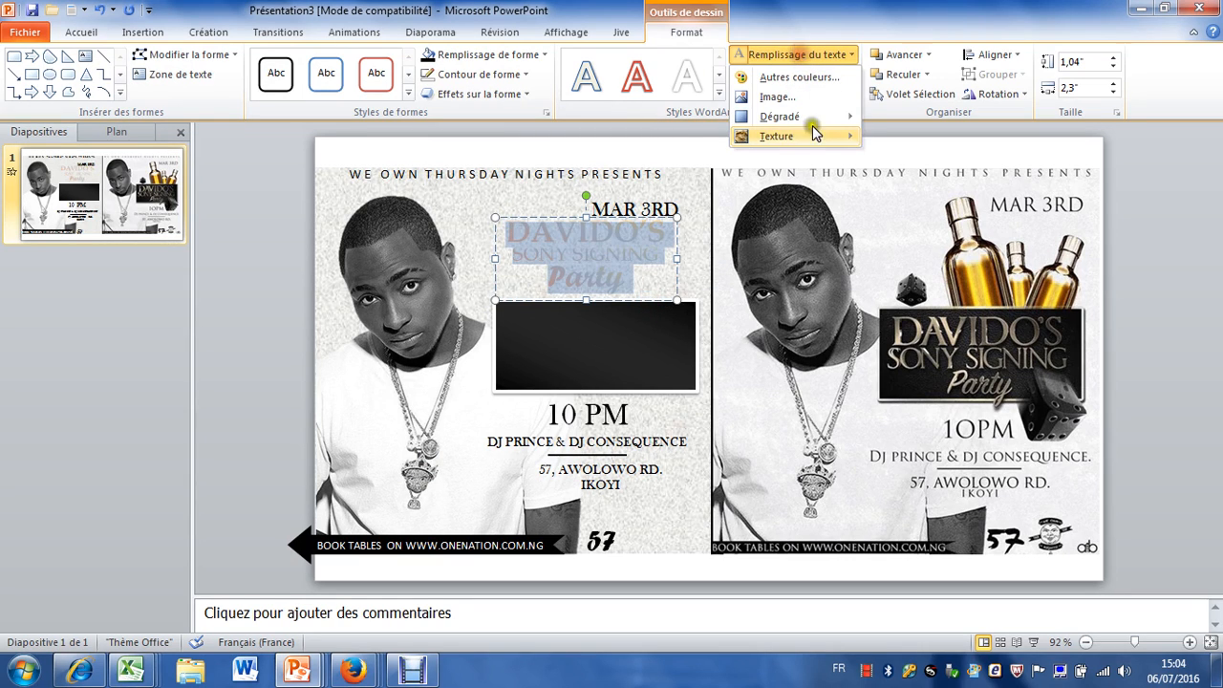
{"action": "mouse_move", "coordinate": [812, 115]}
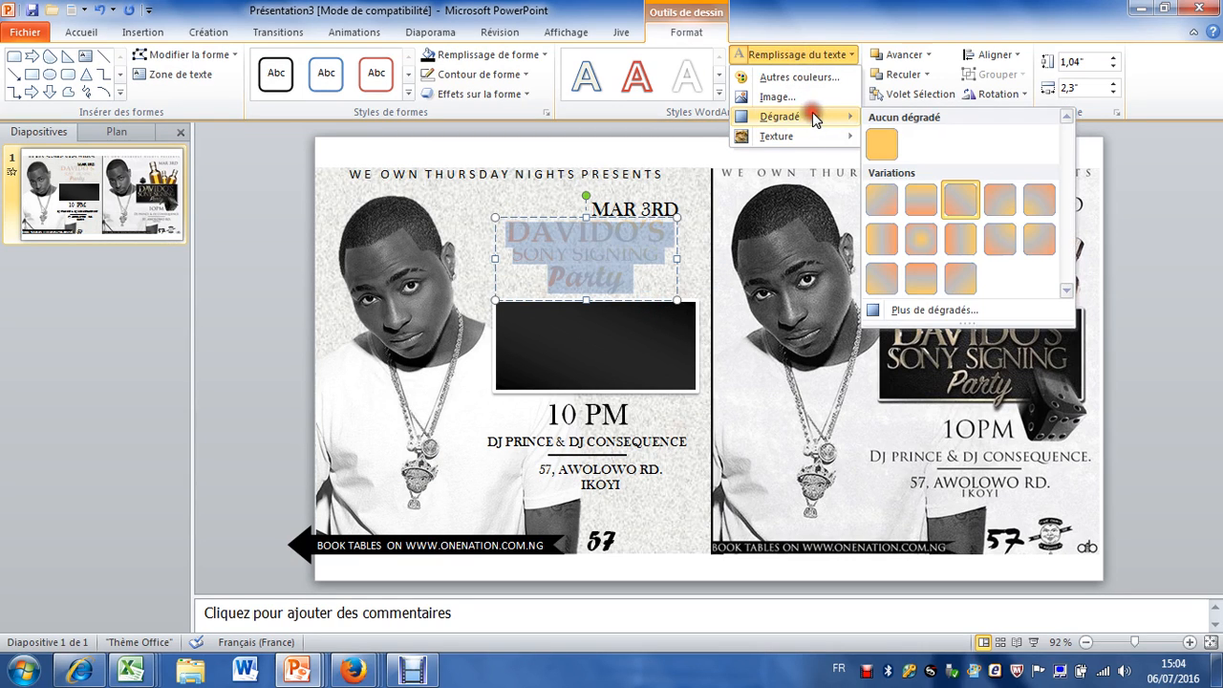
{"action": "left_click", "coordinate": [915, 309]}
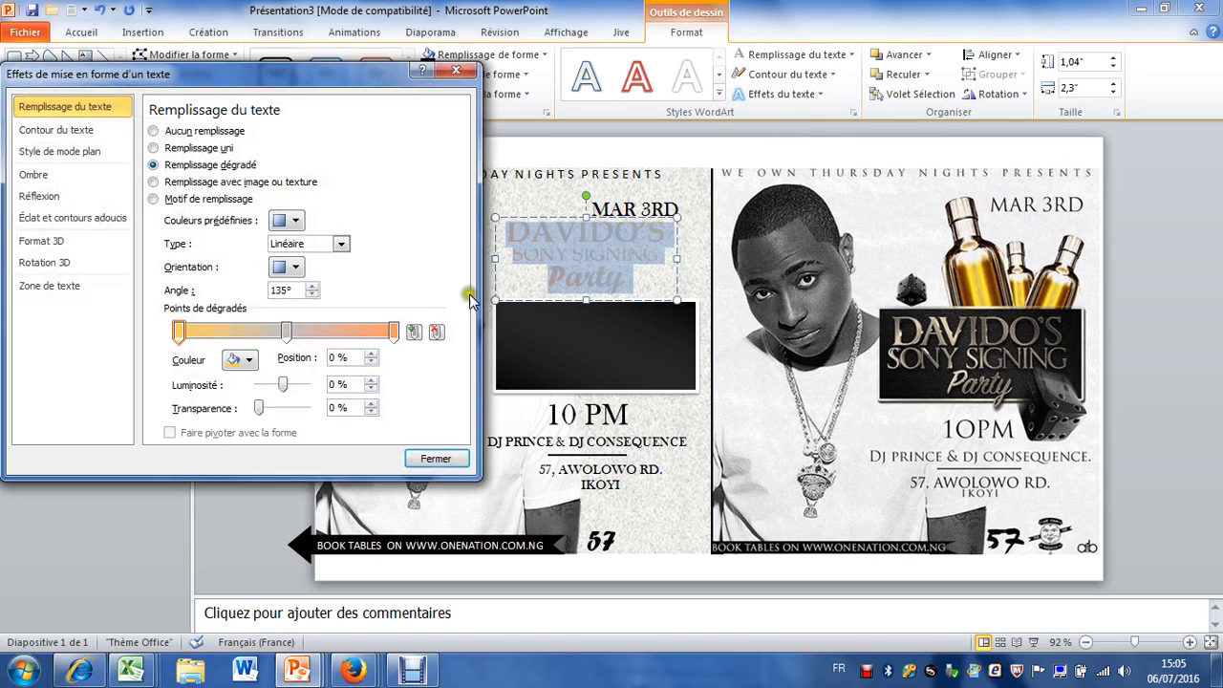
{"action": "left_click", "coordinate": [393, 330]}
{"action": "left_click", "coordinate": [250, 360]}
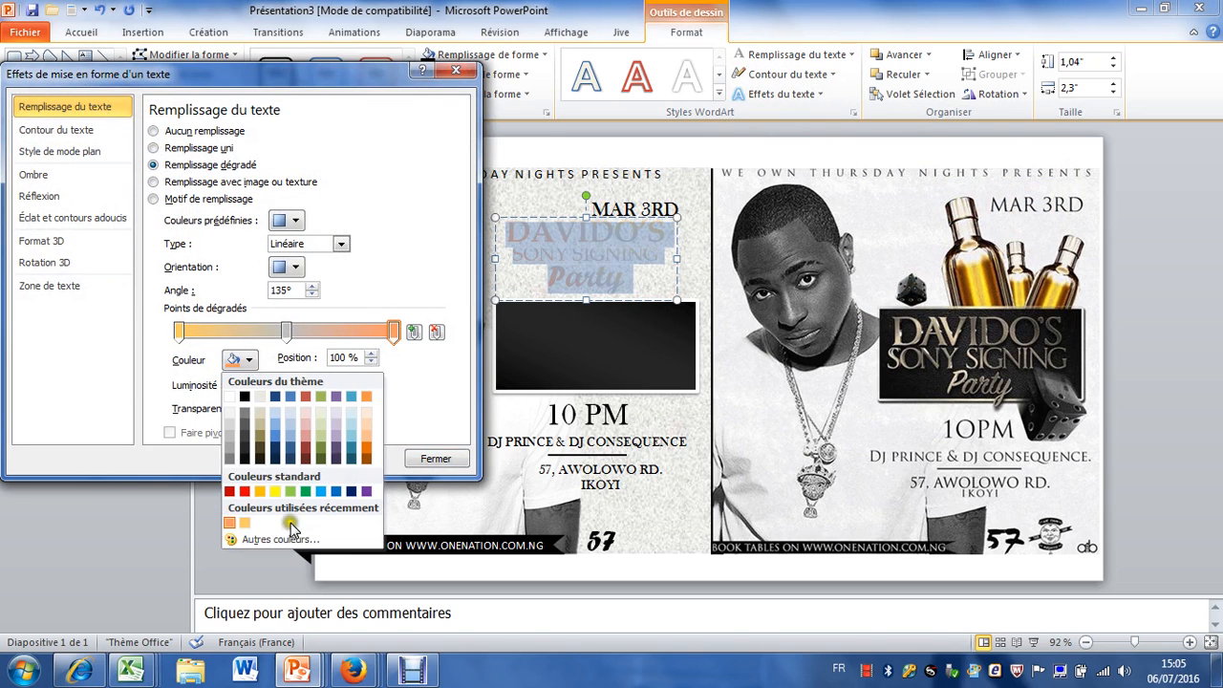
{"action": "left_click", "coordinate": [245, 522]}
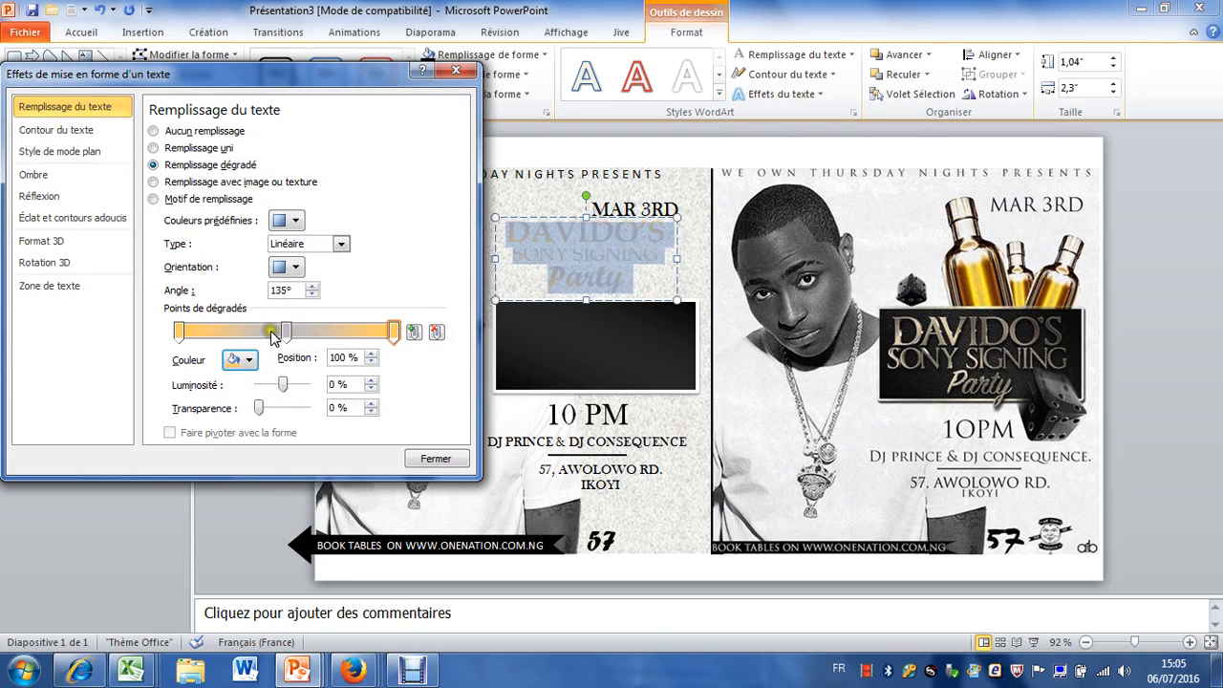
Step: Set the title's linear gradient direction to straight down, at a 90° angle
{"action": "left_click", "coordinate": [292, 272]}
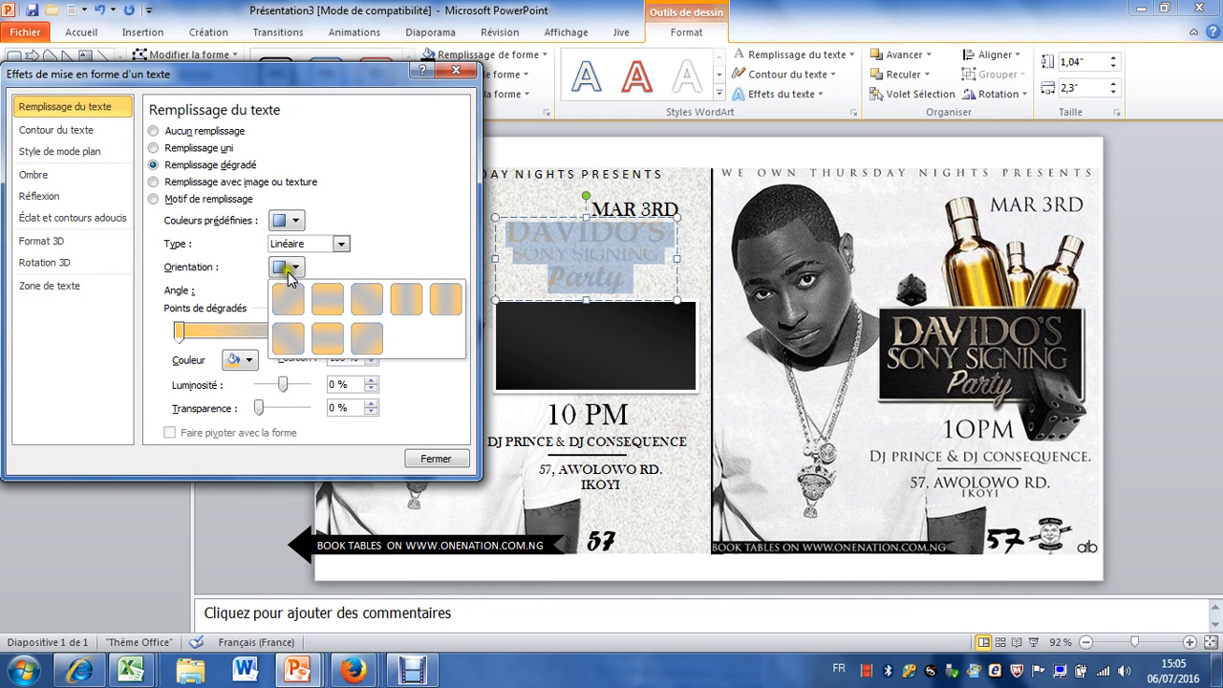
{"action": "left_click", "coordinate": [288, 304]}
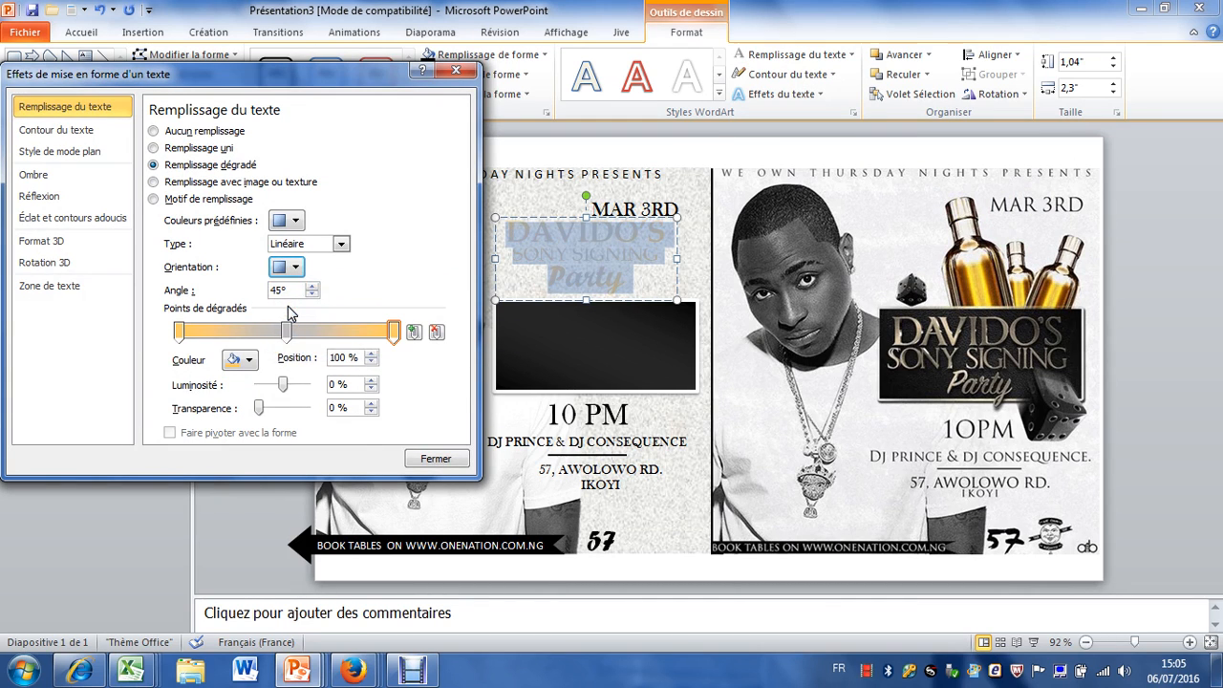
{"action": "left_click", "coordinate": [288, 265]}
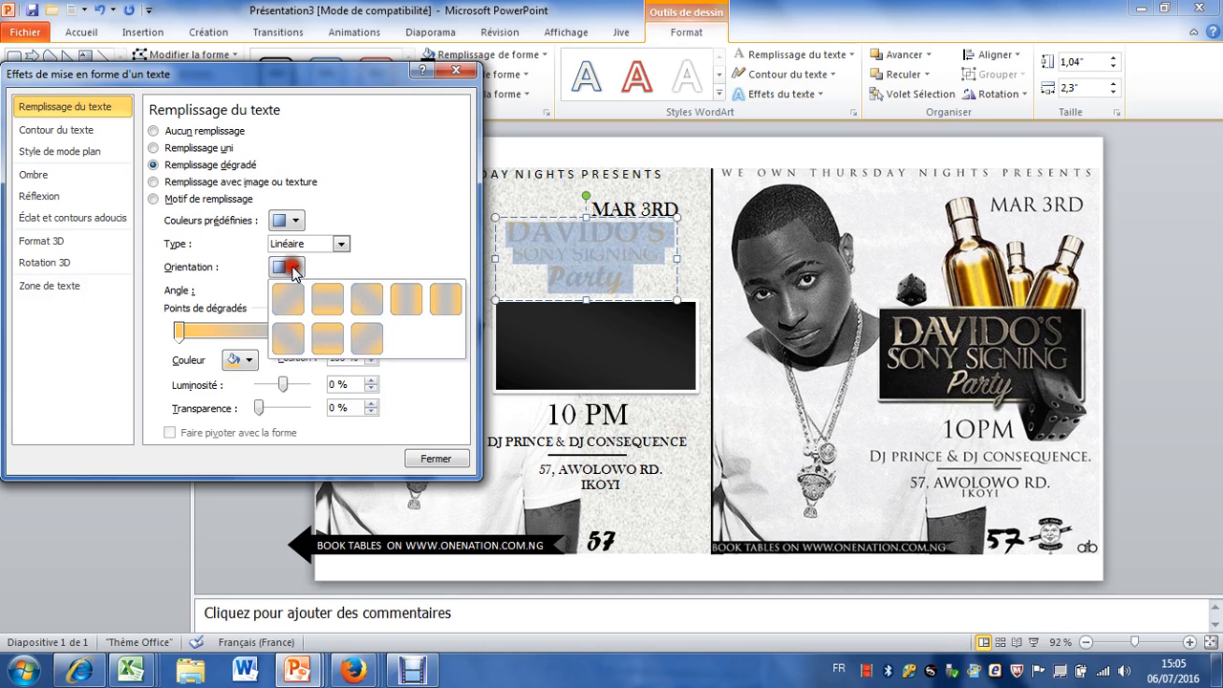
{"action": "left_click", "coordinate": [330, 306]}
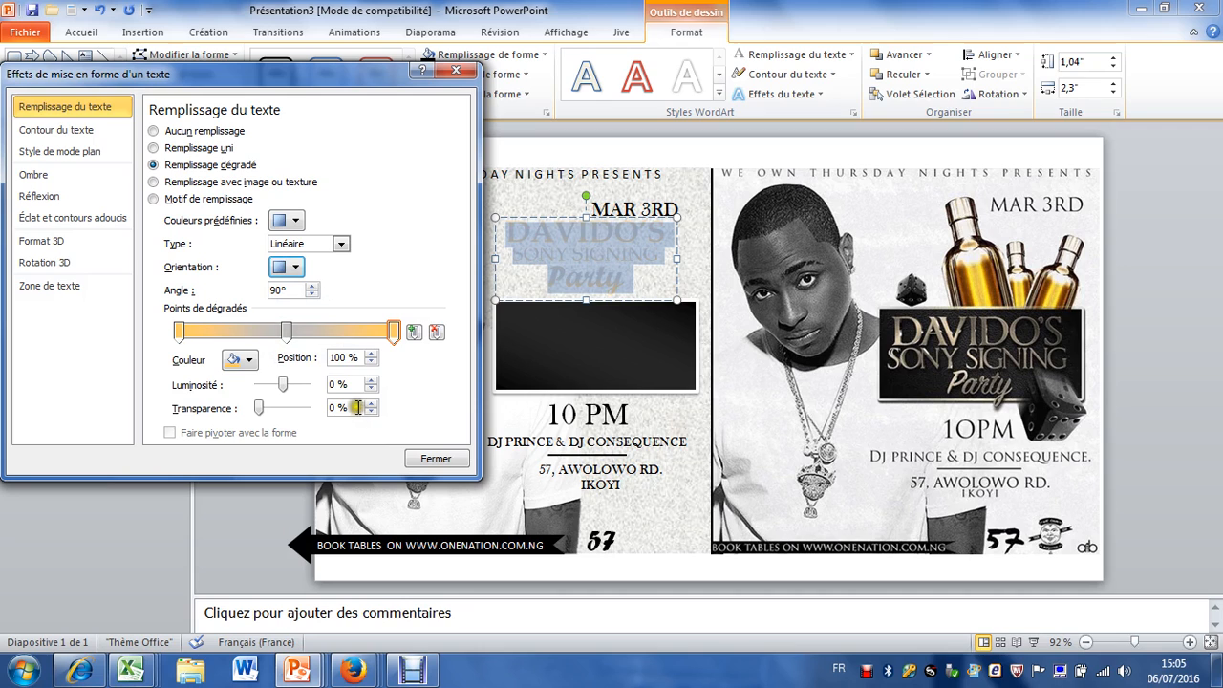
Step: Move the last gradient stop of the title to 89 % and the first to 23 %, and finish the text fill
{"action": "left_click_drag", "start_coordinate": [397, 334], "coordinate": [371, 333]}
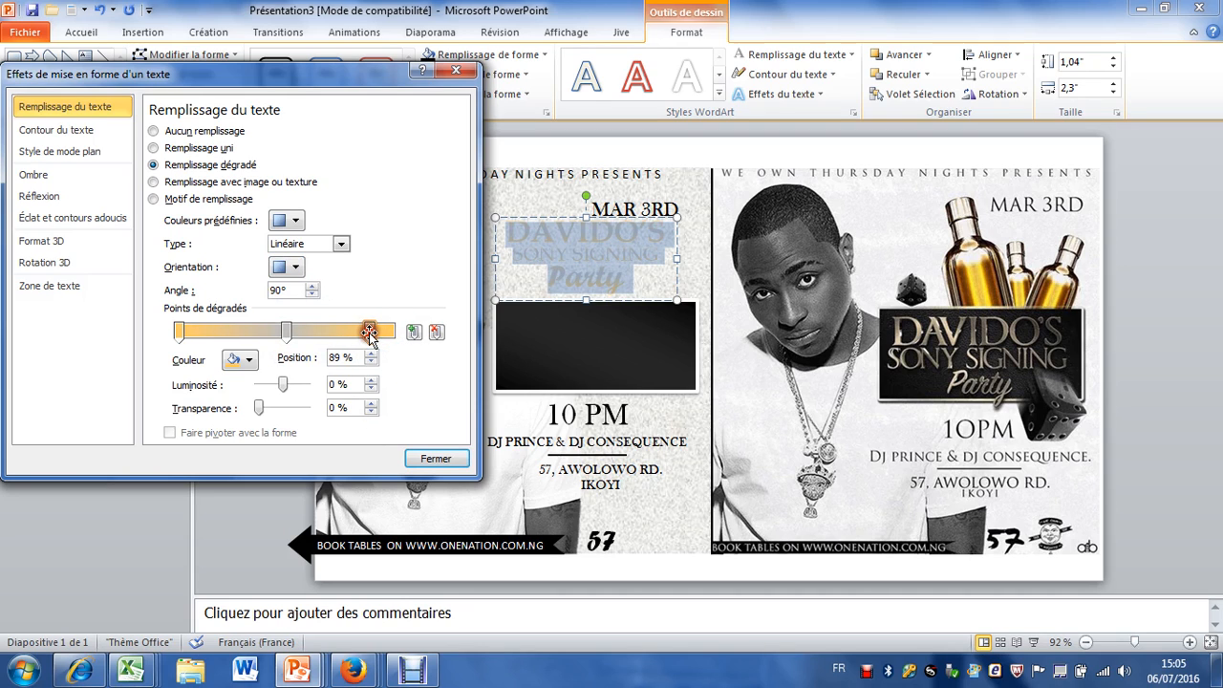
{"action": "left_click_drag", "start_coordinate": [182, 336], "coordinate": [231, 339]}
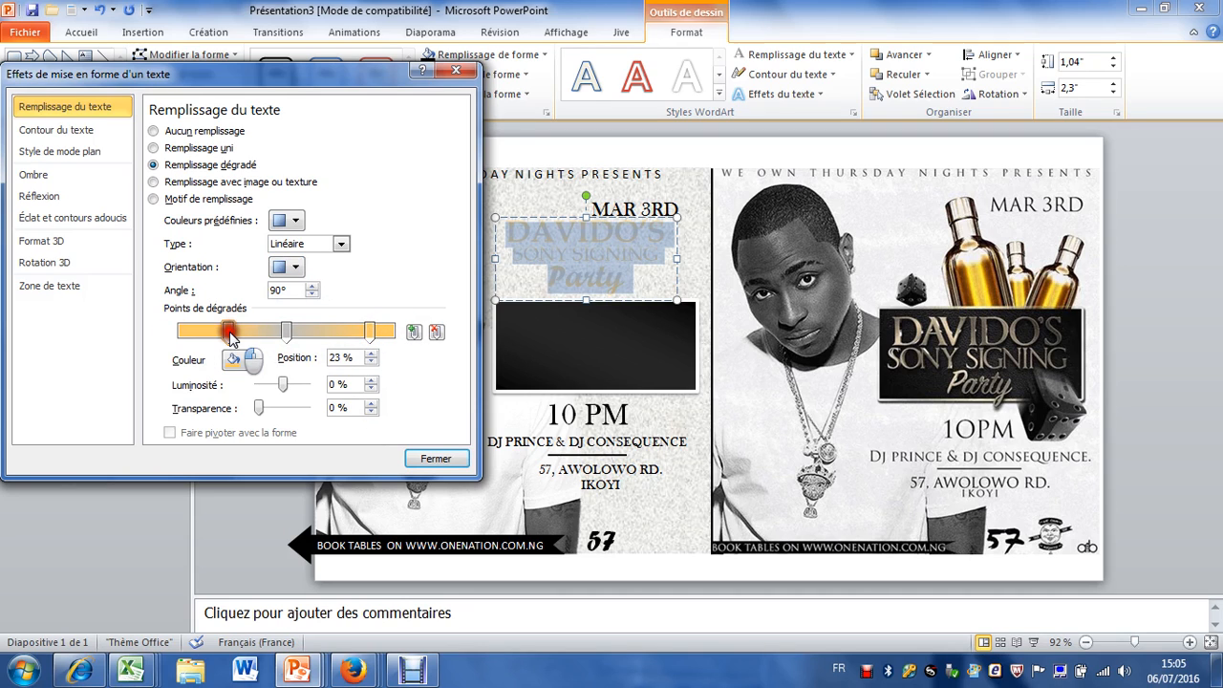
{"action": "left_click", "coordinate": [437, 459]}
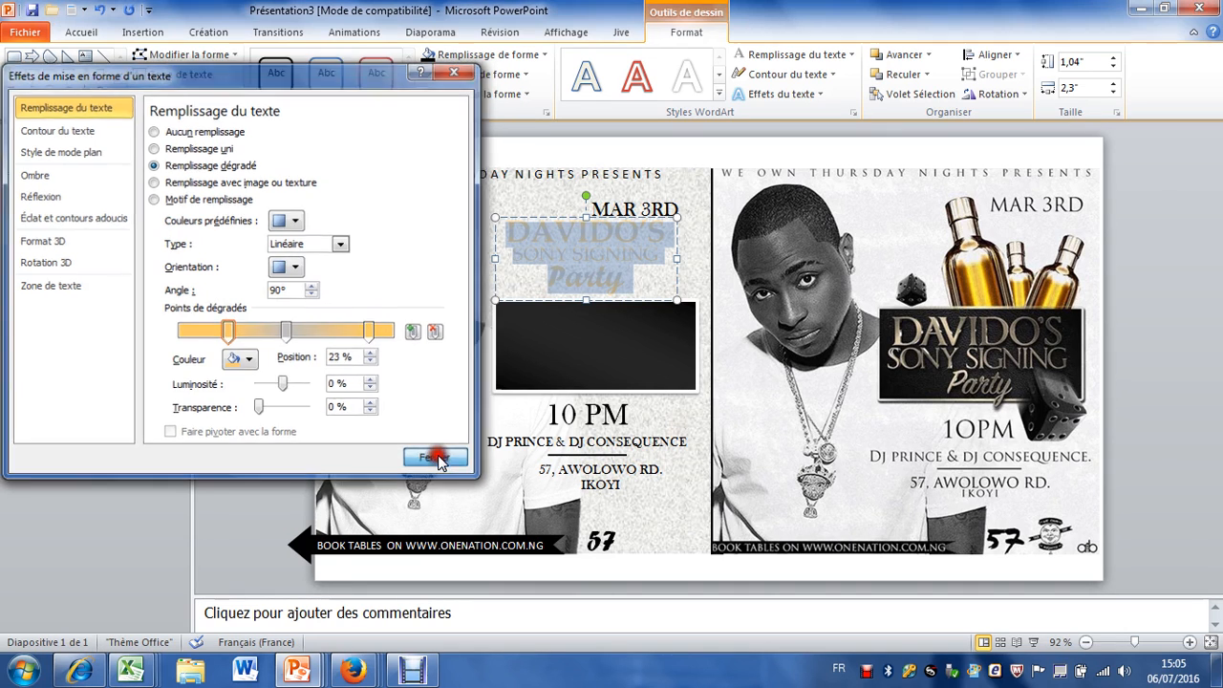
Step: Give all three title lines the first bevel of the second preset row and move the title onto the black sign
{"action": "left_click", "coordinate": [586, 284]}
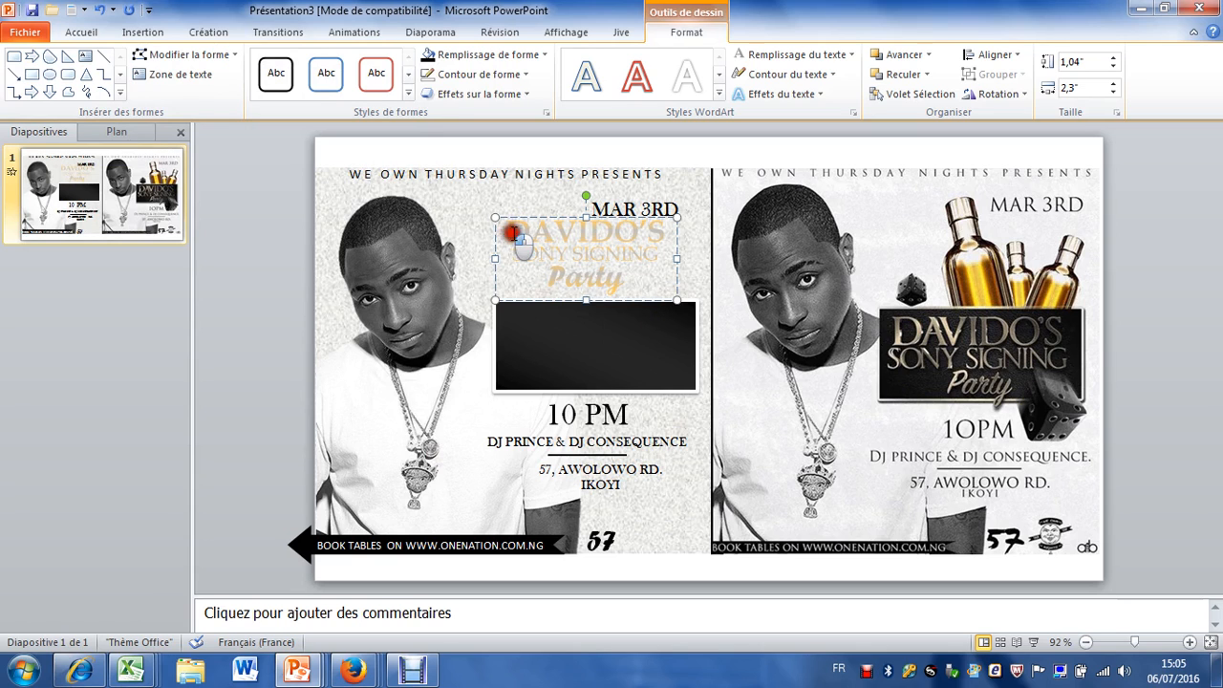
{"action": "left_click_drag", "start_coordinate": [506, 225], "coordinate": [627, 308]}
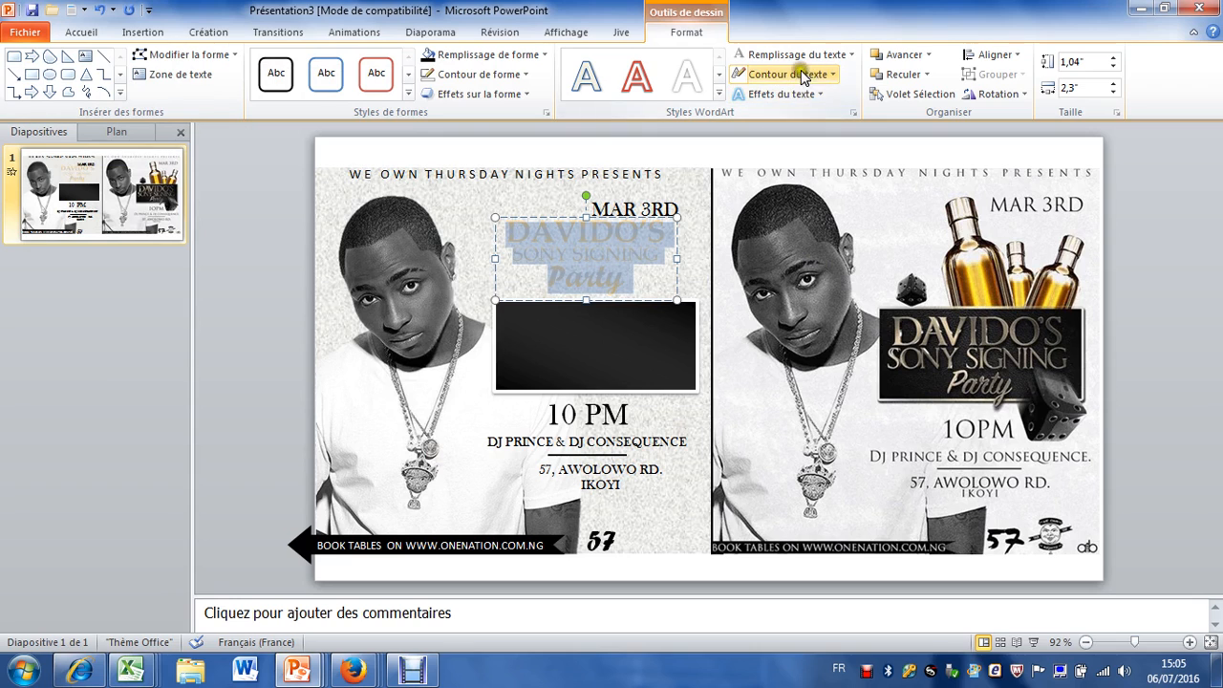
{"action": "left_click", "coordinate": [793, 94]}
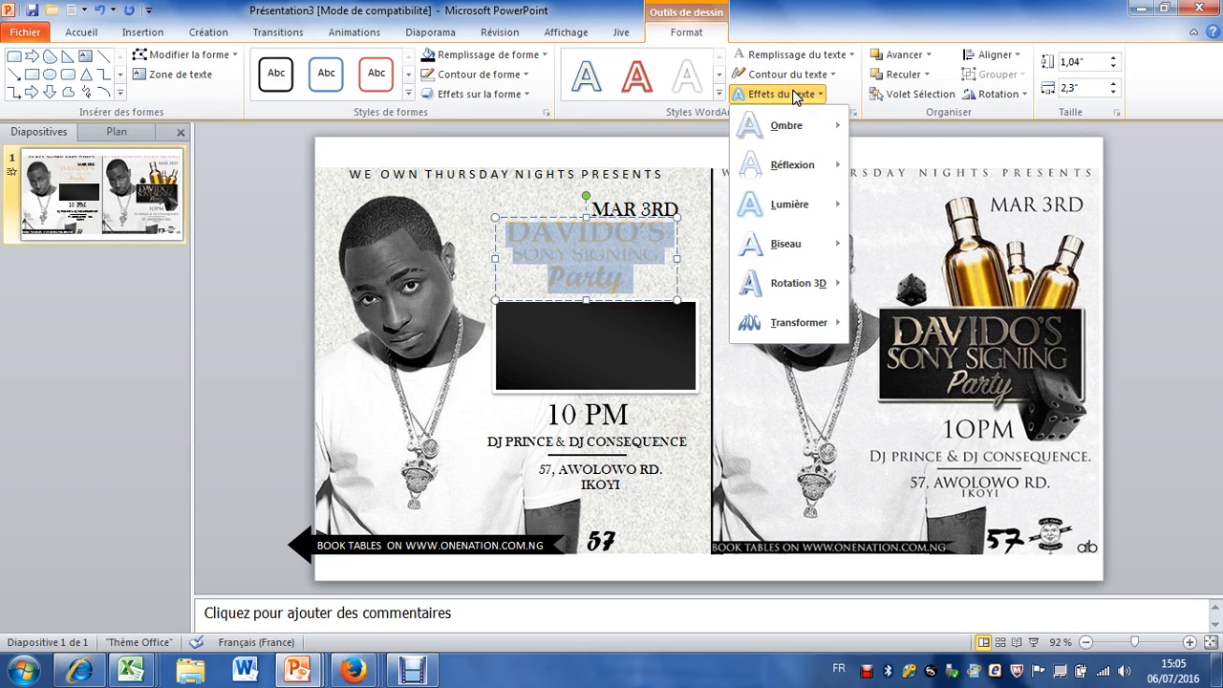
{"action": "left_click", "coordinate": [793, 94]}
{"action": "left_click", "coordinate": [808, 94]}
{"action": "mouse_move", "coordinate": [798, 286]}
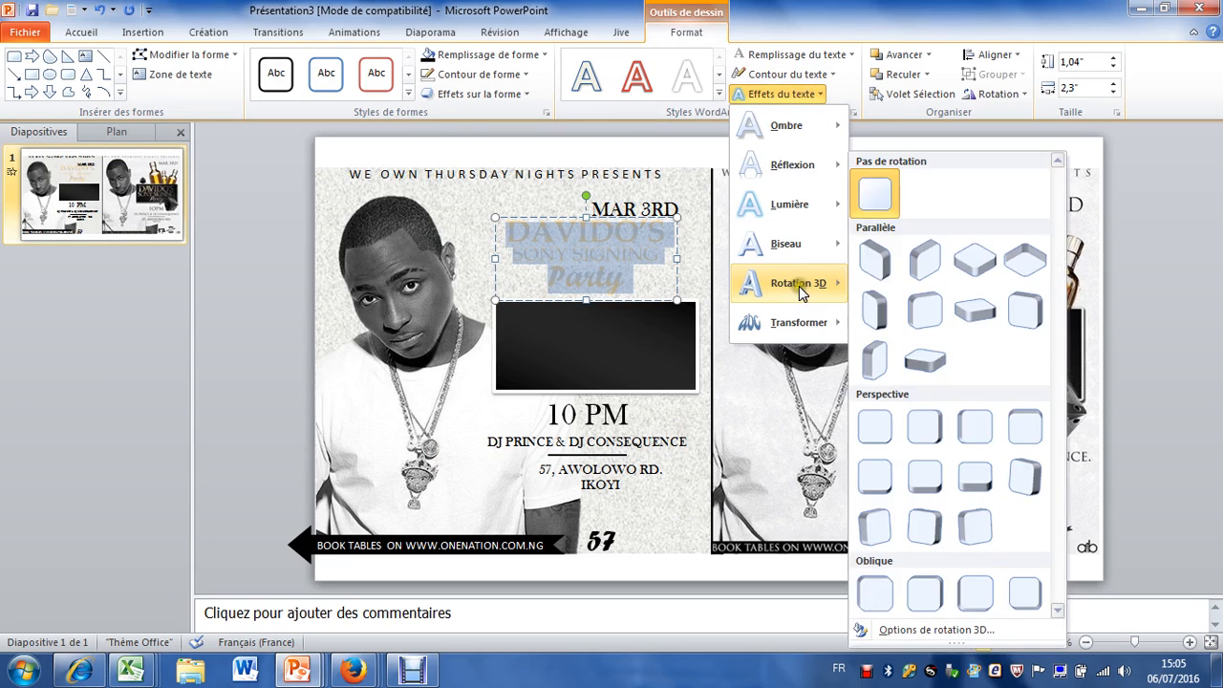
{"action": "left_click", "coordinate": [786, 245]}
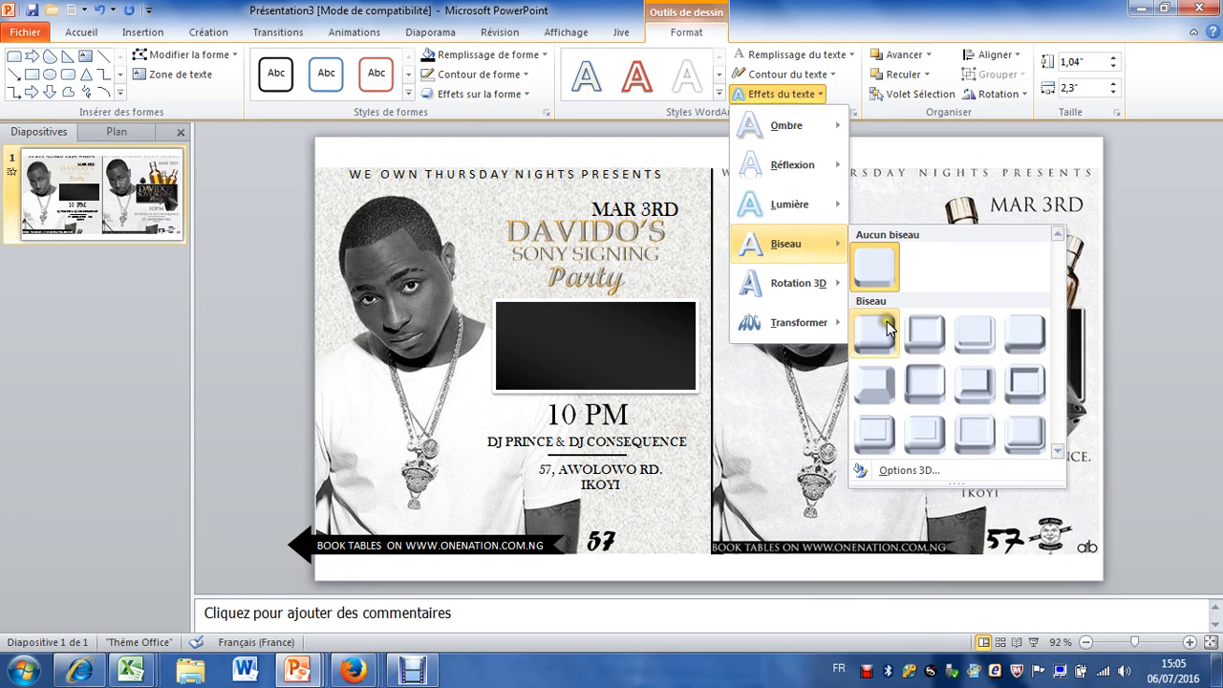
{"action": "left_click", "coordinate": [1026, 384]}
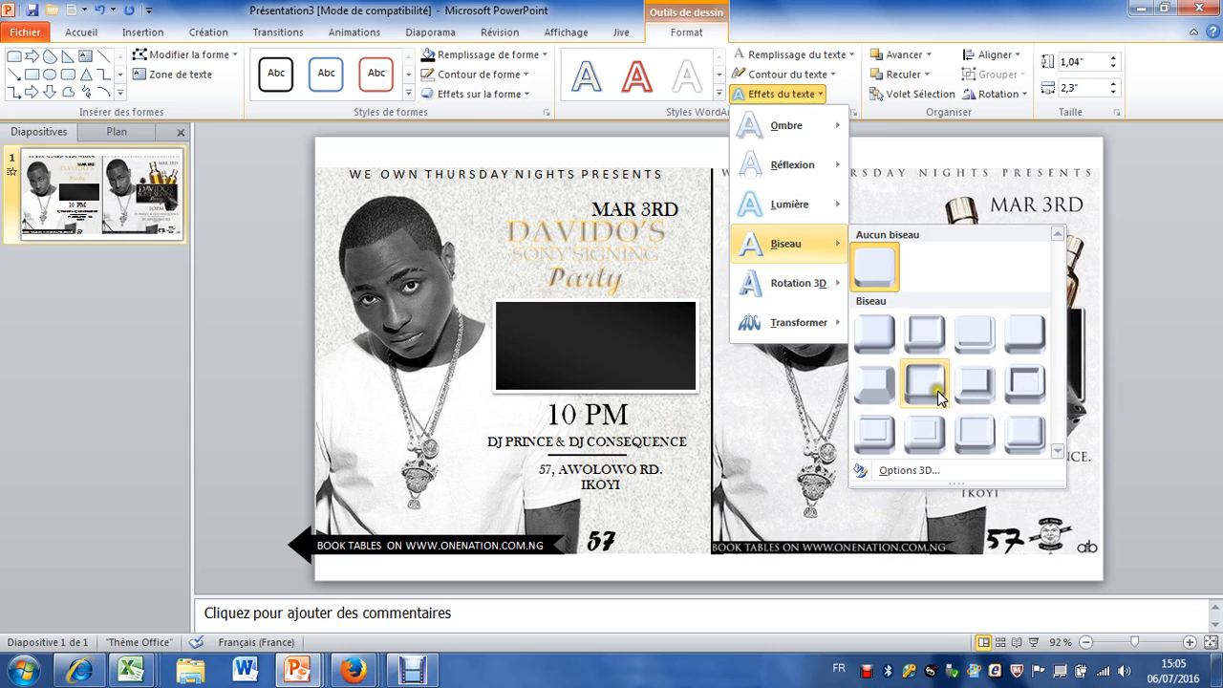
{"action": "left_click", "coordinate": [884, 401]}
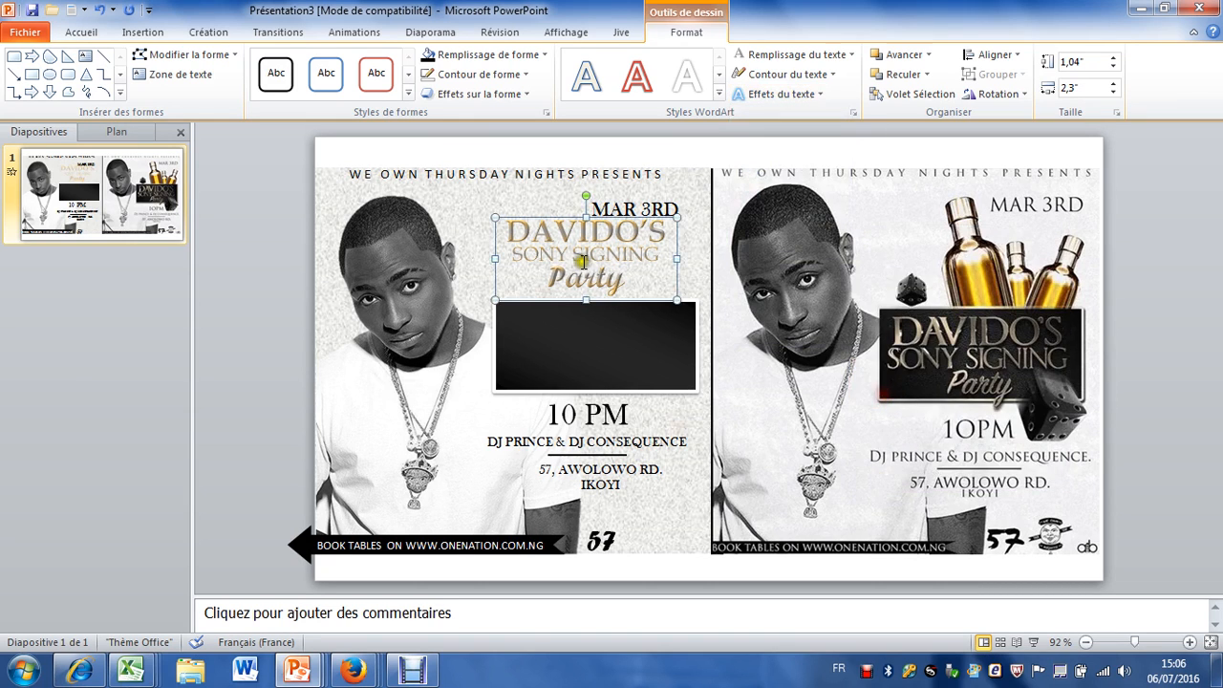
{"action": "left_click_drag", "start_coordinate": [536, 225], "coordinate": [556, 313]}
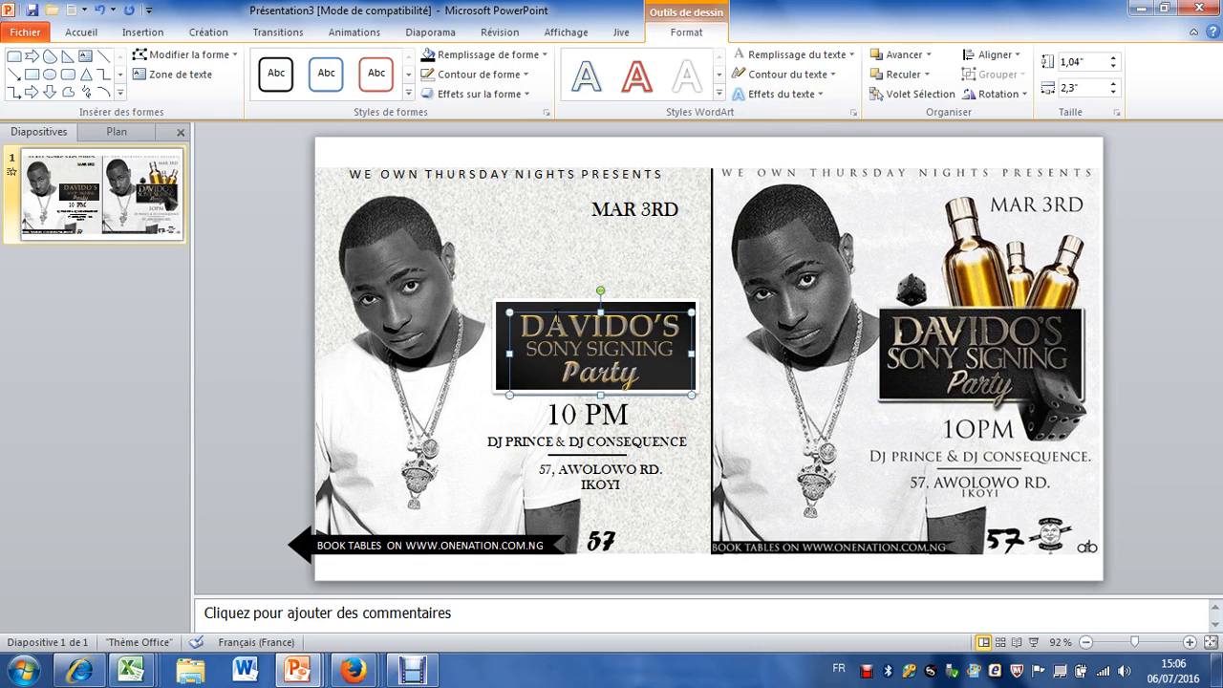
{"action": "left_click", "coordinate": [657, 424]}
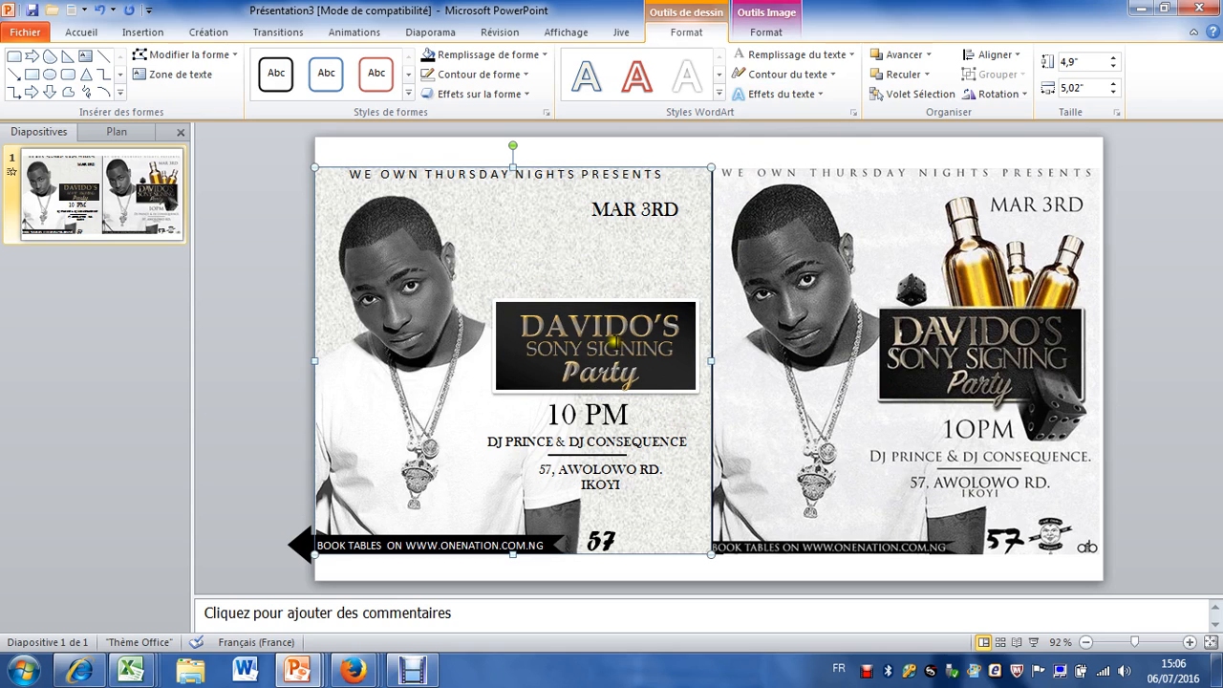
Step: Make the "SONY SIGNING" line of the title bold
{"action": "left_click_drag", "start_coordinate": [527, 347], "coordinate": [674, 352]}
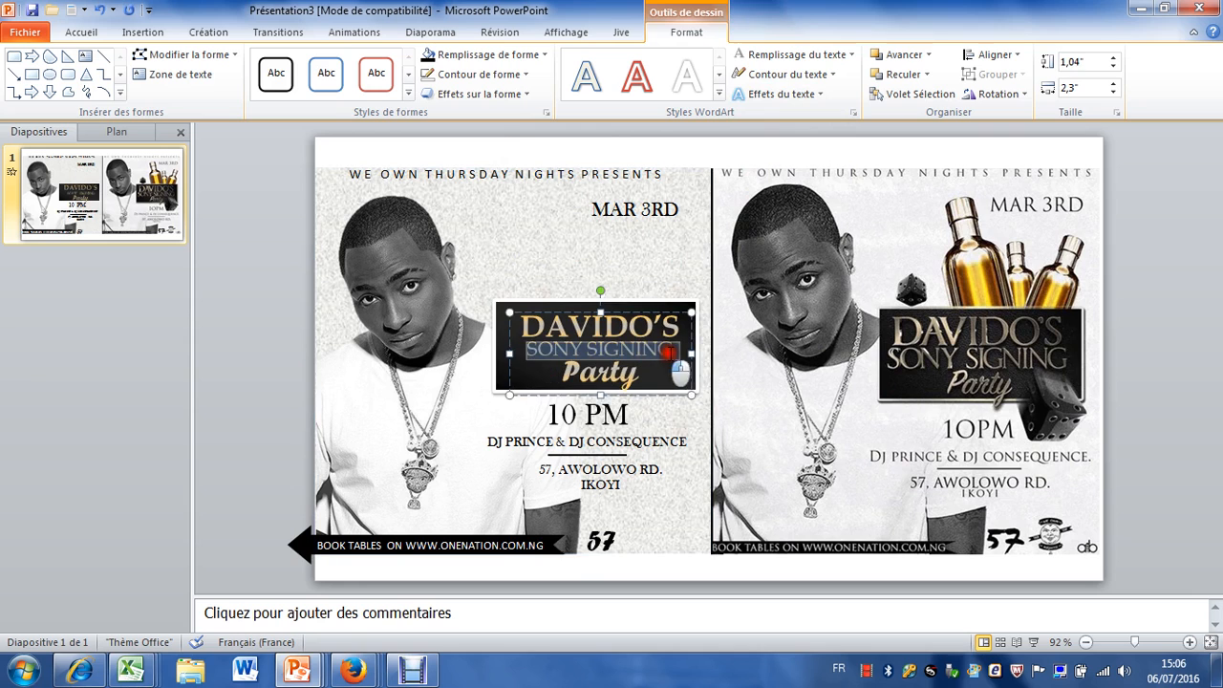
{"action": "left_click", "coordinate": [500, 244]}
{"action": "left_click", "coordinate": [528, 361]}
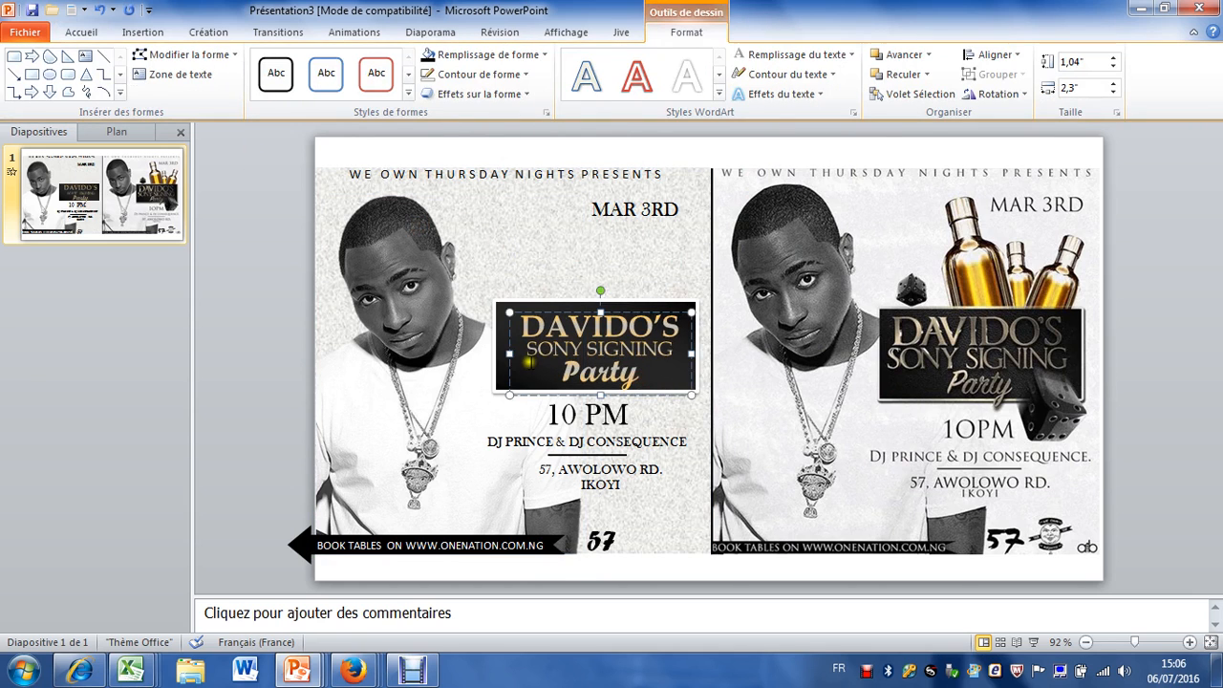
{"action": "left_click_drag", "start_coordinate": [520, 352], "coordinate": [680, 353]}
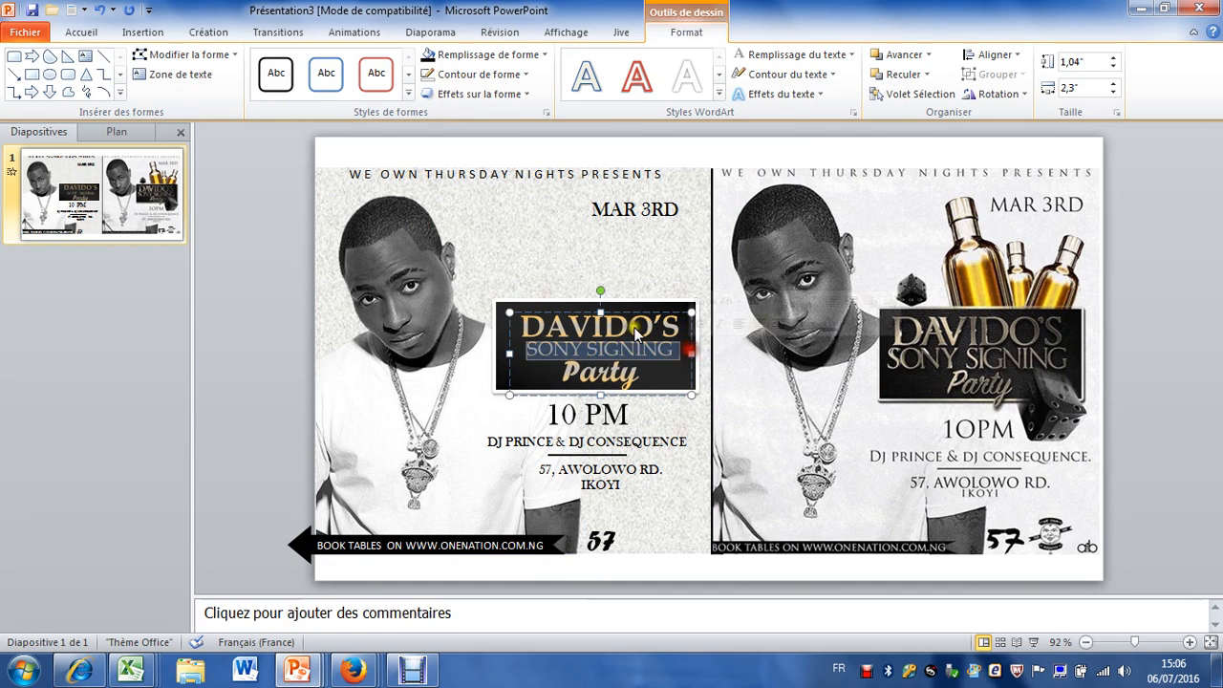
{"action": "left_click", "coordinate": [81, 31]}
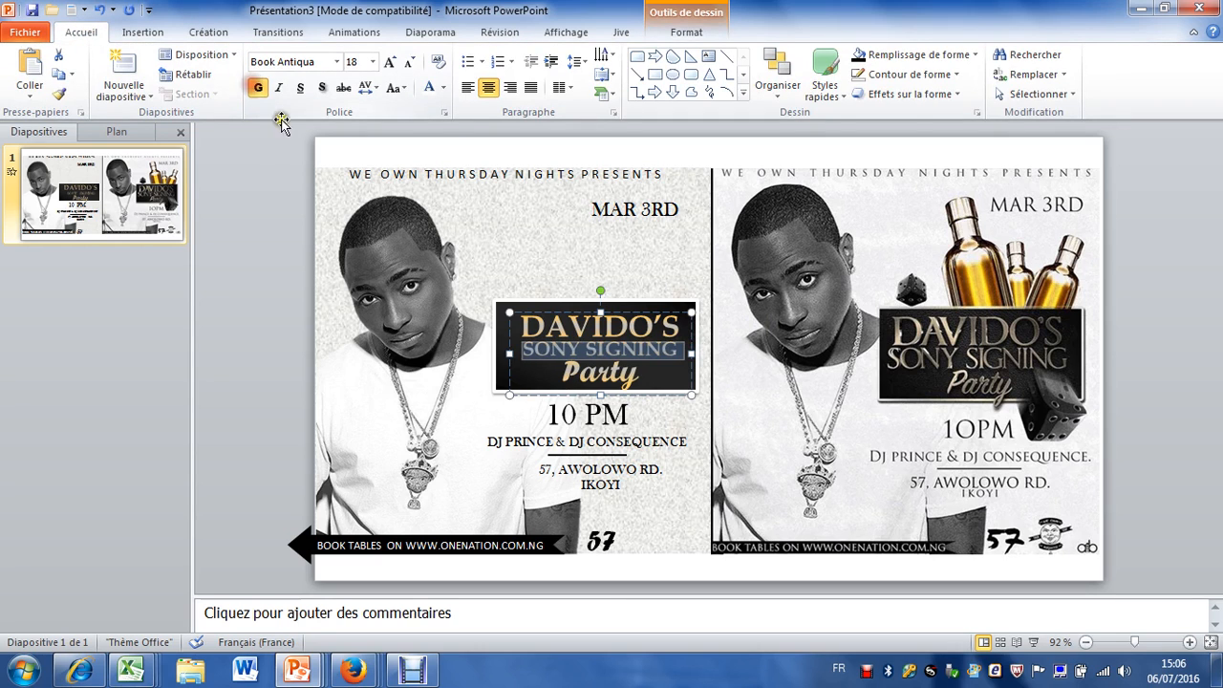
{"action": "left_click", "coordinate": [313, 234]}
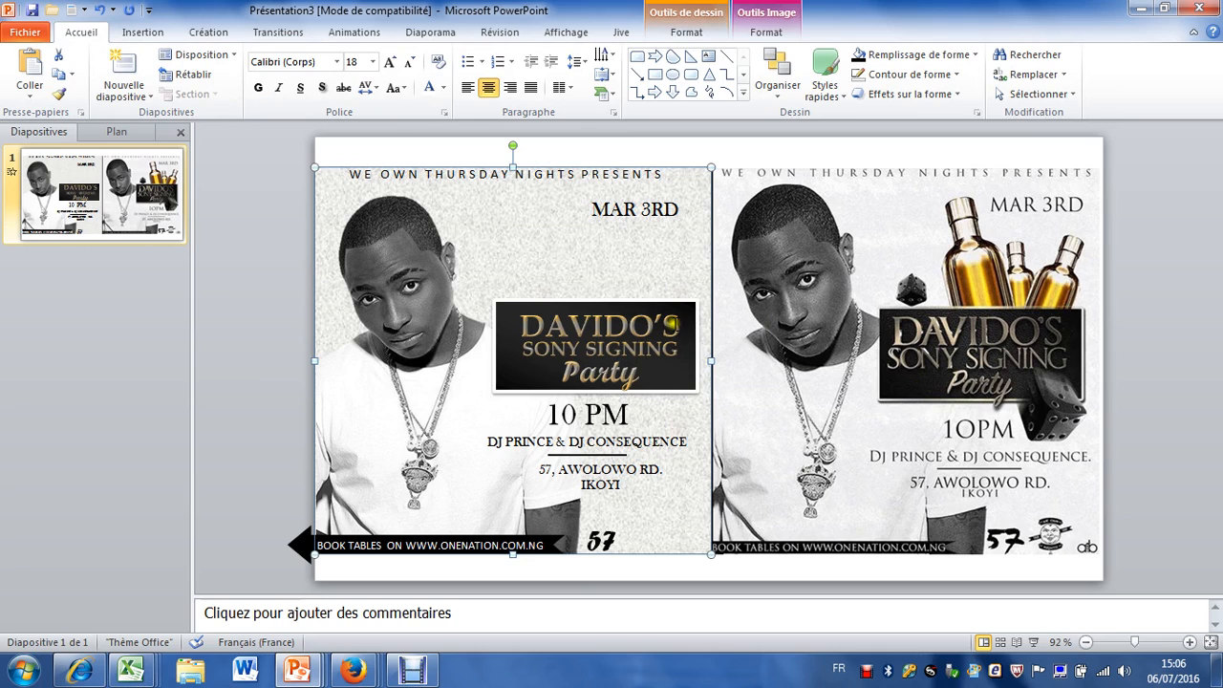
Step: Enlarge all lines of the title by one font-size step and nudge the title into place on the black sign
{"action": "left_click", "coordinate": [618, 311]}
{"action": "left_click", "coordinate": [614, 305]}
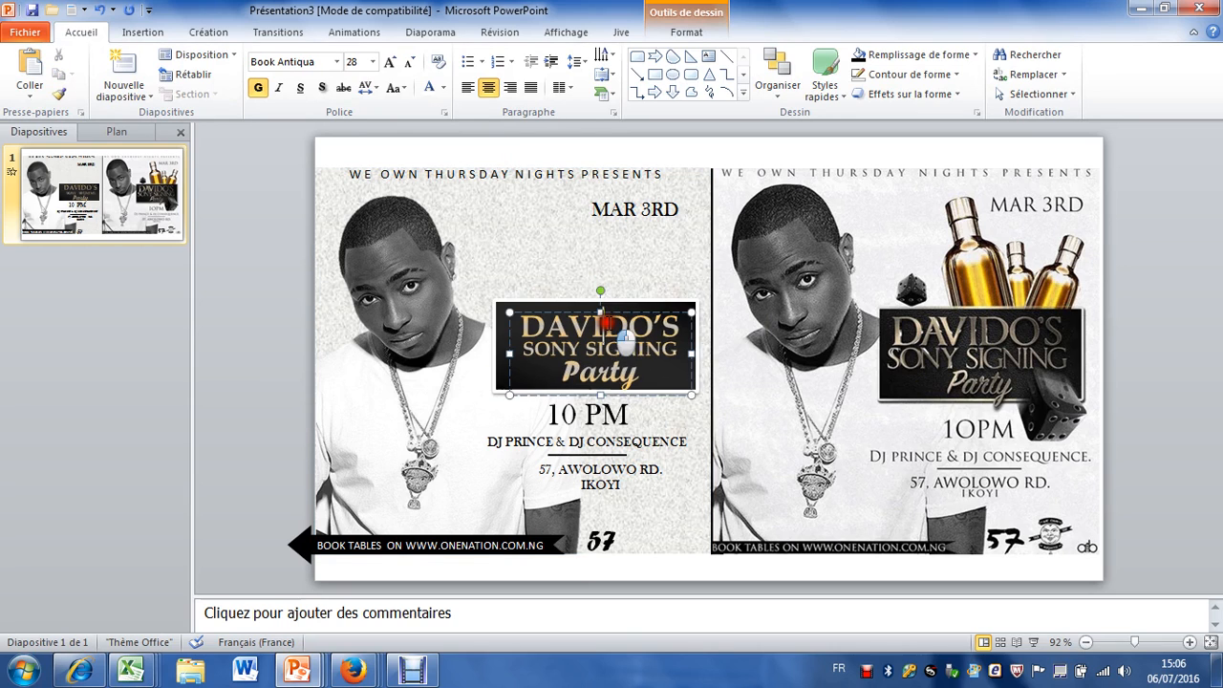
{"action": "left_click", "coordinate": [389, 61]}
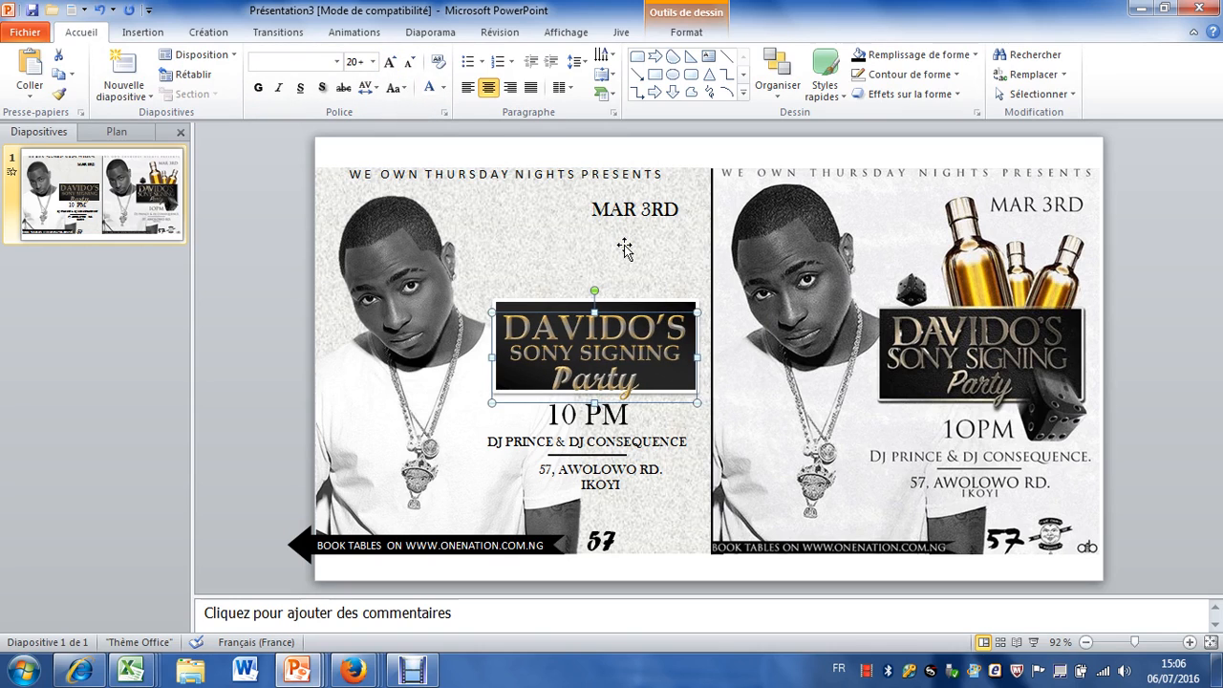
{"action": "key", "text": "Escape"}
{"action": "left_click", "coordinate": [690, 258]}
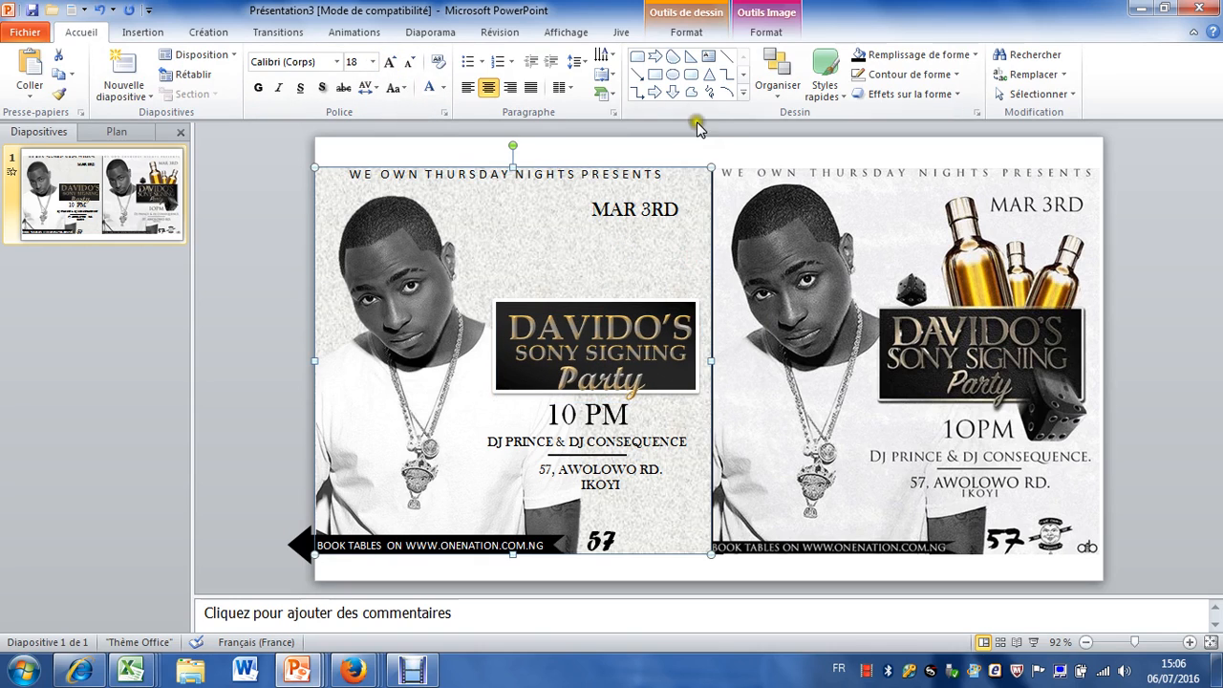
{"action": "left_click", "coordinate": [692, 149]}
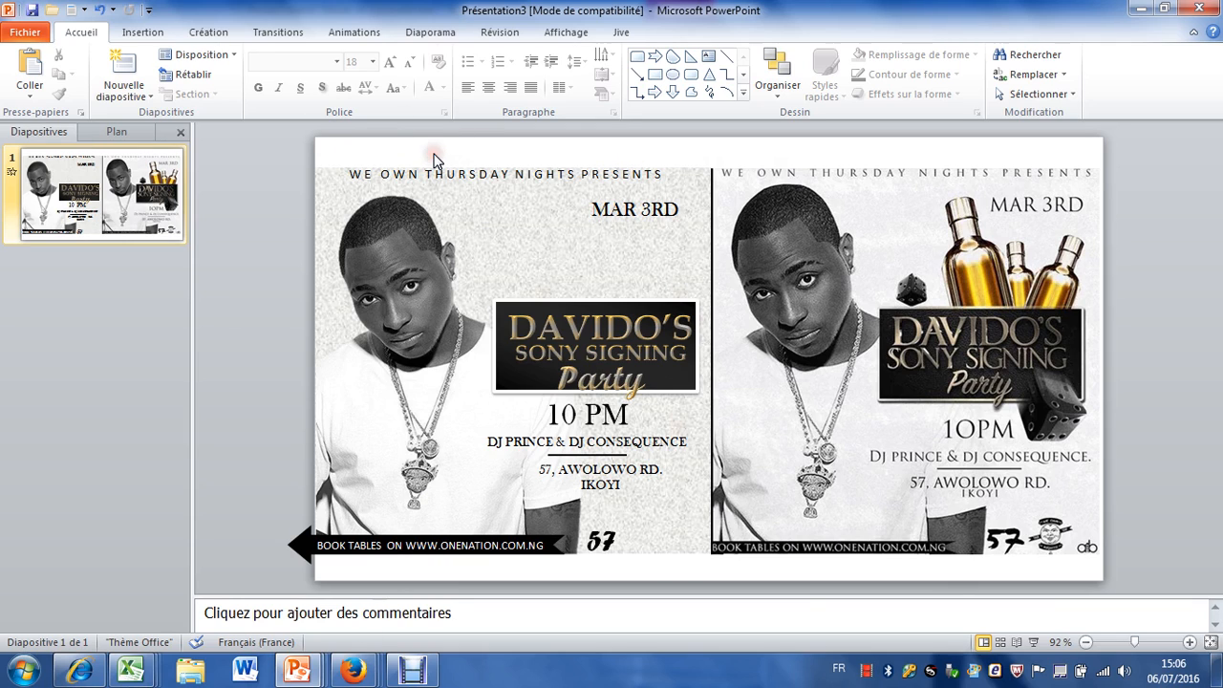
Step: Insert the picture "yellow bottle" from the Images library onto the slide
{"action": "left_click", "coordinate": [137, 31]}
{"action": "left_click", "coordinate": [74, 68]}
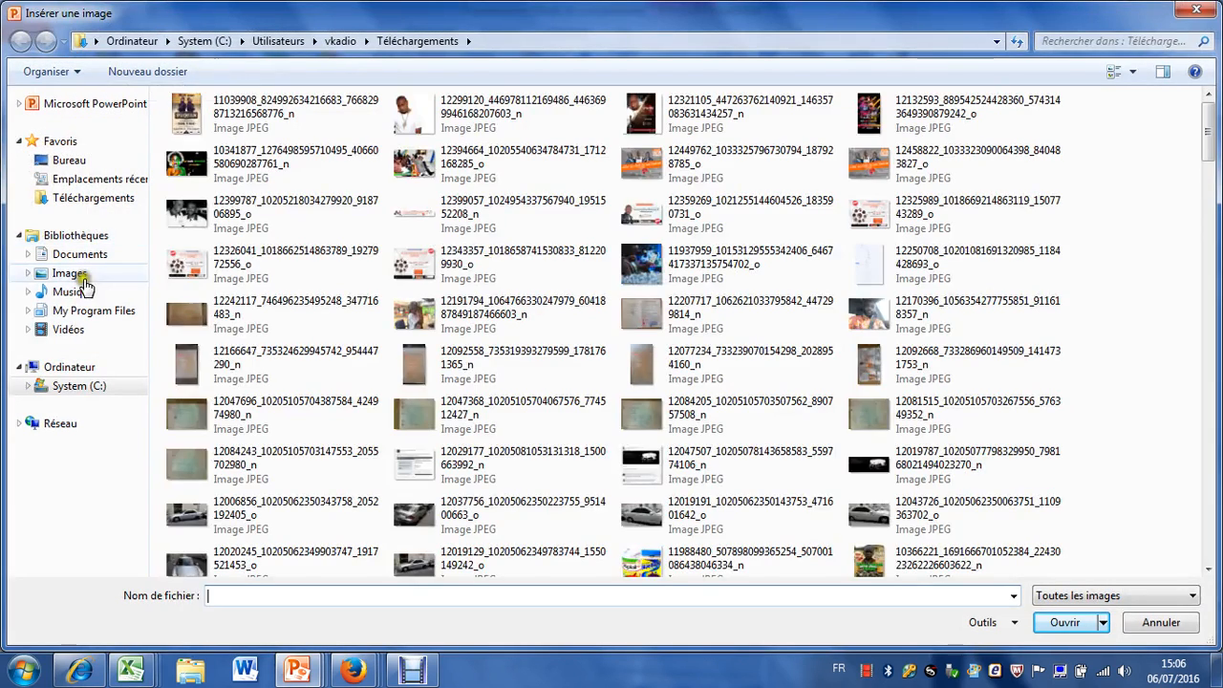
{"action": "left_click", "coordinate": [71, 274]}
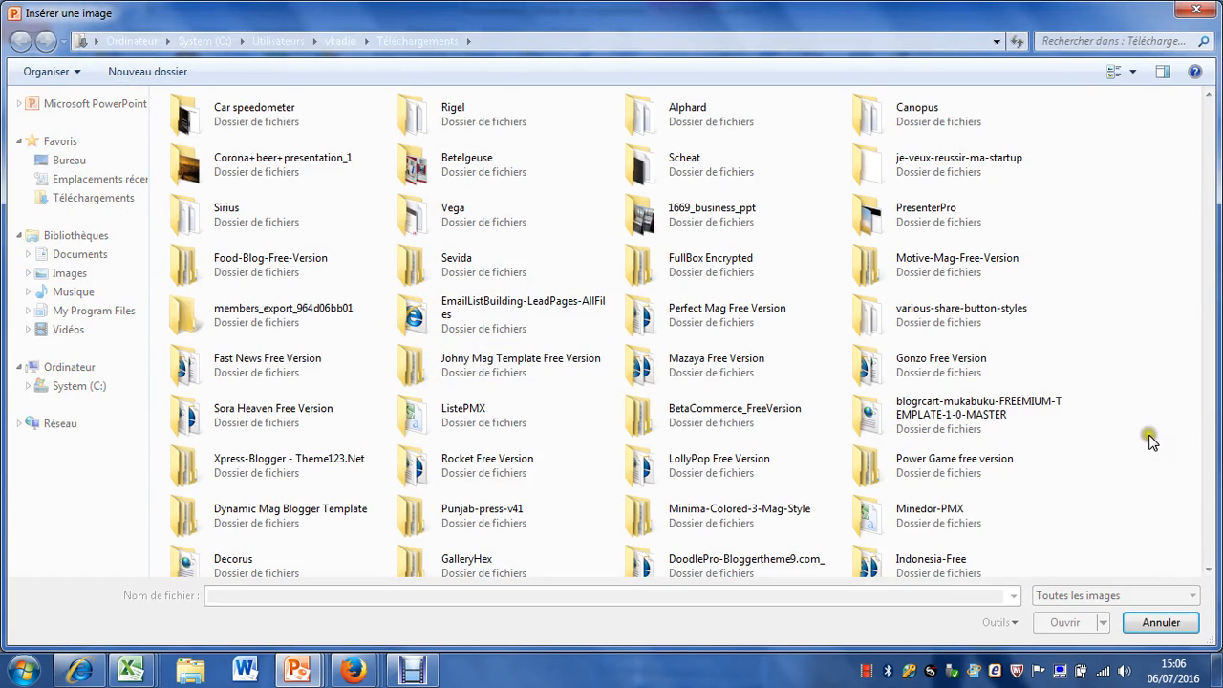
{"action": "left_click", "coordinate": [733, 212]}
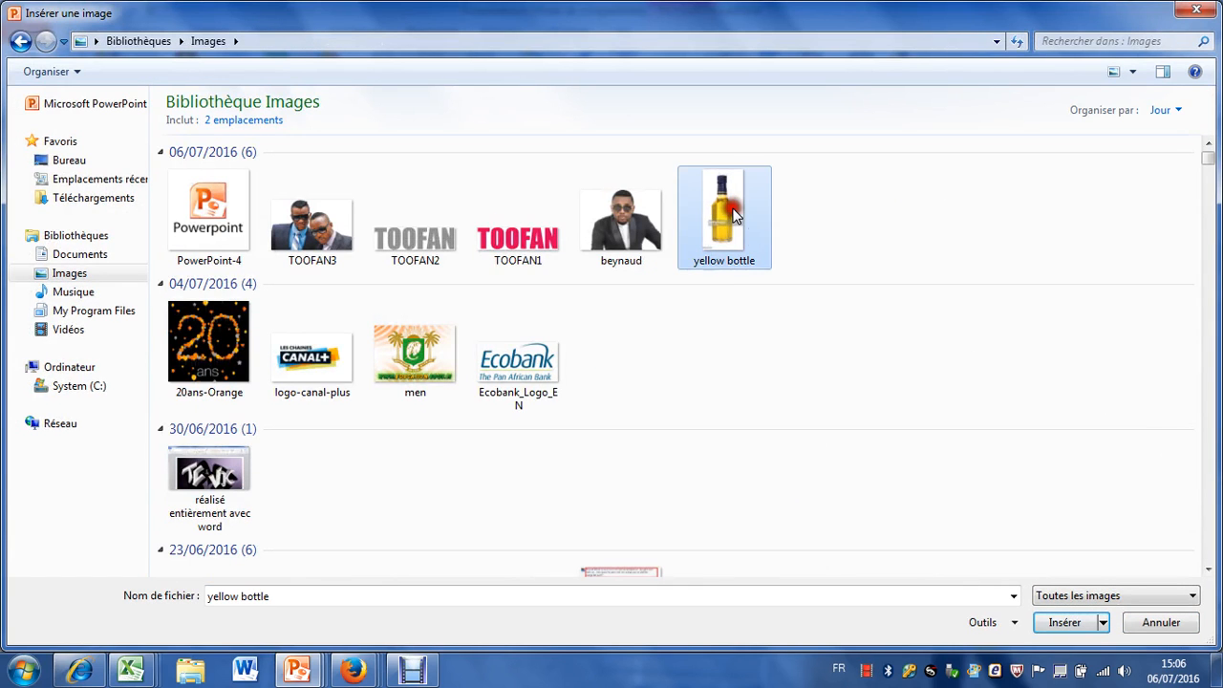
{"action": "left_click", "coordinate": [1064, 621]}
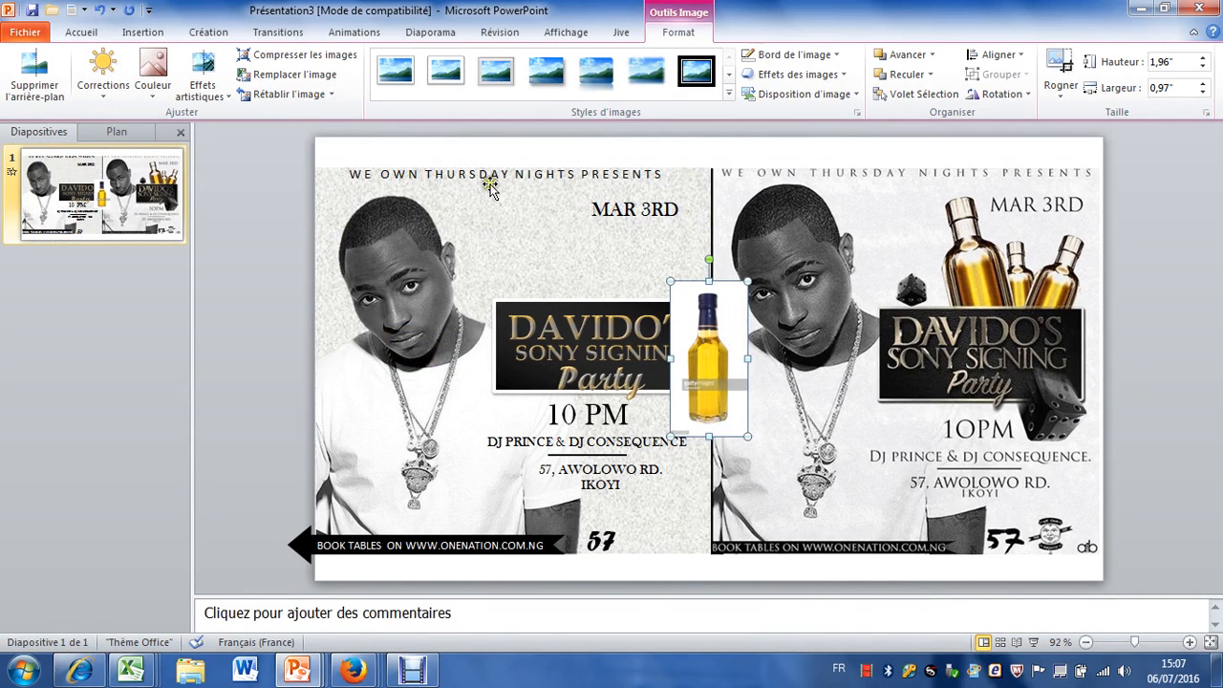
Step: Remove the white background from the yellow bottle picture and keep the changes
{"action": "left_click", "coordinate": [31, 71]}
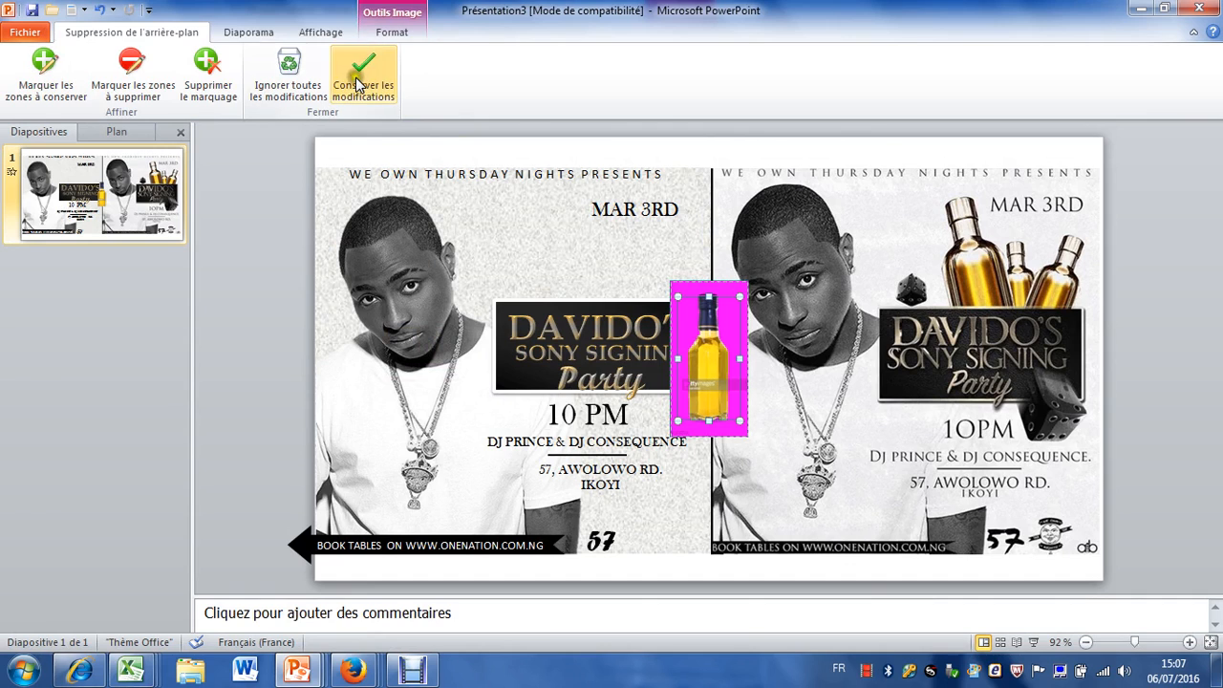
{"action": "left_click", "coordinate": [708, 288]}
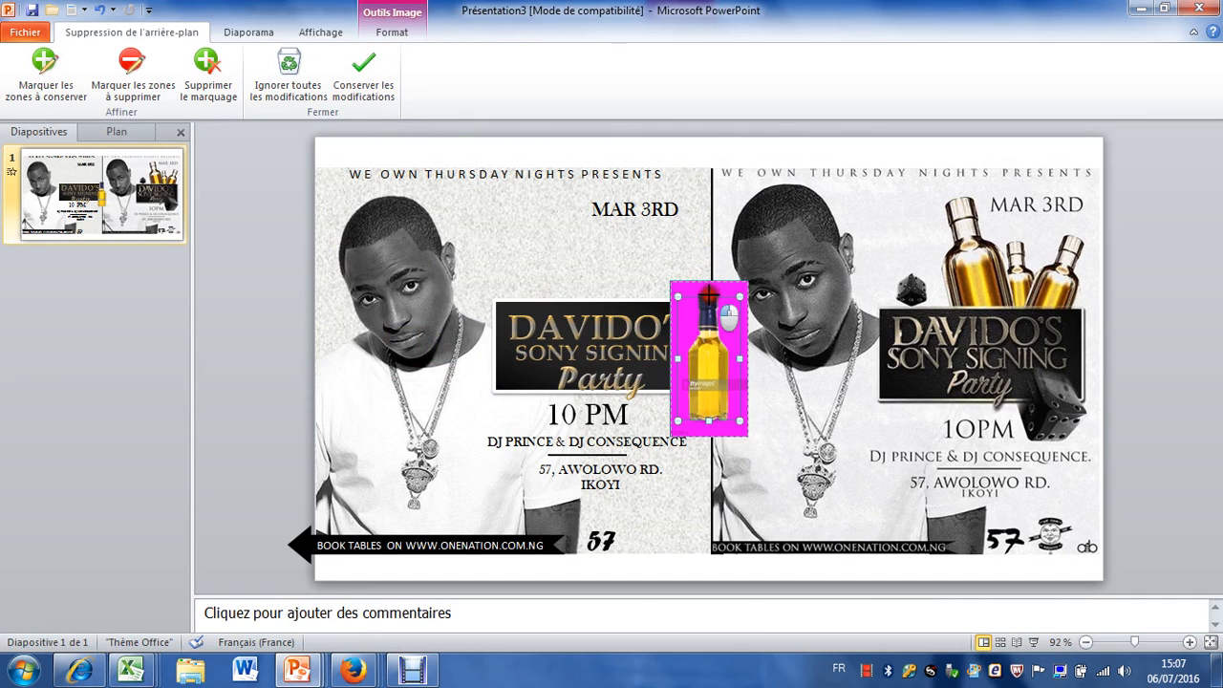
{"action": "left_click", "coordinate": [362, 72]}
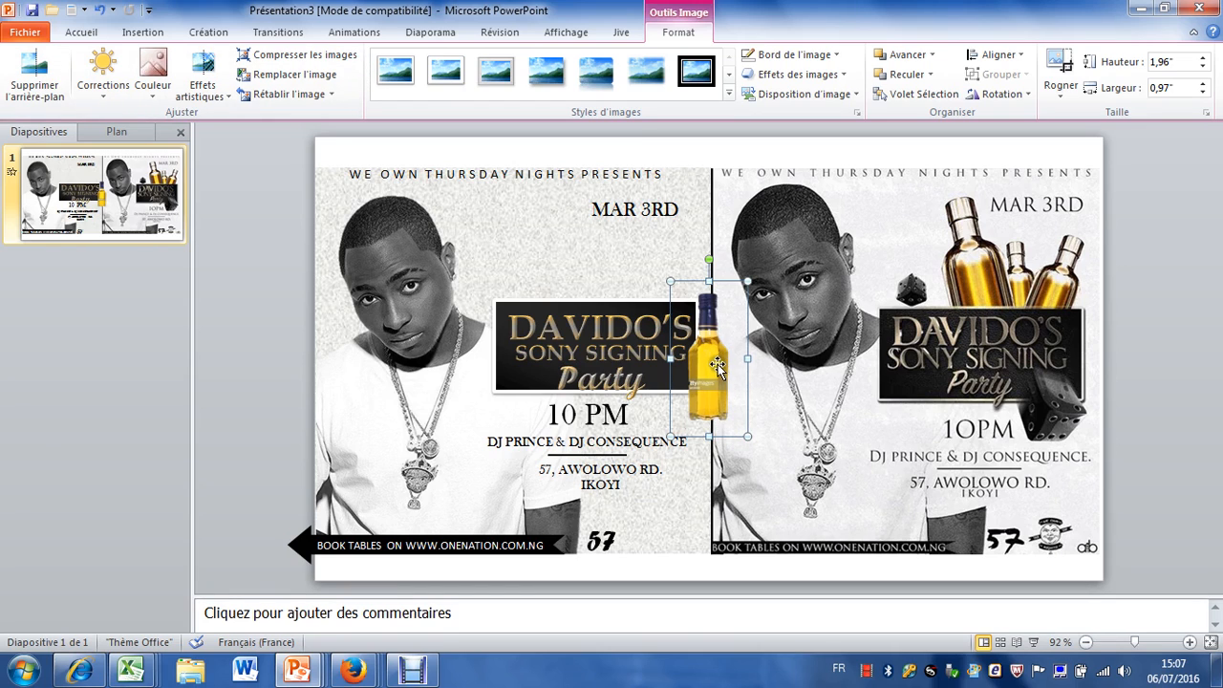
Step: Place the bottle above the black sign tilted to the left, widen it to 1.25", and send it behind the sign
{"action": "left_click_drag", "start_coordinate": [715, 362], "coordinate": [558, 297]}
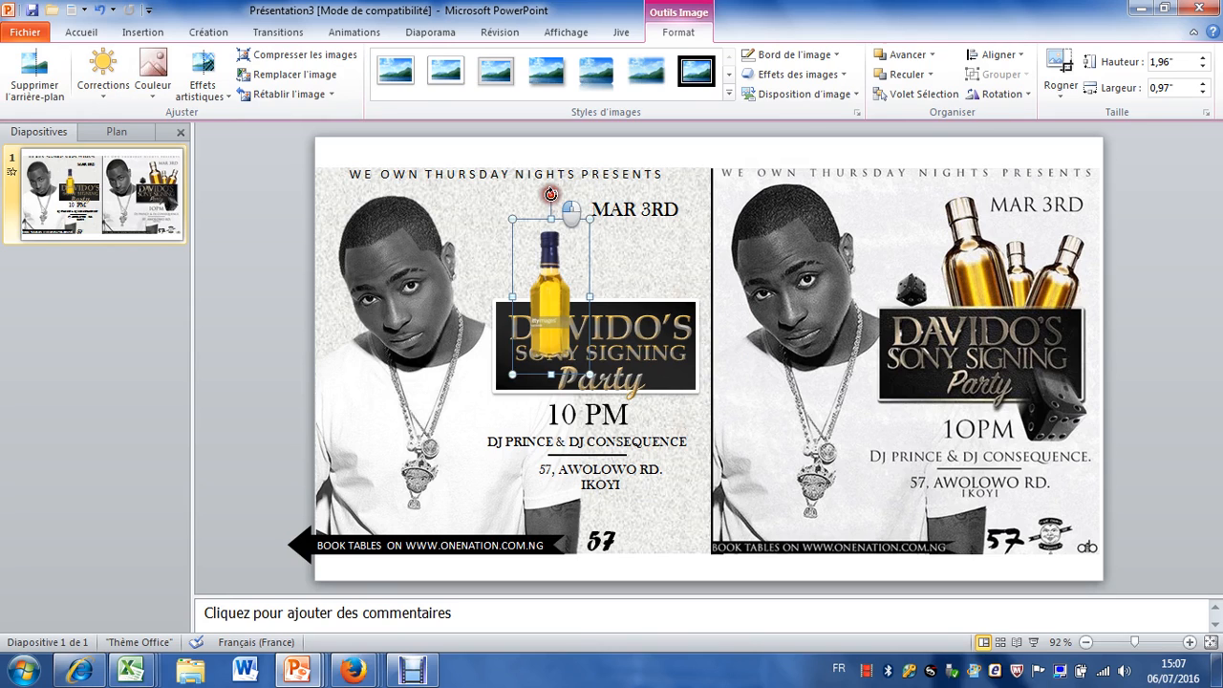
{"action": "left_click_drag", "start_coordinate": [550, 194], "coordinate": [526, 201]}
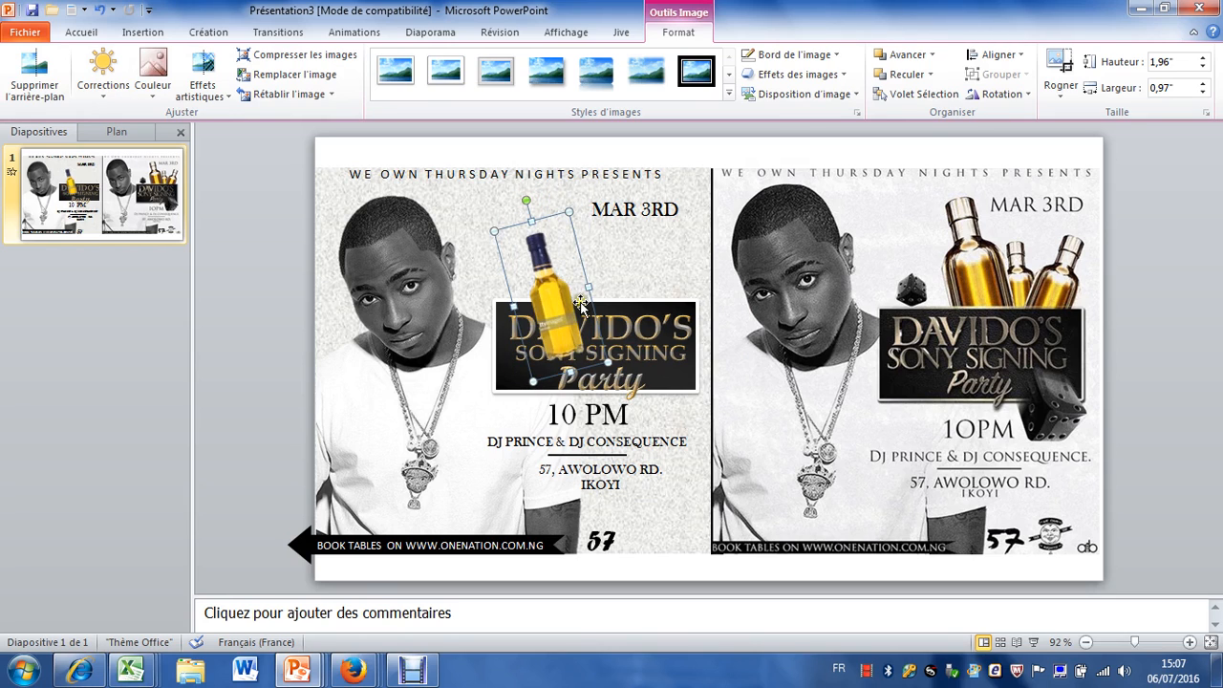
{"action": "mouse_move", "coordinate": [557, 283]}
{"action": "left_mouse_down"}
{"action": "mouse_move", "coordinate": [545, 266]}
{"action": "mouse_move", "coordinate": [568, 312]}
{"action": "mouse_move", "coordinate": [604, 275]}
{"action": "mouse_move", "coordinate": [544, 298]}
{"action": "left_mouse_up"}
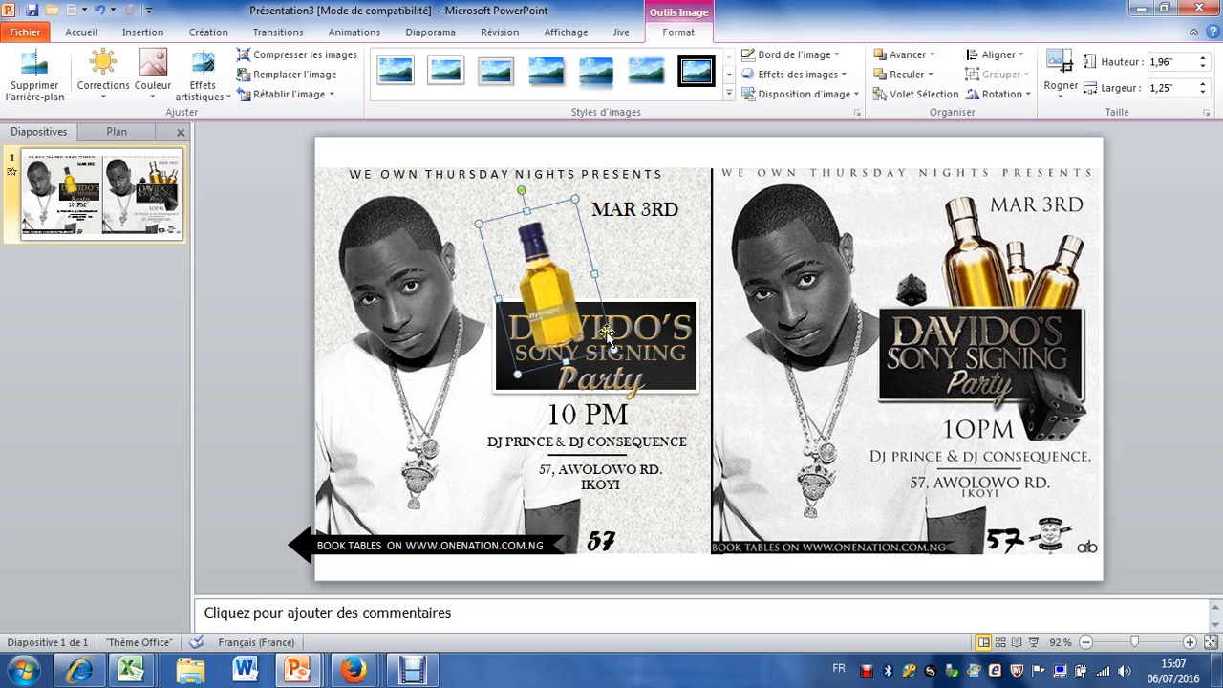
{"action": "left_click", "coordinate": [910, 76]}
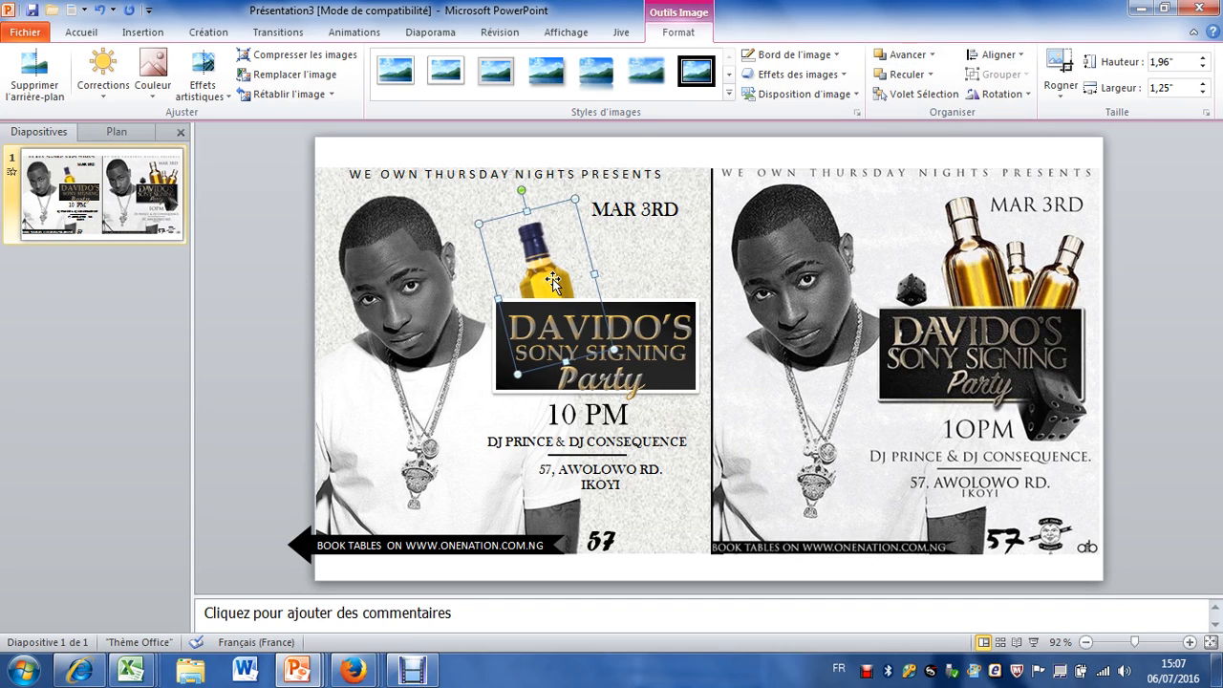
{"action": "left_click_drag", "start_coordinate": [553, 278], "coordinate": [549, 274]}
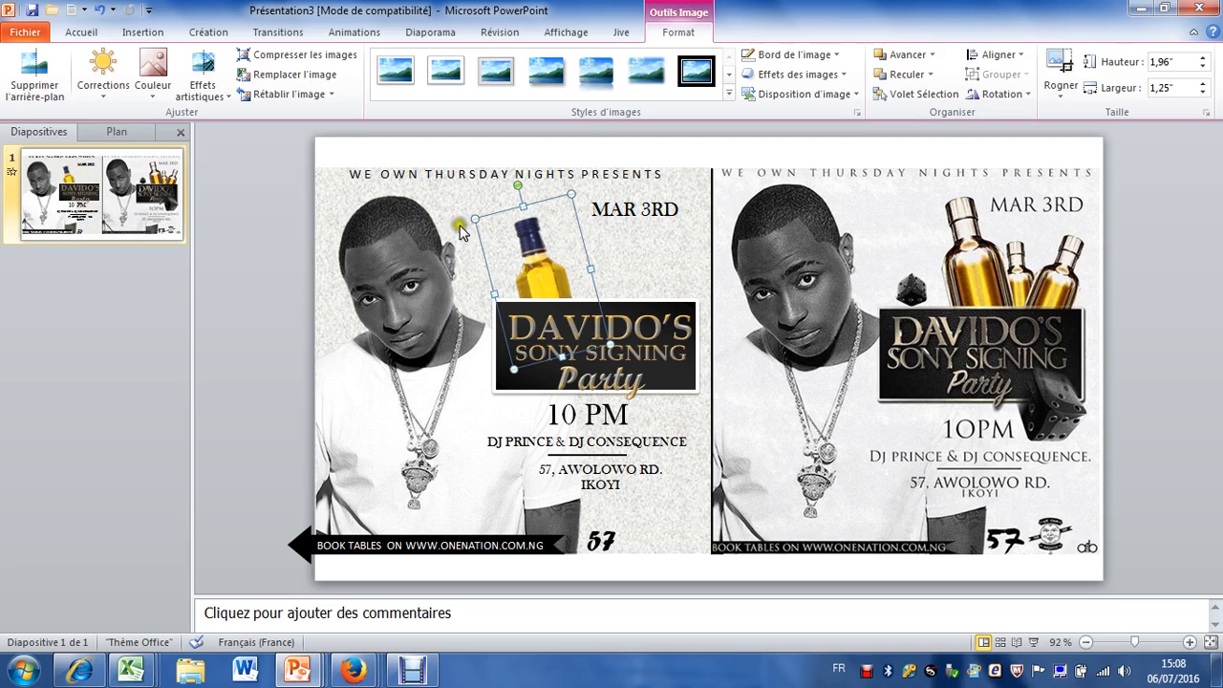
Step: Duplicate the bottle and set the copy beside the first, nearly upright and reduced to about 1.36" by 0.87"
{"action": "left_click", "coordinate": [81, 34]}
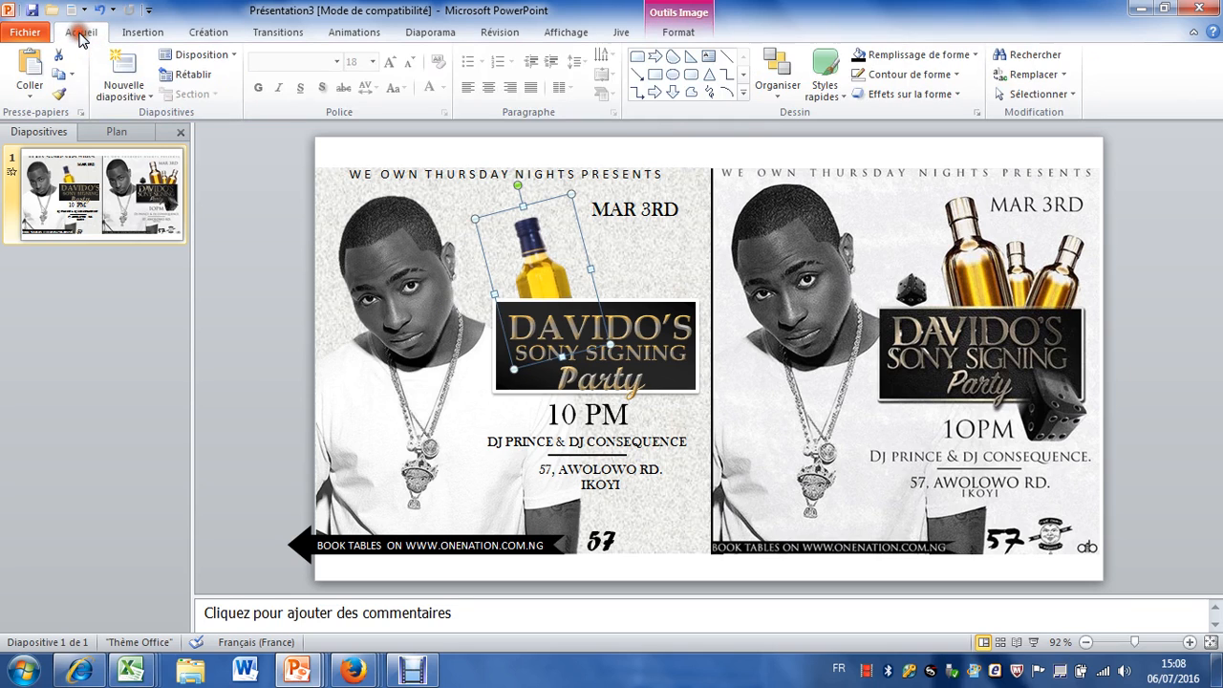
{"action": "left_click", "coordinate": [61, 80]}
{"action": "left_click", "coordinate": [29, 66]}
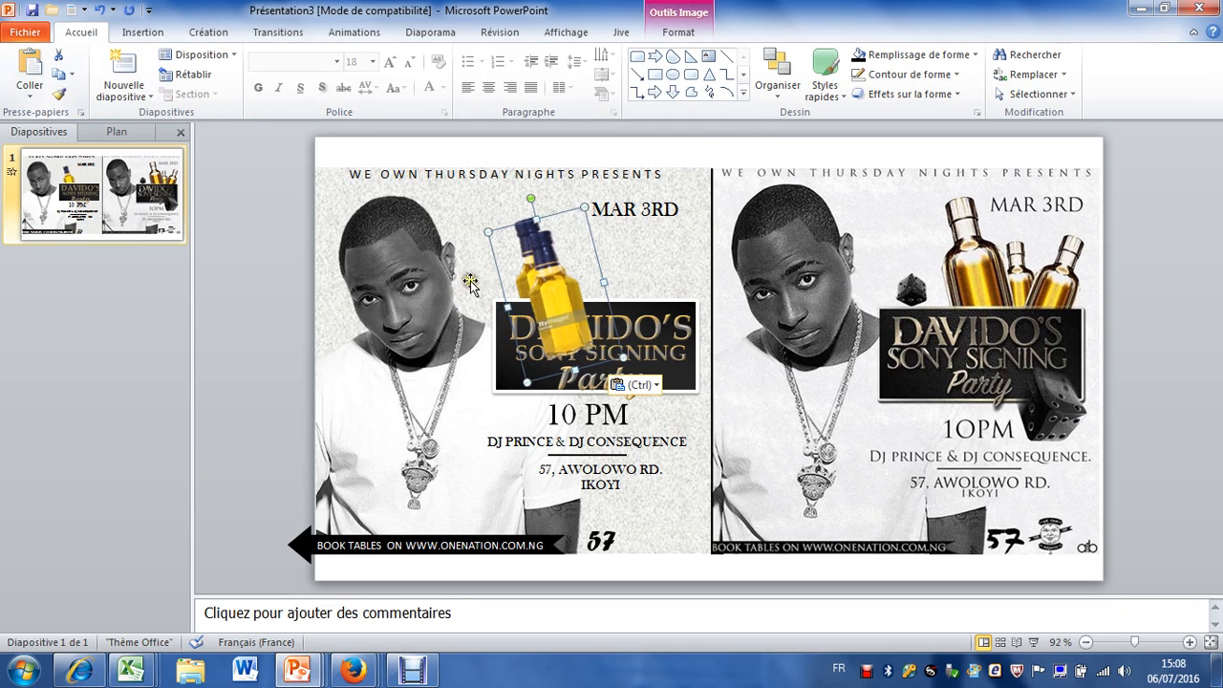
{"action": "left_click_drag", "start_coordinate": [562, 315], "coordinate": [600, 297]}
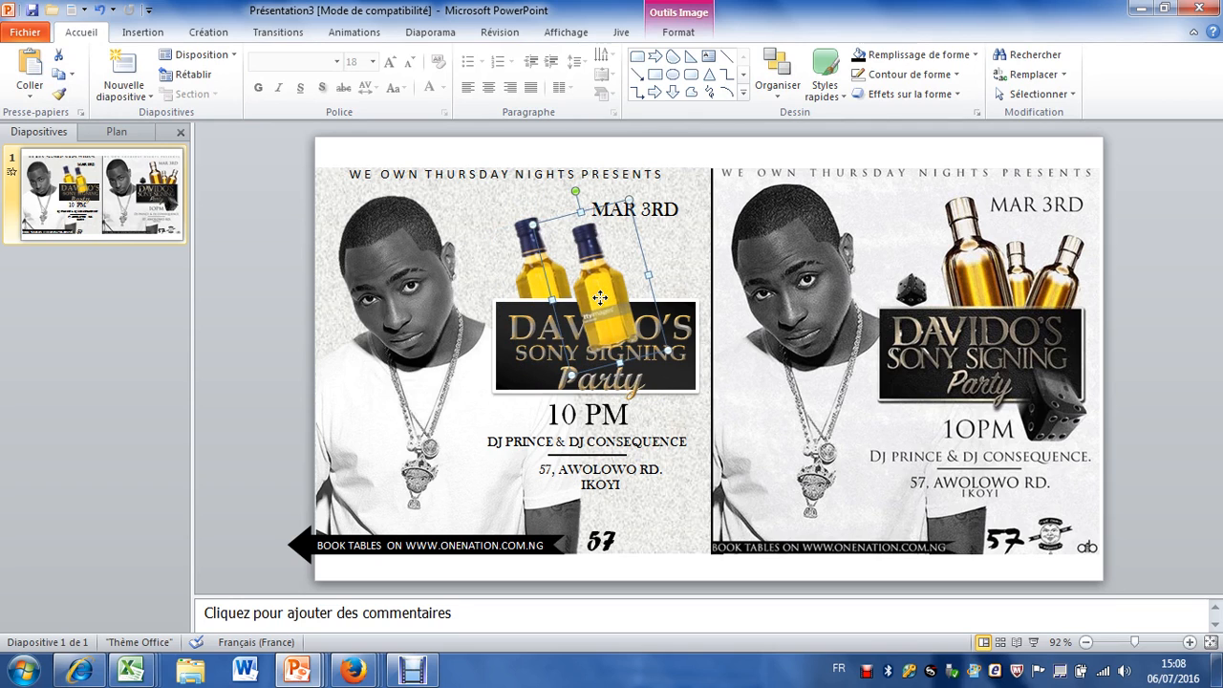
{"action": "left_click_drag", "start_coordinate": [628, 200], "coordinate": [596, 239]}
{"action": "left_click_drag", "start_coordinate": [586, 355], "coordinate": [579, 327]}
Step: Send the small bottle backward until it stands behind the black sign and the first bottle
{"action": "left_click", "coordinate": [673, 33]}
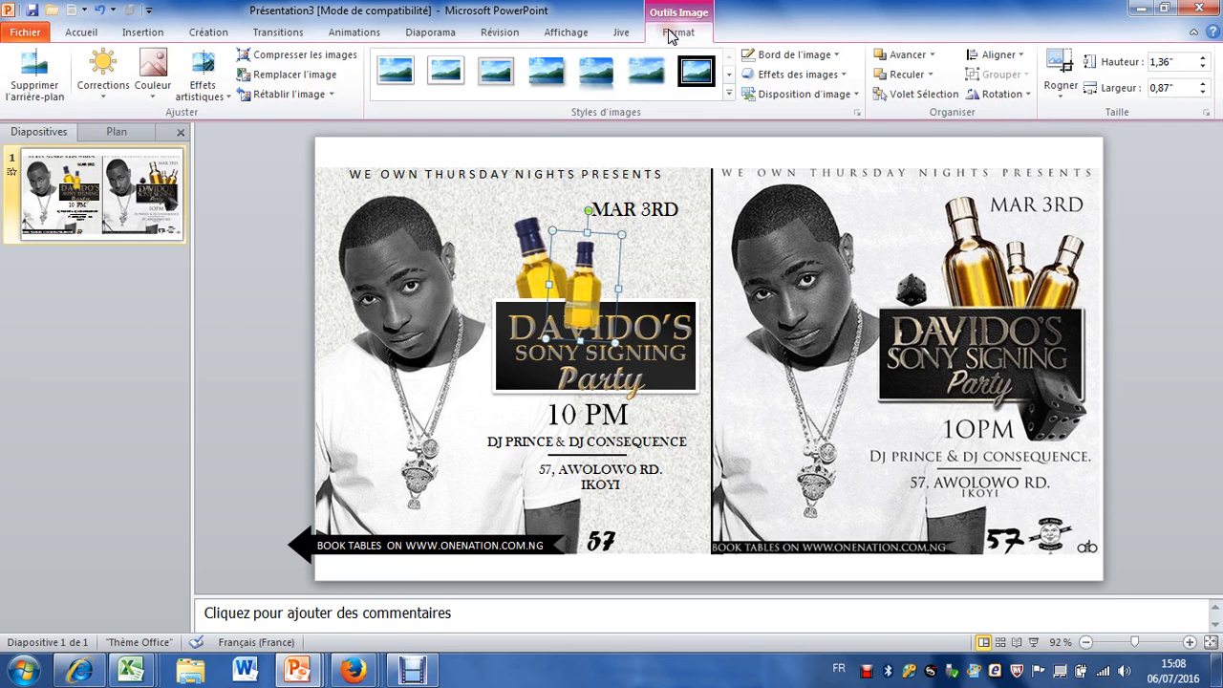
{"action": "left_click", "coordinate": [903, 75]}
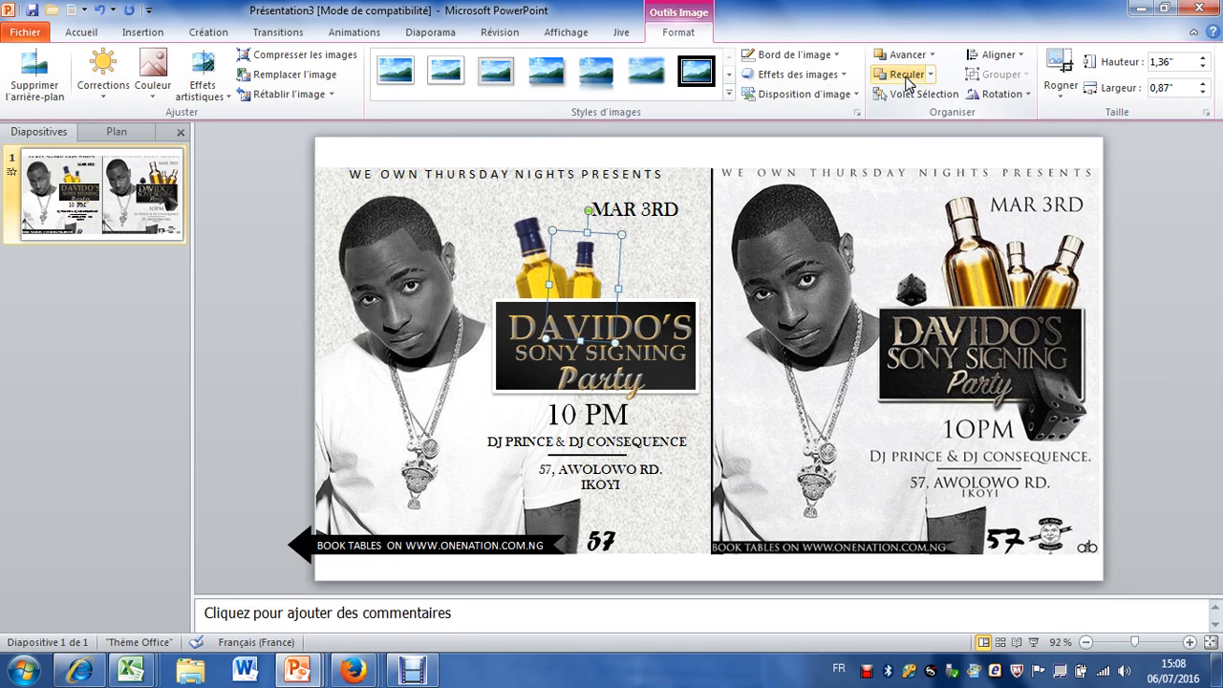
{"action": "left_click", "coordinate": [905, 78]}
{"action": "left_click", "coordinate": [905, 79]}
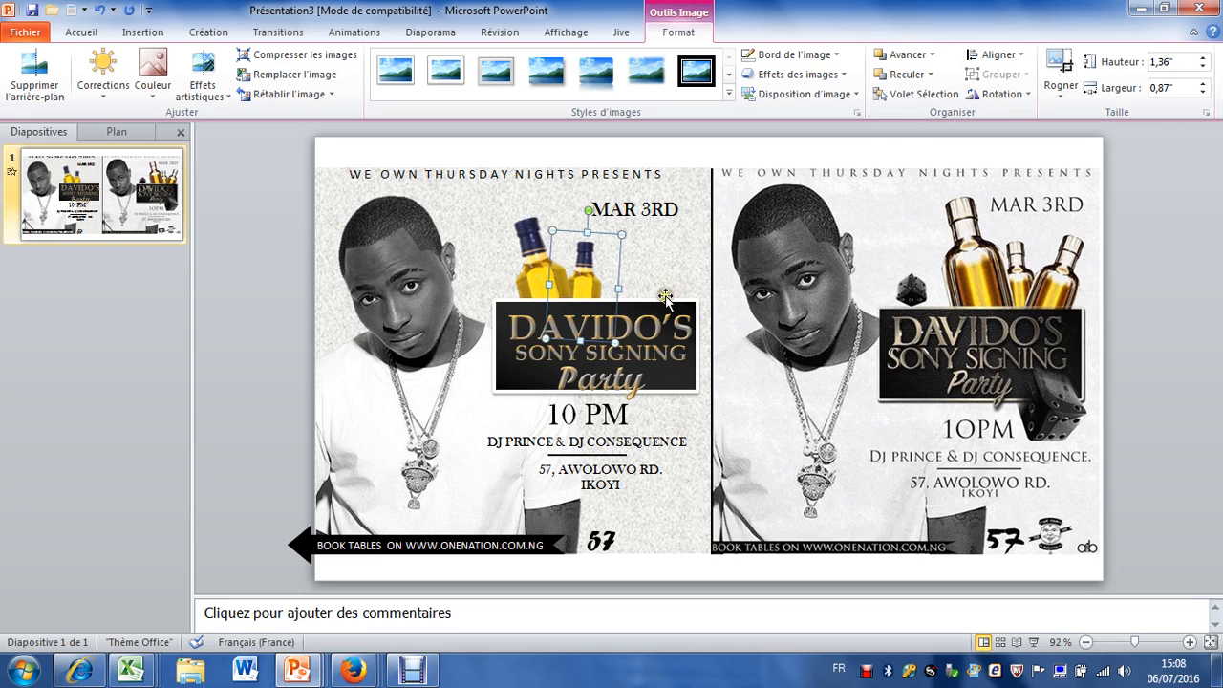
Step: Duplicate the small bottle, enlarge the copy to about 2.19" by 0.98", and place it tilted to the right beside the small one
{"action": "left_click", "coordinate": [80, 32]}
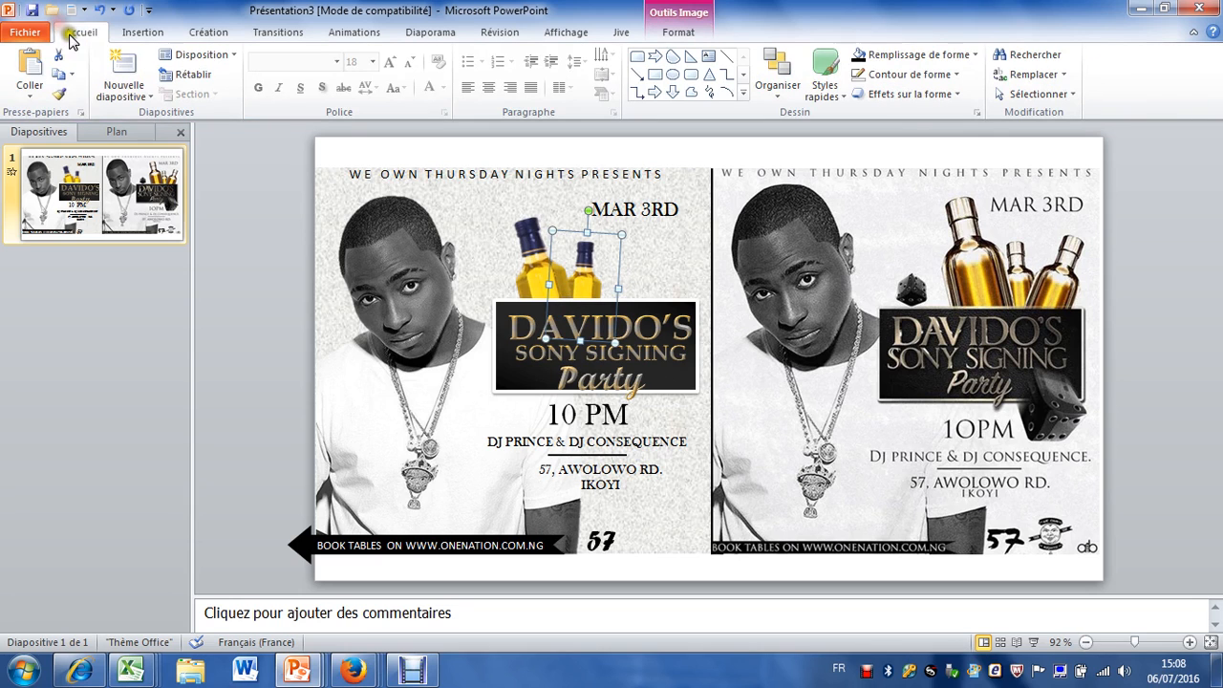
{"action": "left_click", "coordinate": [60, 75]}
{"action": "left_click", "coordinate": [30, 69]}
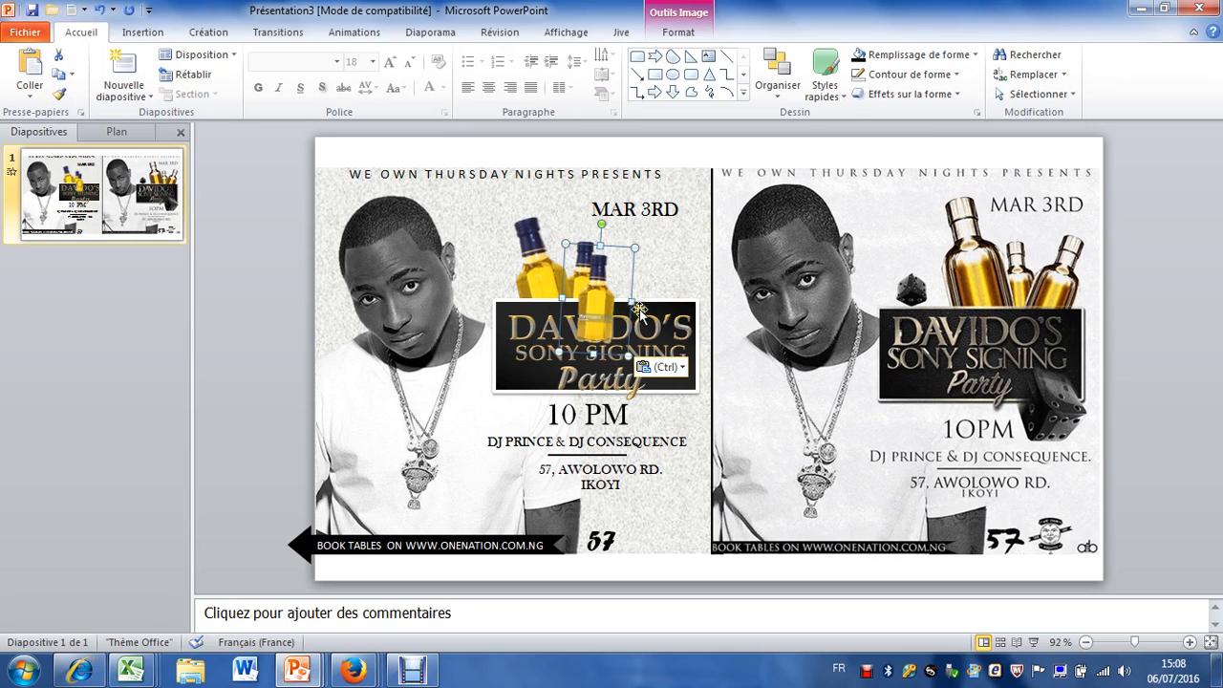
{"action": "left_click_drag", "start_coordinate": [634, 250], "coordinate": [653, 229]}
{"action": "left_click_drag", "start_coordinate": [652, 287], "coordinate": [612, 284]}
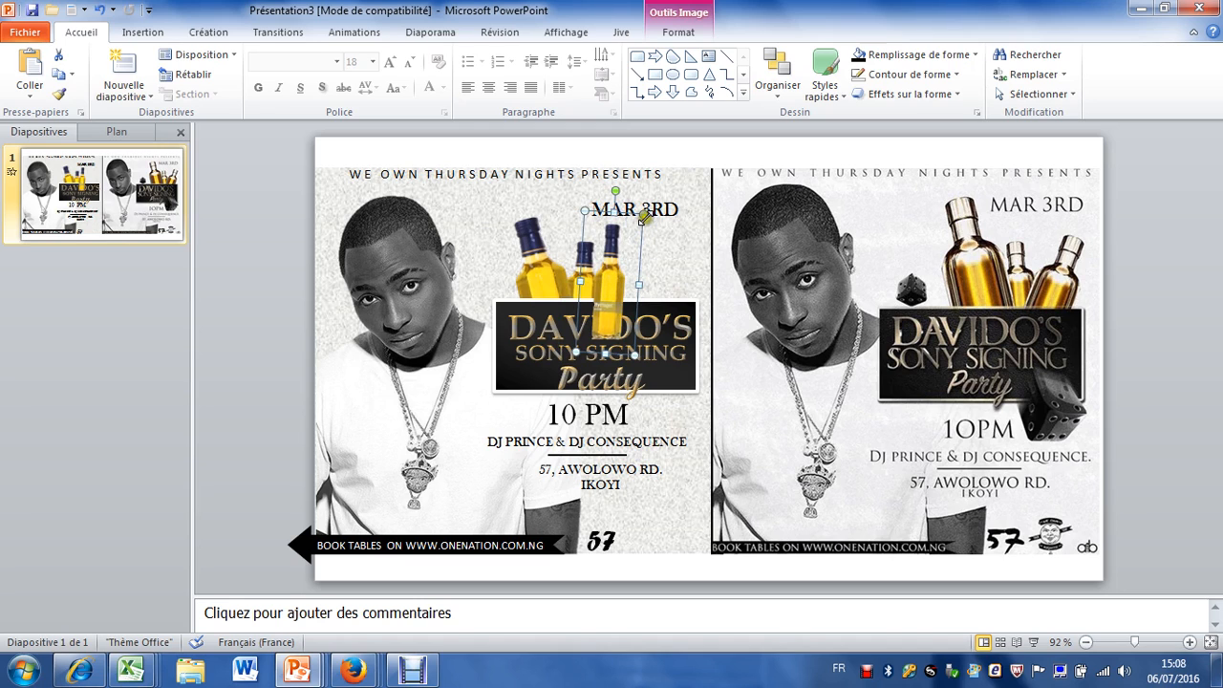
{"action": "left_click_drag", "start_coordinate": [643, 214], "coordinate": [655, 217]}
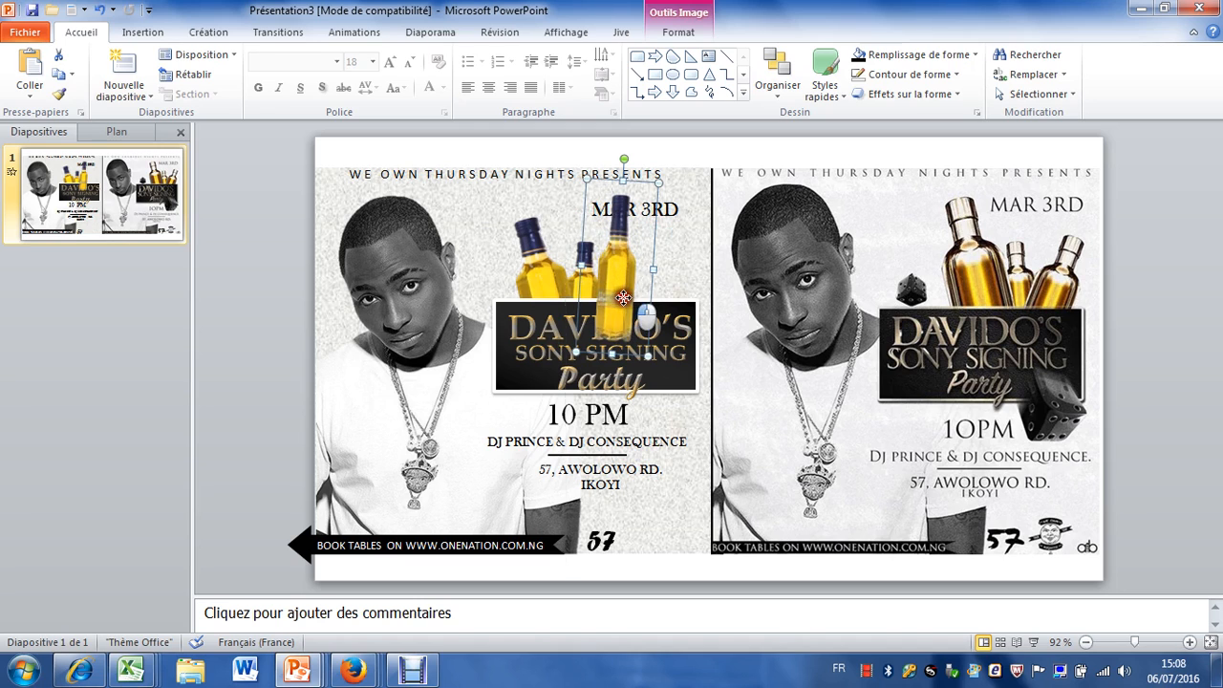
{"action": "left_click_drag", "start_coordinate": [619, 287], "coordinate": [648, 278]}
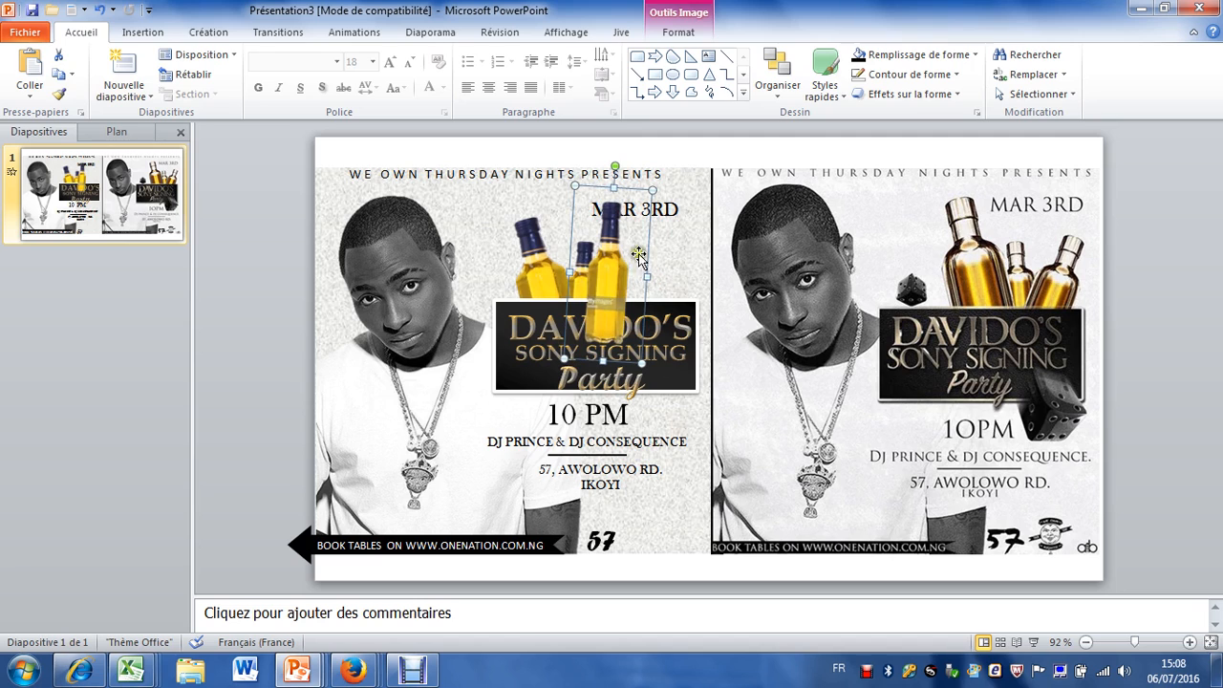
{"action": "left_click_drag", "start_coordinate": [611, 159], "coordinate": [655, 193]}
{"action": "mouse_move", "coordinate": [617, 282]}
{"action": "left_mouse_down"}
{"action": "mouse_move", "coordinate": [617, 309]}
{"action": "mouse_move", "coordinate": [613, 299]}
{"action": "left_mouse_up"}
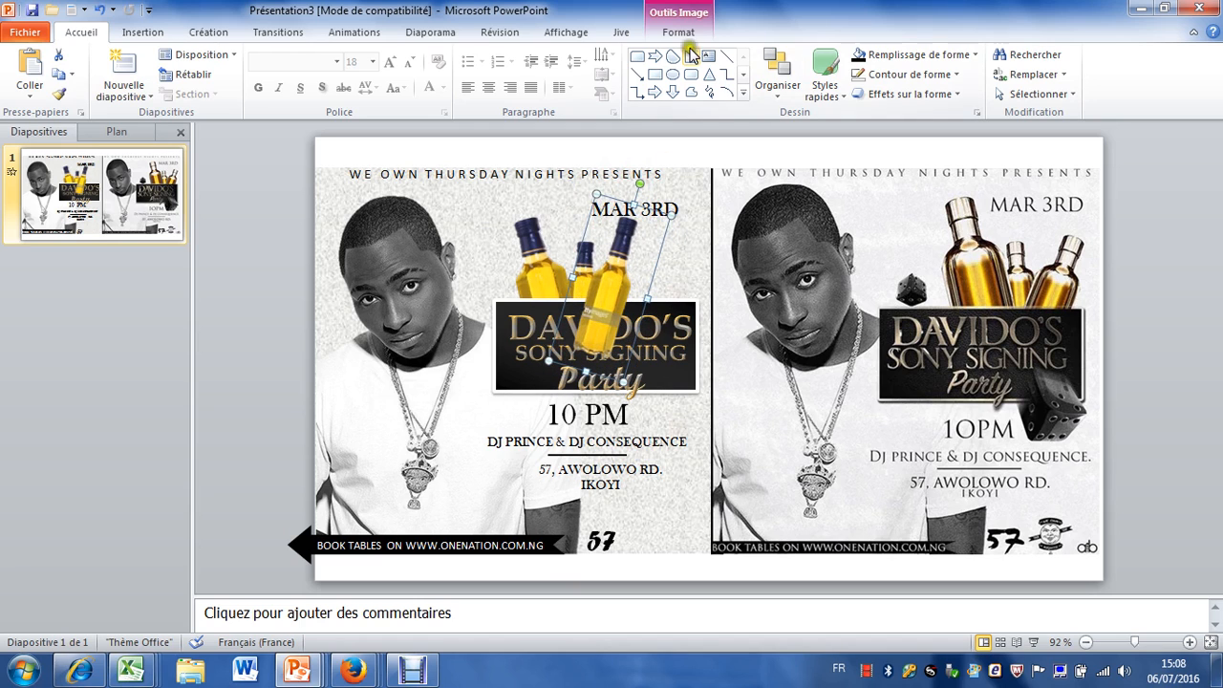
Step: Send the right-tilted bottle backward until it stands behind the black sign
{"action": "left_click", "coordinate": [777, 96]}
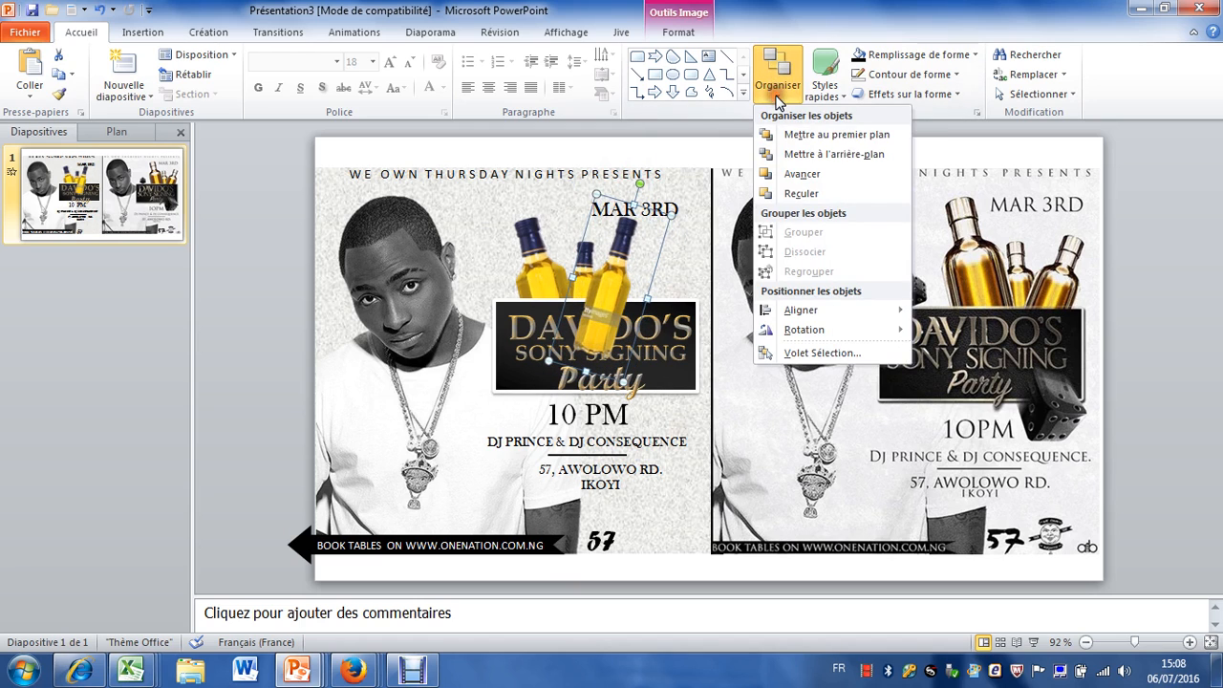
{"action": "left_click", "coordinate": [830, 194]}
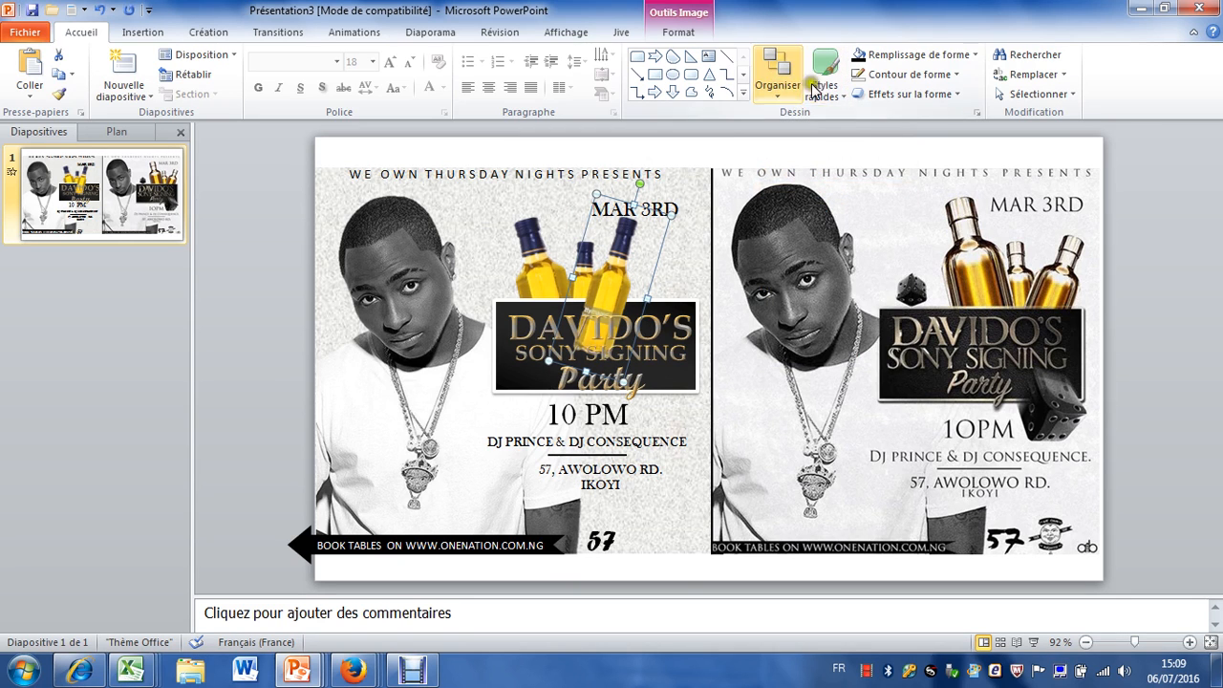
{"action": "left_click", "coordinate": [675, 39]}
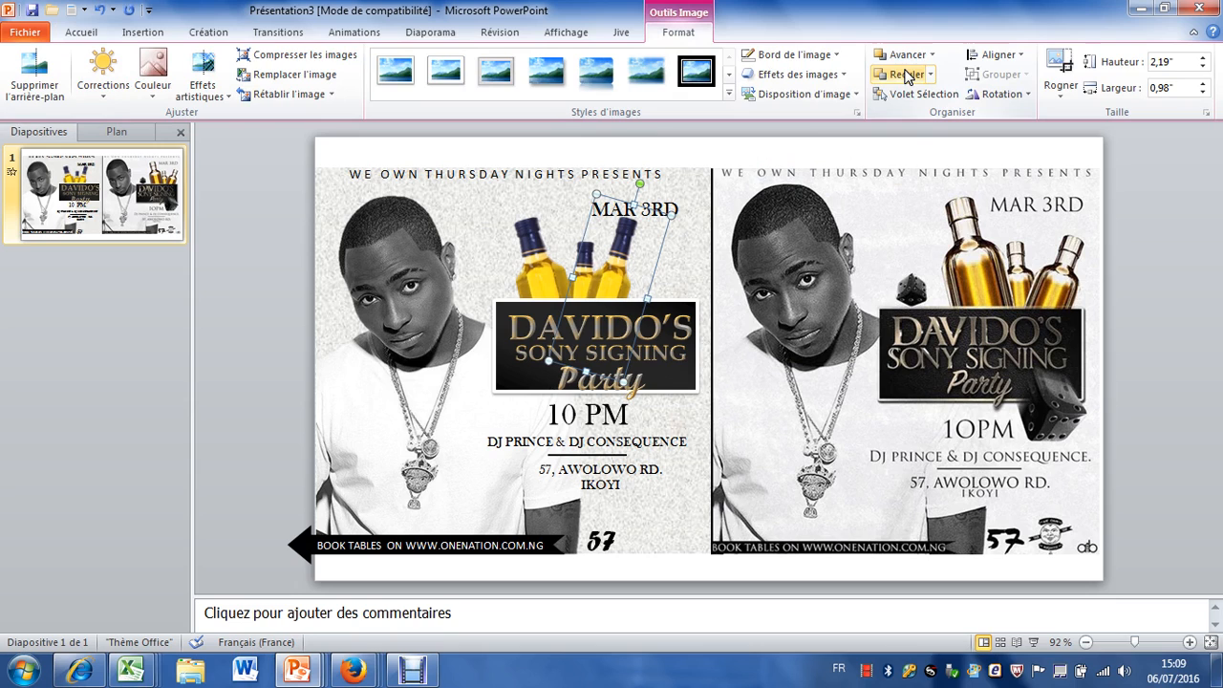
{"action": "left_click", "coordinate": [1146, 297]}
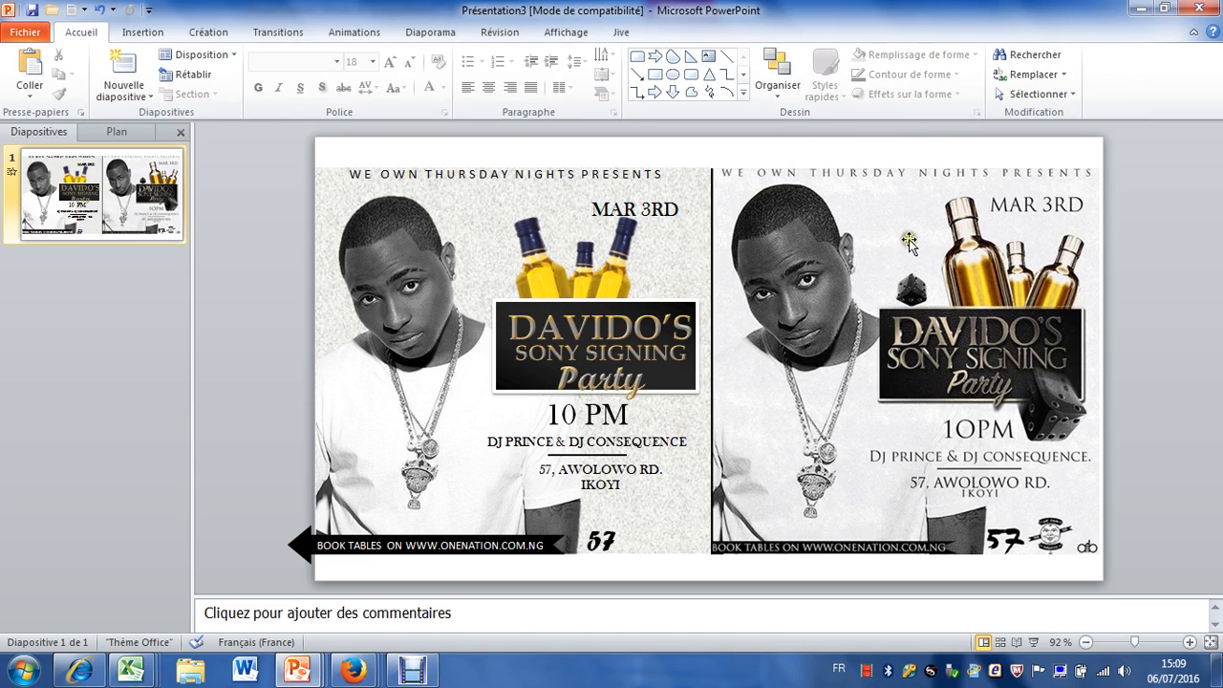
Step: Shift the two large outer bottles together to the right along the sign and send them backward one level
{"action": "left_click", "coordinate": [632, 273]}
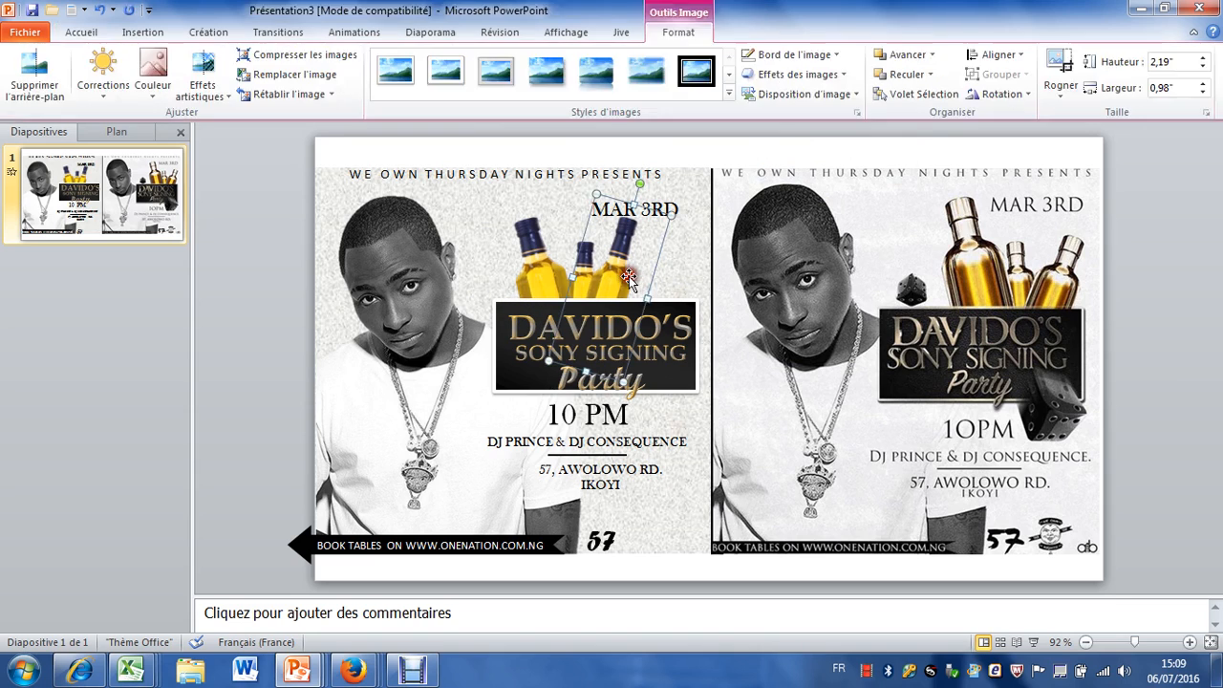
{"action": "left_click", "coordinate": [573, 246], "text": "shift"}
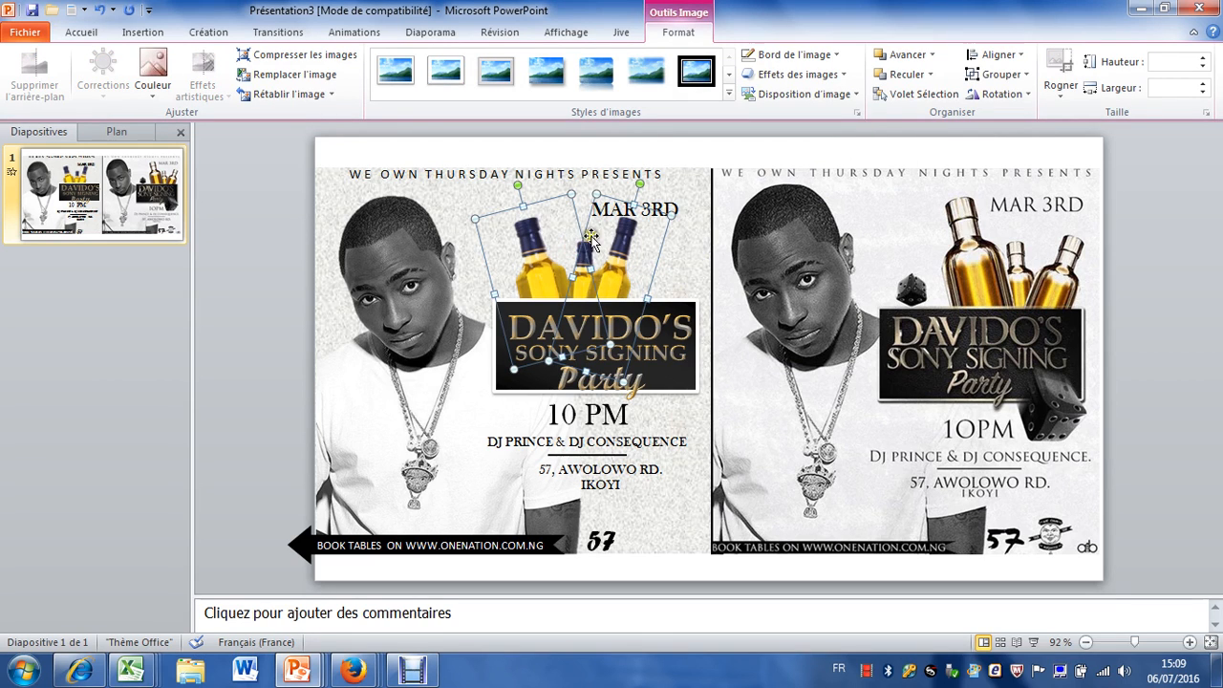
{"action": "left_click", "coordinate": [584, 241], "text": "shift"}
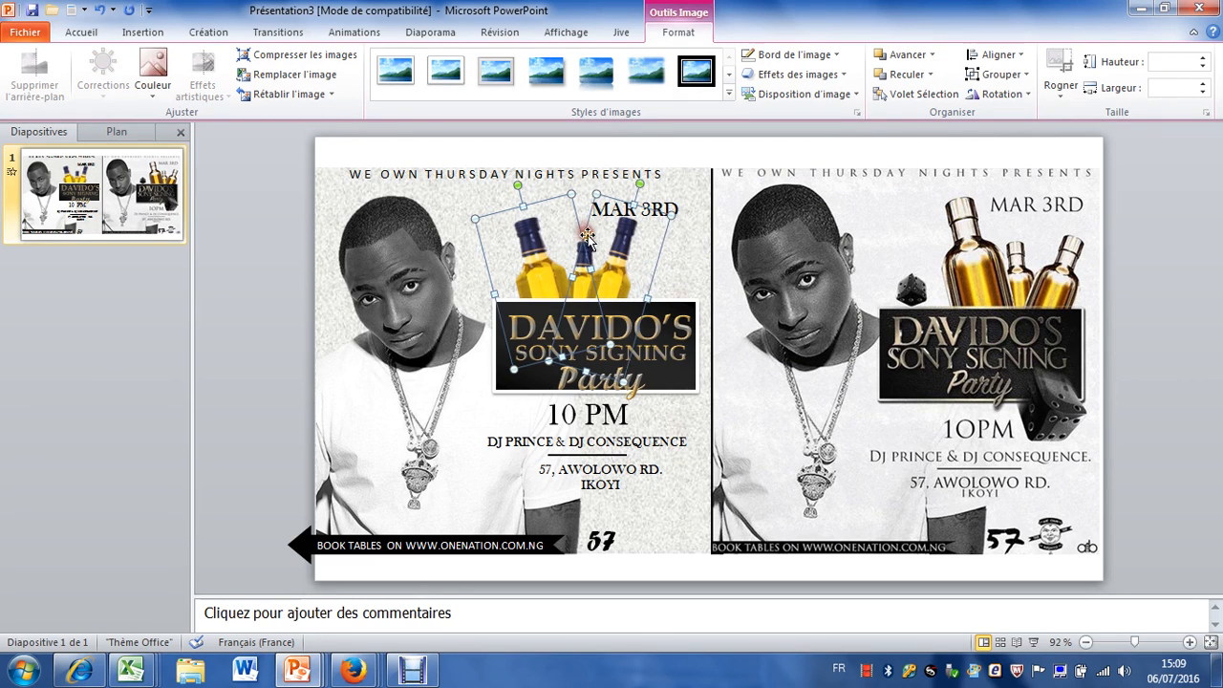
{"action": "left_click", "coordinate": [680, 279]}
{"action": "left_click", "coordinate": [580, 246]}
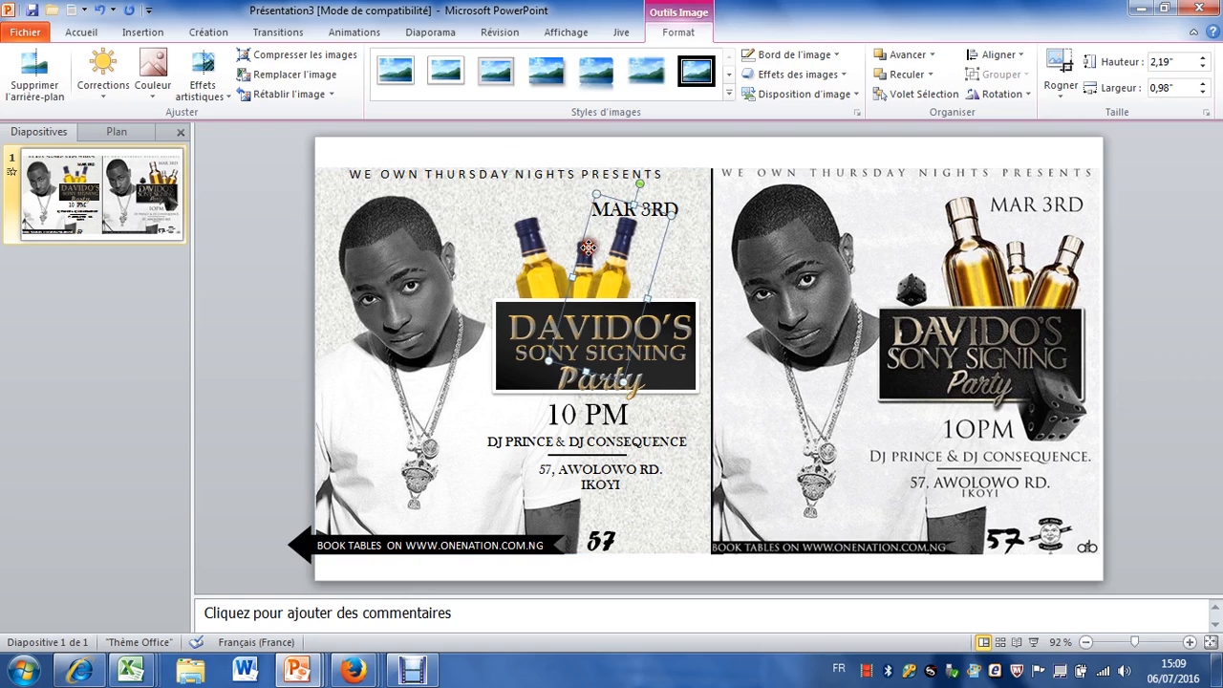
{"action": "left_click", "coordinate": [582, 247]}
{"action": "left_click", "coordinate": [589, 250], "text": "shift"}
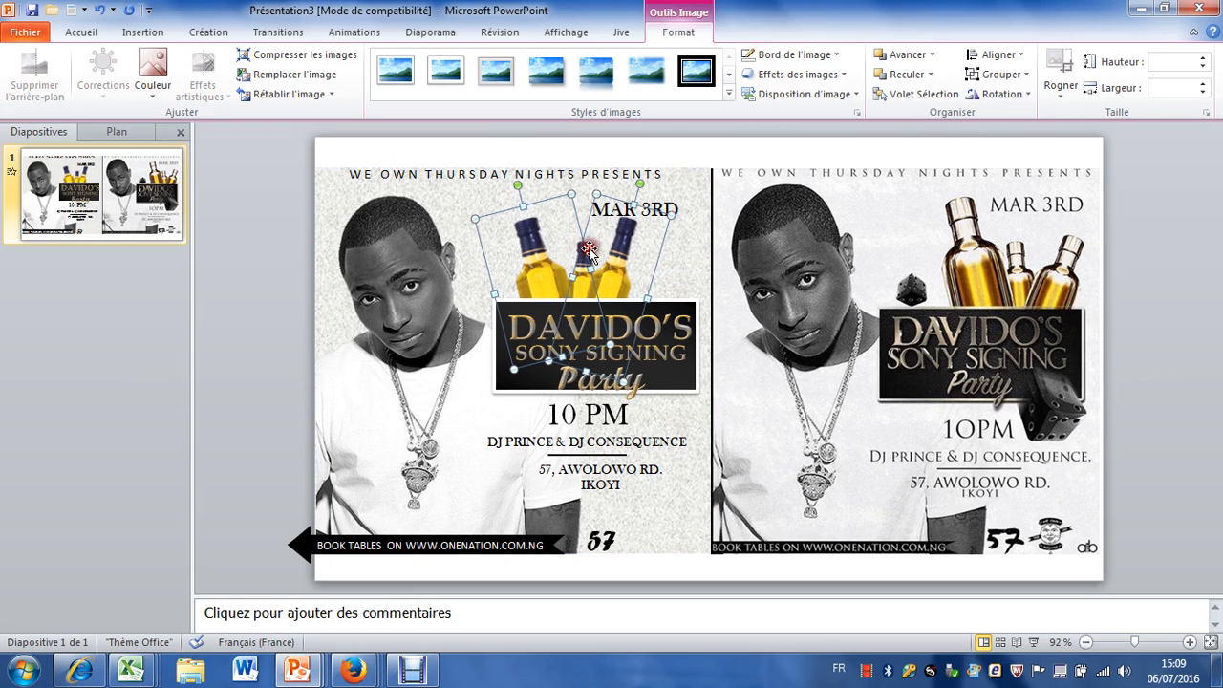
{"action": "key", "text": "Right"}
{"action": "key", "text": "Right"}
{"action": "key", "text": "Right"}
{"action": "key", "text": "Right"}
{"action": "key", "text": "Right"}
{"action": "key", "text": "Right"}
{"action": "key", "text": "Right"}
{"action": "key", "text": "Right"}
{"action": "key", "text": "Right"}
{"action": "key", "text": "Right"}
{"action": "key", "text": "Right"}
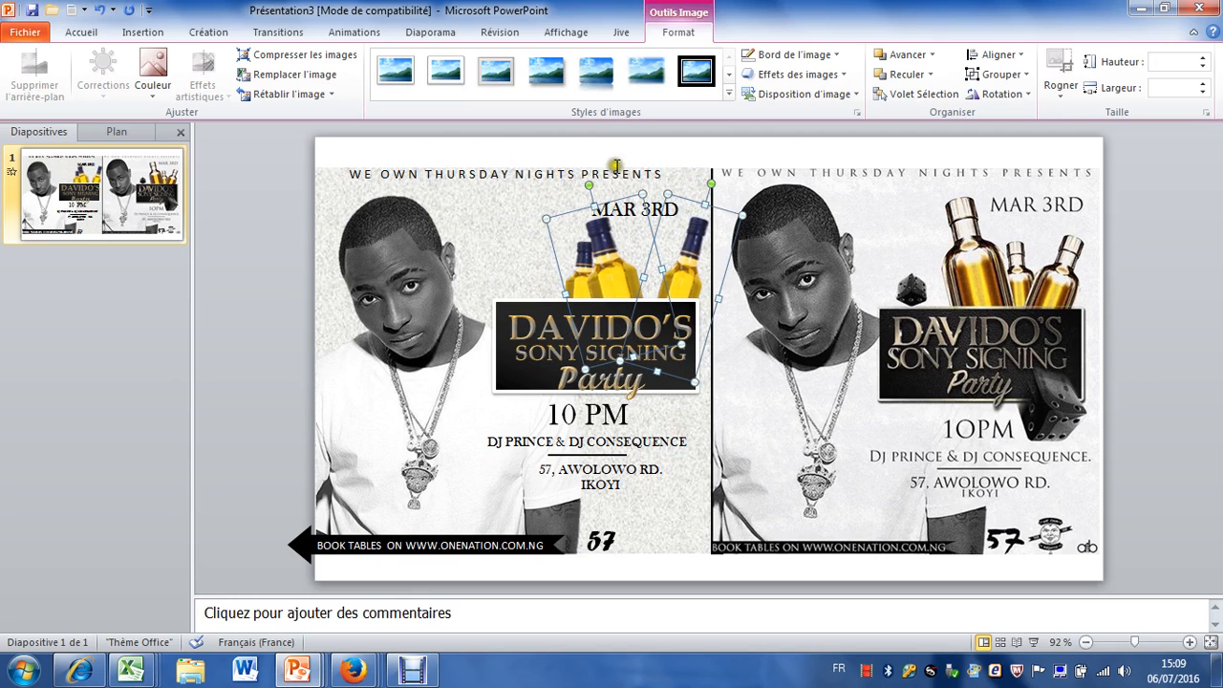
{"action": "left_click", "coordinate": [901, 75]}
Step: Shift the small bottle right until it stands between the two large ones, and send it backward behind them
{"action": "left_click", "coordinate": [591, 277]}
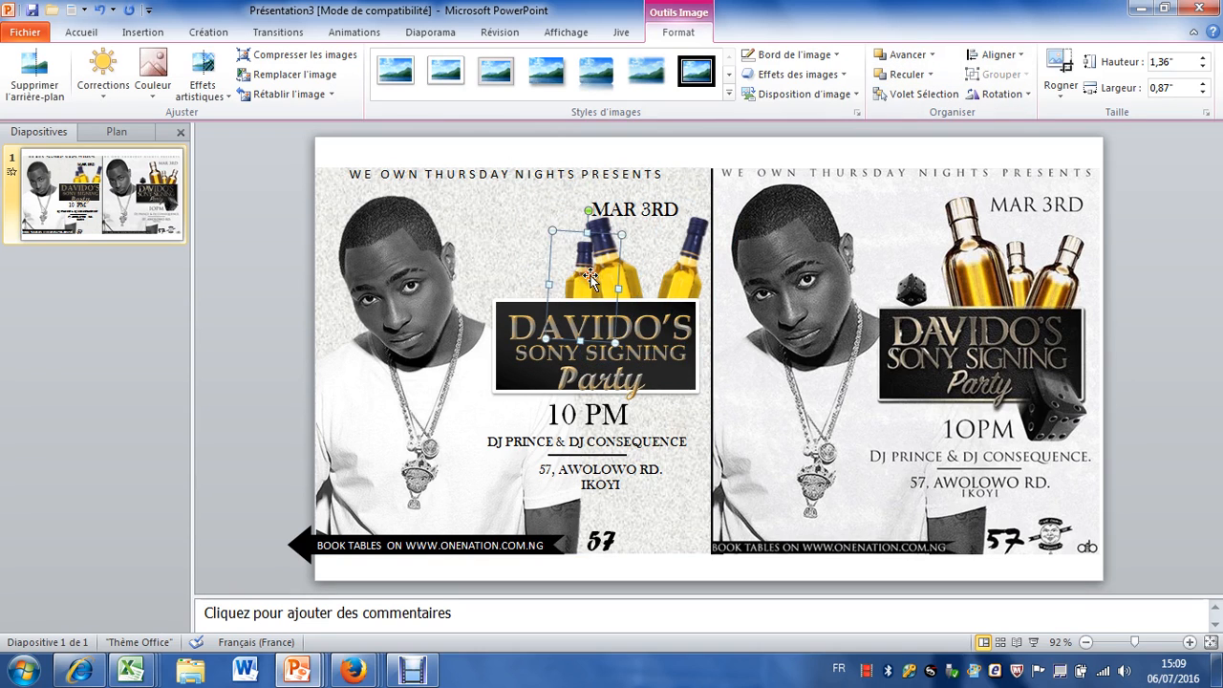
{"action": "key", "text": "Right"}
{"action": "key", "text": "Right"}
{"action": "key", "text": "Right"}
{"action": "key", "text": "Right"}
{"action": "key", "text": "Right"}
{"action": "key", "text": "Right"}
{"action": "key", "text": "Right"}
{"action": "key", "text": "Right"}
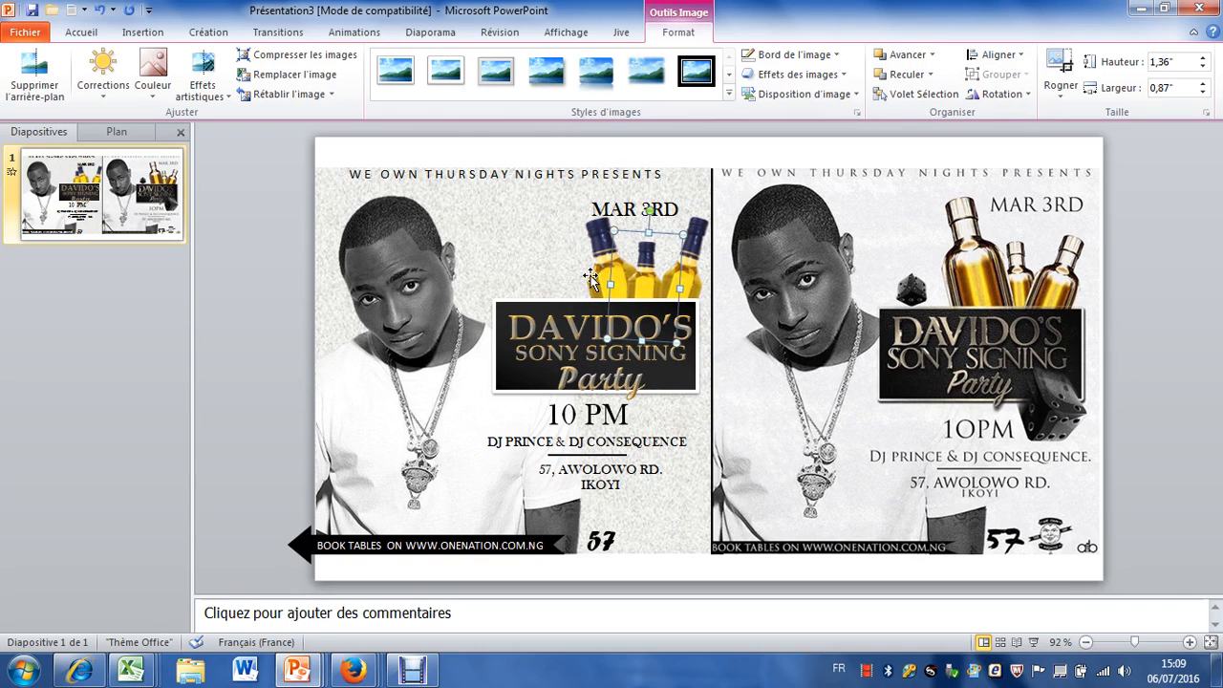
{"action": "left_click", "coordinate": [900, 75]}
{"action": "left_click", "coordinate": [899, 76]}
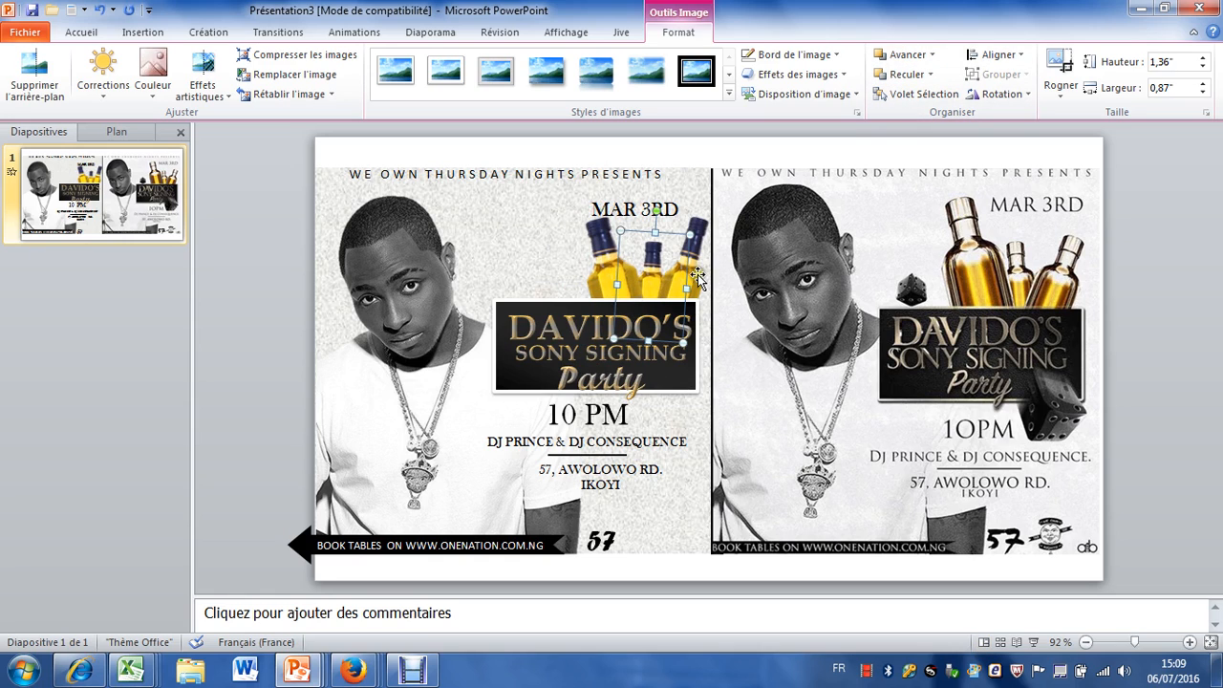
Step: Move all three bottles together slightly left along the upper edge of the black sign
{"action": "left_click_drag", "start_coordinate": [697, 274], "coordinate": [669, 282]}
{"action": "left_click_drag", "start_coordinate": [602, 263], "coordinate": [603, 263]}
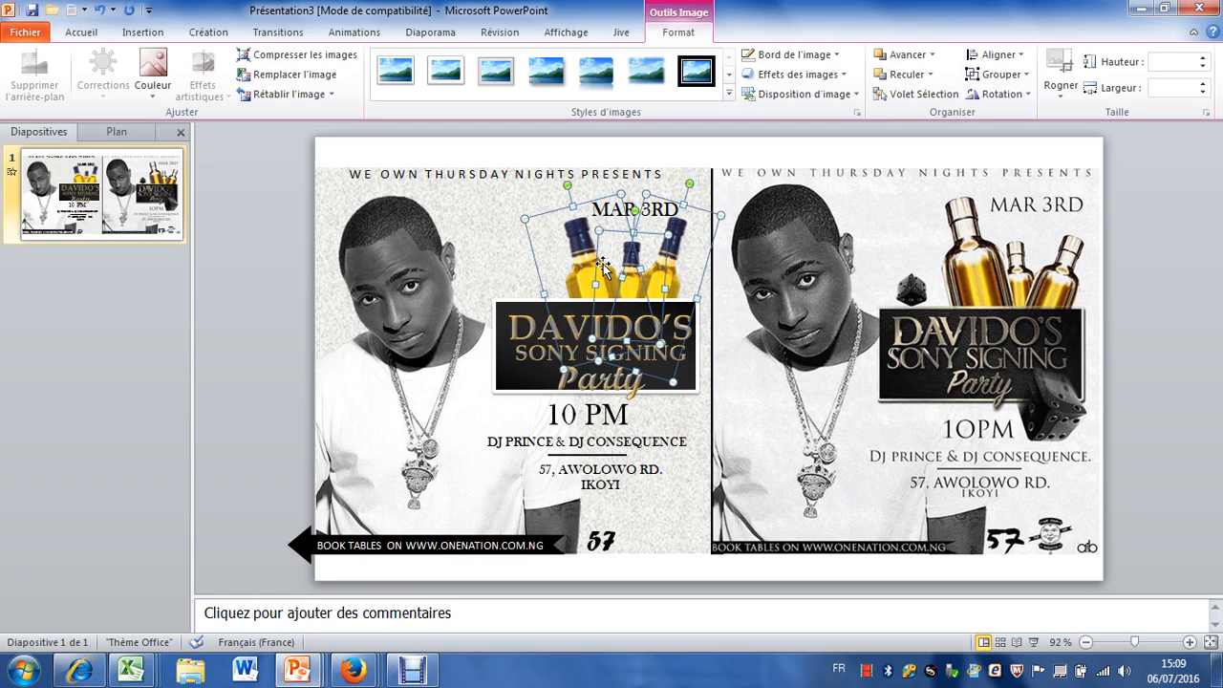
{"action": "left_click", "coordinate": [759, 155]}
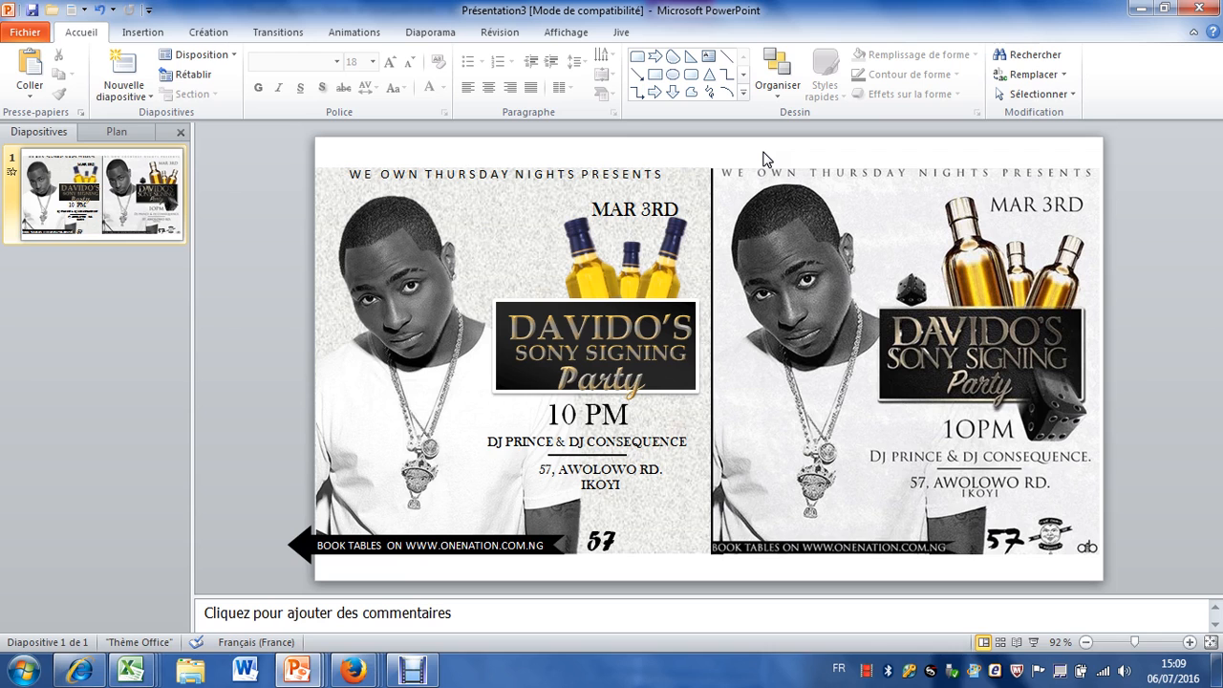
Step: Shrink the reference flyer picture to about 3.56" by 3.59" and move it clear of the recreated flyer
{"action": "left_click", "coordinate": [850, 236]}
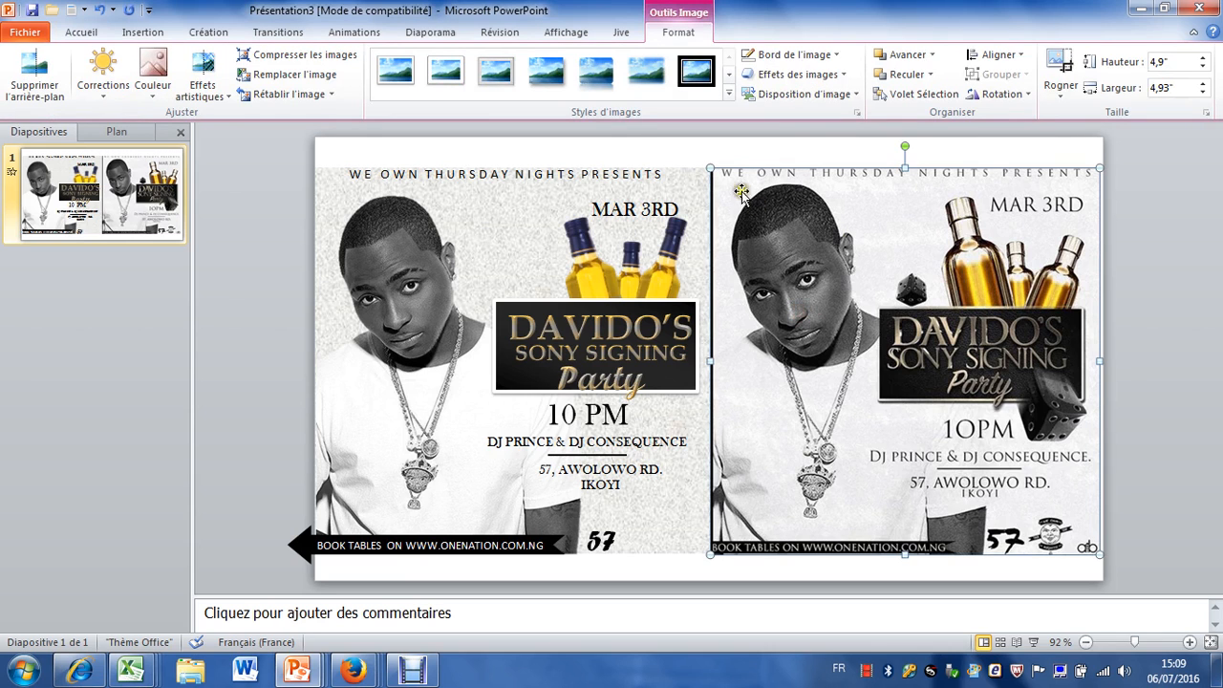
{"action": "left_click_drag", "start_coordinate": [711, 166], "coordinate": [815, 274]}
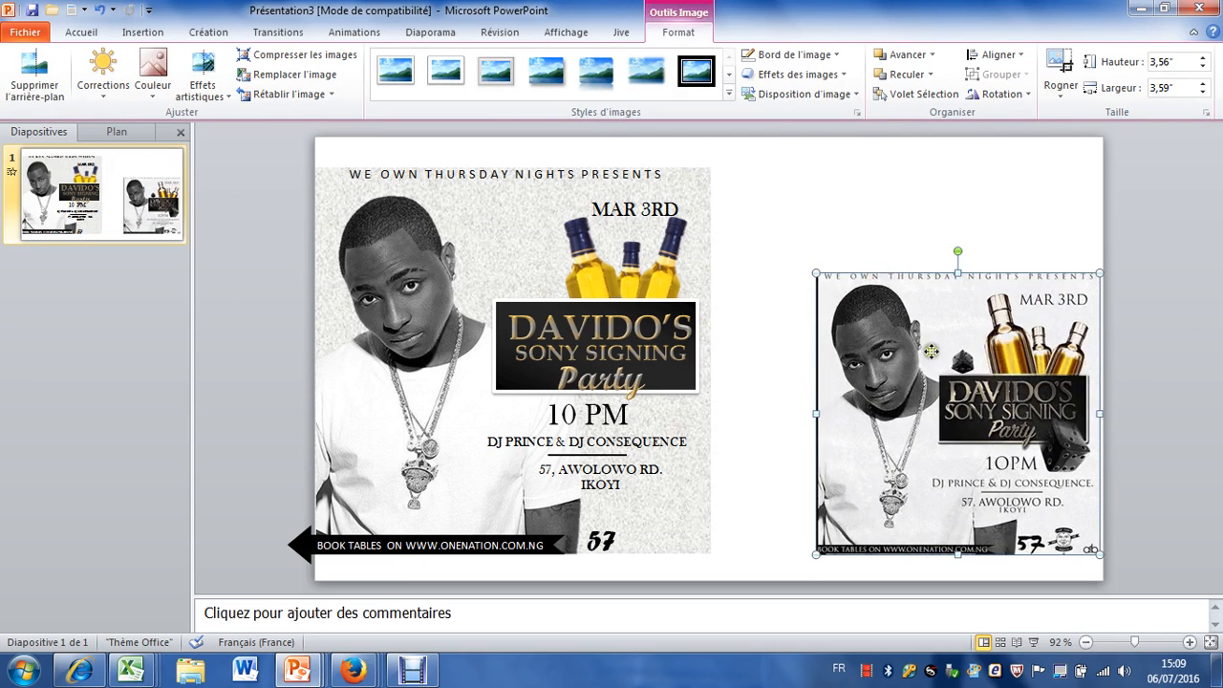
{"action": "left_click_drag", "start_coordinate": [931, 352], "coordinate": [918, 296]}
{"action": "left_click", "coordinate": [772, 399]}
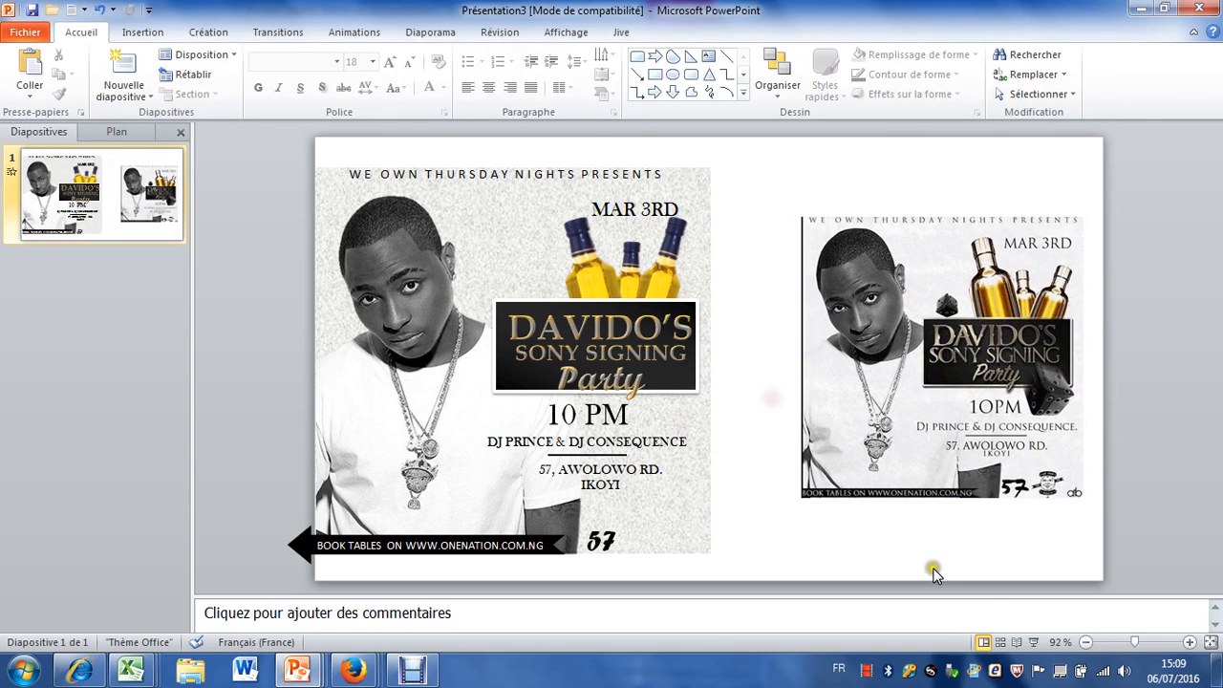
Step: Start the slide show to compare the recreated flyer with the reference at full screen
{"action": "left_click", "coordinate": [1037, 642]}
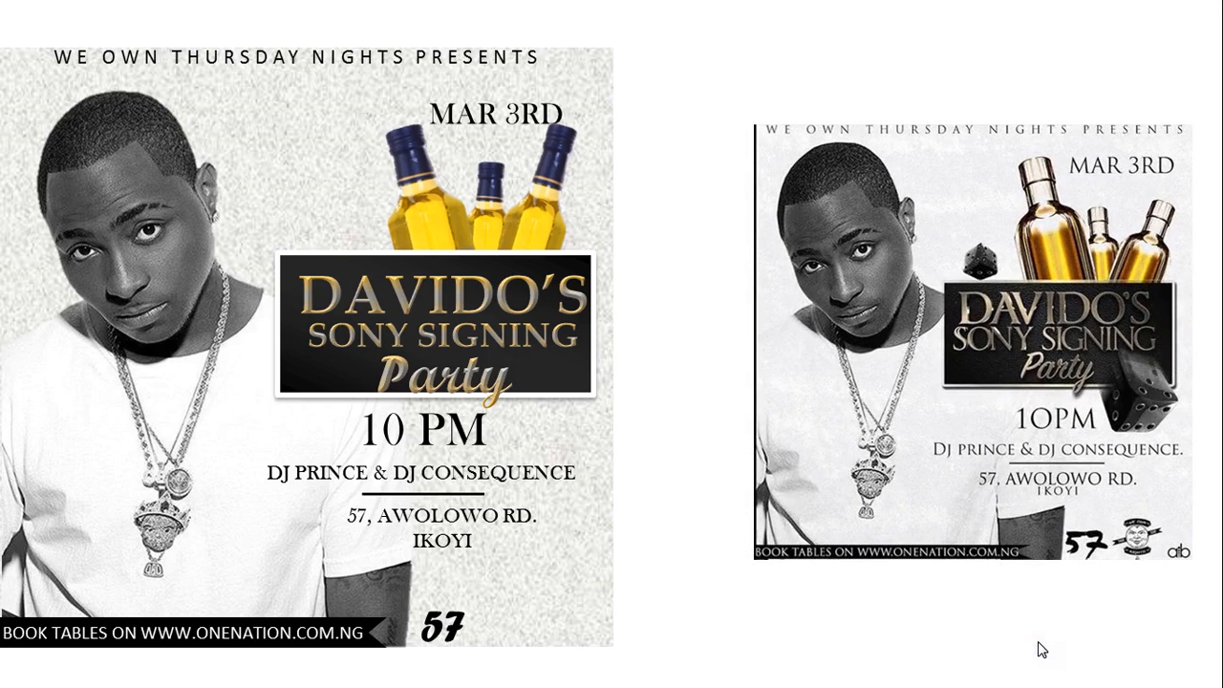